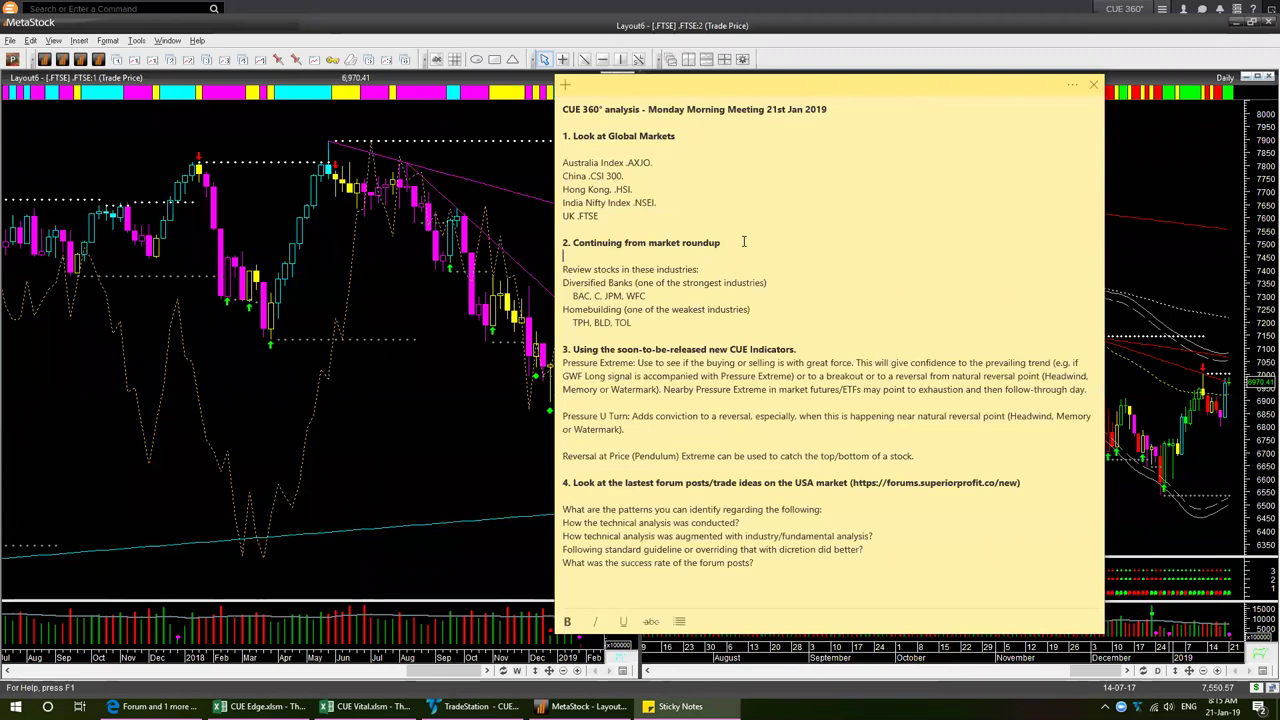
# Review the market roundup section of the meeting note, including the Diversified Banks and Homebuilding tickers
pyautogui.tripleClick(705, 243)
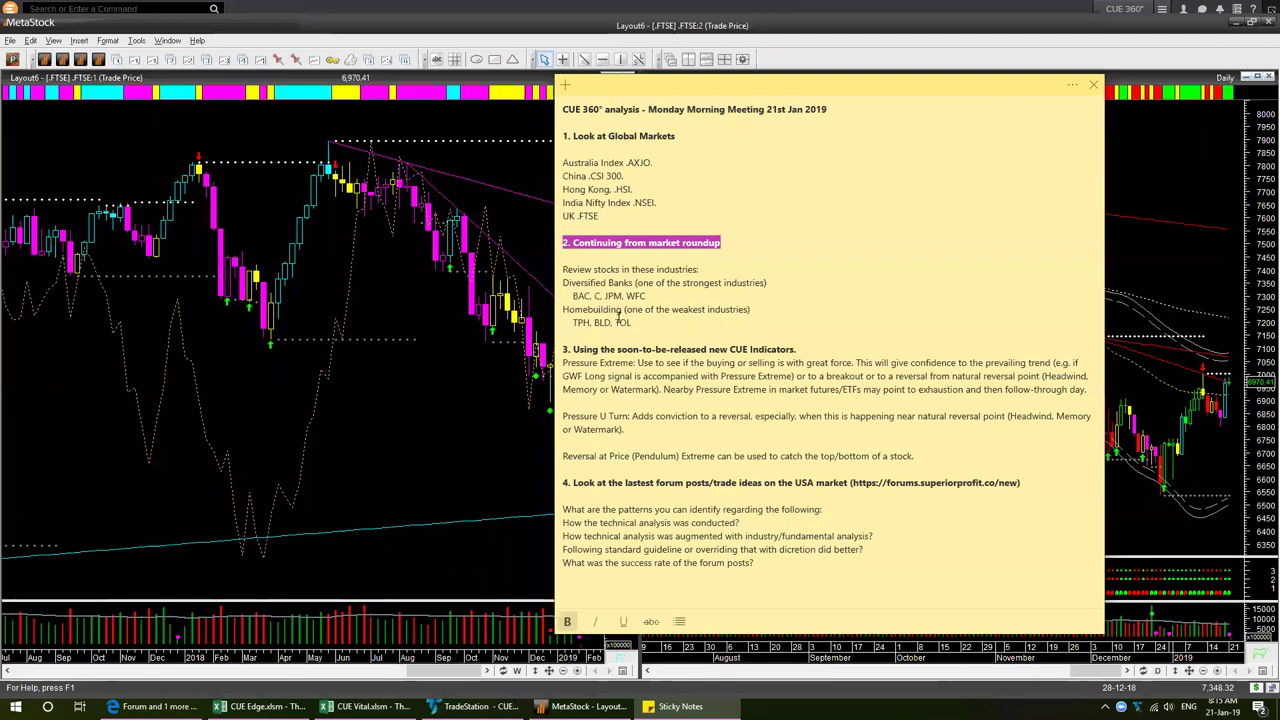
pyautogui.moveTo(663, 295); pyautogui.dragTo(563, 297)
pyautogui.moveTo(638, 321); pyautogui.dragTo(557, 320)
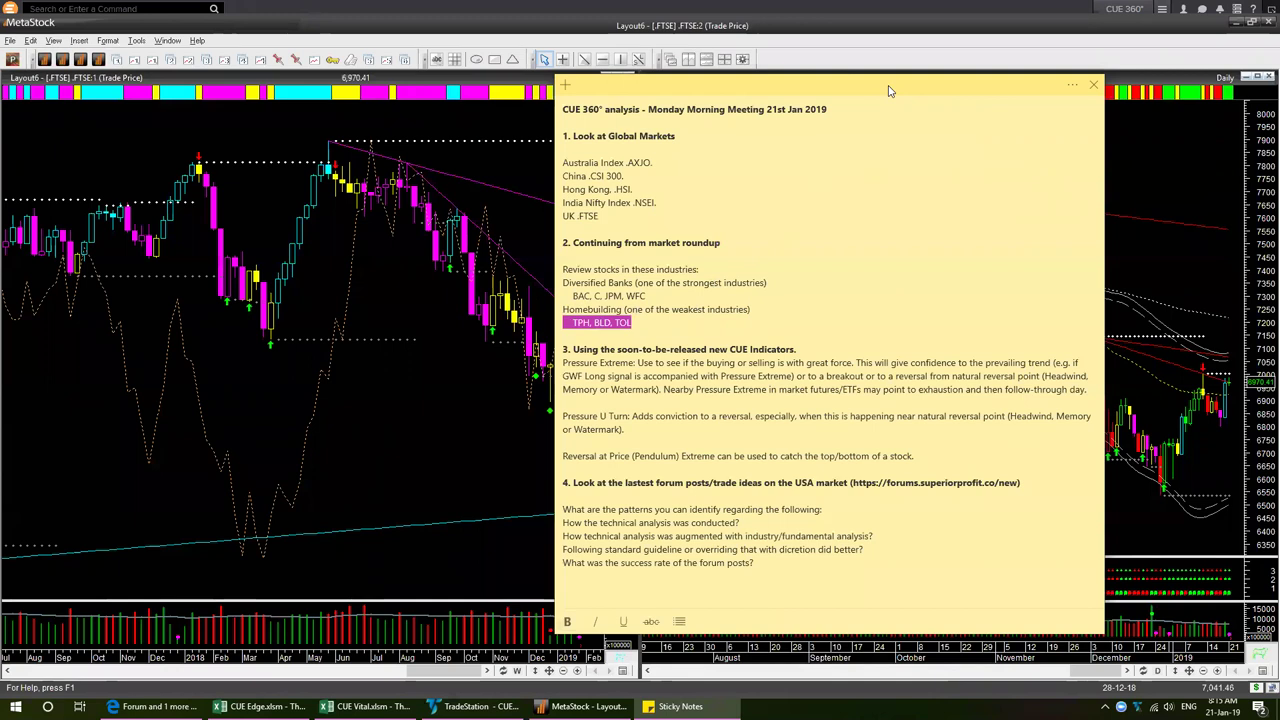
# Switch to the CUE Edge workbook in Excel and review the country choices on the dashboard
pyautogui.click(478, 572)
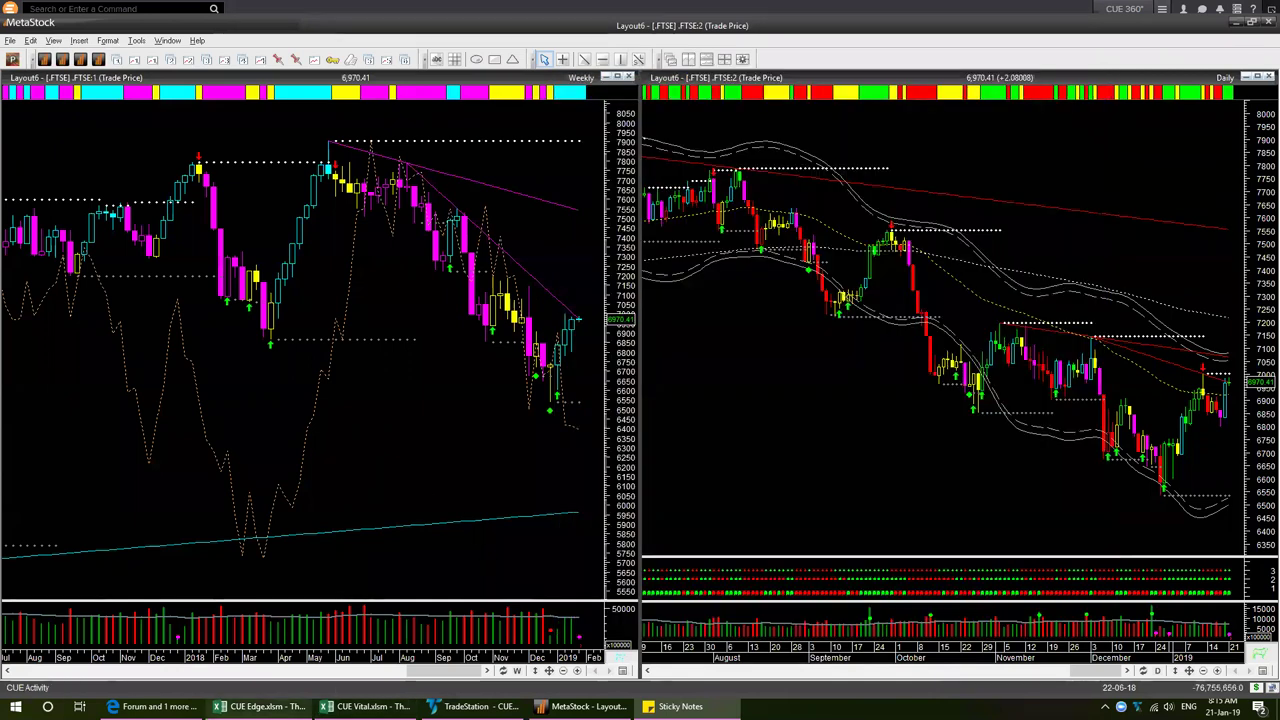
pyautogui.hotkey('alt', 'Tab')
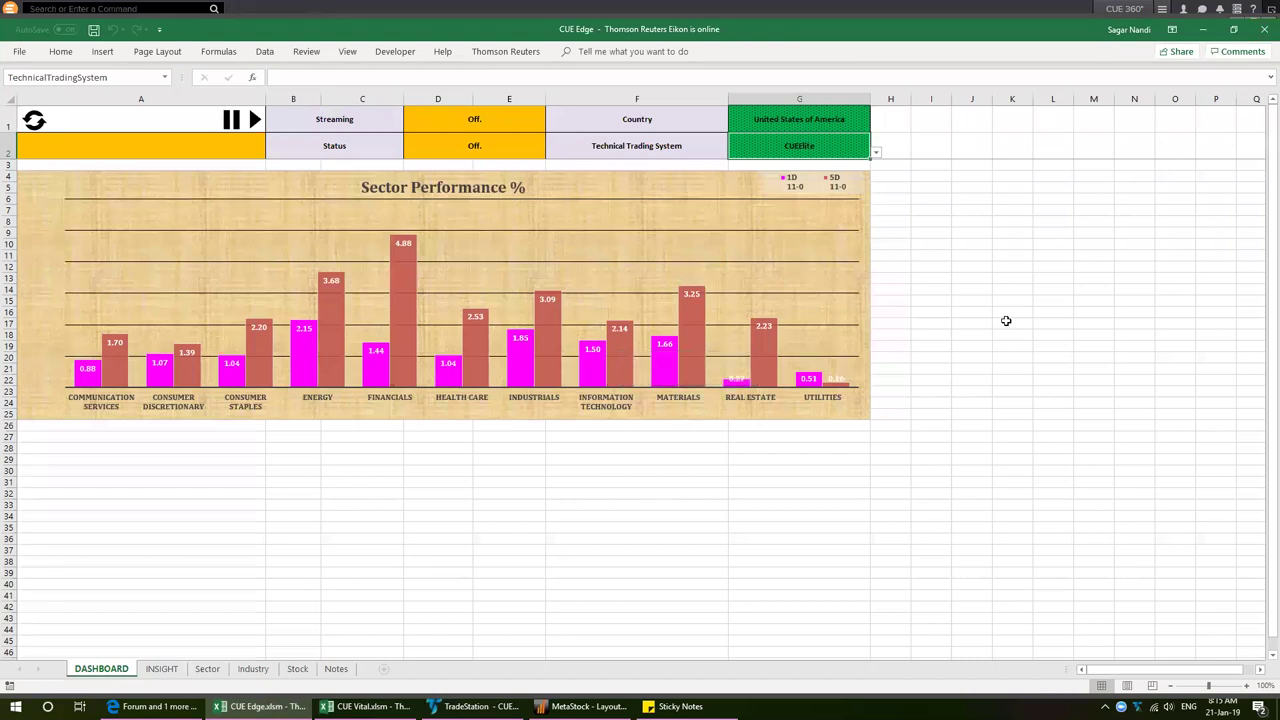
pyautogui.click(810, 118)
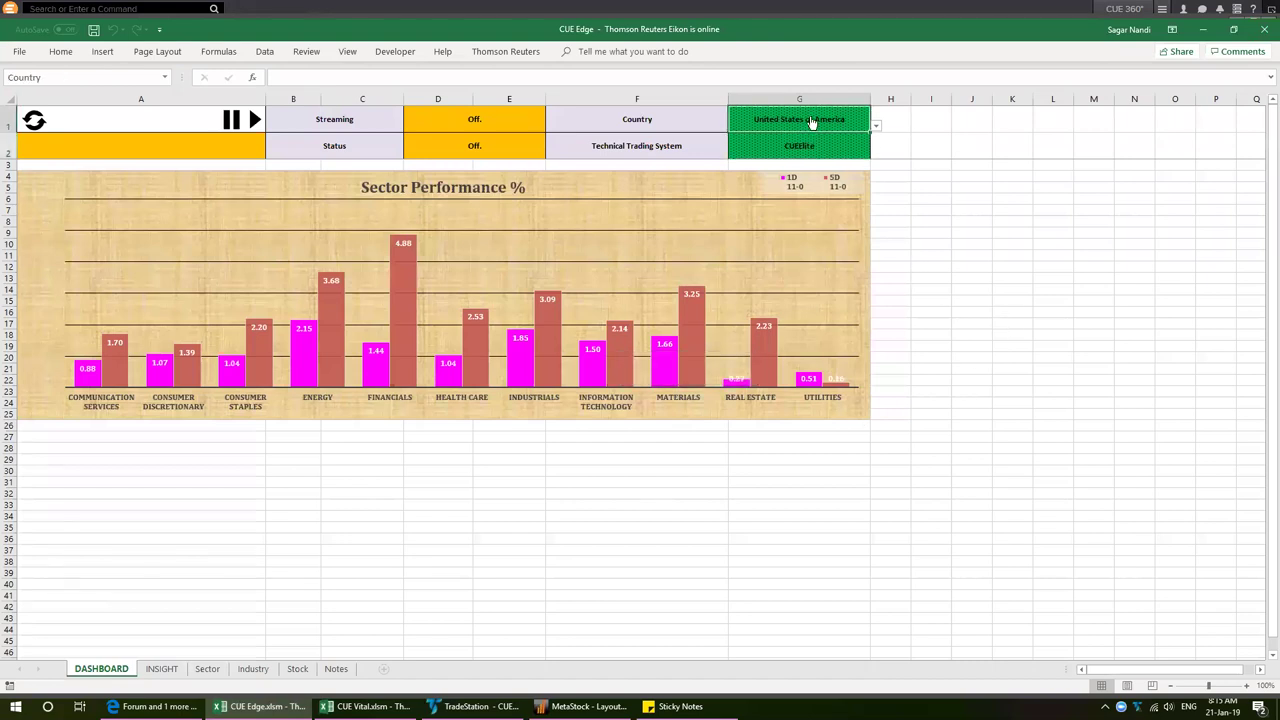
pyautogui.click(876, 129)
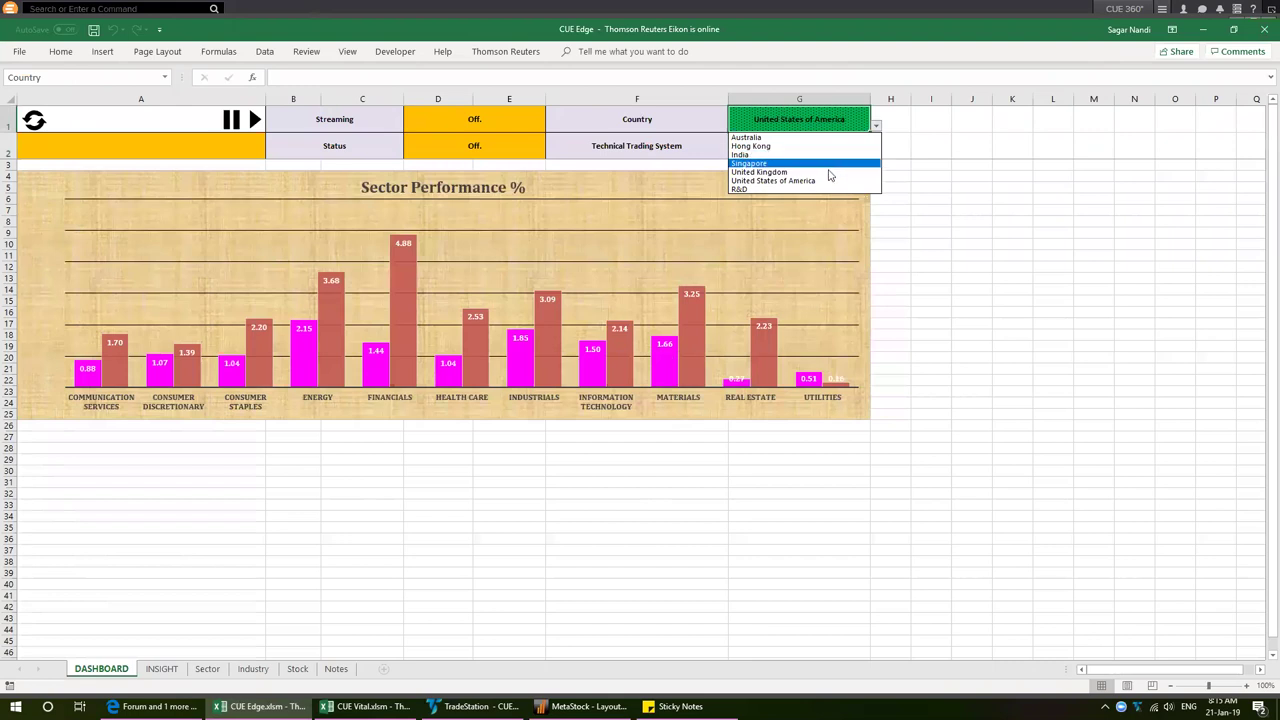
pyautogui.press('Escape')
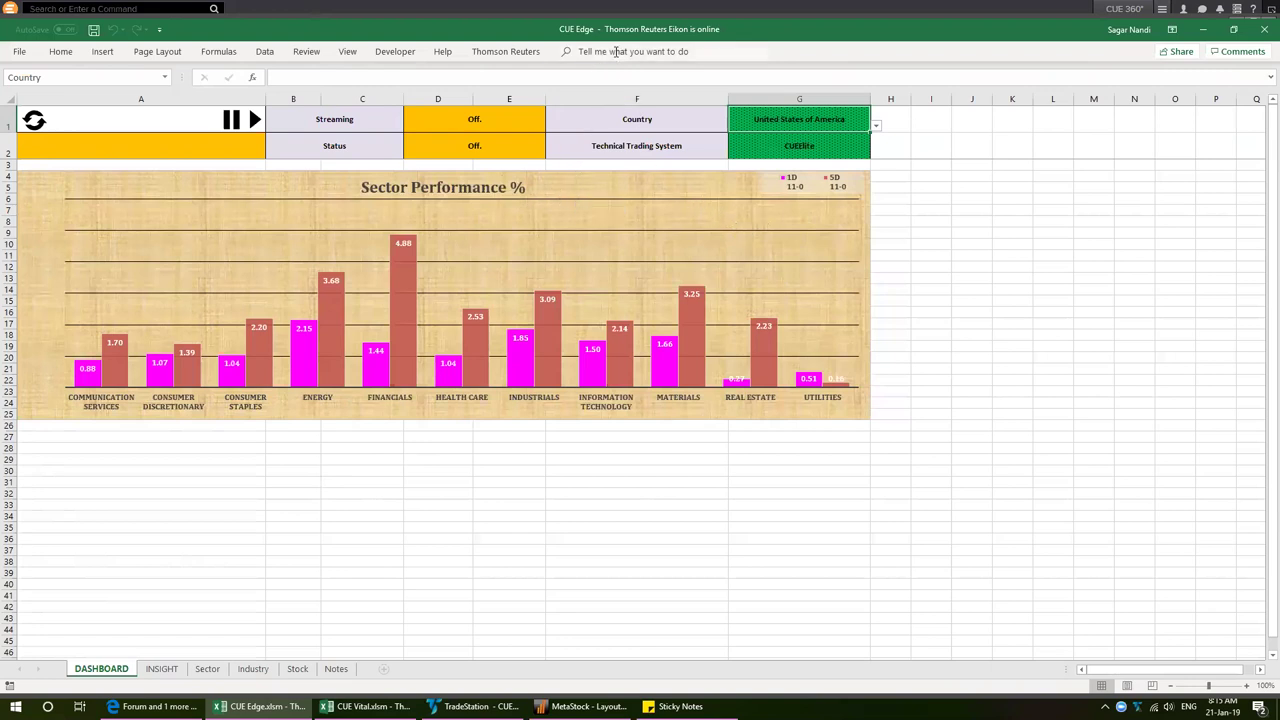
# Mark the 1D and 5D legend entries and the Financials 5D bar with temporary arrows on the Sector Performance chart
pyautogui.moveTo(743, 232); pyautogui.dragTo(790, 196)
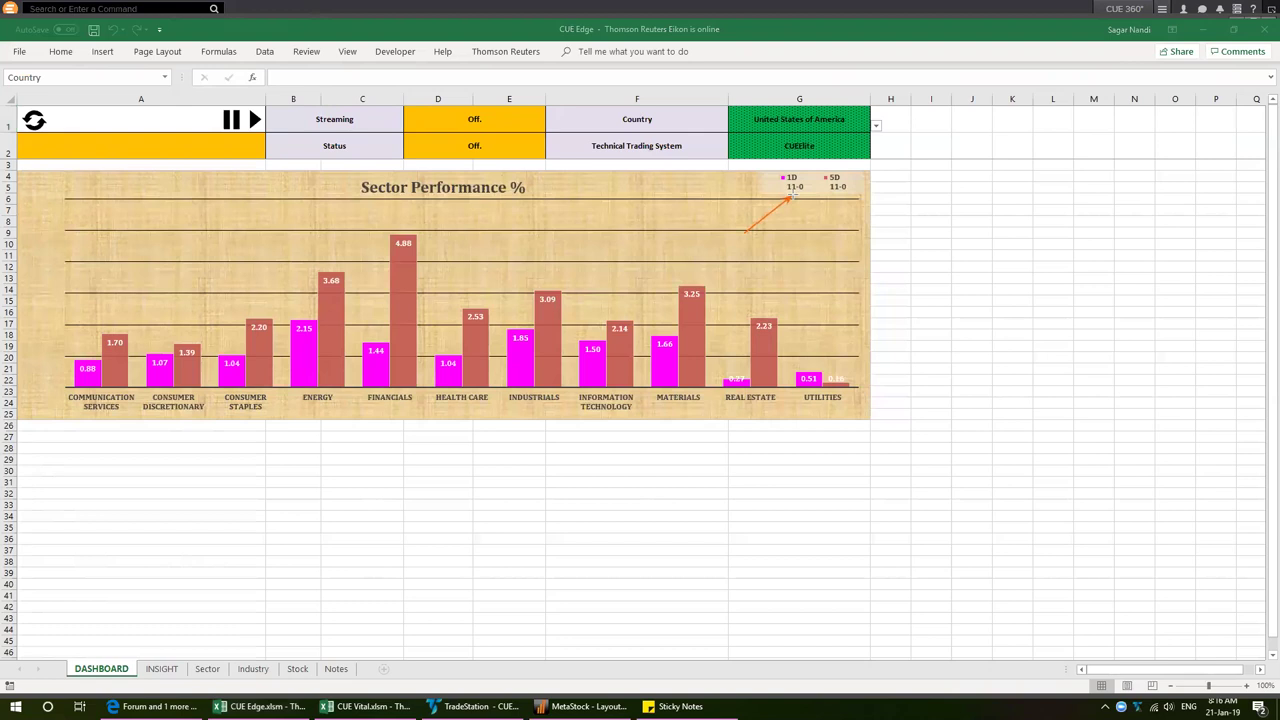
pyautogui.moveTo(811, 231); pyautogui.dragTo(835, 190)
pyautogui.moveTo(398, 221); pyautogui.dragTo(400, 232)
pyautogui.press('Escape')
# Open the Sector sheet and sort the sectors by 5D rank in ascending order
pyautogui.click(218, 668)
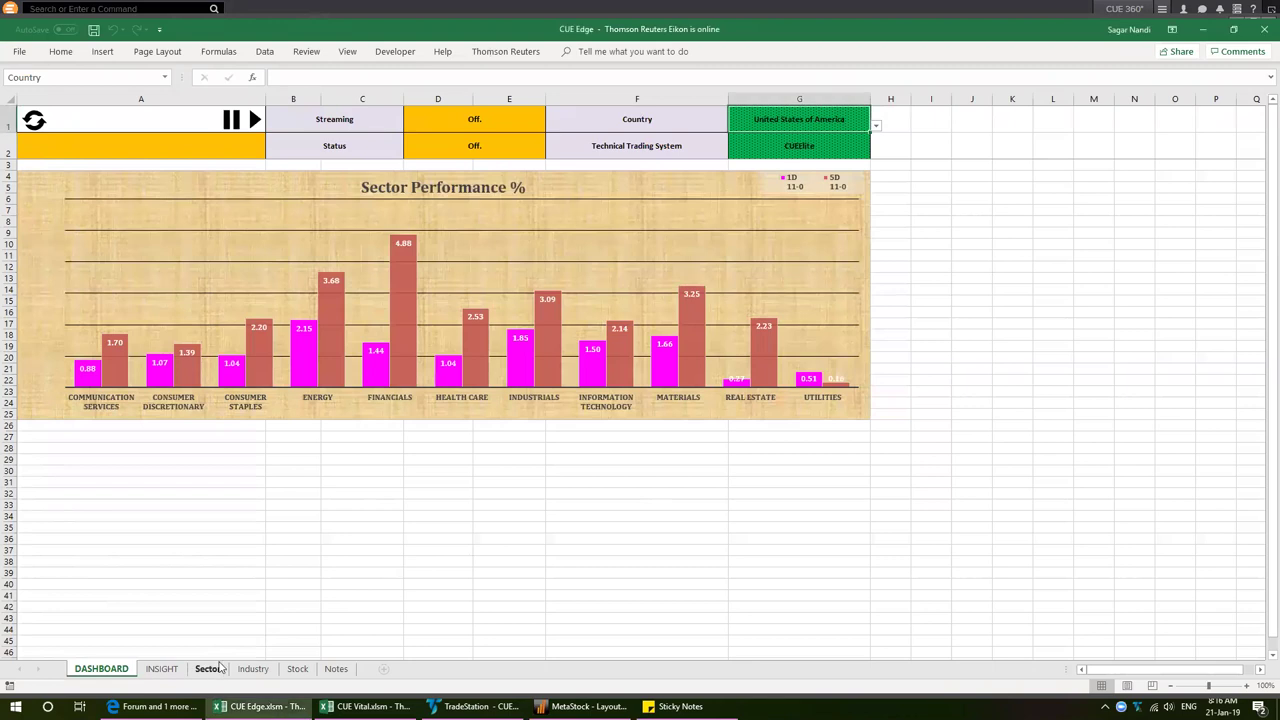
pyautogui.click(212, 669)
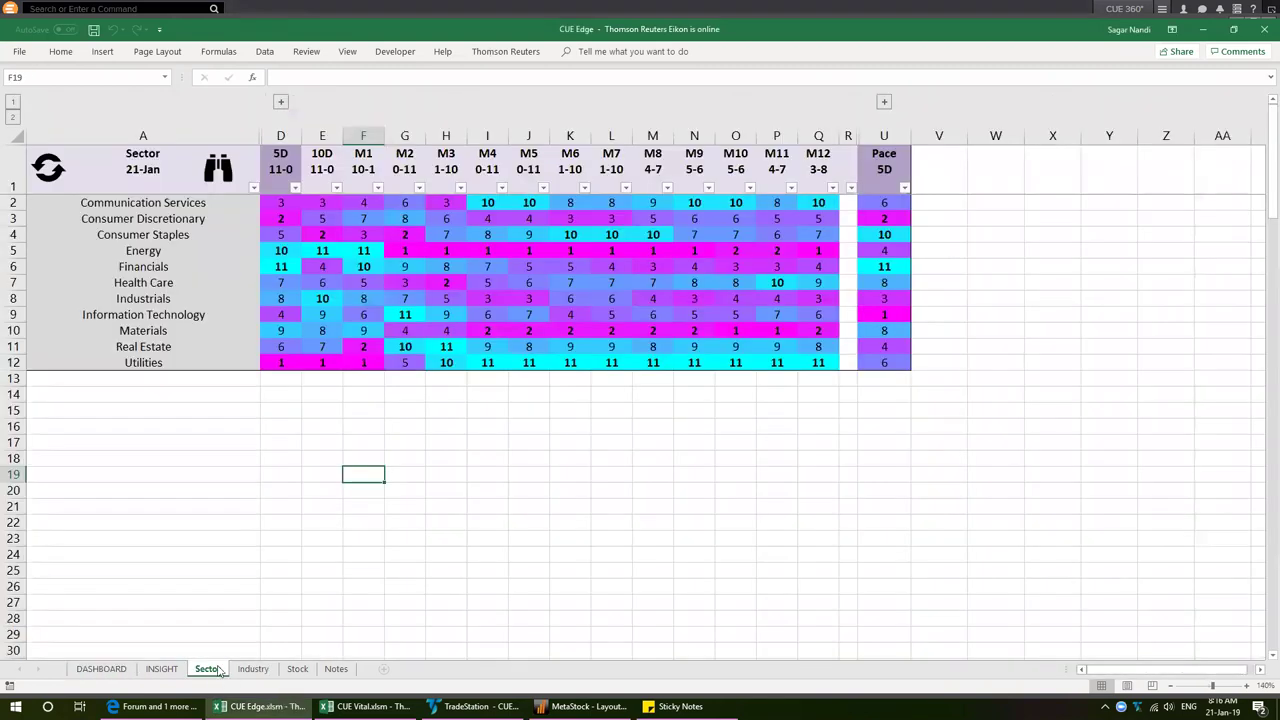
pyautogui.click(166, 206)
pyautogui.moveTo(165, 252); pyautogui.dragTo(191, 363)
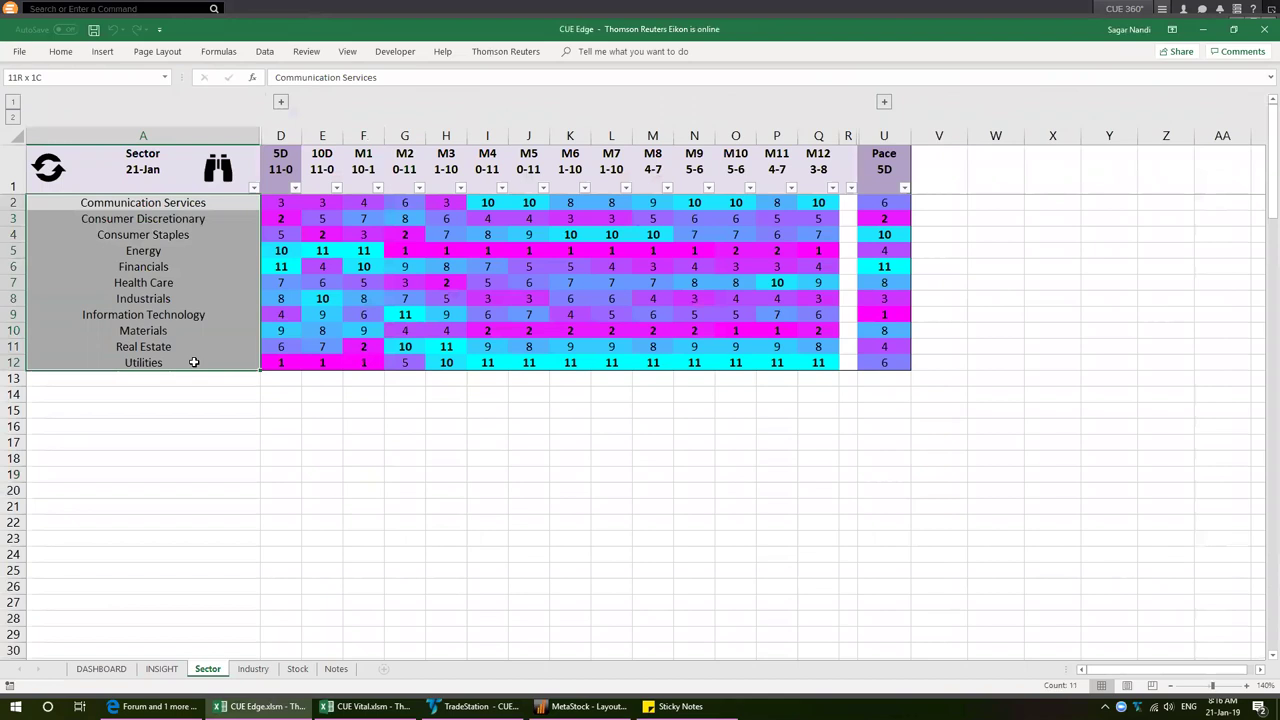
pyautogui.click(272, 167)
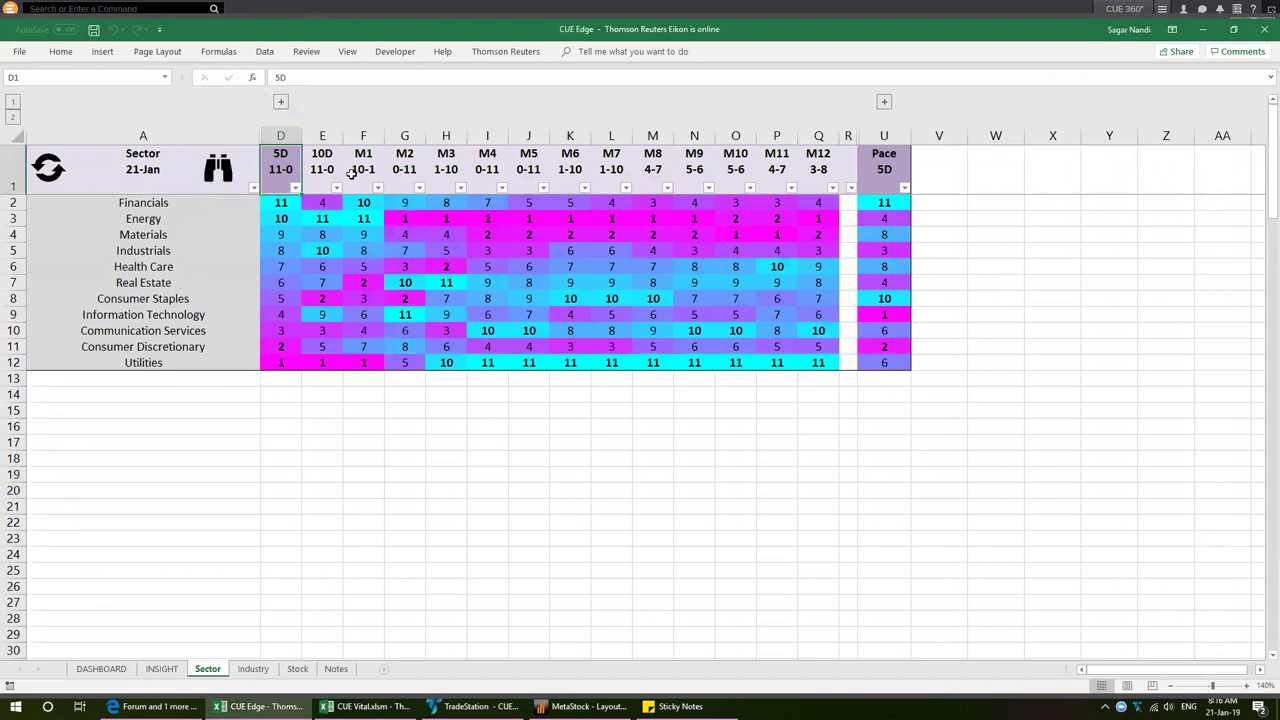
pyautogui.click(281, 164)
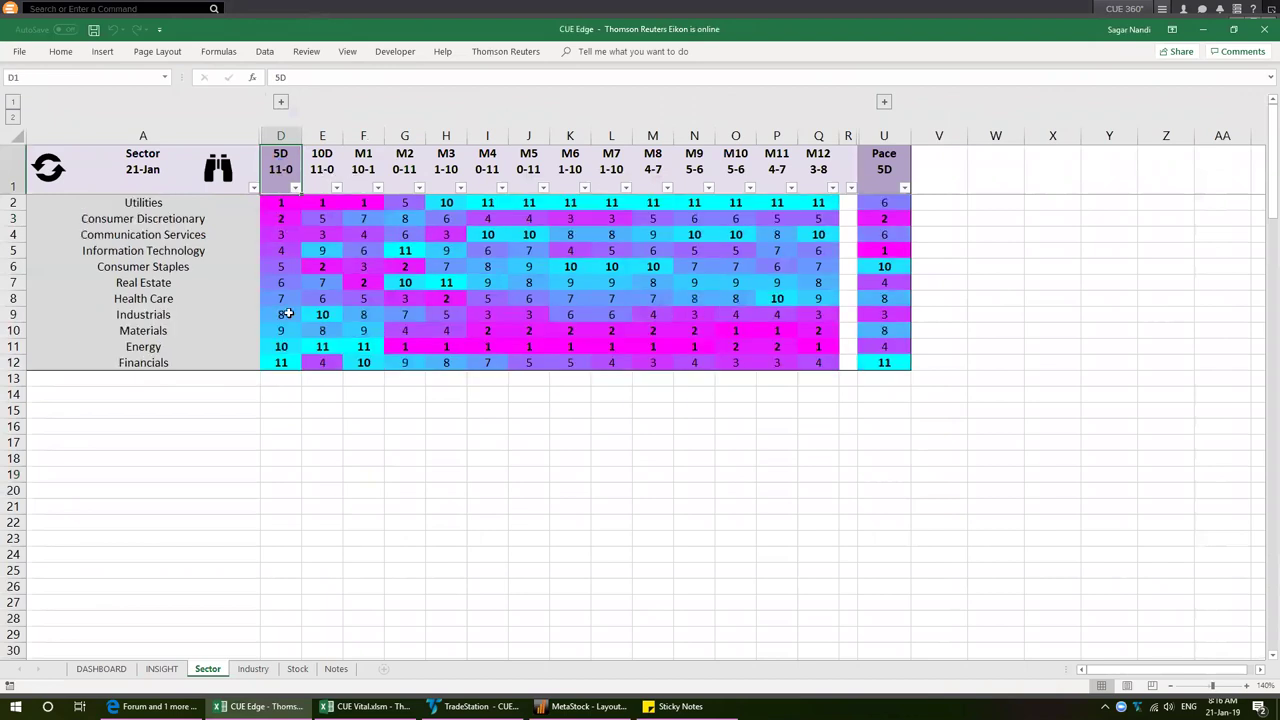
# Examine the 5D, Pace and monthly ranks of Financials, and compare them with the Utilities and Energy rows
pyautogui.moveTo(278, 348); pyautogui.dragTo(281, 366)
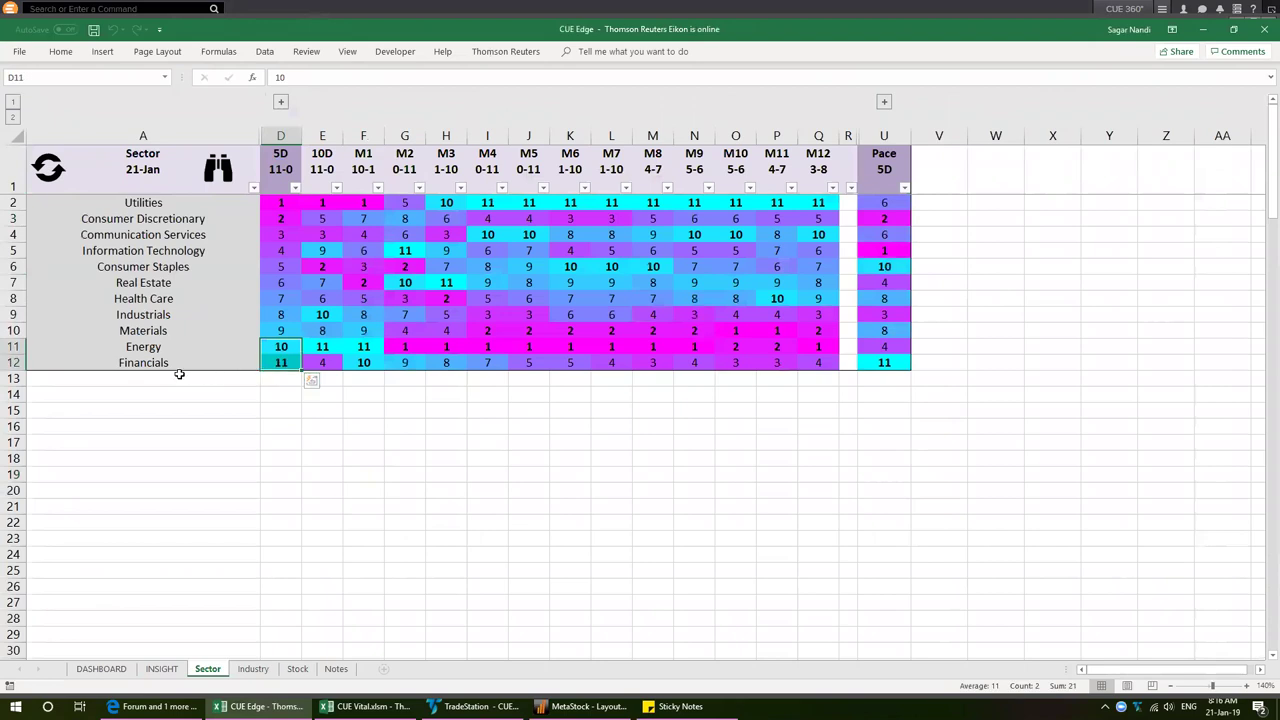
pyautogui.click(190, 363)
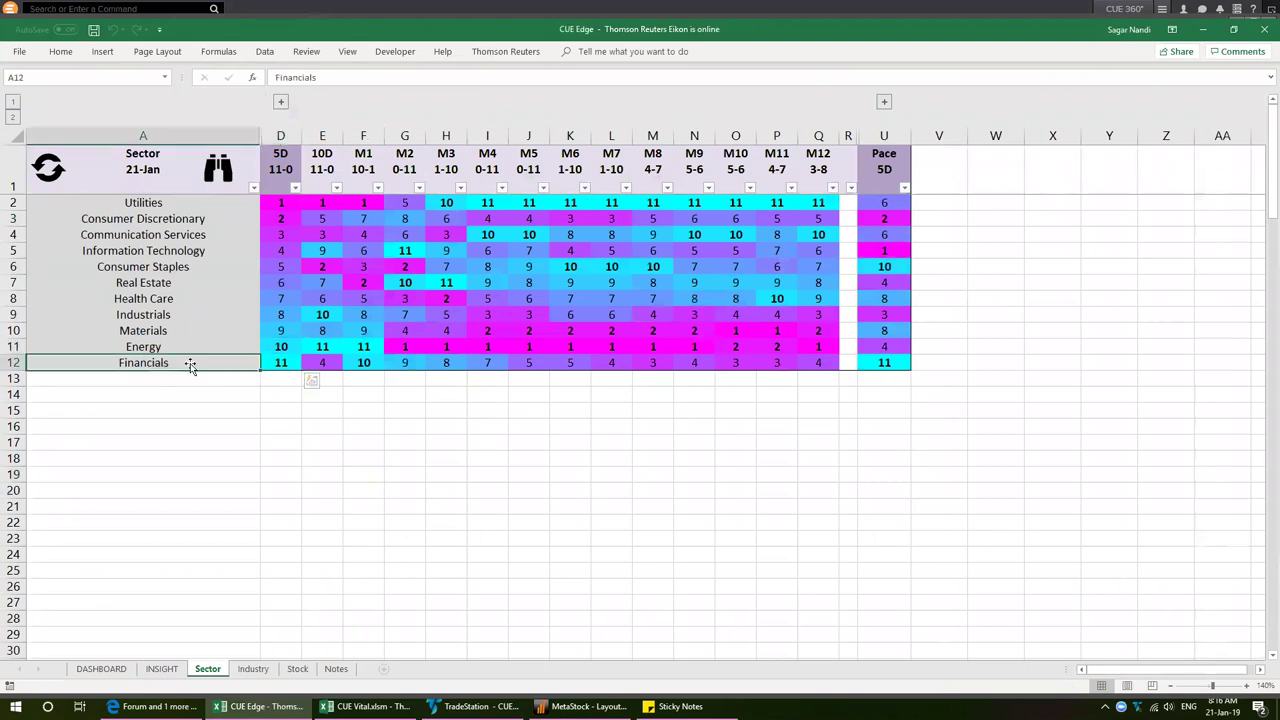
pyautogui.click(14, 364)
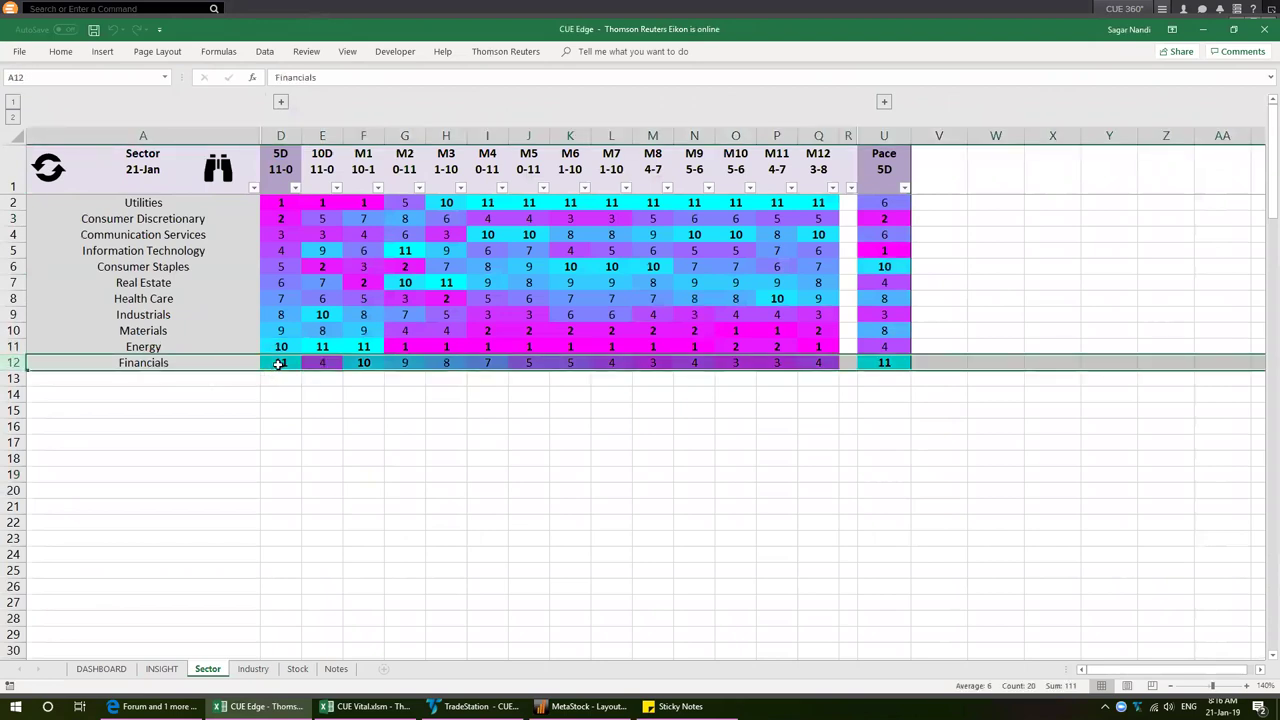
pyautogui.moveTo(878, 155); pyautogui.dragTo(883, 362)
pyautogui.click(884, 362)
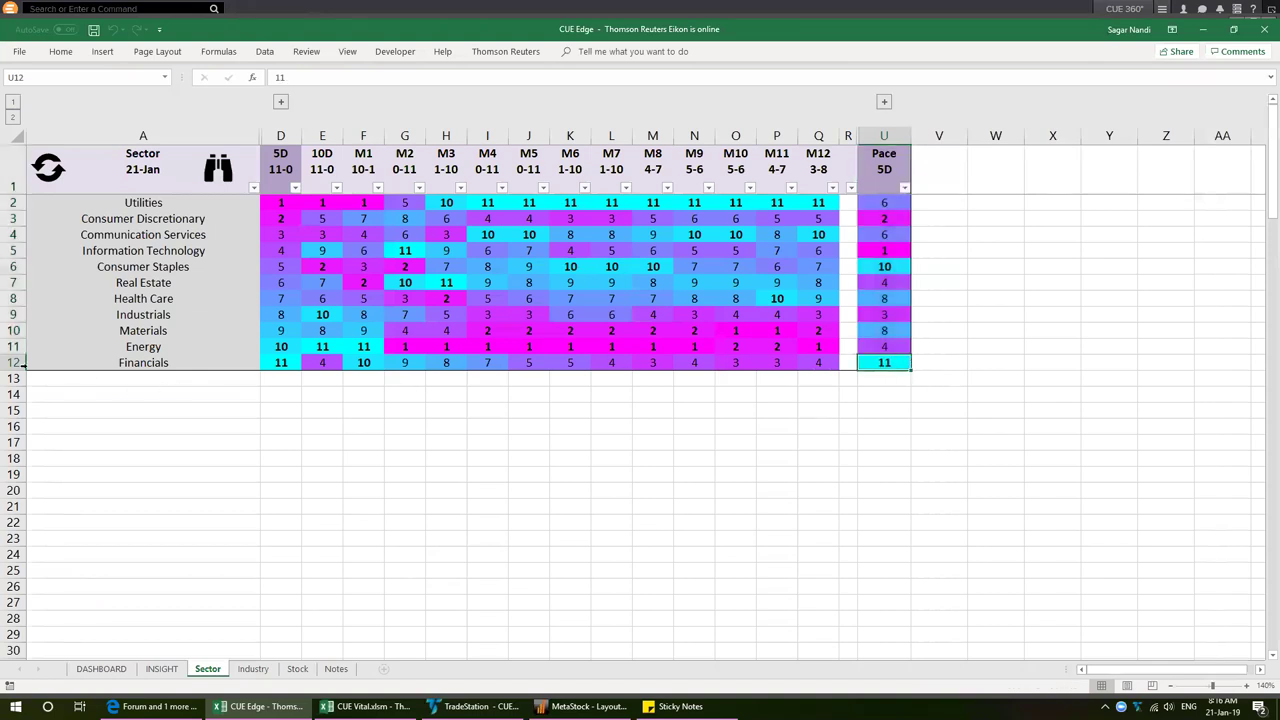
pyautogui.click(14, 362)
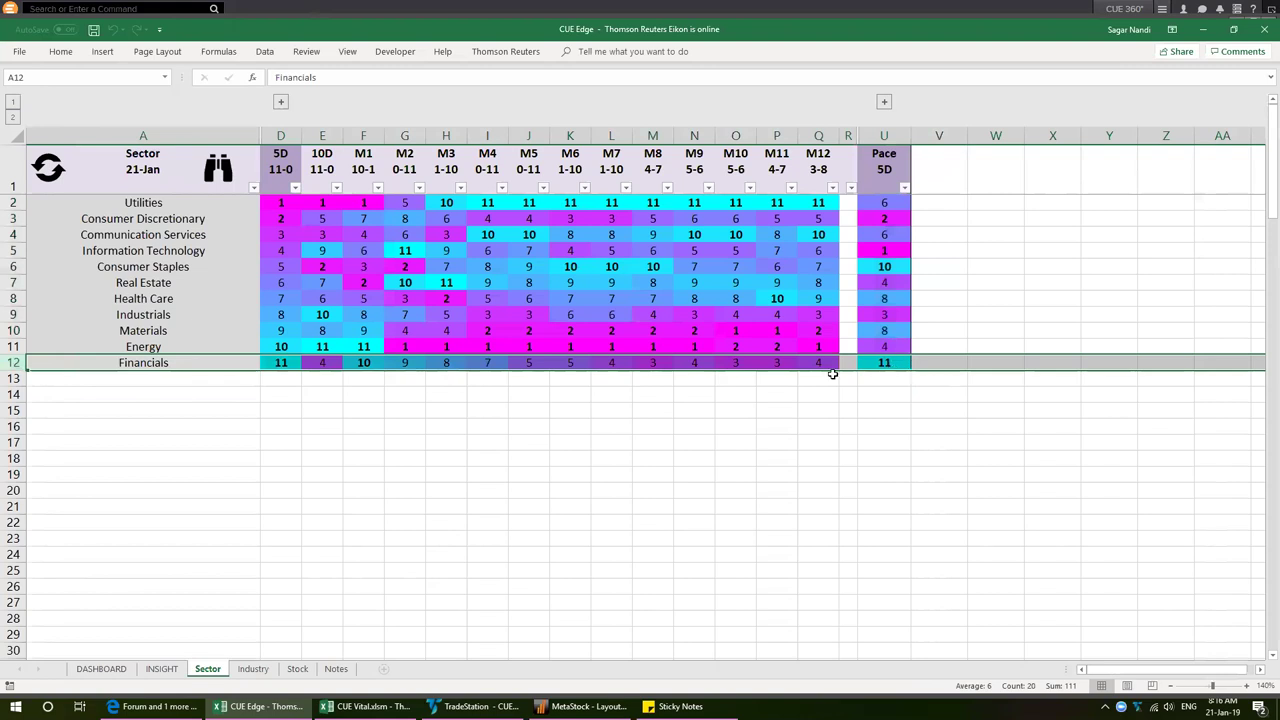
pyautogui.moveTo(826, 364); pyautogui.dragTo(539, 367)
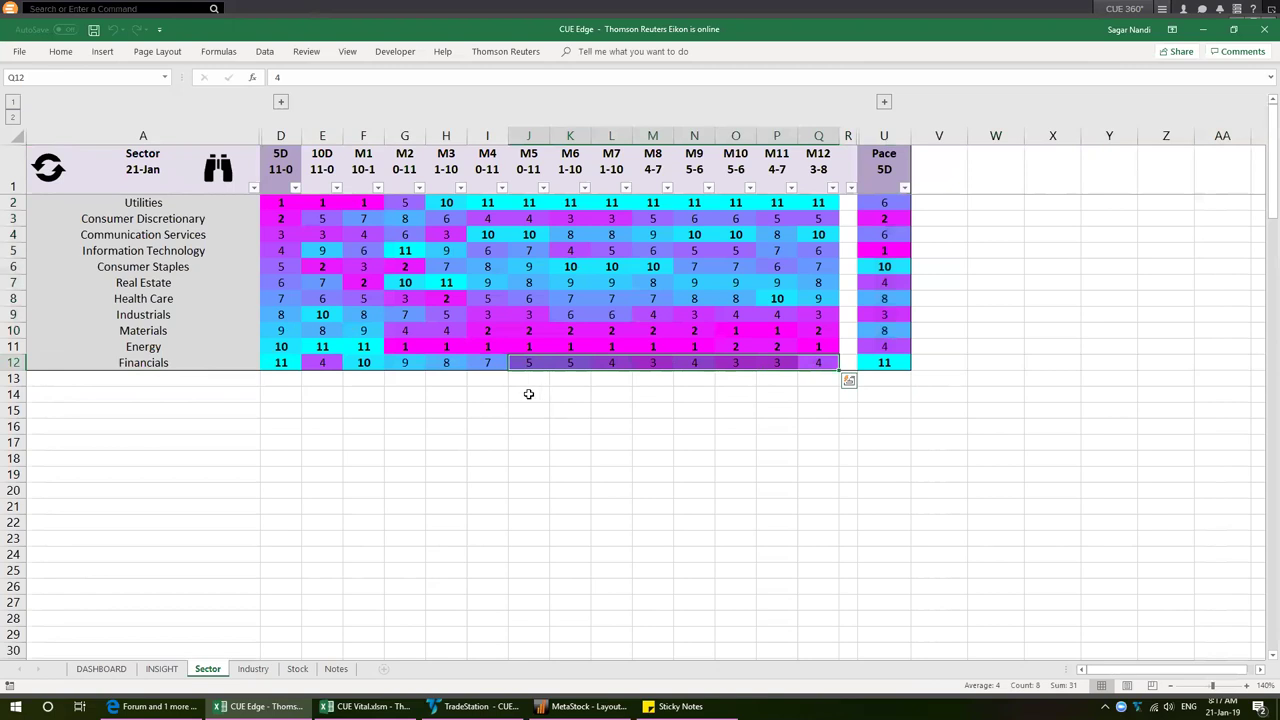
pyautogui.click(12, 202)
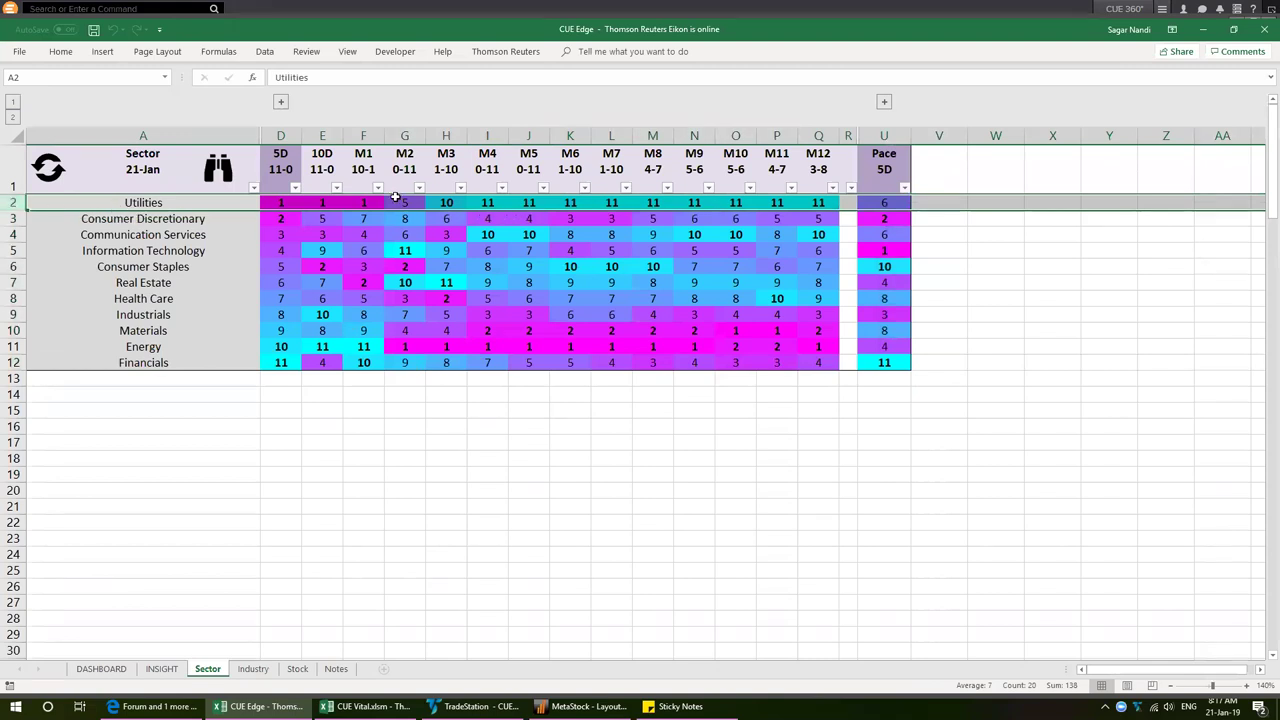
pyautogui.keyDown('ctrl'); pyautogui.click(24, 346); pyautogui.keyUp('ctrl')
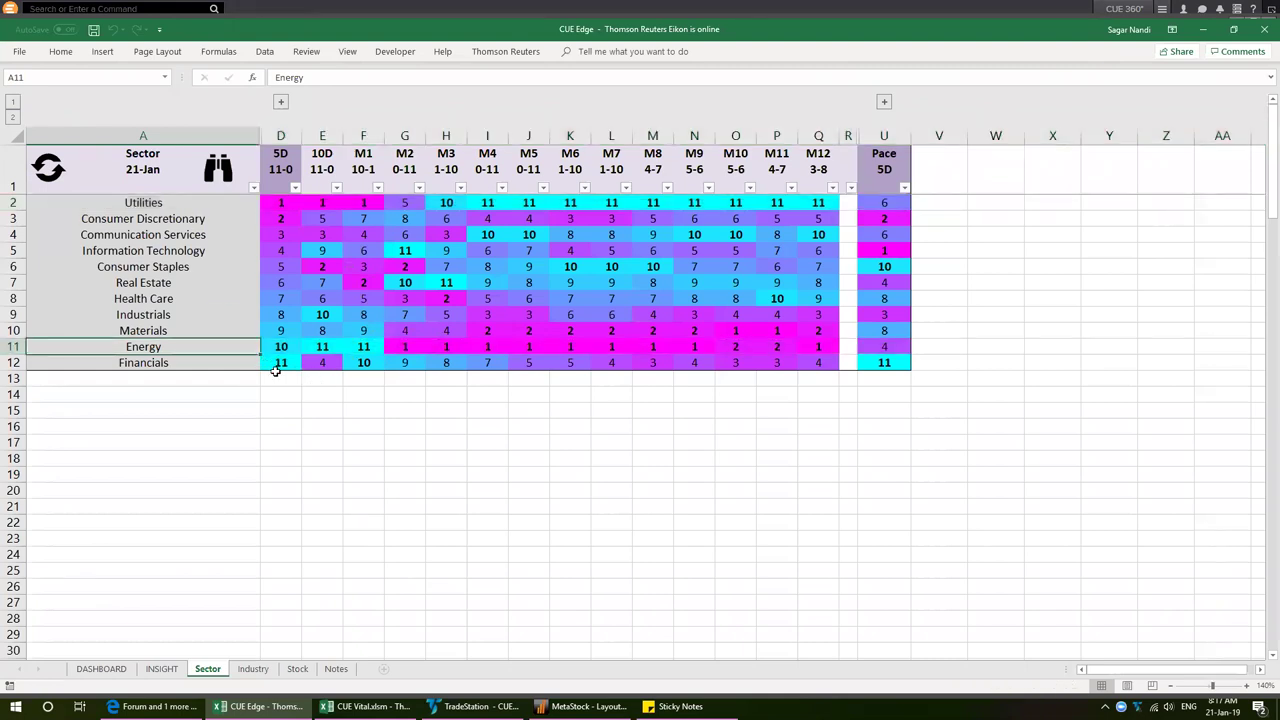
# Drill down from the Financials sector to its industries and sort them by 5D rank in descending order
pyautogui.click(176, 363)
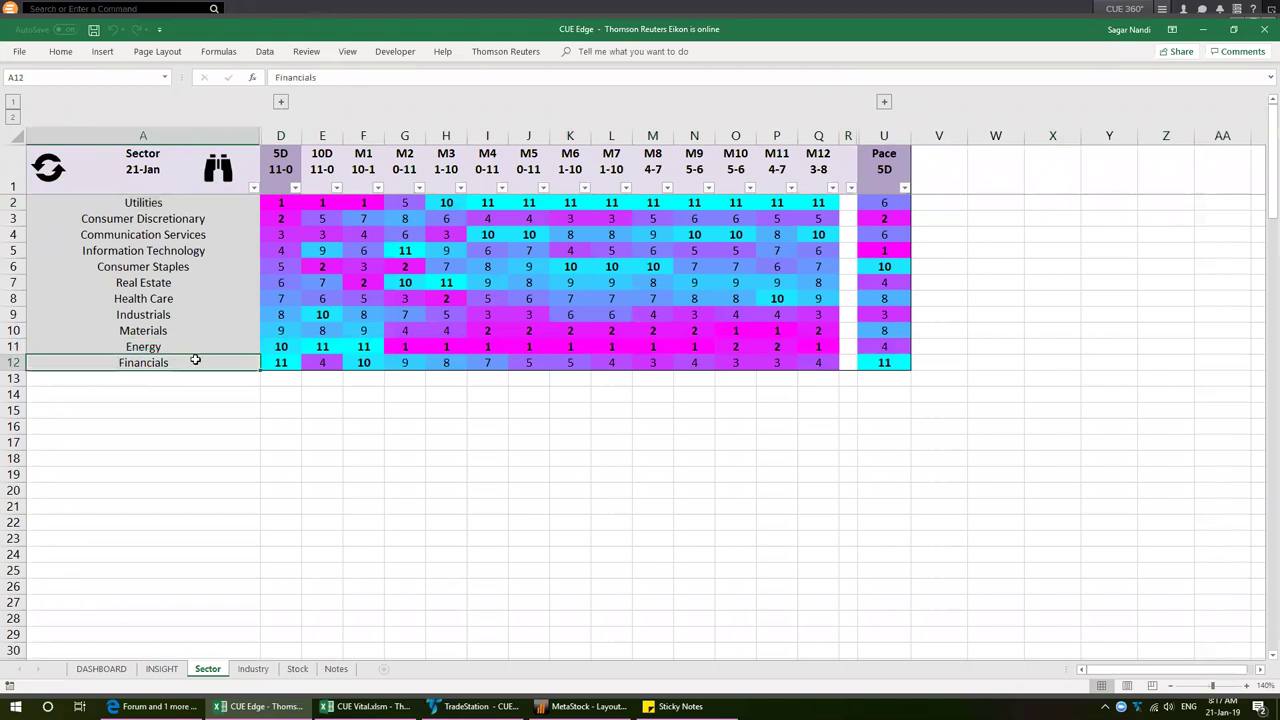
pyautogui.click(220, 170)
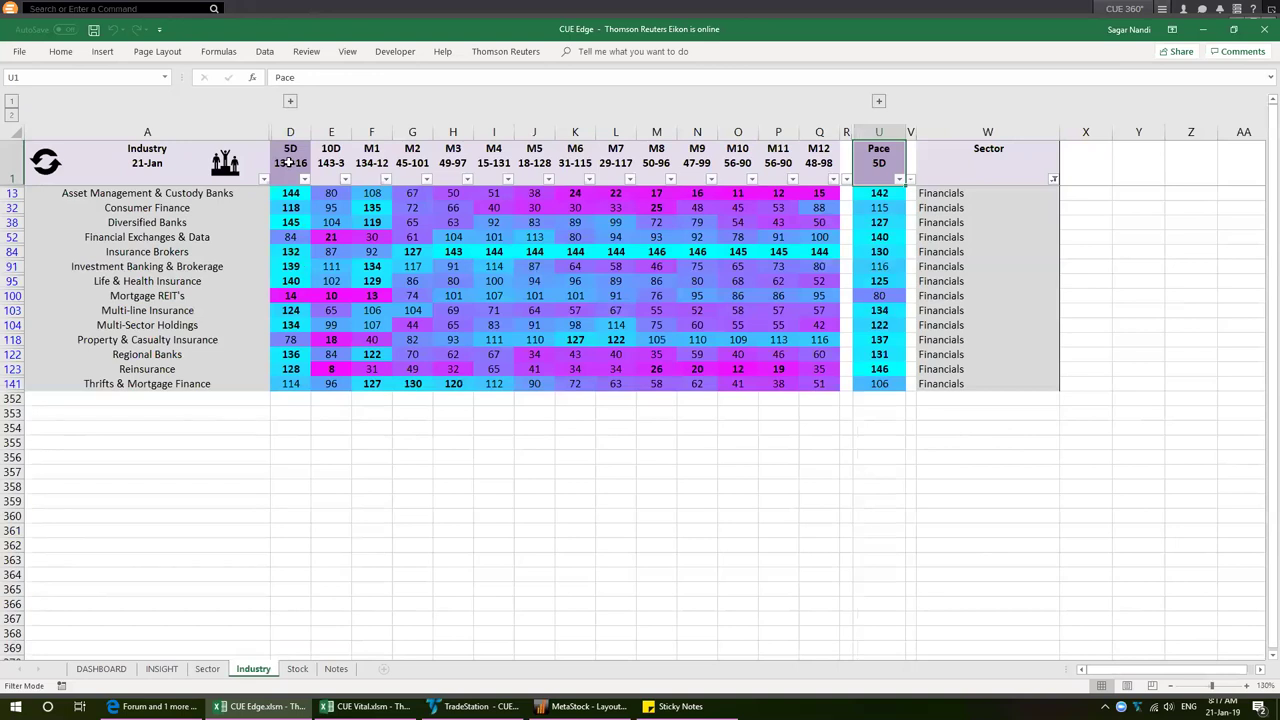
pyautogui.click(286, 162)
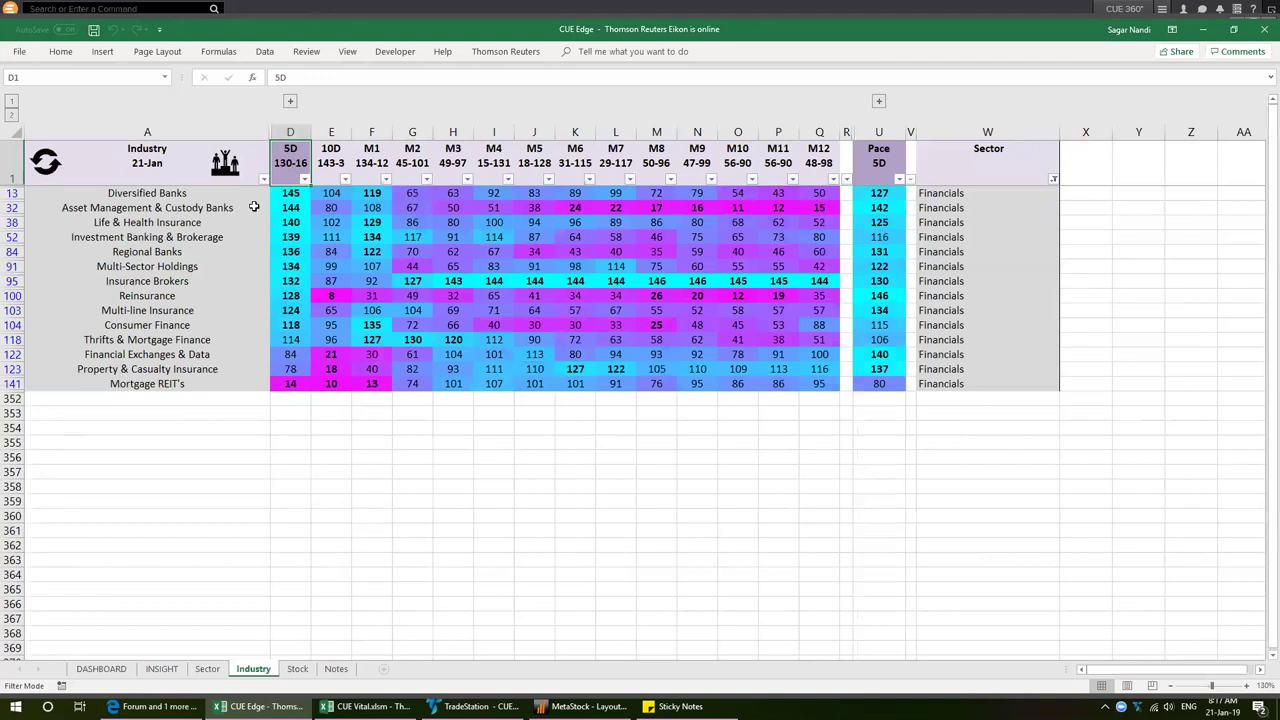
# Drill down from the Diversified Banks industry to its stocks and sort them by Valuation in descending order
pyautogui.click(185, 193)
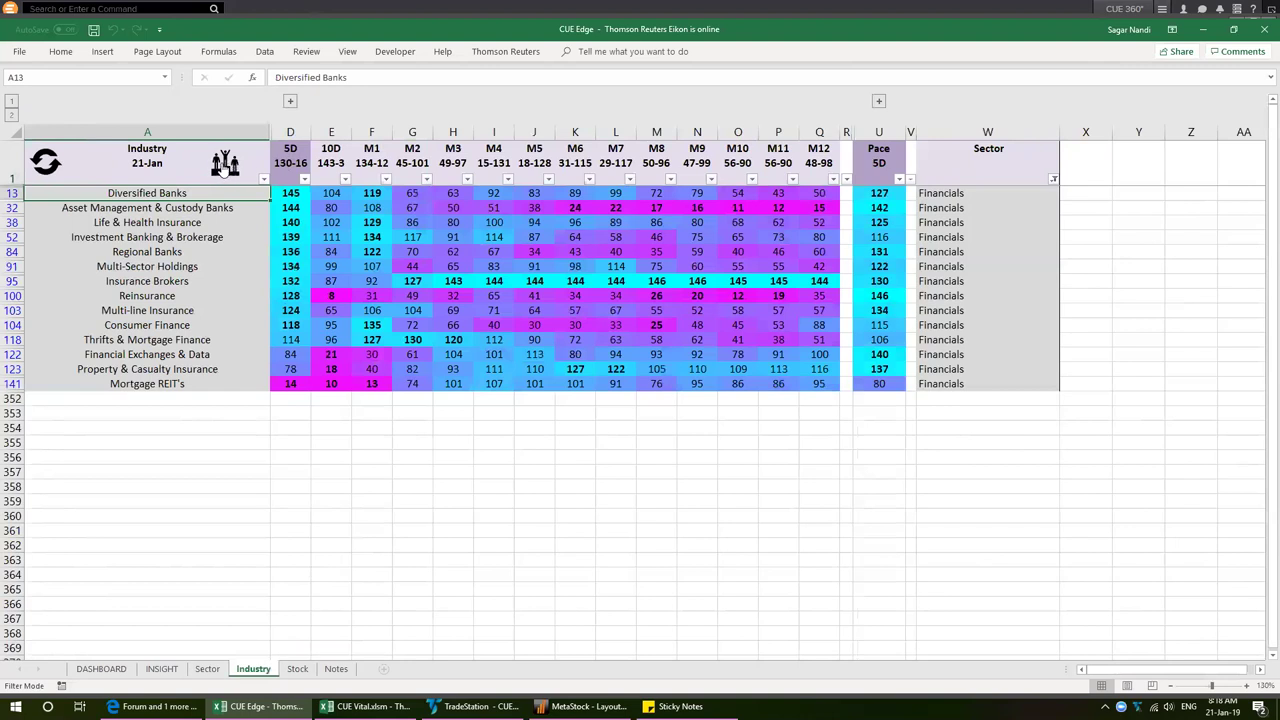
pyautogui.click(225, 165)
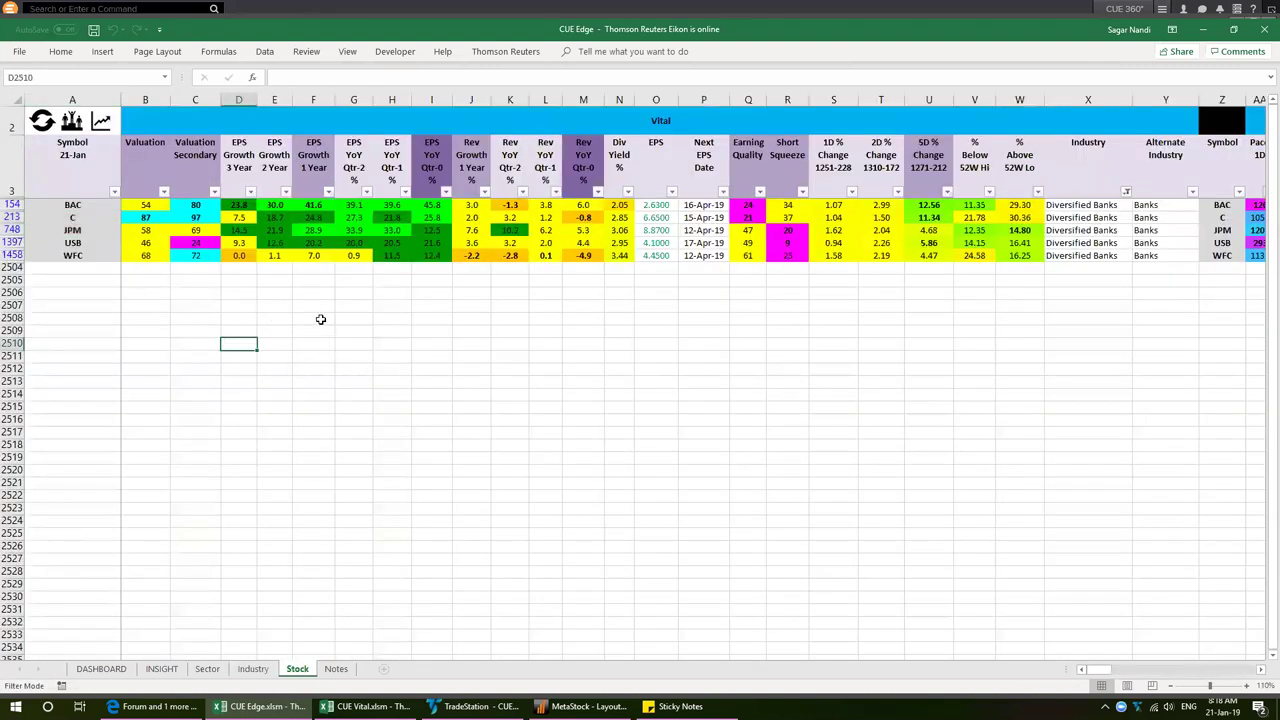
pyautogui.click(146, 172)
pyautogui.click(145, 172)
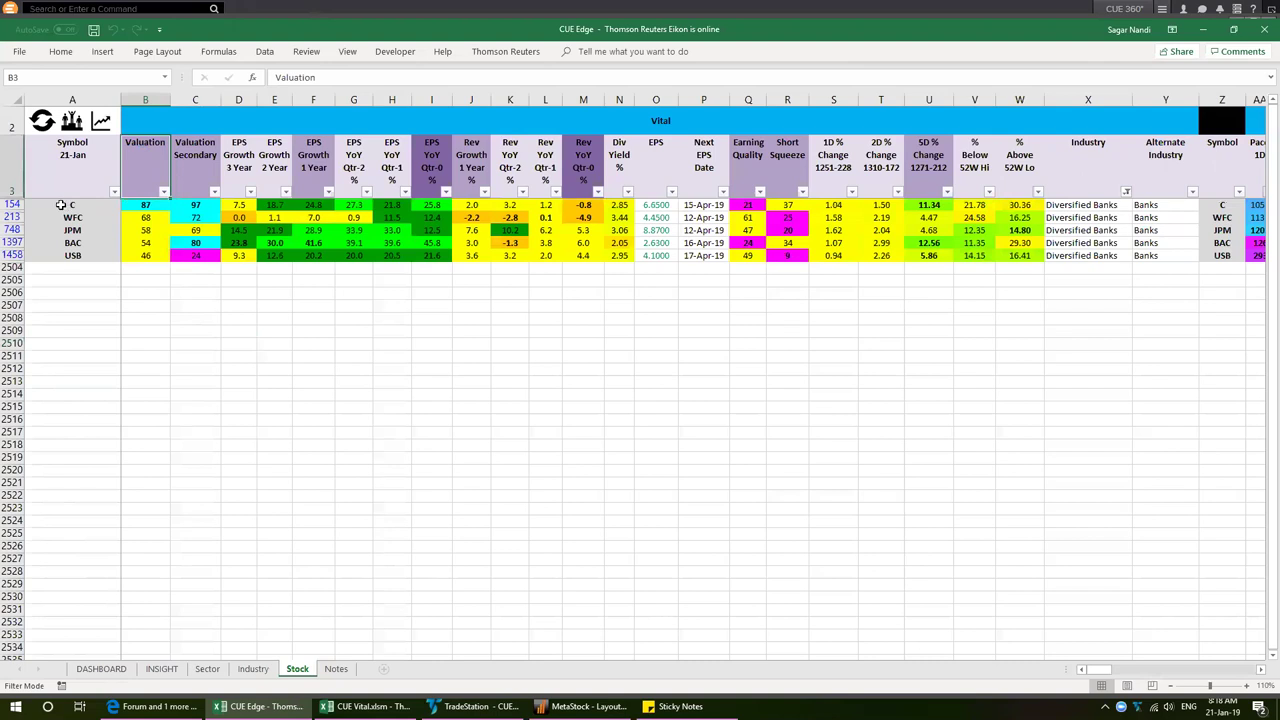
# Compare the Valuation score of C with those of WFC, JPM, BAC and USB
pyautogui.click(60, 204)
pyautogui.click(148, 204)
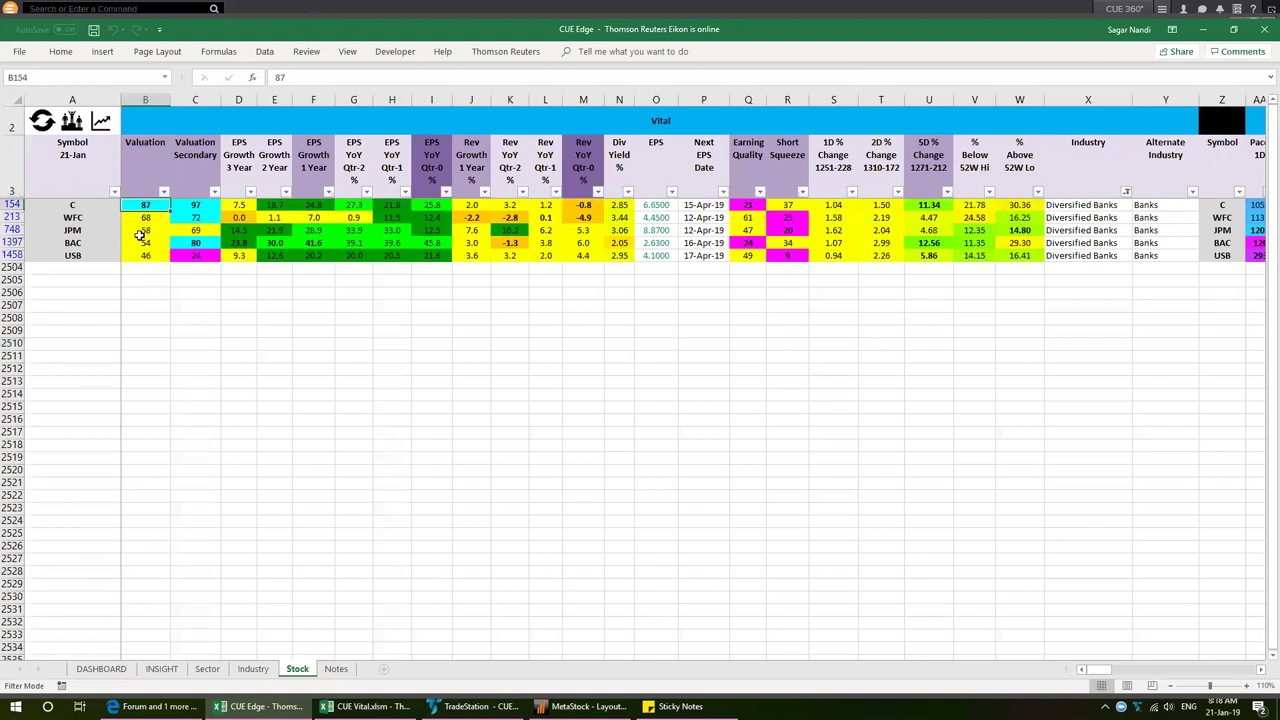
pyautogui.moveTo(150, 219); pyautogui.dragTo(153, 259)
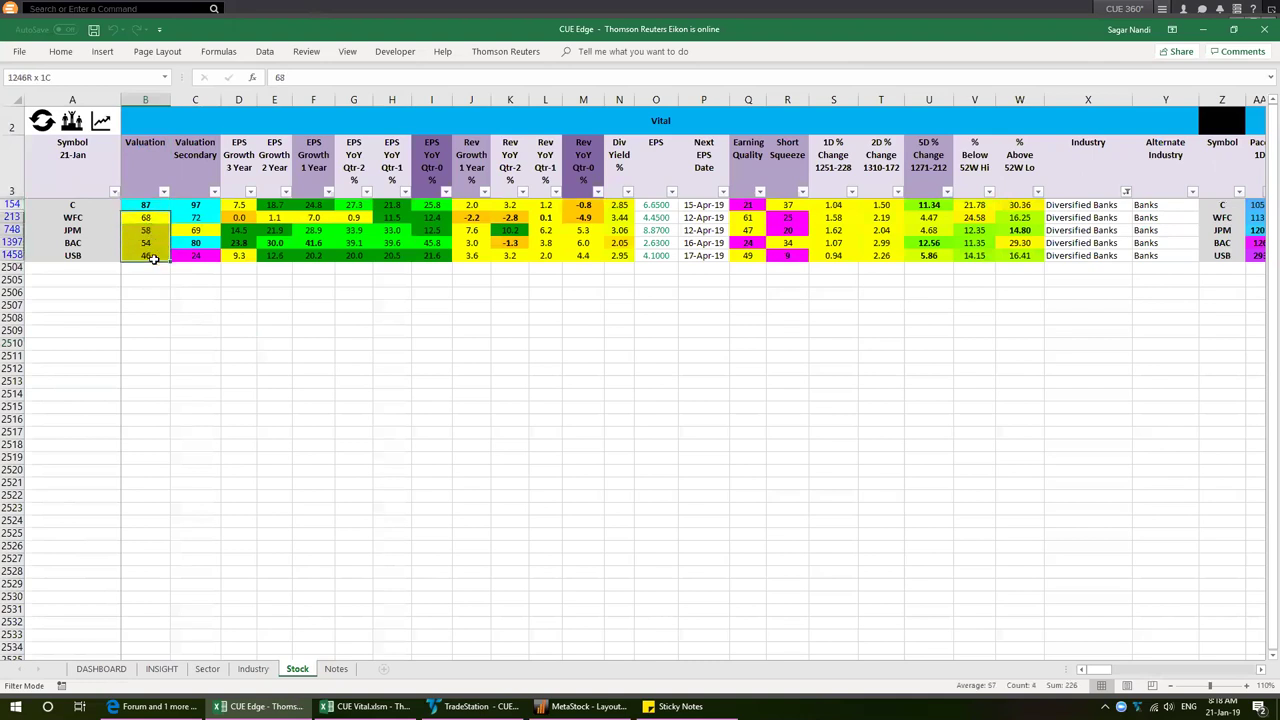
pyautogui.click(152, 282)
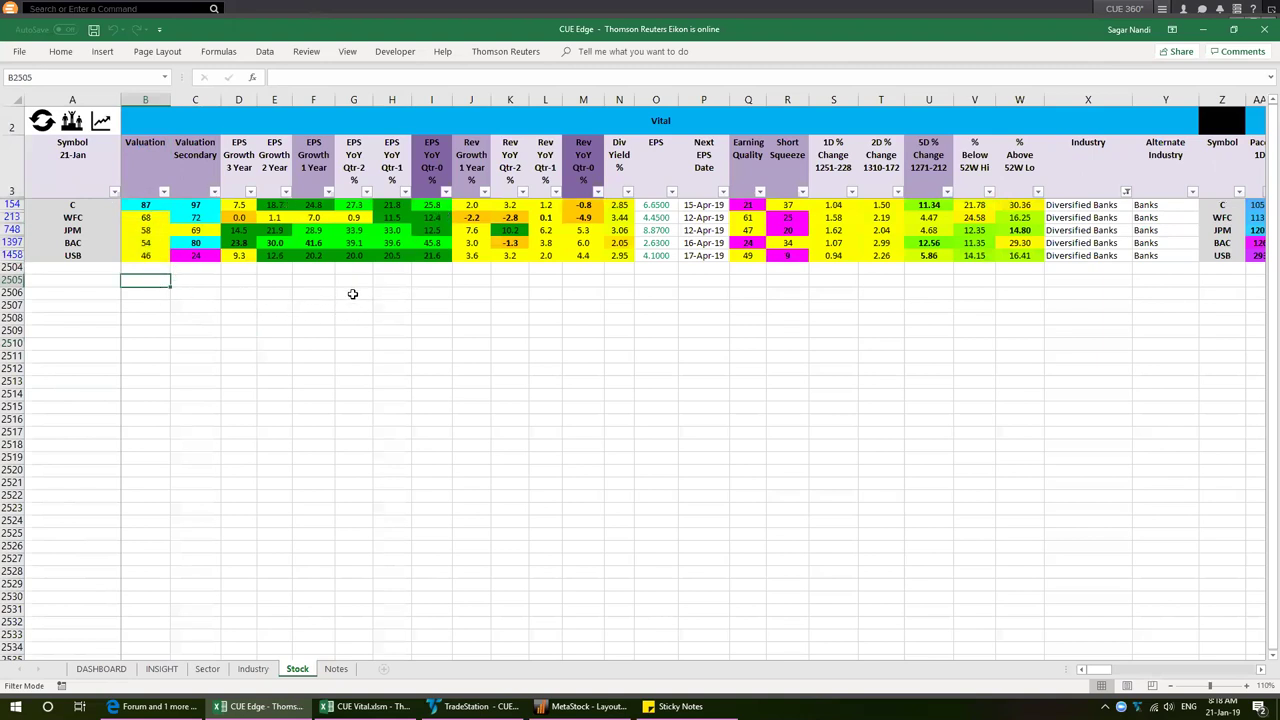
pyautogui.moveTo(144, 165); pyautogui.dragTo(145, 269)
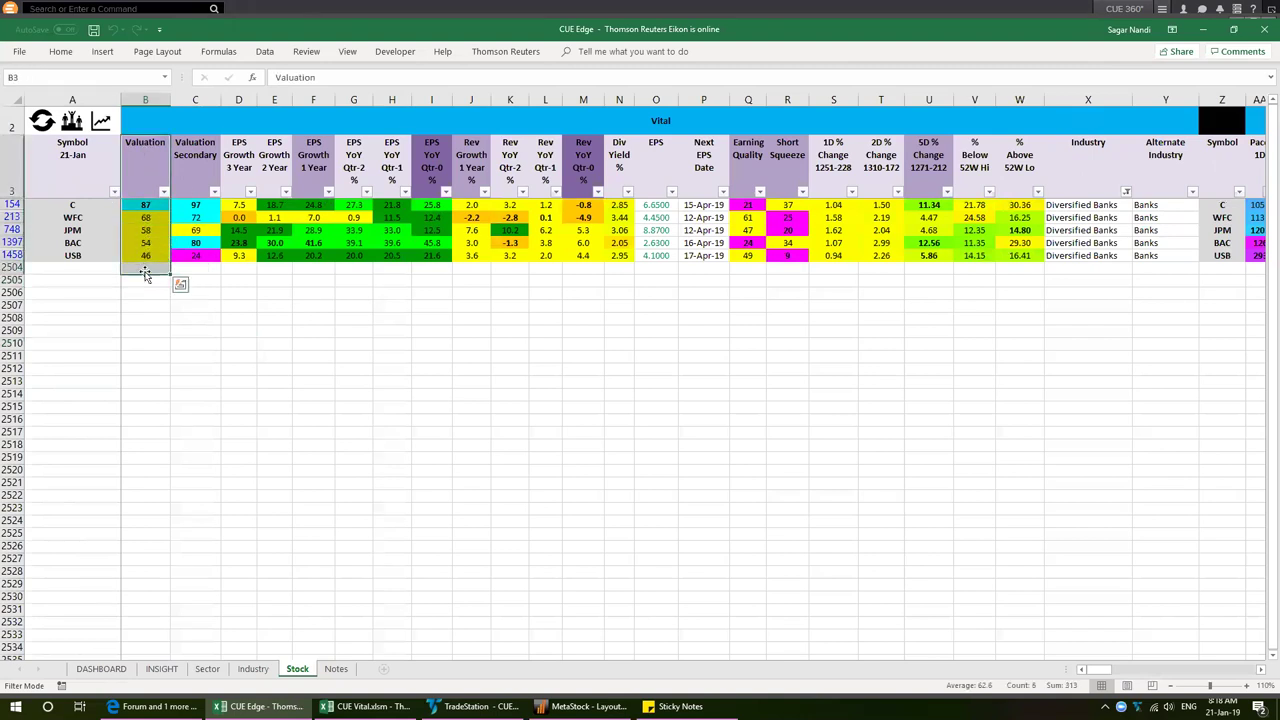
pyautogui.click(251, 320)
# Examine the banks' EPS YoY figures for Qtr-2 to Qtr-0 and their one-year EPS growth
pyautogui.moveTo(437, 148); pyautogui.dragTo(363, 254)
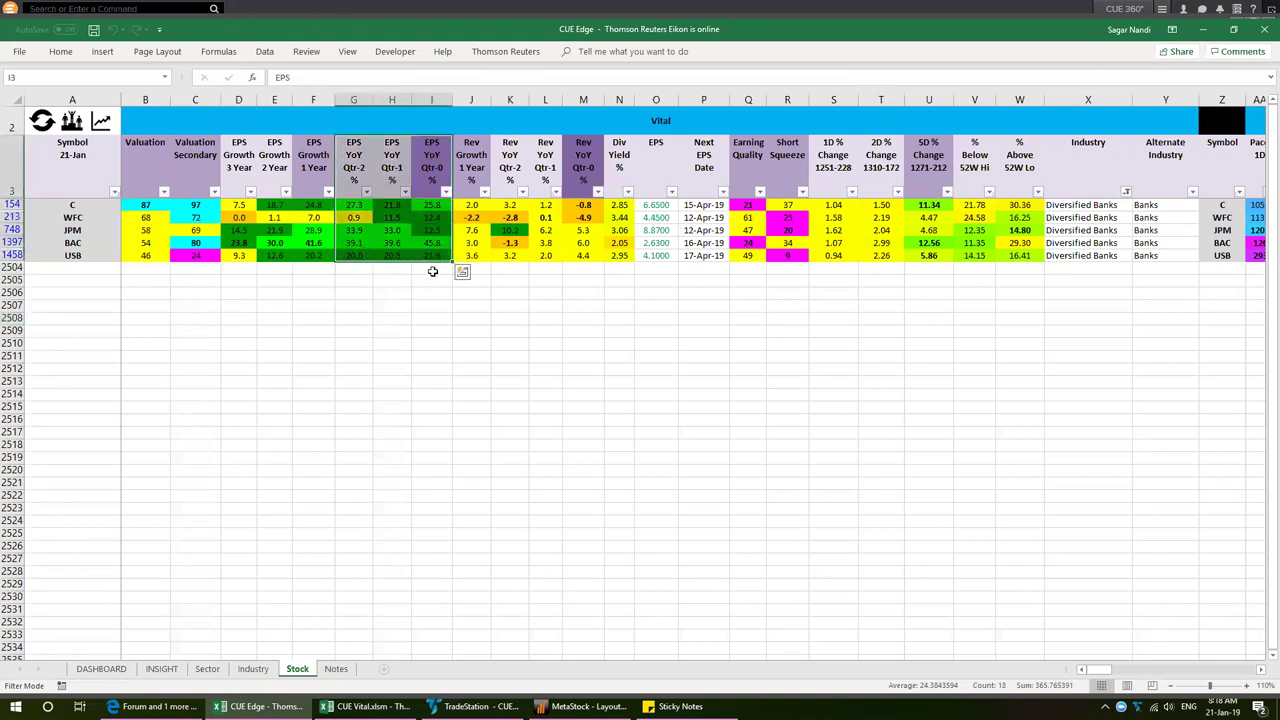
pyautogui.click(438, 330)
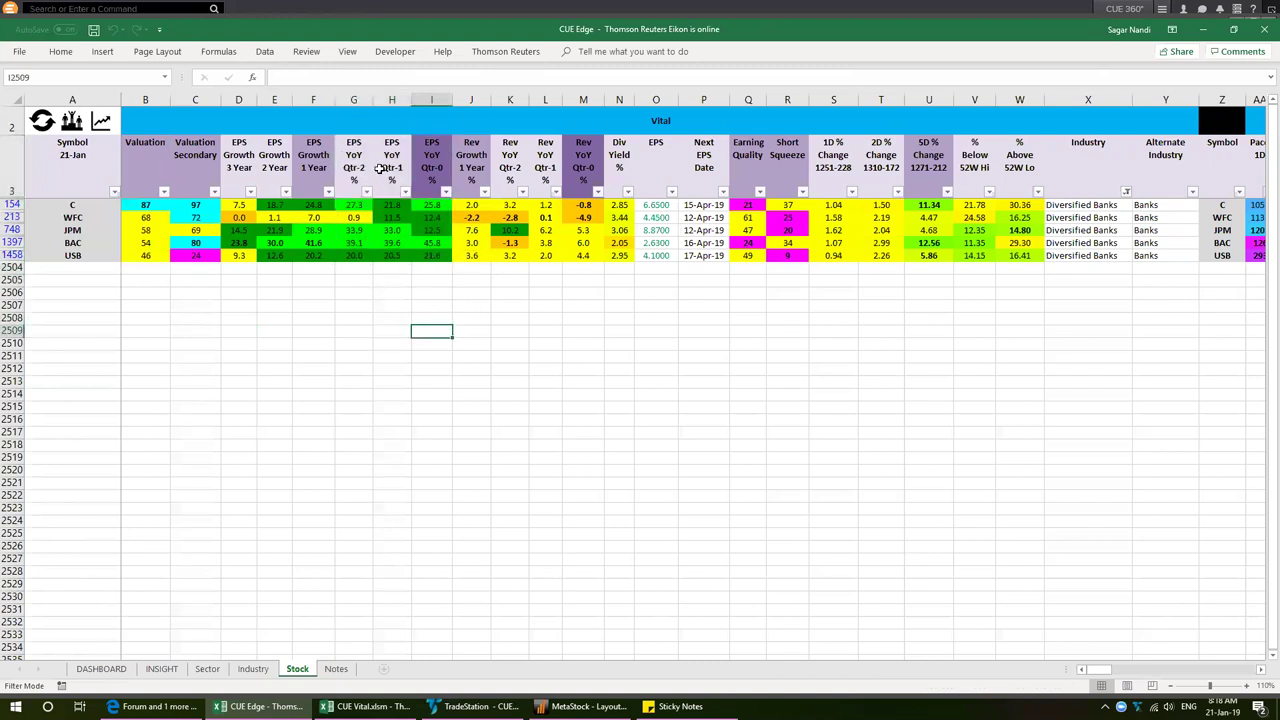
pyautogui.moveTo(352, 162); pyautogui.dragTo(423, 255)
pyautogui.moveTo(313, 155); pyautogui.dragTo(309, 258)
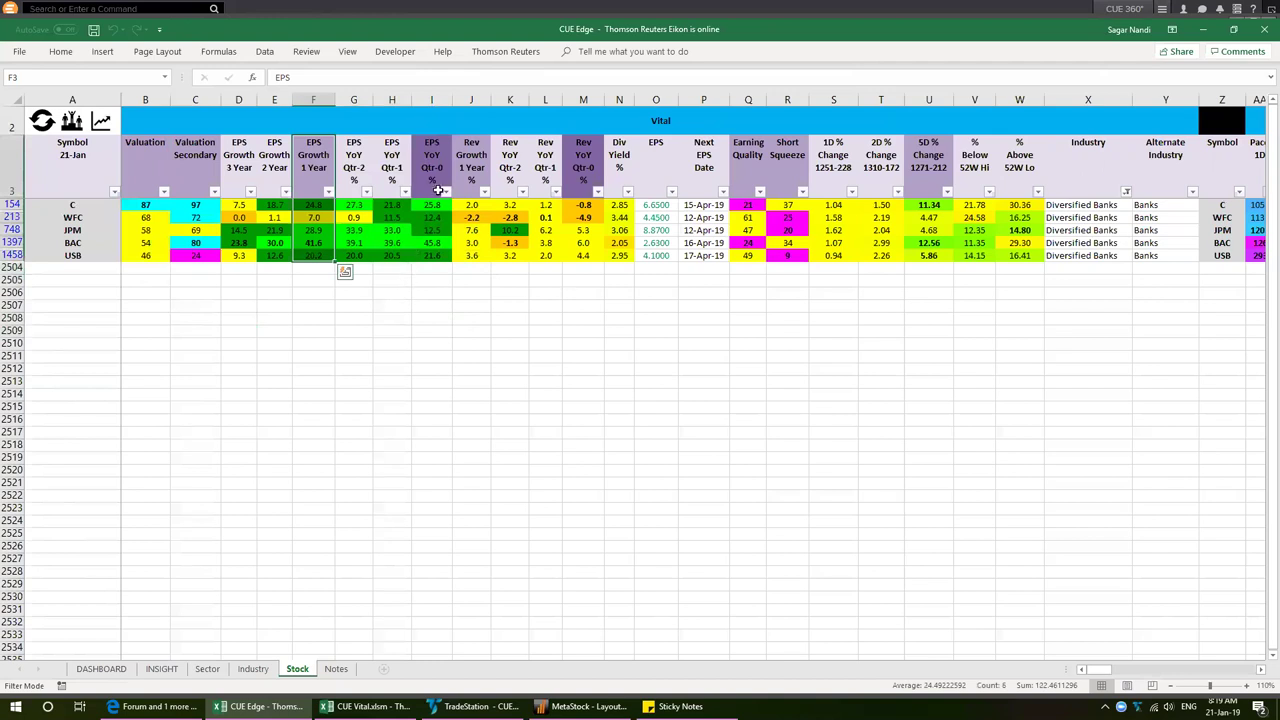
pyautogui.moveTo(433, 160); pyautogui.dragTo(362, 255)
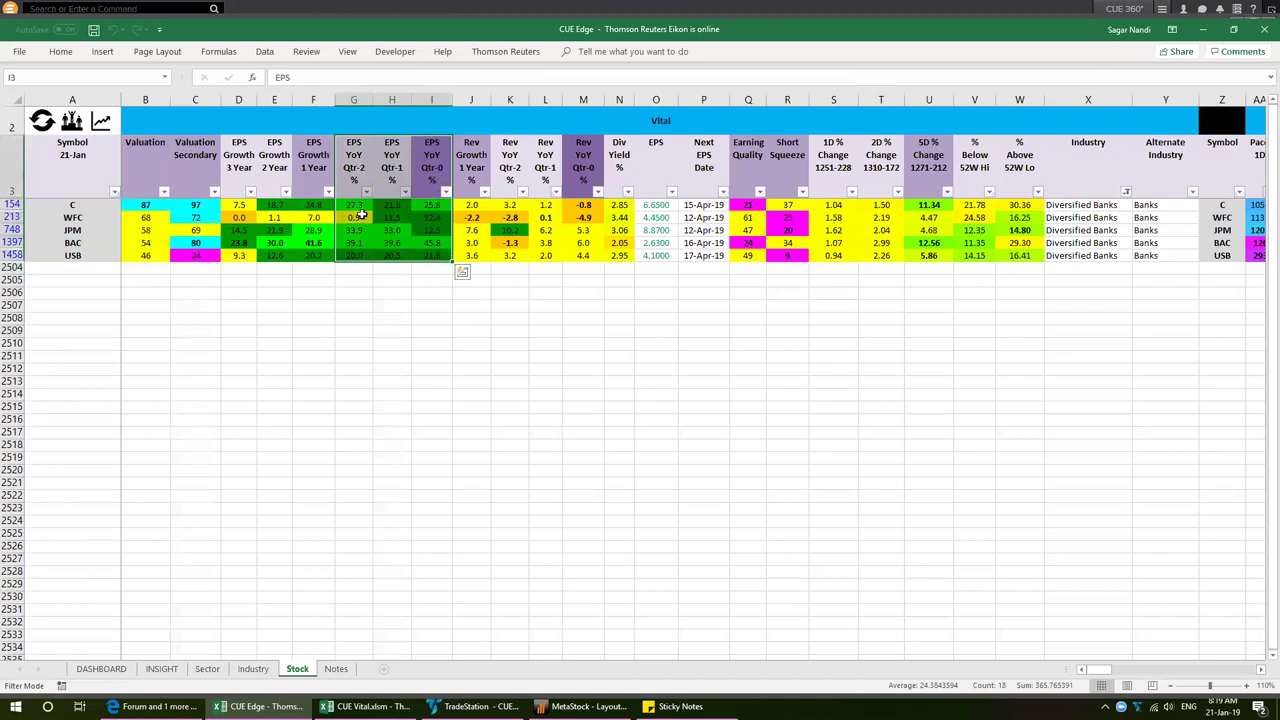
# Examine the five banks' EPS growth figures and dividend yields, finishing on C's Valuation score
pyautogui.moveTo(313, 205); pyautogui.dragTo(430, 255)
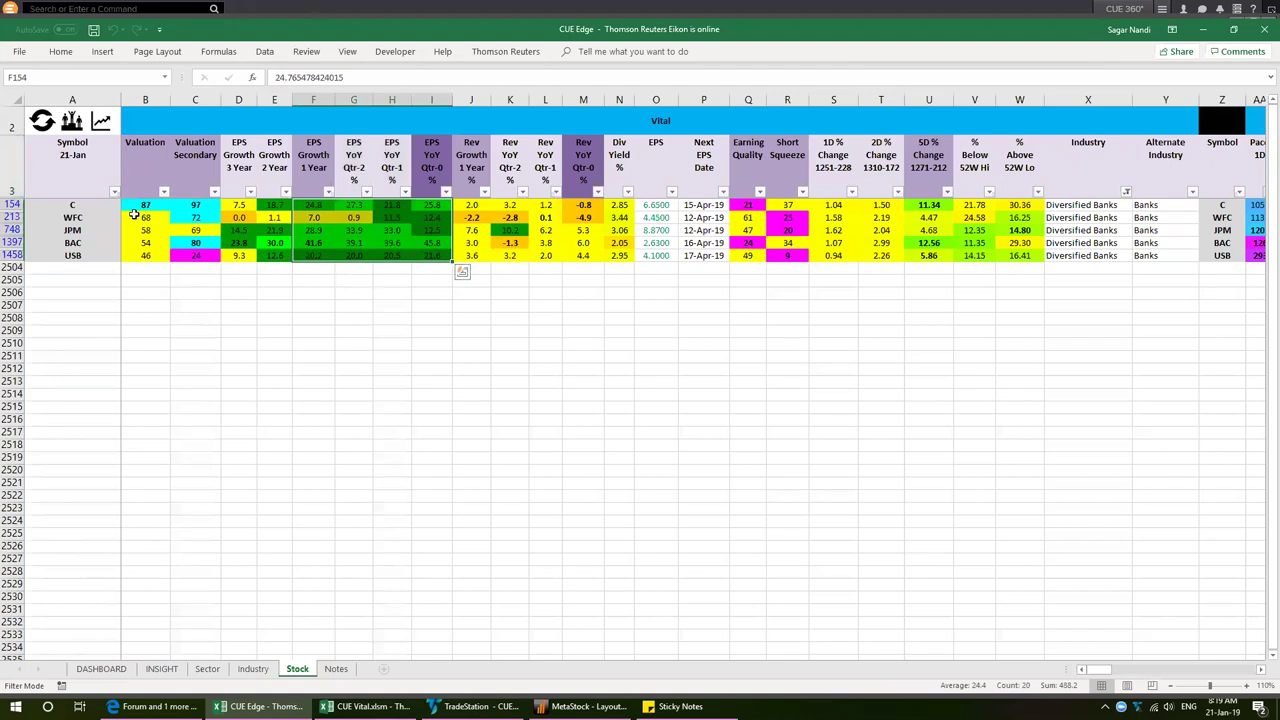
pyautogui.click(421, 286)
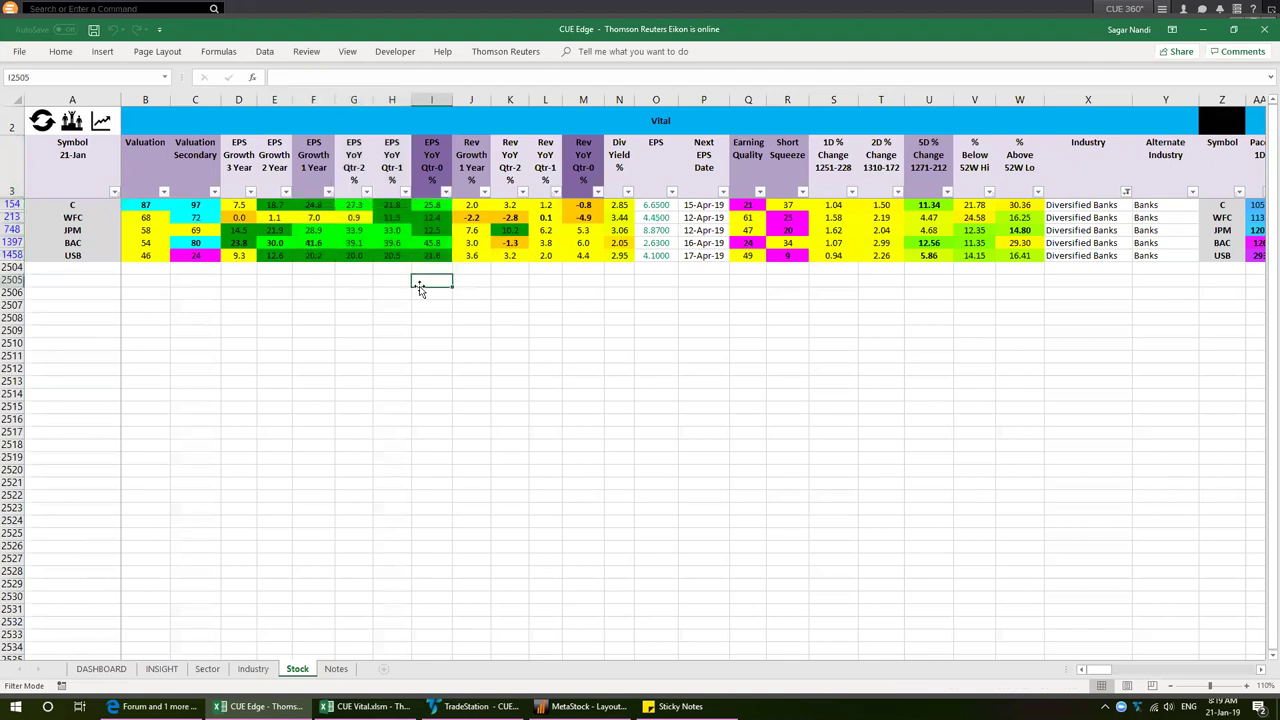
pyautogui.moveTo(623, 203); pyautogui.dragTo(625, 257)
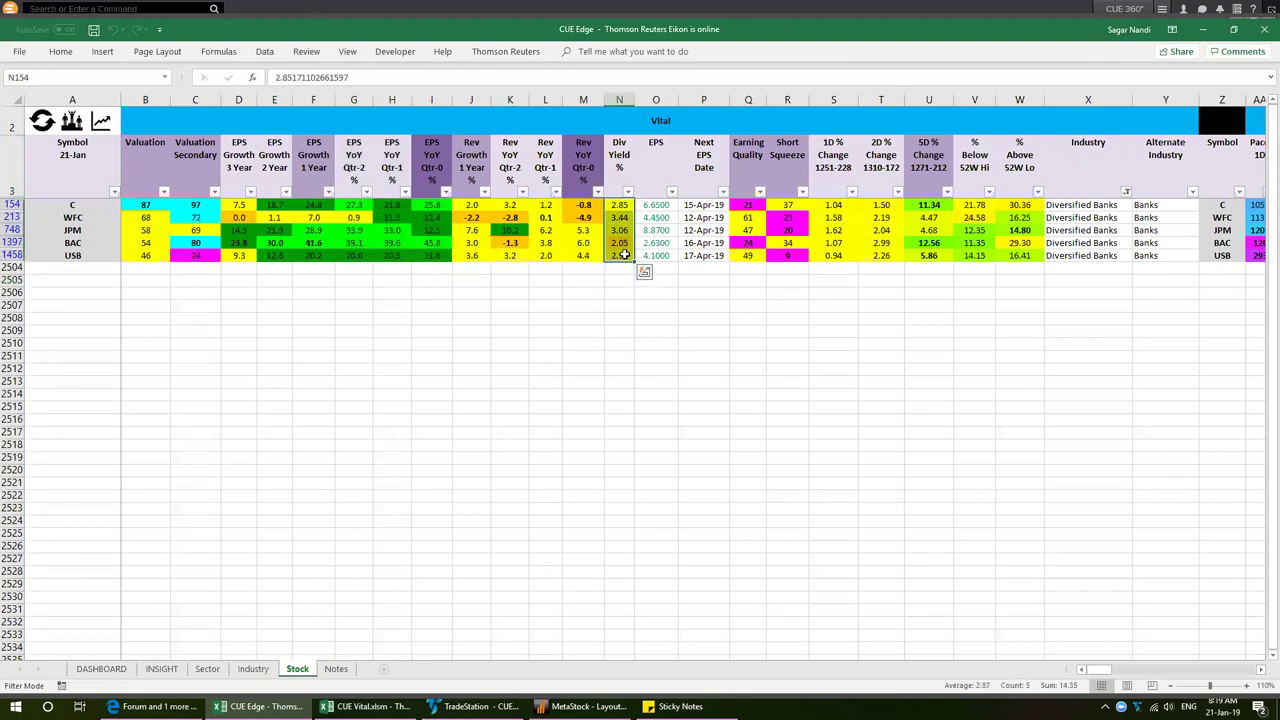
pyautogui.click(148, 204)
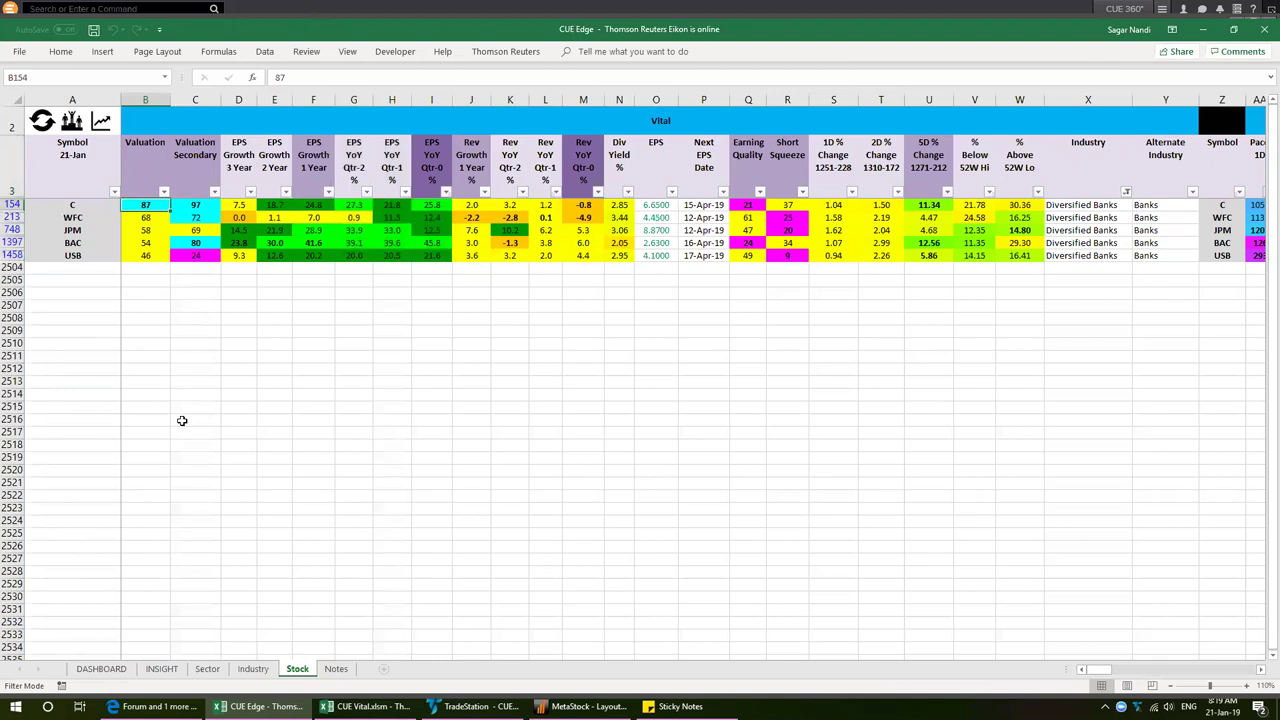
# Compare the older monthly ranks of the Financials industries with their M2 to 5D ranks, finishing on Diversified Banks
pyautogui.click(253, 668)
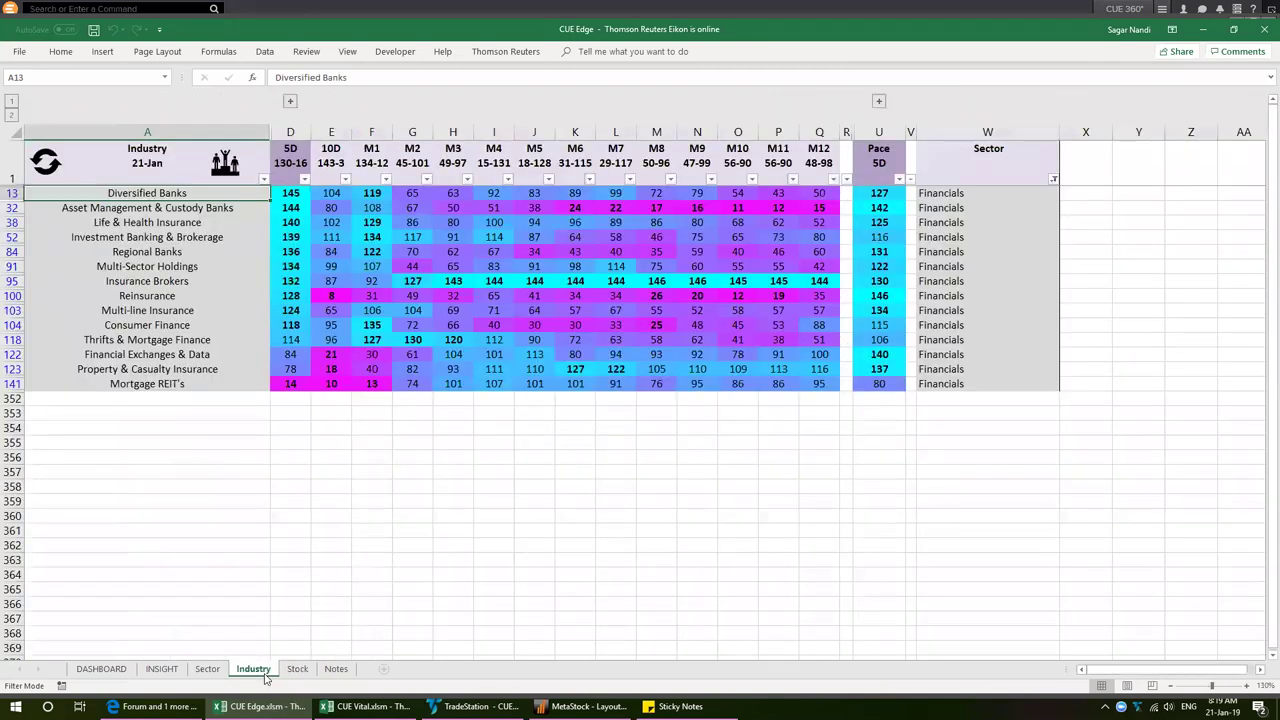
pyautogui.moveTo(453, 193); pyautogui.dragTo(819, 338)
pyautogui.moveTo(412, 195); pyautogui.dragTo(288, 340)
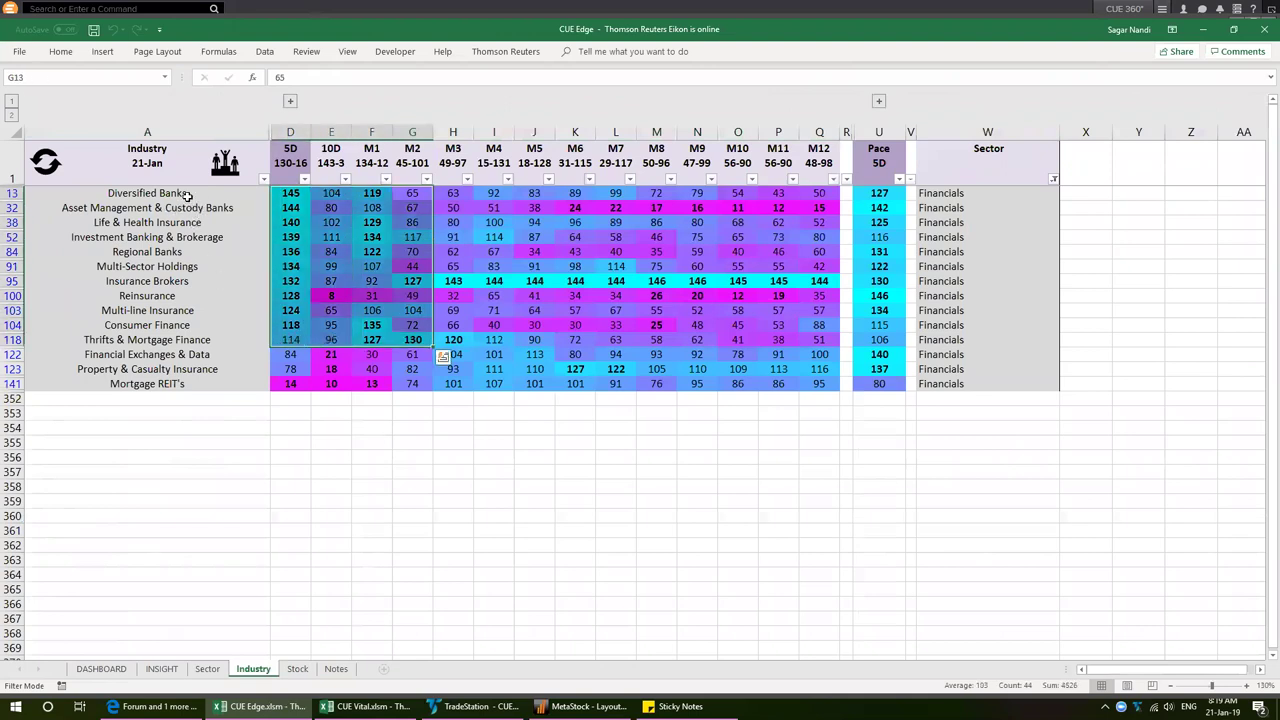
pyautogui.click(186, 196)
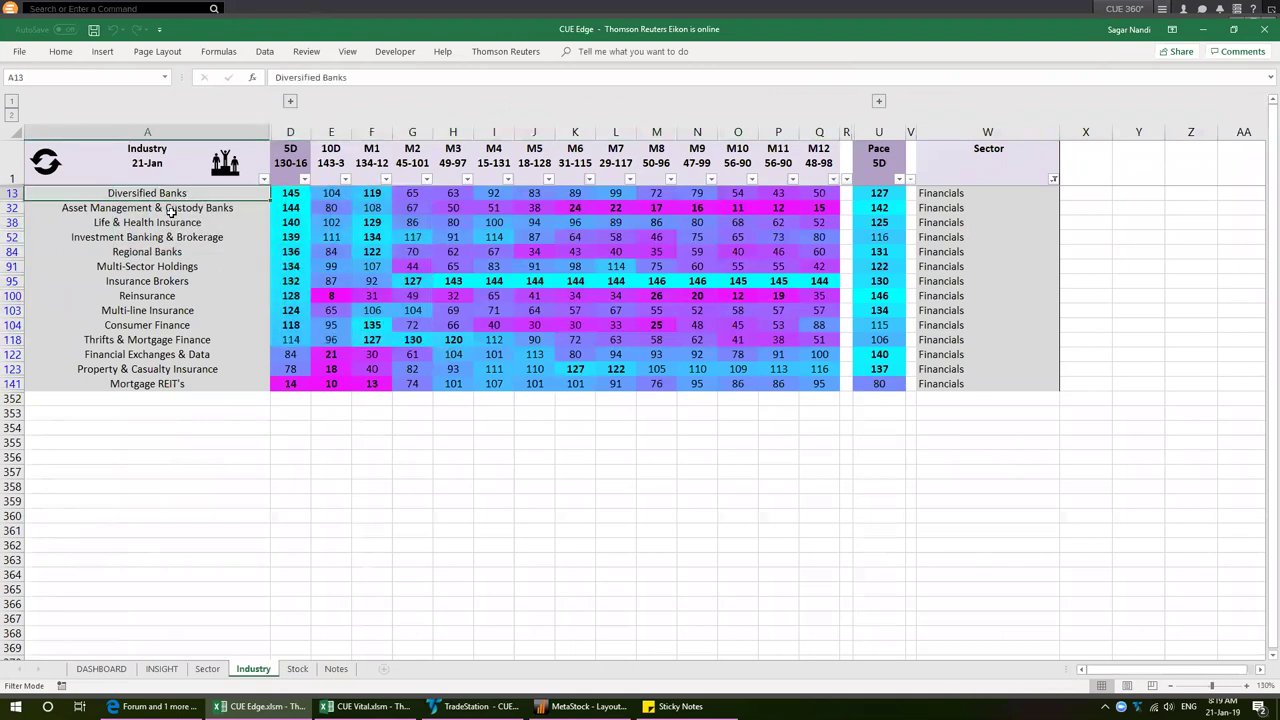
# Review the bank stocks' figures from Valuation through EPS YoY Qtr-0 on the Stock sheet
pyautogui.click(297, 669)
pyautogui.moveTo(138, 204); pyautogui.dragTo(432, 258)
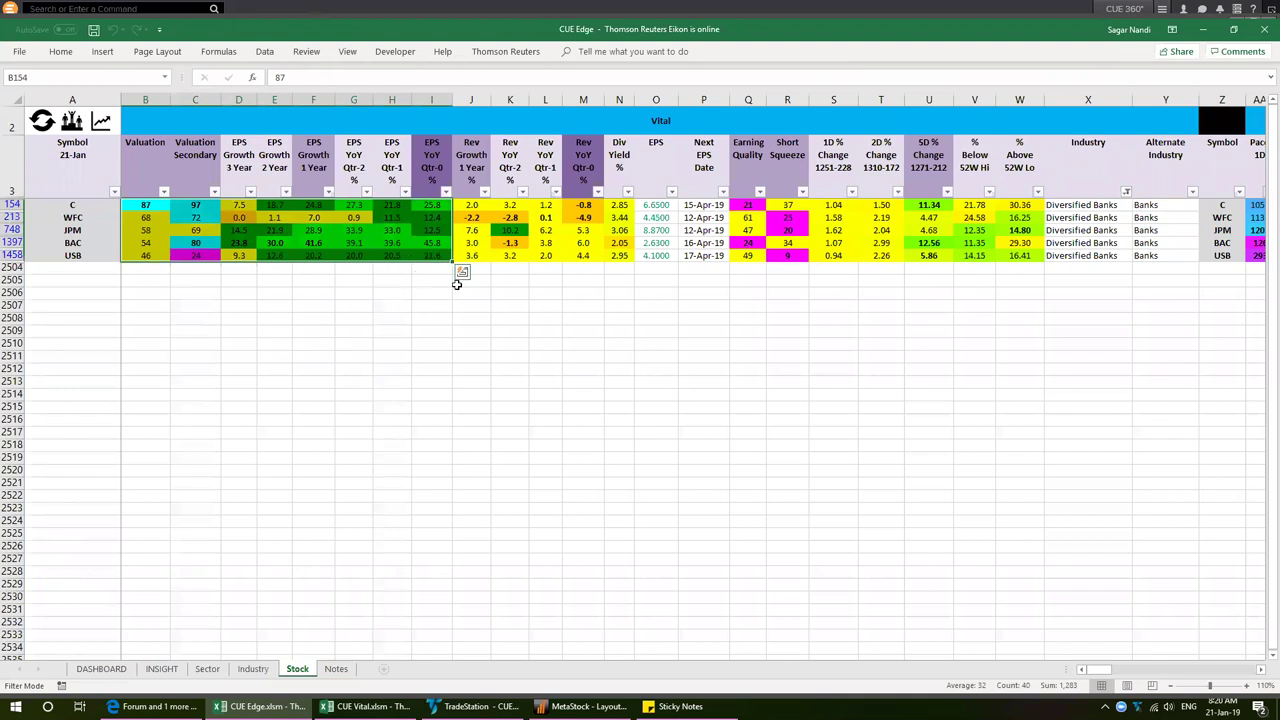
pyautogui.click(305, 281)
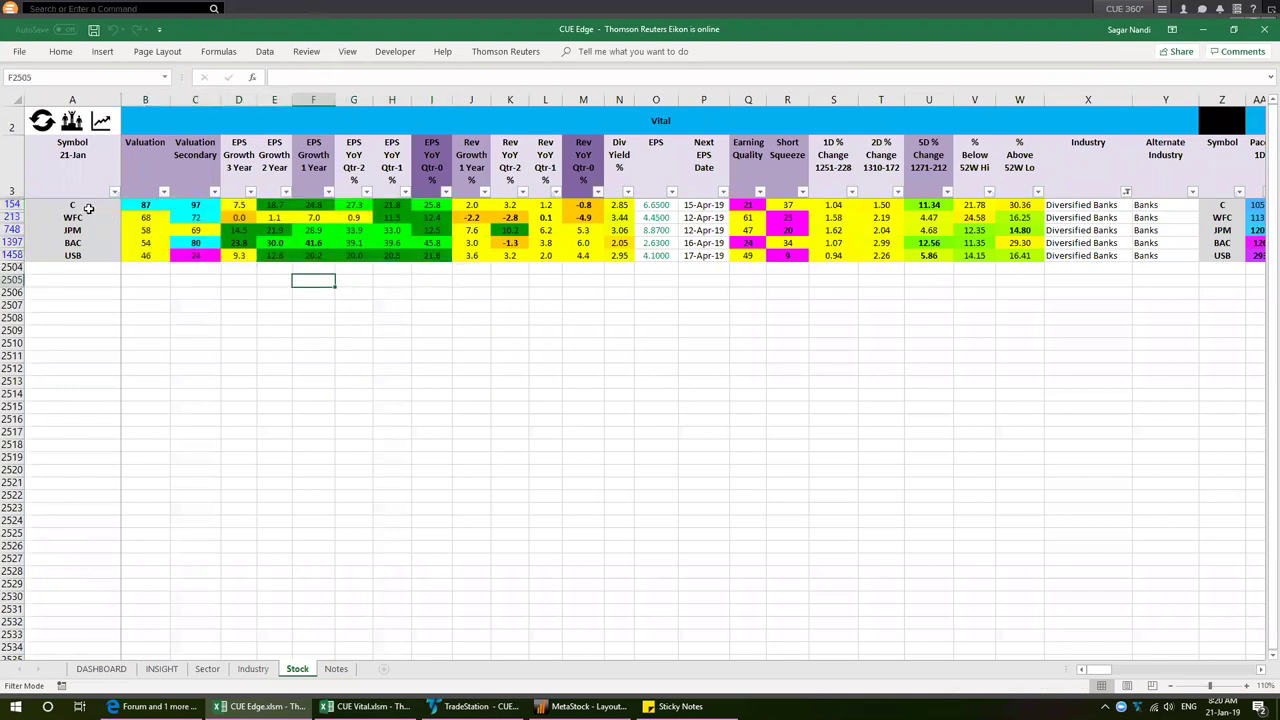
# Highlight the five bank symbols and check the Technical Trading System setting on the DASHBOARD sheet
pyautogui.moveTo(87, 205); pyautogui.dragTo(83, 252)
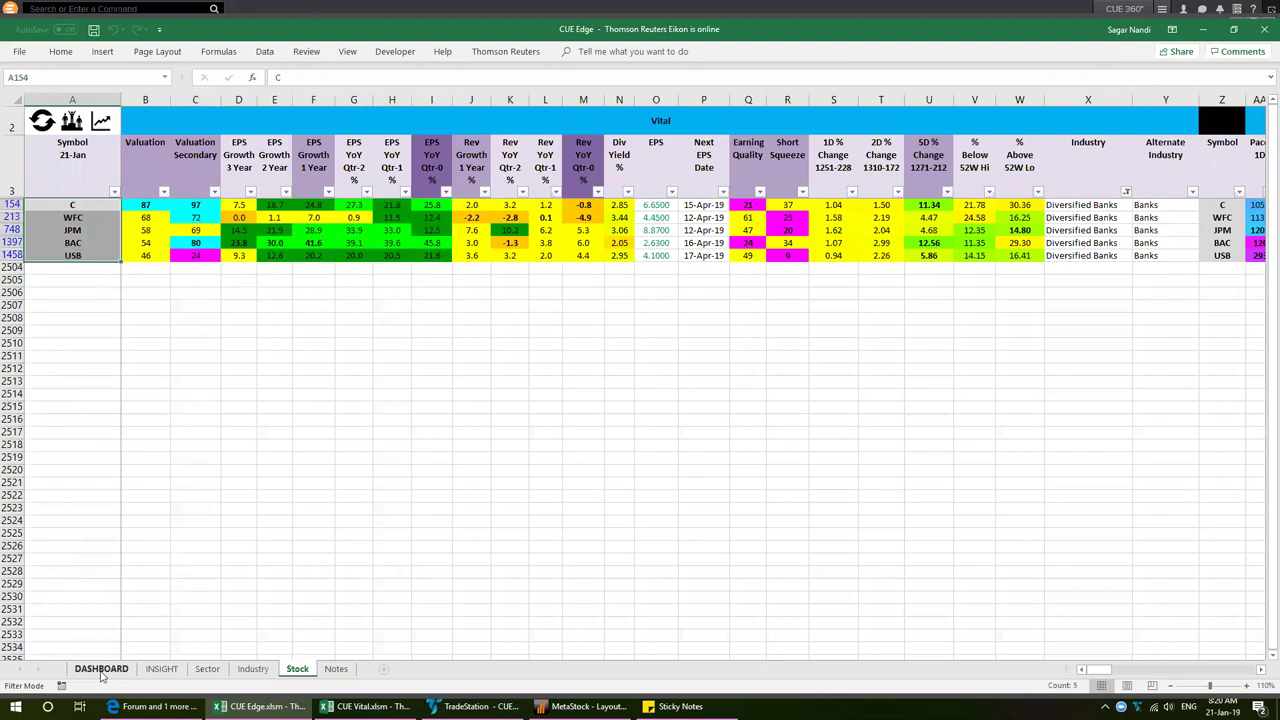
pyautogui.click(101, 670)
pyautogui.click(773, 152)
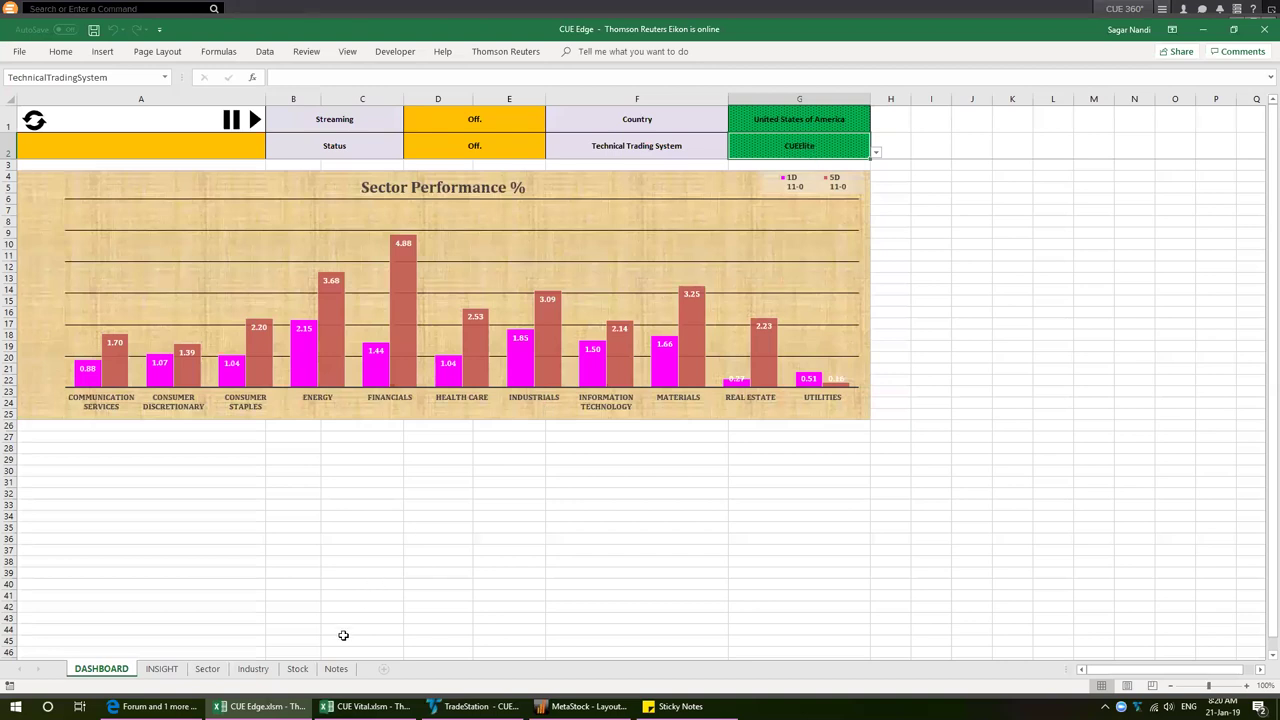
# On the Stock sheet, select C's Valuation cell together with the EPS YoY Qtr-0 cells of WFC, JPM, BAC and USB
pyautogui.click(298, 669)
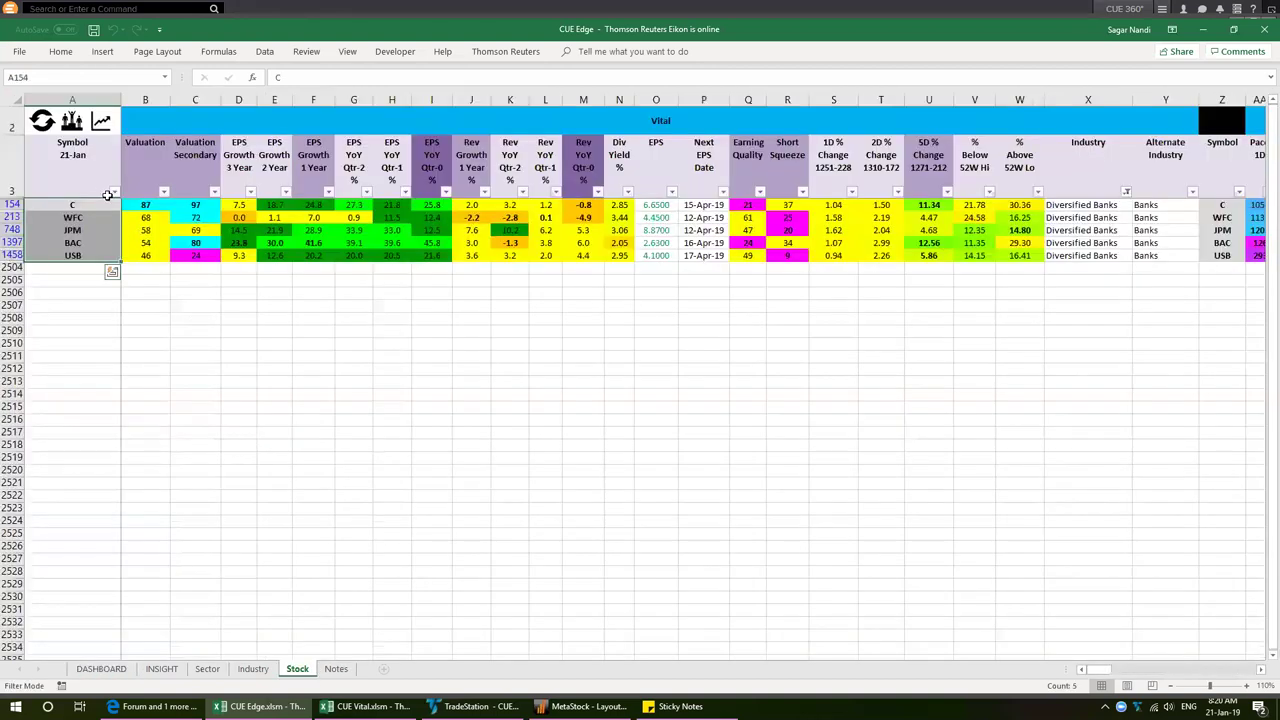
pyautogui.moveTo(76, 207); pyautogui.dragTo(74, 256)
pyautogui.click(144, 197)
pyautogui.click(145, 205)
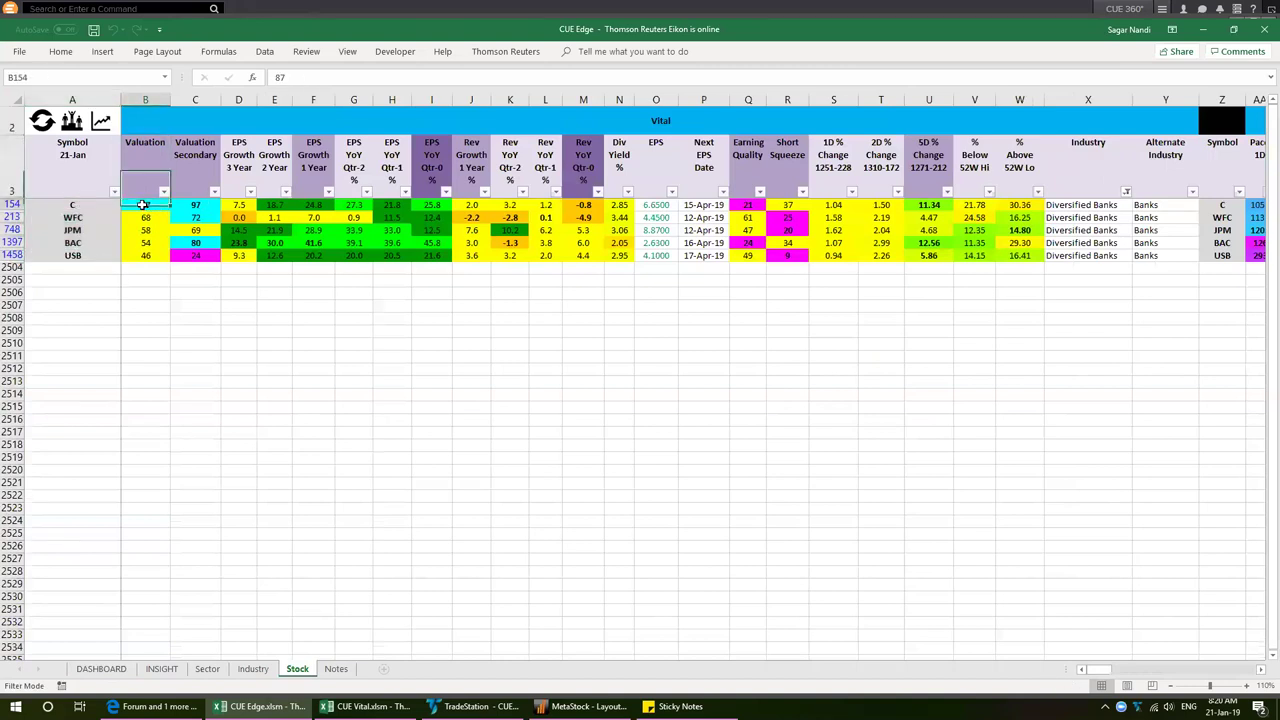
pyautogui.keyDown('ctrl'); pyautogui.click(438, 218); pyautogui.keyUp('ctrl')
pyautogui.keyDown('ctrl'); pyautogui.click(435, 230); pyautogui.keyUp('ctrl')
pyautogui.keyDown('ctrl'); pyautogui.click(435, 243); pyautogui.keyUp('ctrl')
pyautogui.keyDown('ctrl'); pyautogui.click(435, 256); pyautogui.keyUp('ctrl')
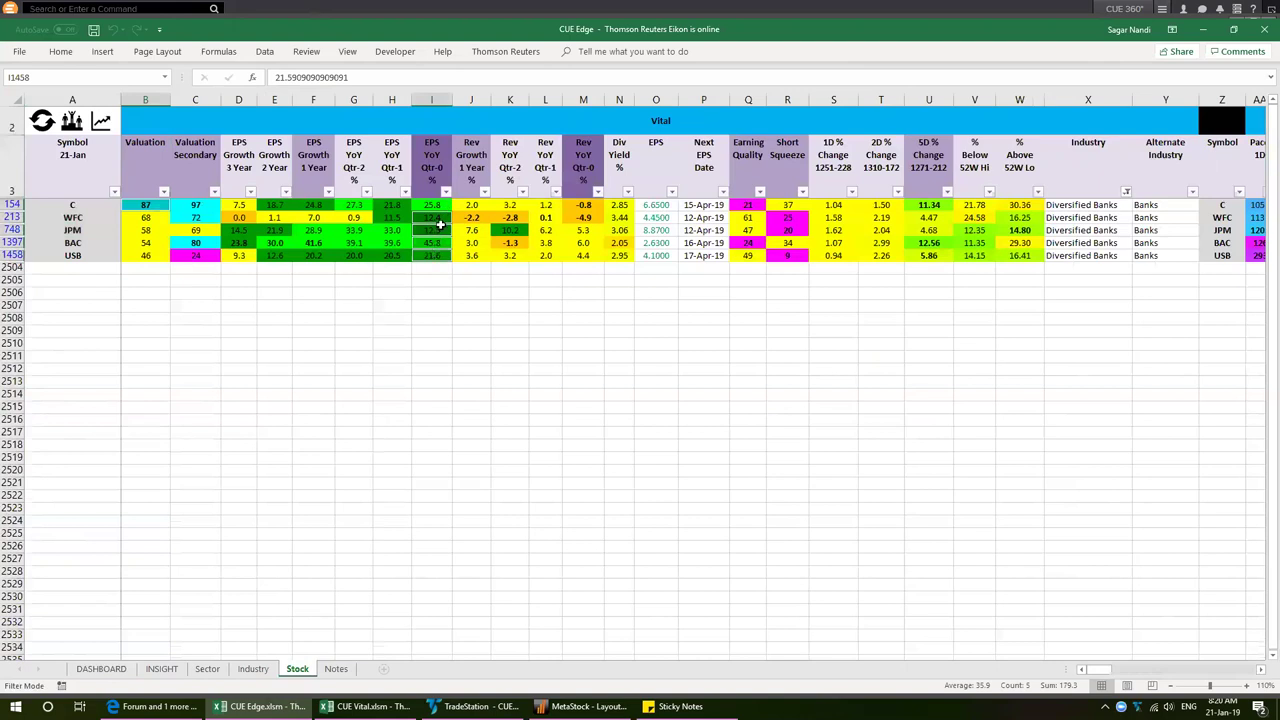
# Launch charting of the selected stocks in TradeStation and fill the RadarScreen with C, WFC(HB), JPM, BAC and USB(HB)
pyautogui.click(100, 122)
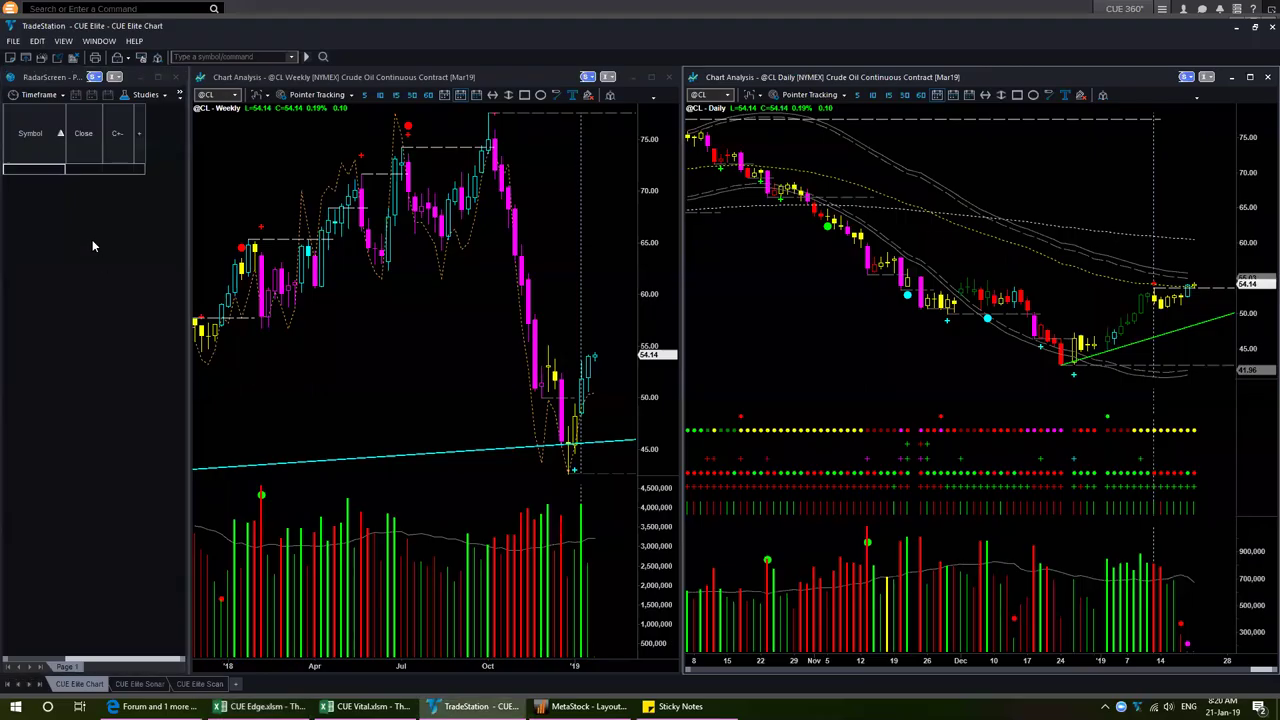
pyautogui.click(43, 170)
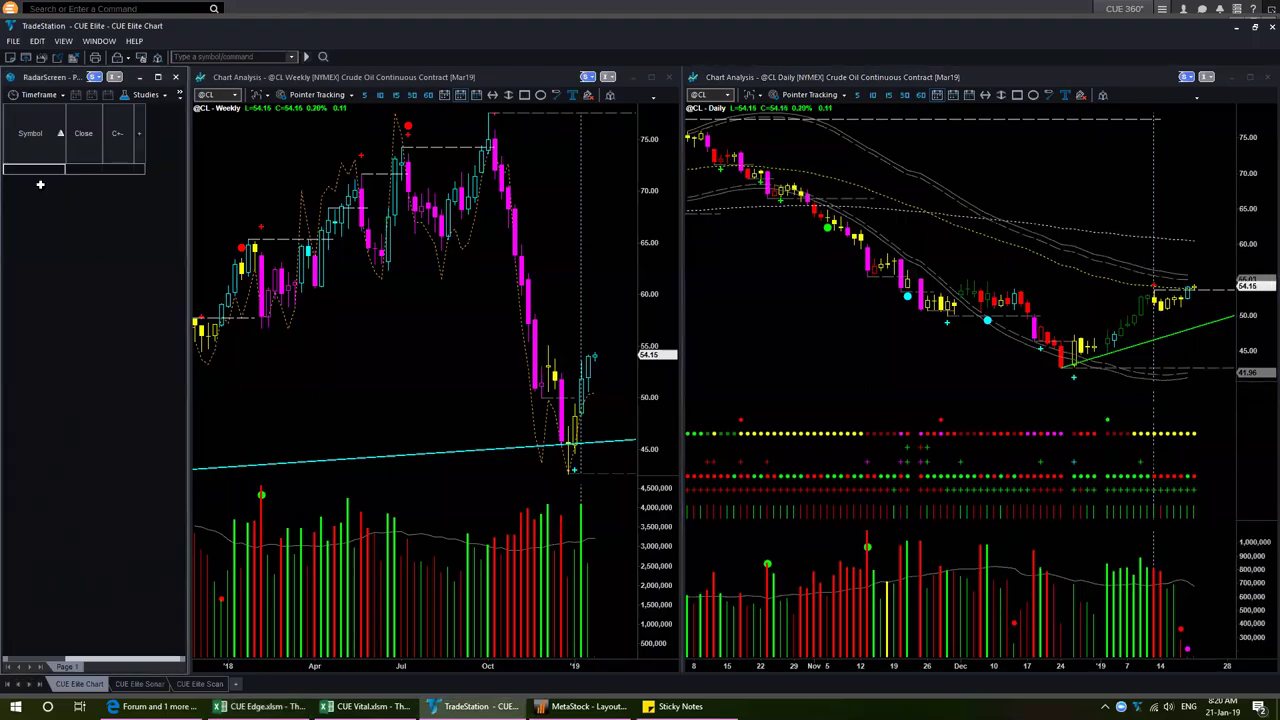
pyautogui.write('C WFC(HB) JPM BAC USB(HB)')
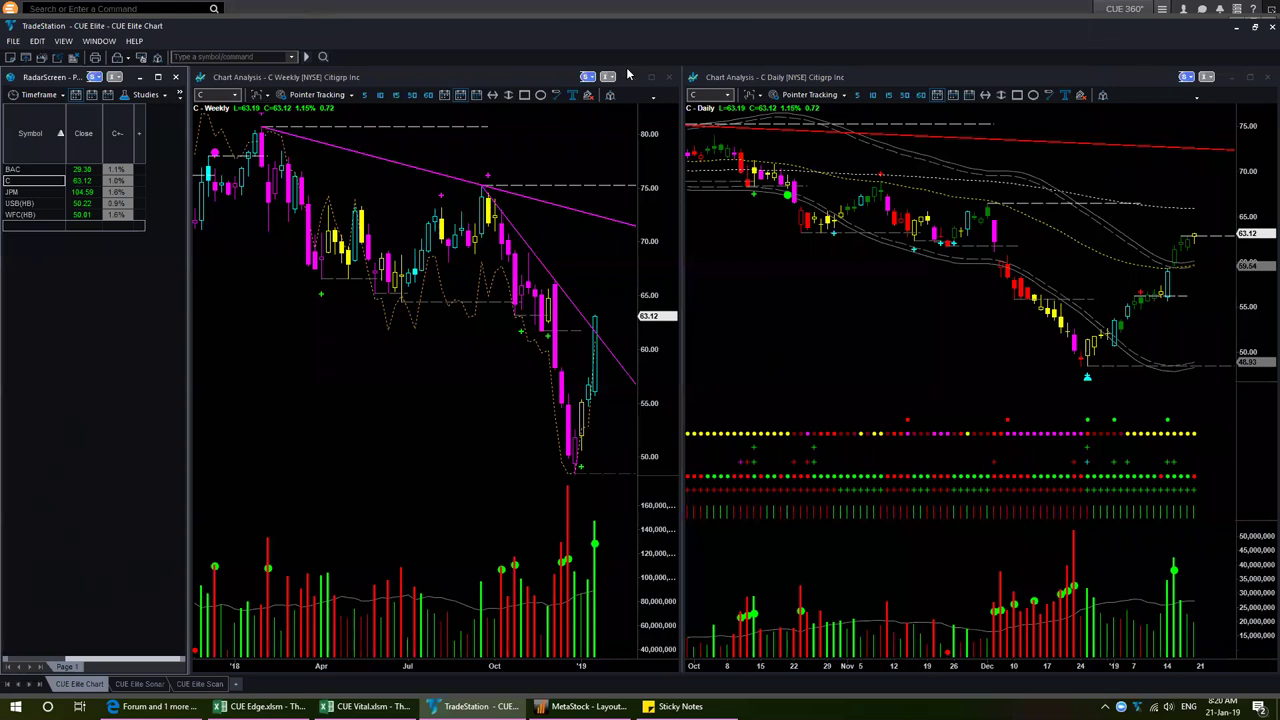
# Mark the late-December low and the price level just above it with arrows on Citigroup's daily and weekly charts
pyautogui.moveTo(1016, 404); pyautogui.dragTo(1080, 385)
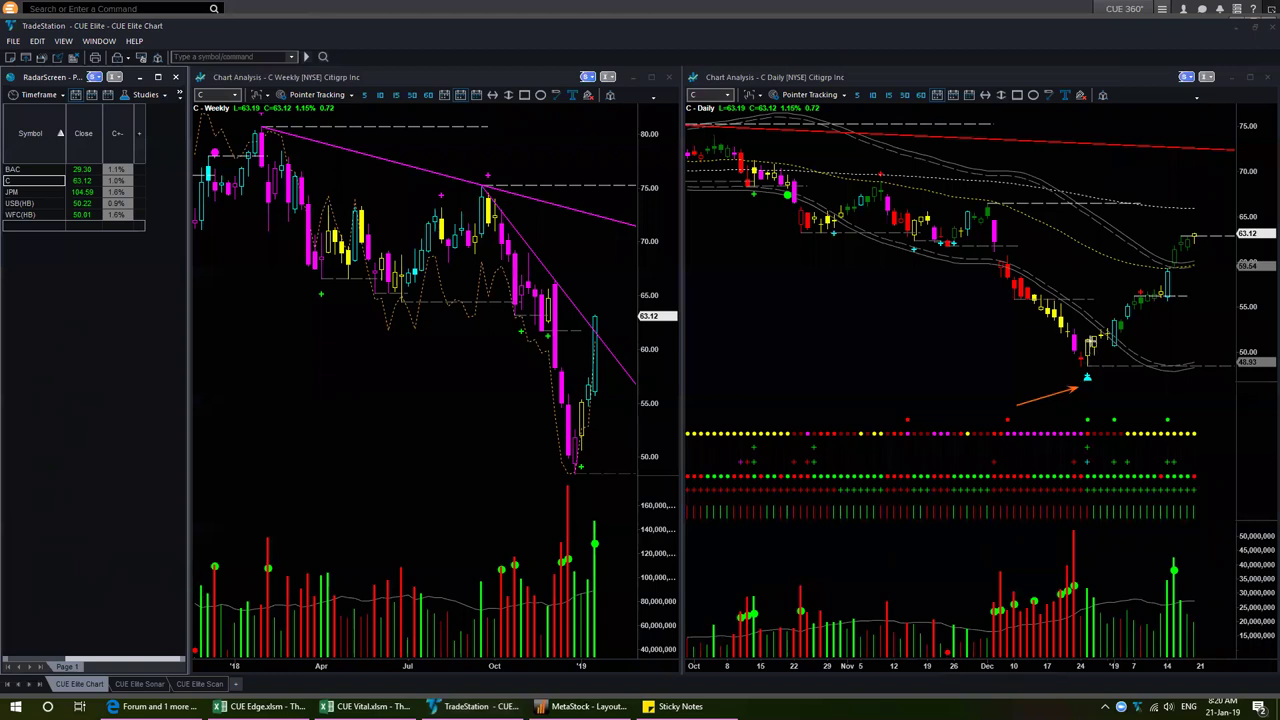
pyautogui.moveTo(1088, 340); pyautogui.dragTo(1178, 339)
pyautogui.moveTo(576, 437); pyautogui.dragTo(640, 437)
pyautogui.moveTo(547, 483); pyautogui.dragTo(570, 467)
pyautogui.moveTo(611, 473); pyautogui.dragTo(578, 452)
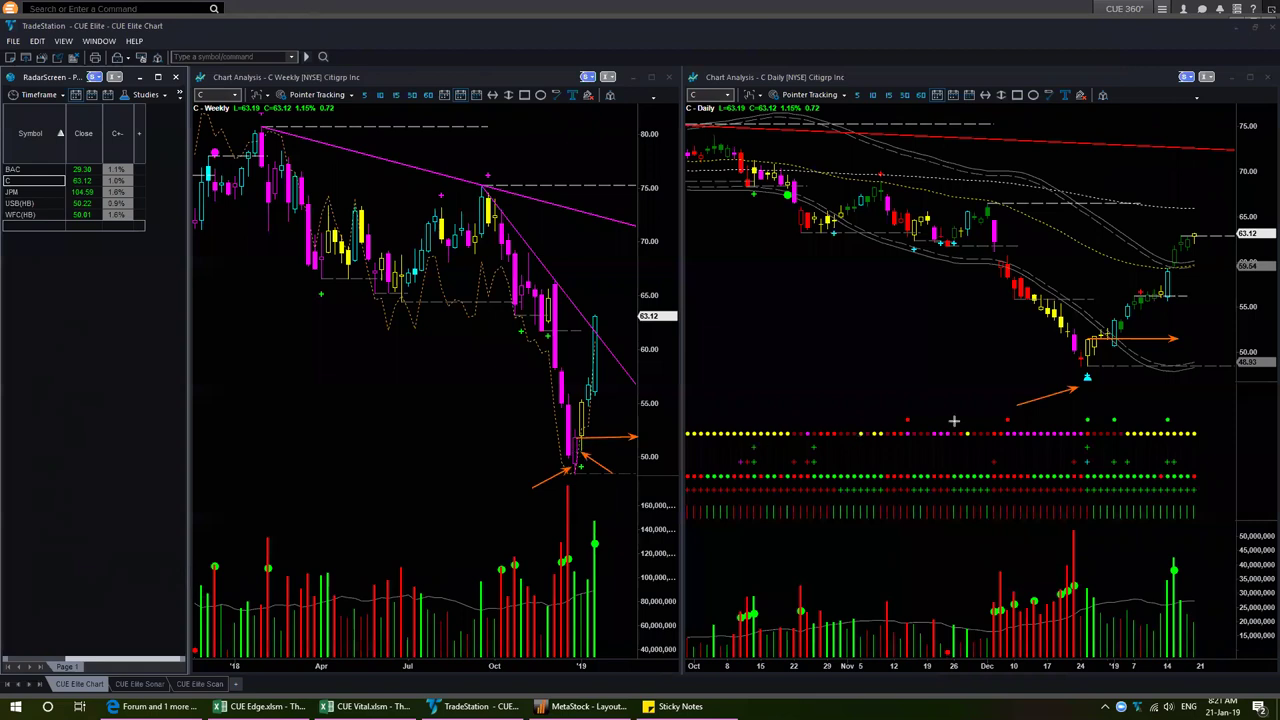
# Mark the late-December reversal bars, the January resistance level and the rally above it on Citigroup's daily chart, and clear the arrows
pyautogui.moveTo(1124, 410); pyautogui.dragTo(1100, 386)
pyautogui.moveTo(1157, 396); pyautogui.dragTo(1091, 357)
pyautogui.moveTo(1094, 326); pyautogui.dragTo(1106, 334)
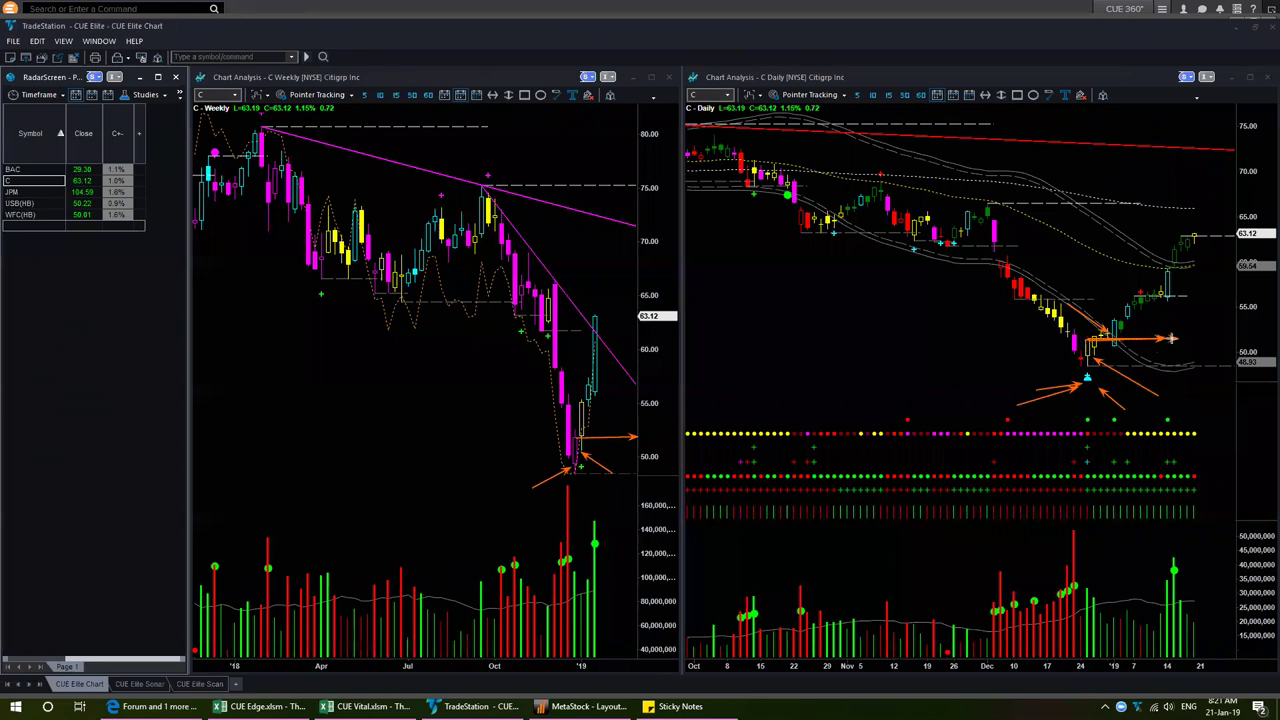
pyautogui.moveTo(1088, 376); pyautogui.dragTo(1195, 375)
pyautogui.moveTo(1148, 295)
pyautogui.mouseDown()
pyautogui.moveTo(1205, 296)
pyautogui.moveTo(1183, 299)
pyautogui.mouseUp()
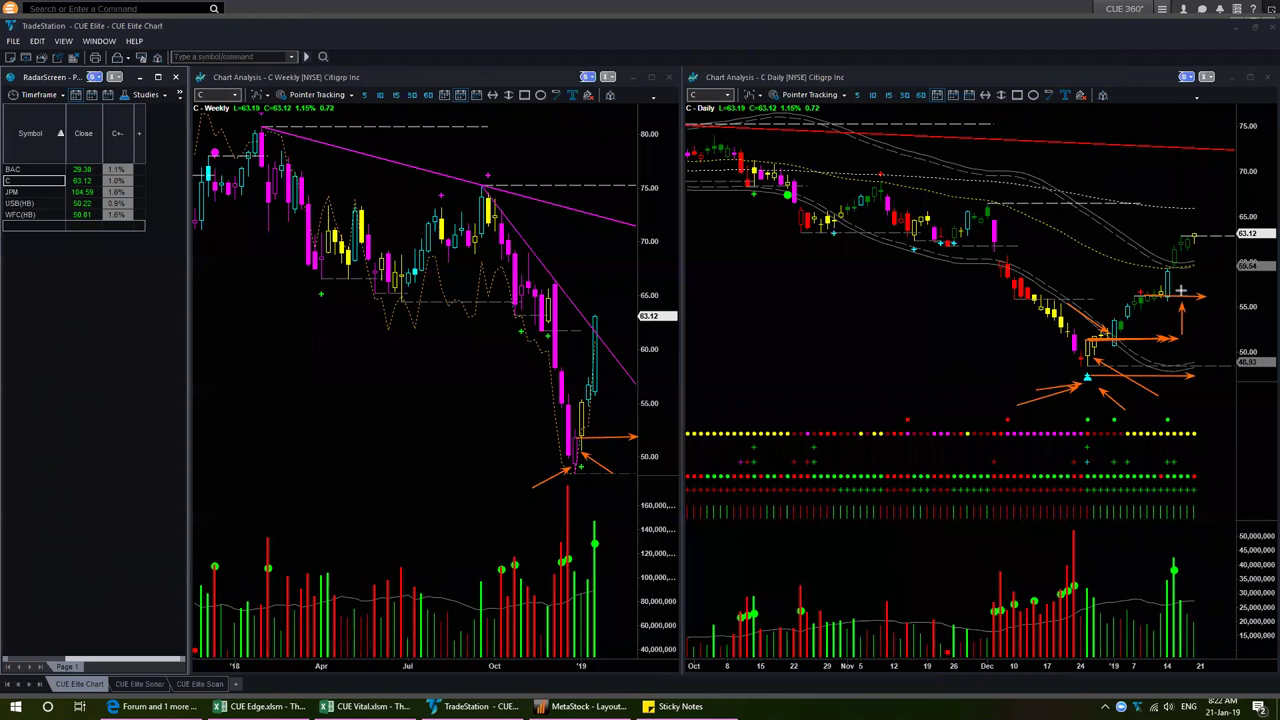
pyautogui.moveTo(1181, 290); pyautogui.dragTo(1216, 228)
pyautogui.press('Escape')
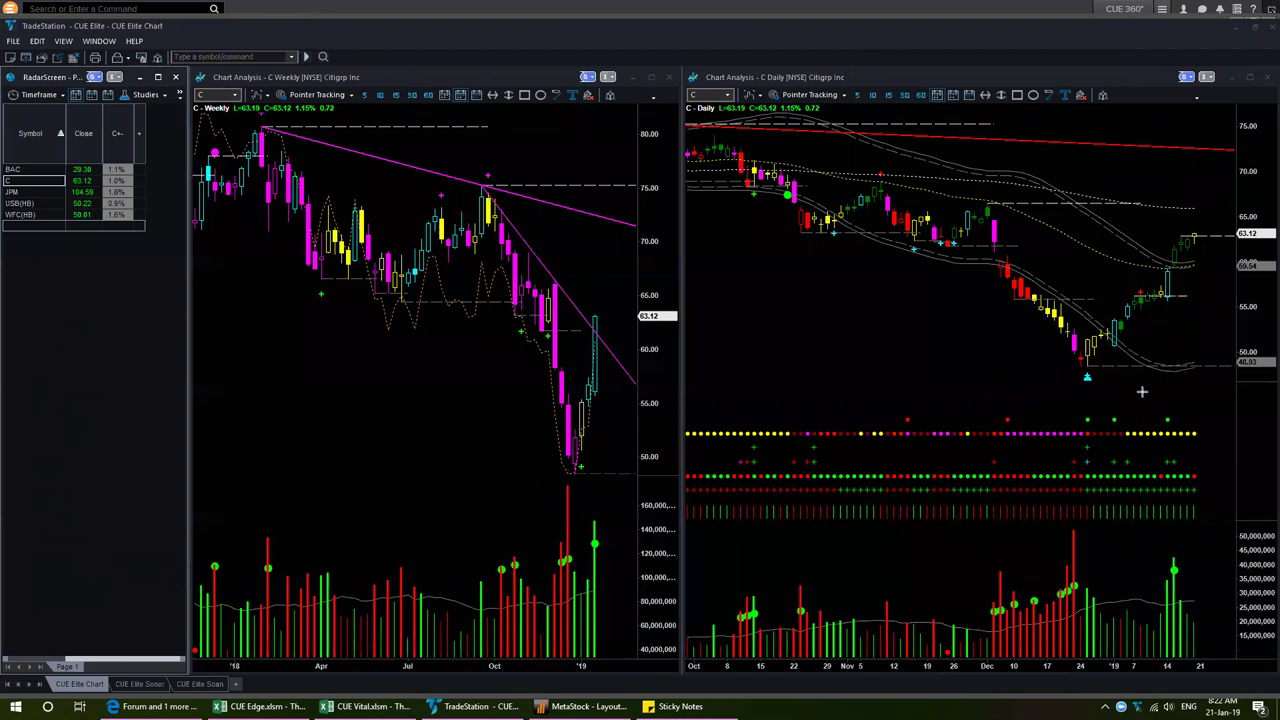
# Point arrows at the late-December low, its cyan signal and the lower indicator rows on Citigroup's daily chart
pyautogui.moveTo(1146, 380); pyautogui.dragTo(1092, 368)
pyautogui.moveTo(1232, 530); pyautogui.dragTo(1200, 472)
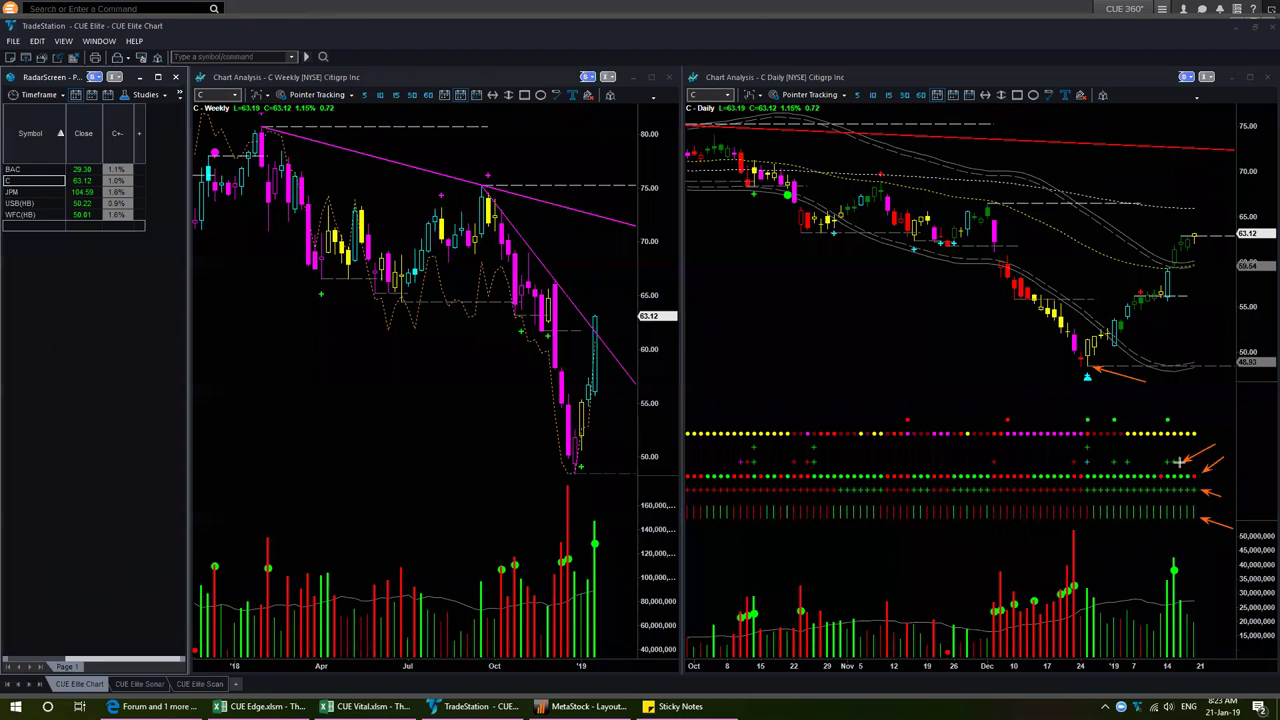
pyautogui.moveTo(970, 452); pyautogui.dragTo(991, 461)
pyautogui.click(716, 452)
pyautogui.moveTo(1040, 455)
pyautogui.mouseDown()
pyautogui.moveTo(1097, 460)
pyautogui.moveTo(1067, 443)
pyautogui.moveTo(1086, 450)
pyautogui.mouseUp()
pyautogui.moveTo(1030, 390); pyautogui.dragTo(1080, 380)
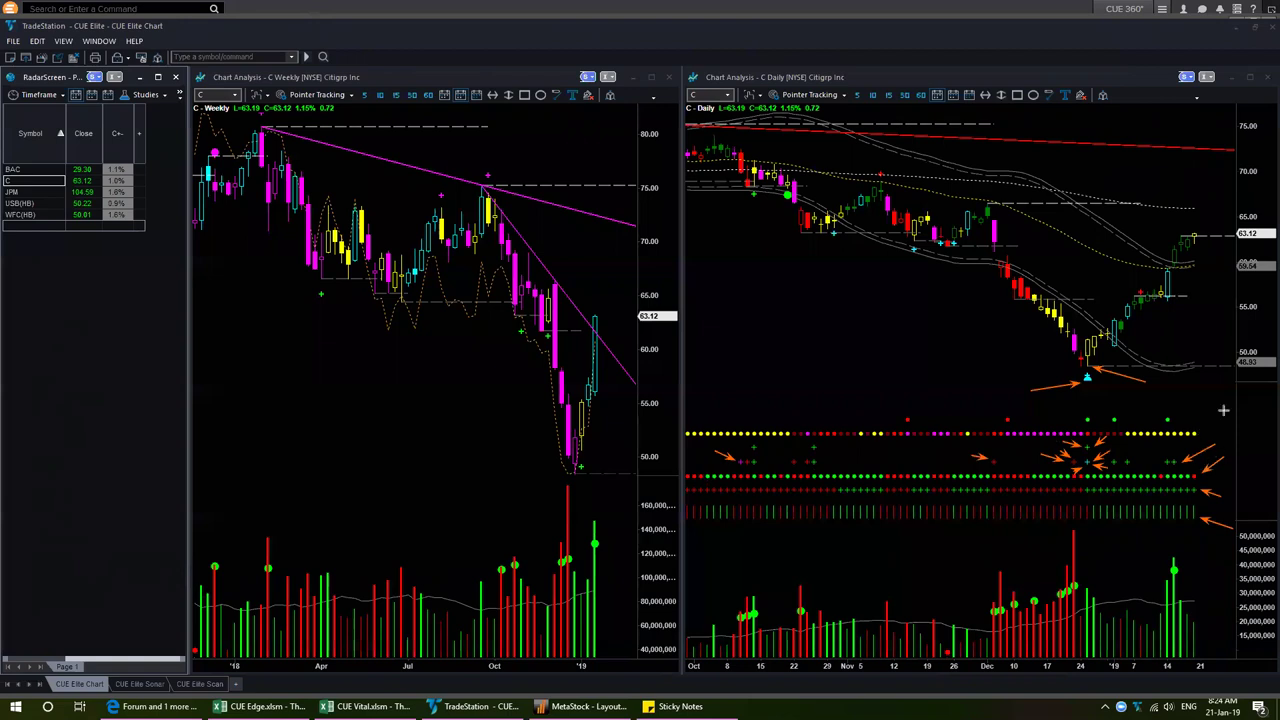
# Mark the yellow and magenta dot row and the bars at the December low on Citigroup's daily chart, and clear the arrows
pyautogui.moveTo(1233, 407); pyautogui.dragTo(1199, 432)
pyautogui.moveTo(1007, 437); pyautogui.dragTo(1084, 440)
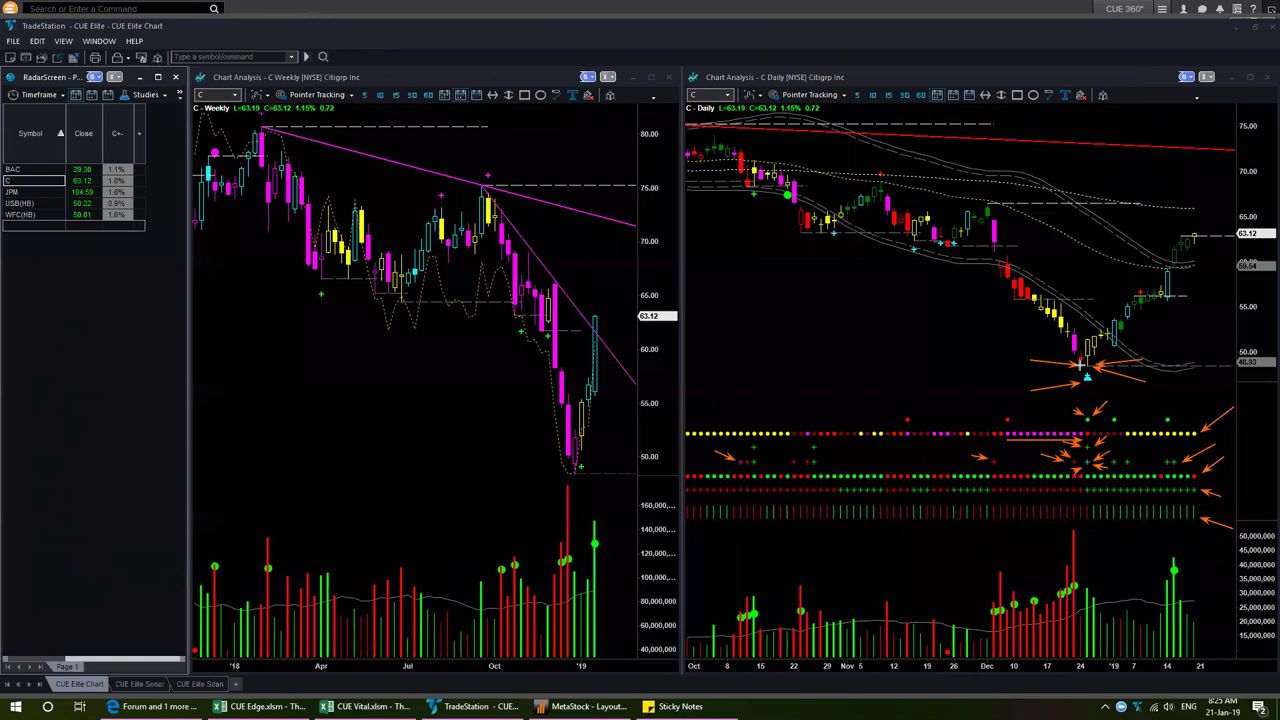
pyautogui.moveTo(1104, 311); pyautogui.dragTo(1075, 349)
pyautogui.press('Escape')
# Match the cyan signal at Citigroup's December low with the indicator marks beneath it using arrows, and clear them
pyautogui.moveTo(1004, 396); pyautogui.dragTo(1075, 384)
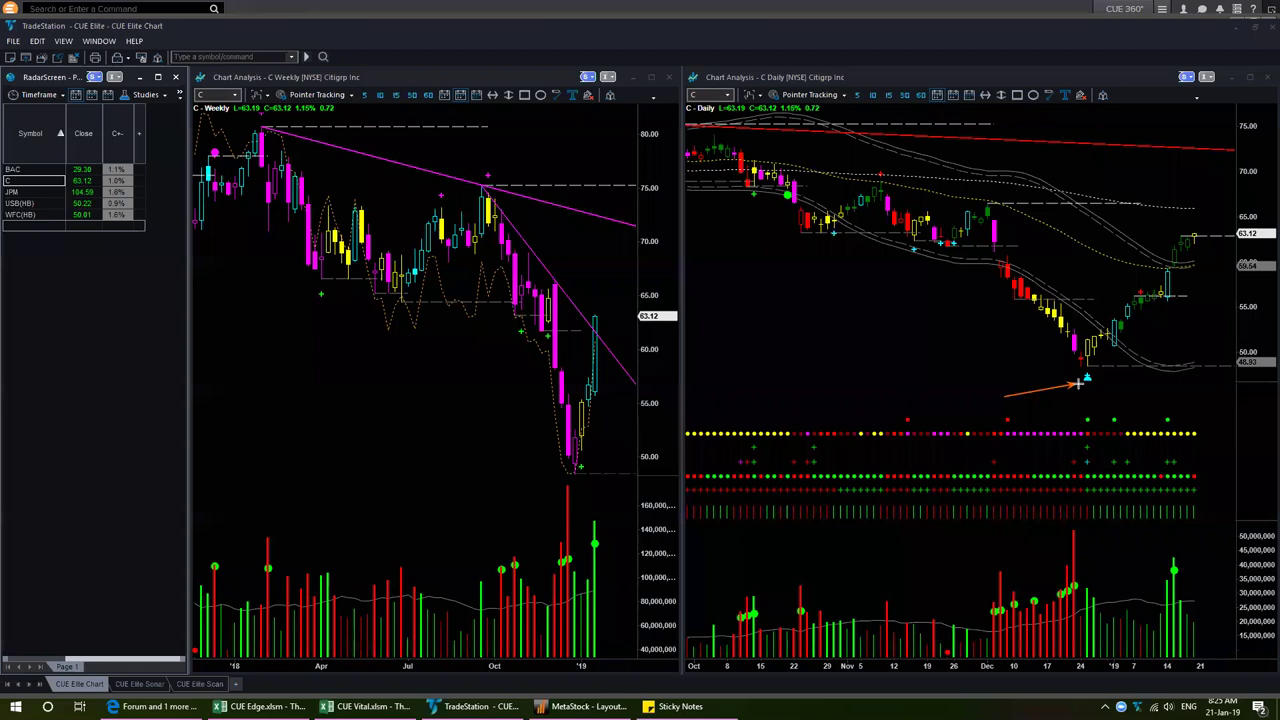
pyautogui.moveTo(1079, 383); pyautogui.dragTo(1081, 380)
pyautogui.moveTo(1122, 447)
pyautogui.mouseDown()
pyautogui.moveTo(1094, 462)
pyautogui.moveTo(1090, 447)
pyautogui.mouseUp()
pyautogui.moveTo(1058, 455); pyautogui.dragTo(1068, 461)
pyautogui.moveTo(1113, 393)
pyautogui.mouseDown()
pyautogui.moveTo(1091, 414)
pyautogui.moveTo(1095, 440)
pyautogui.mouseUp()
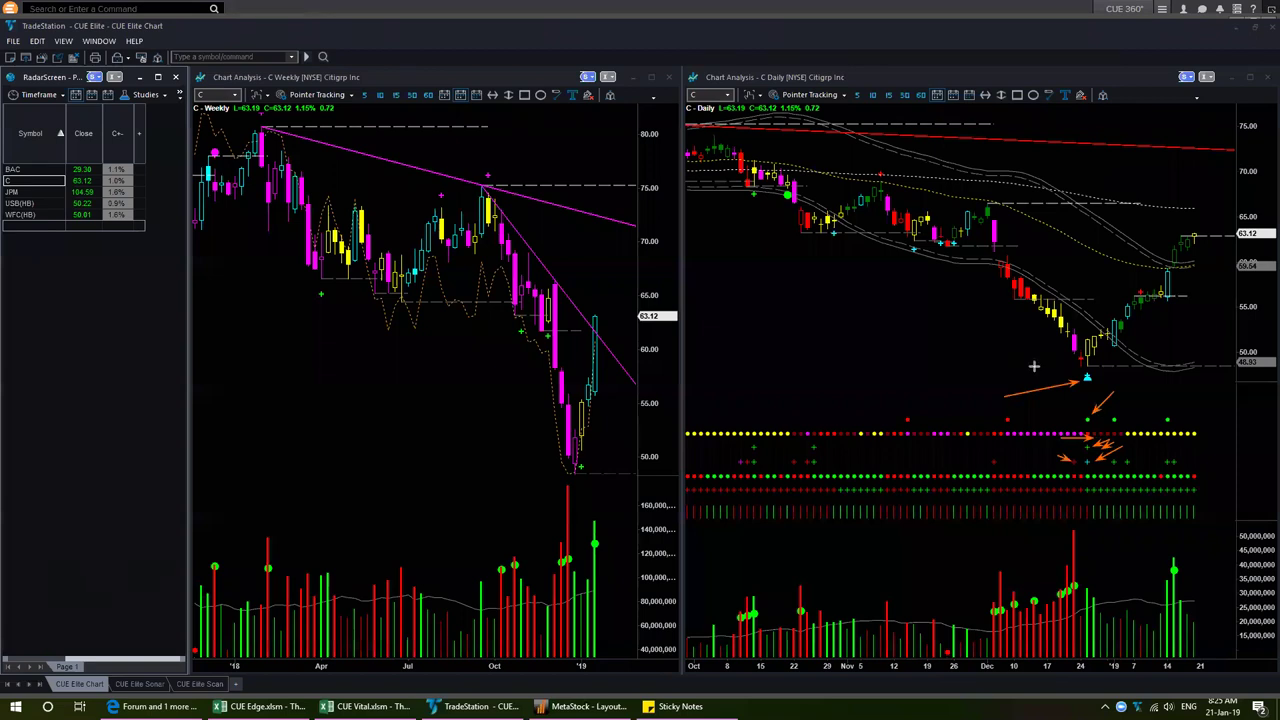
pyautogui.moveTo(1034, 366); pyautogui.dragTo(1075, 360)
pyautogui.moveTo(1141, 387); pyautogui.dragTo(1093, 378)
pyautogui.press('Escape')
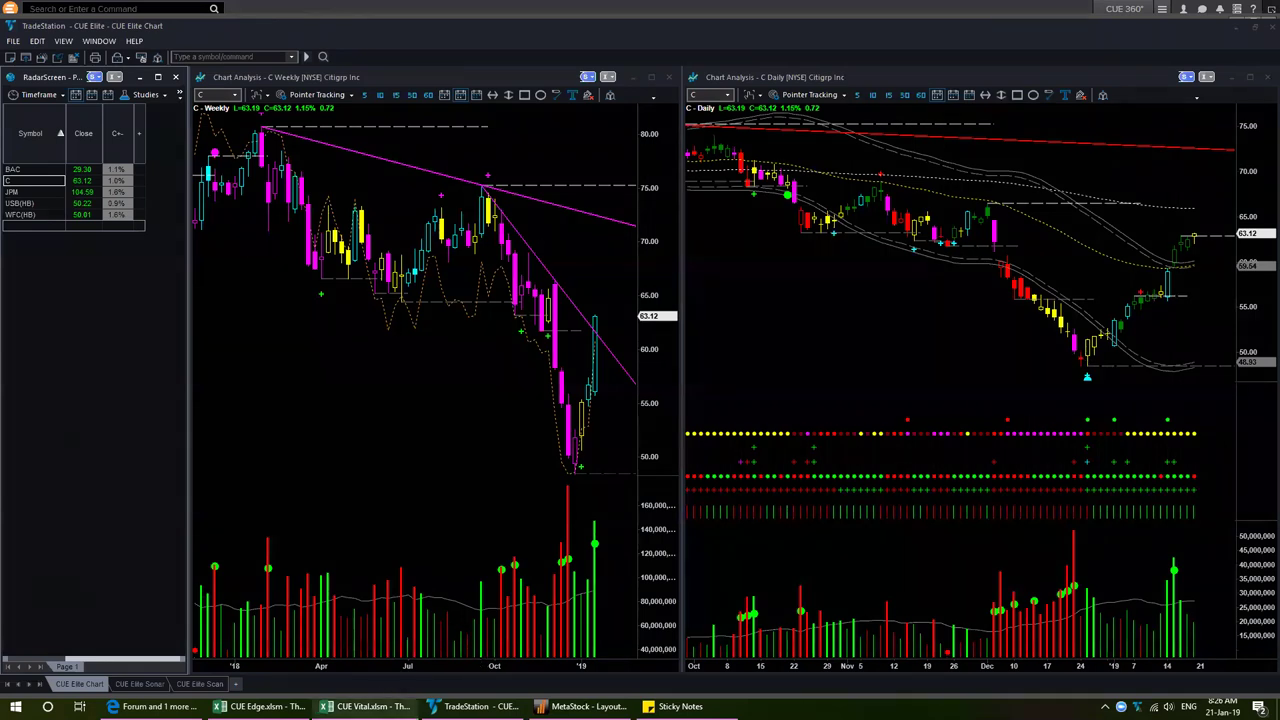
# Return to the CUE Edge workbook and review C's Valuation score and its full row on the Stock sheet
pyautogui.click(365, 706)
pyautogui.hotkey('ctrl', 'Tab')
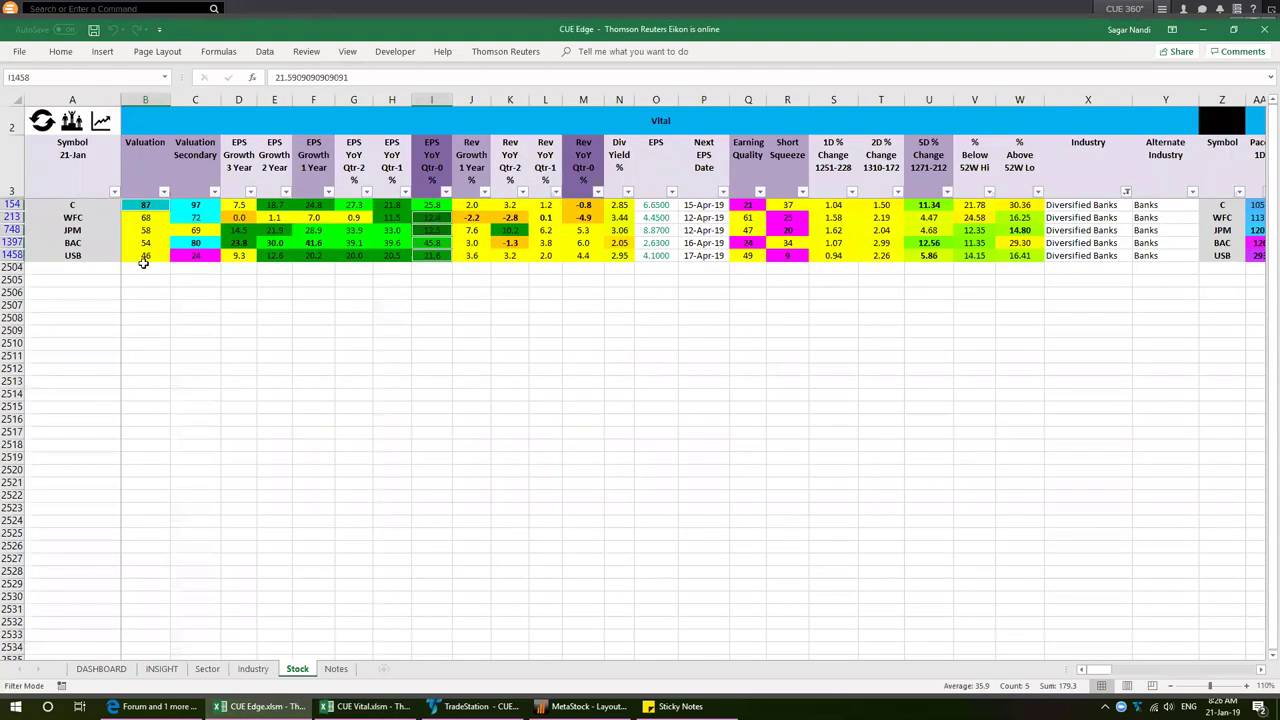
pyautogui.click(145, 205)
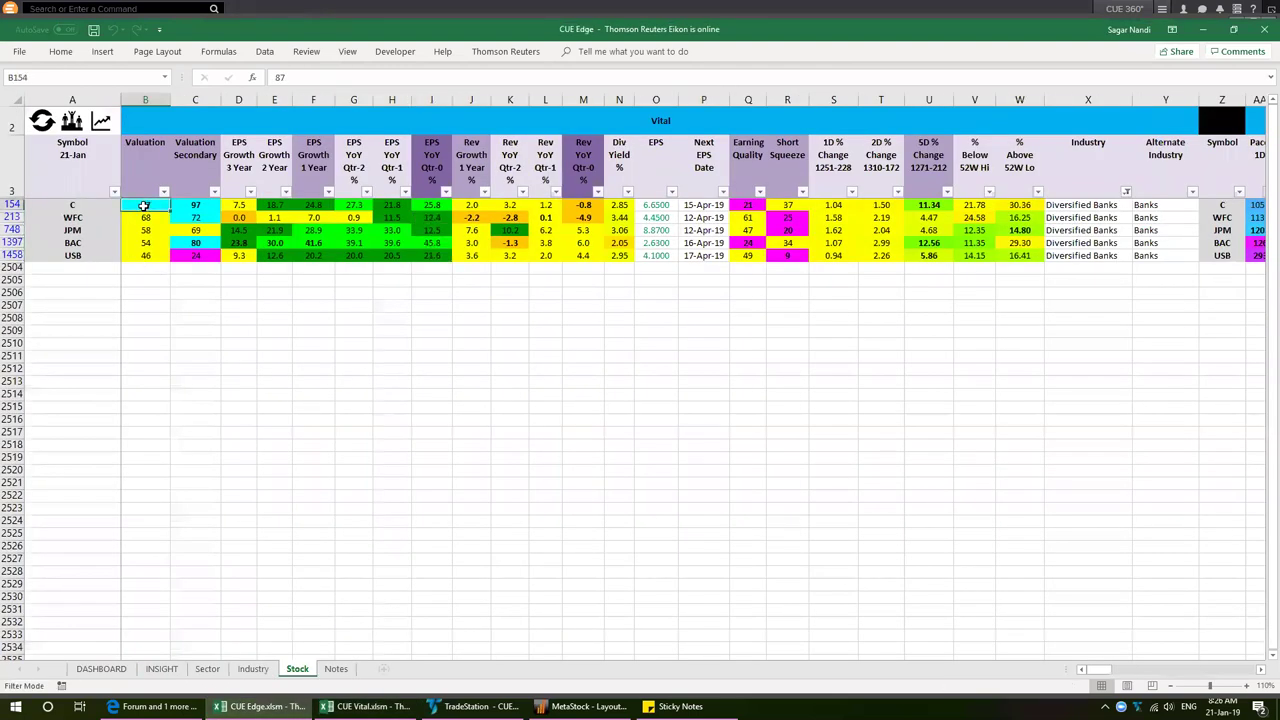
pyautogui.click(12, 204)
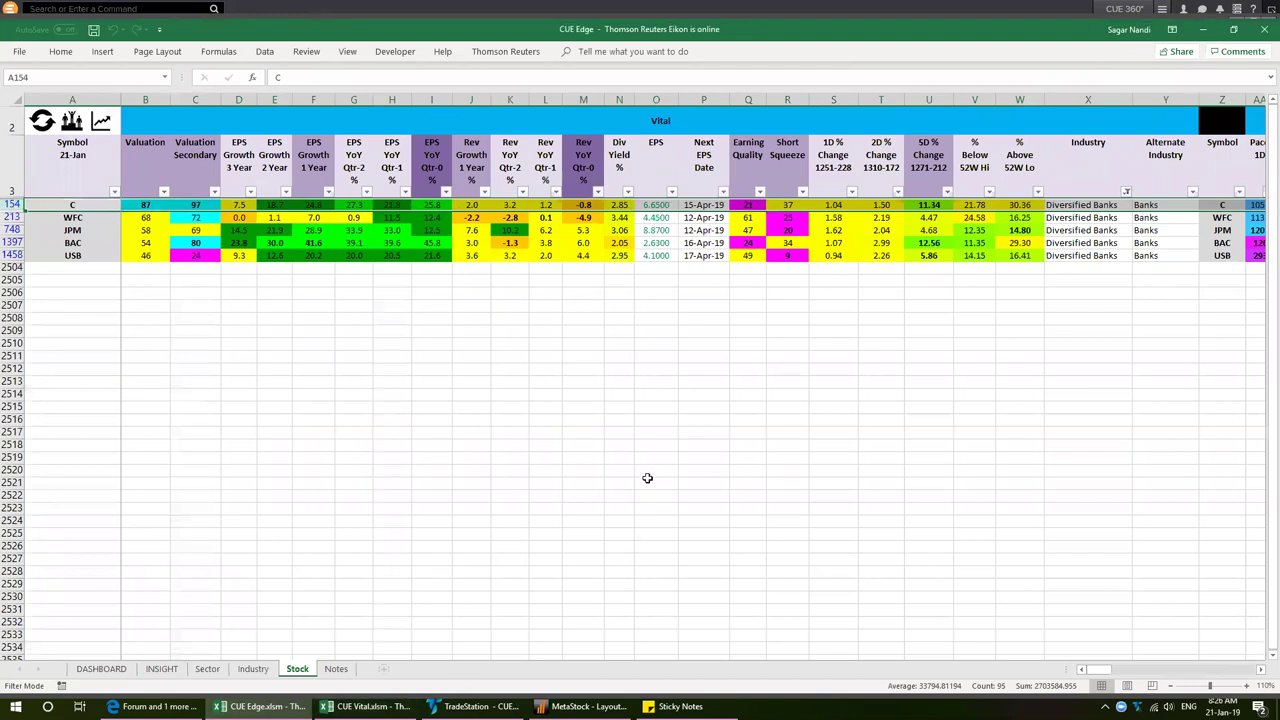
pyautogui.click(647, 478)
# Display the BAC charts in TradeStation and mark the late-December low on the daily and weekly charts with arrows
pyautogui.click(473, 706)
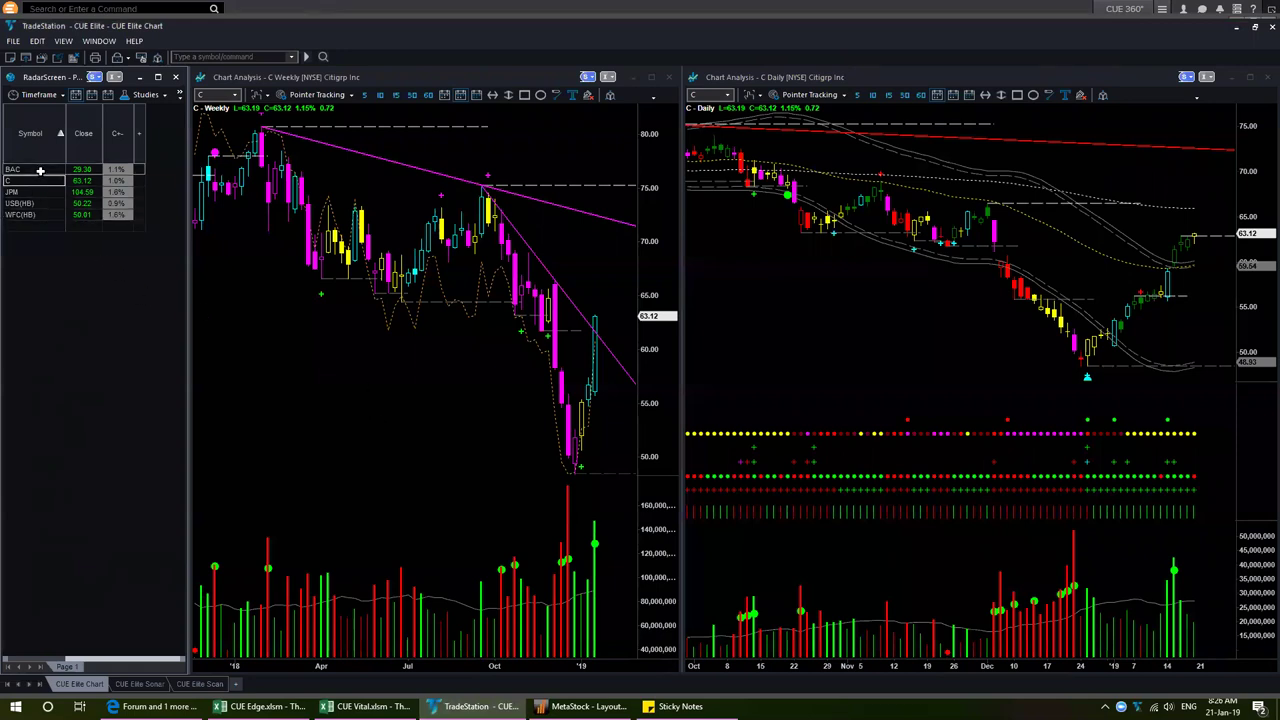
pyautogui.press('Up')
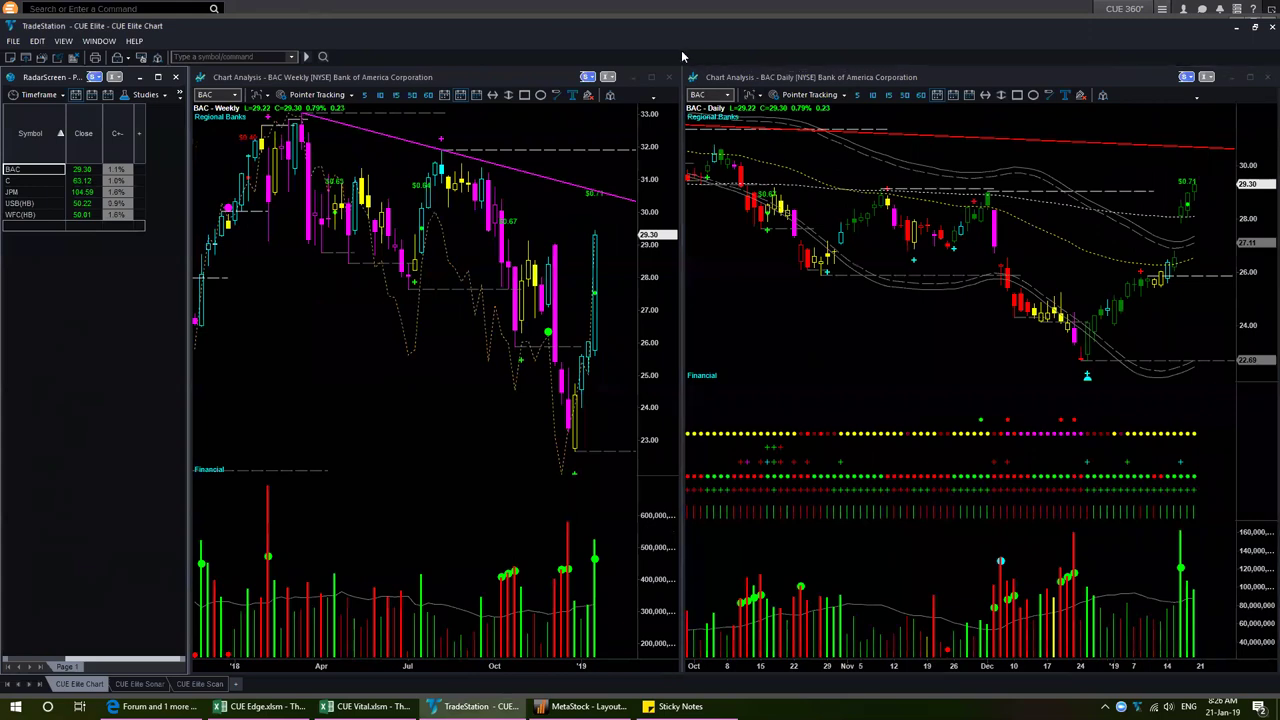
pyautogui.moveTo(1020, 403); pyautogui.dragTo(1082, 385)
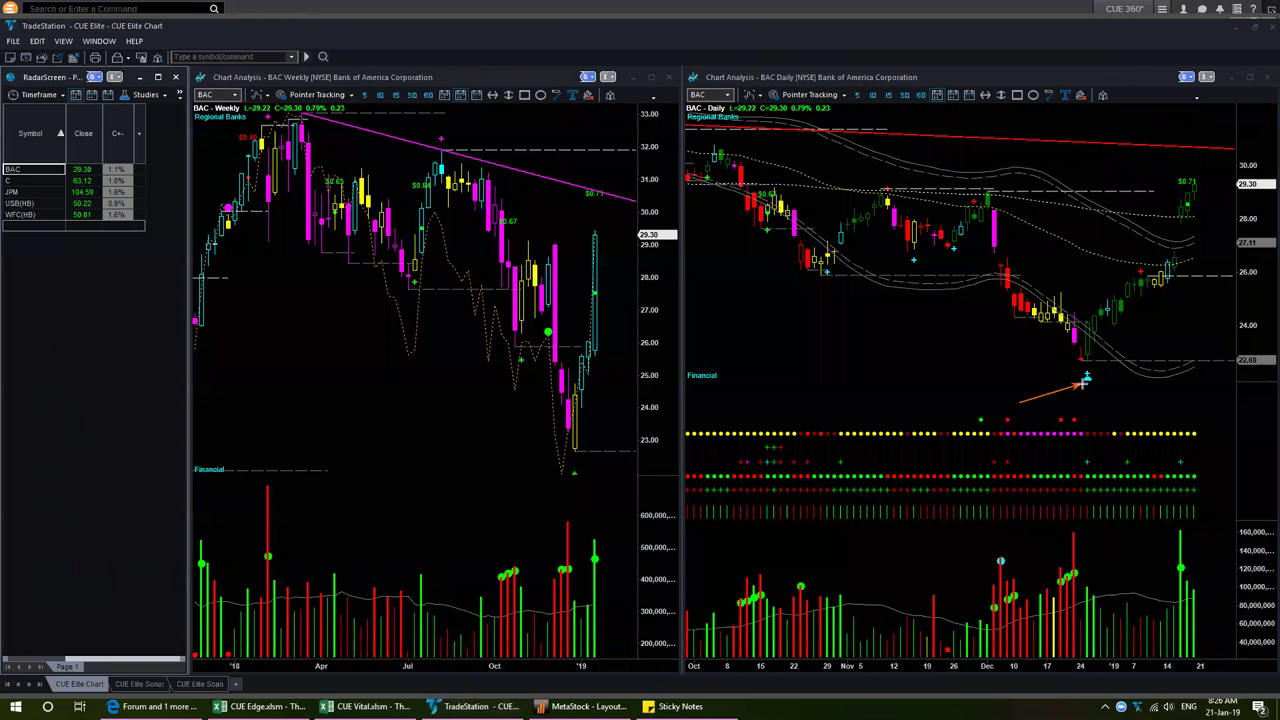
pyautogui.moveTo(610, 505); pyautogui.dragTo(578, 458)
pyautogui.moveTo(510, 435); pyautogui.dragTo(563, 419)
pyautogui.moveTo(607, 423); pyautogui.dragTo(581, 434)
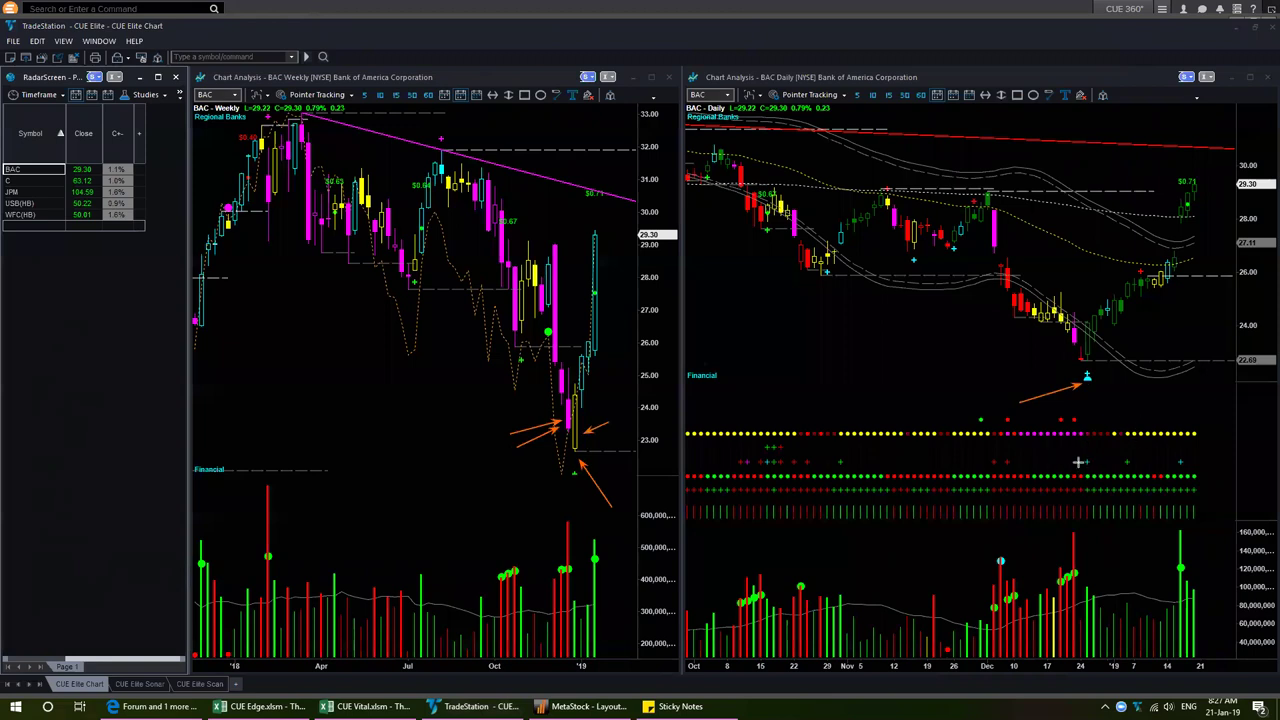
# Mark the indicator signals beneath the late-December low on BAC's daily chart with arrows, and clear all the arrows
pyautogui.moveTo(1109, 442)
pyautogui.mouseDown()
pyautogui.moveTo(1094, 456)
pyautogui.moveTo(1071, 450)
pyautogui.moveTo(1084, 453)
pyautogui.mouseUp()
pyautogui.moveTo(1118, 408)
pyautogui.mouseDown()
pyautogui.moveTo(1091, 420)
pyautogui.moveTo(1102, 438)
pyautogui.mouseUp()
pyautogui.press('e')
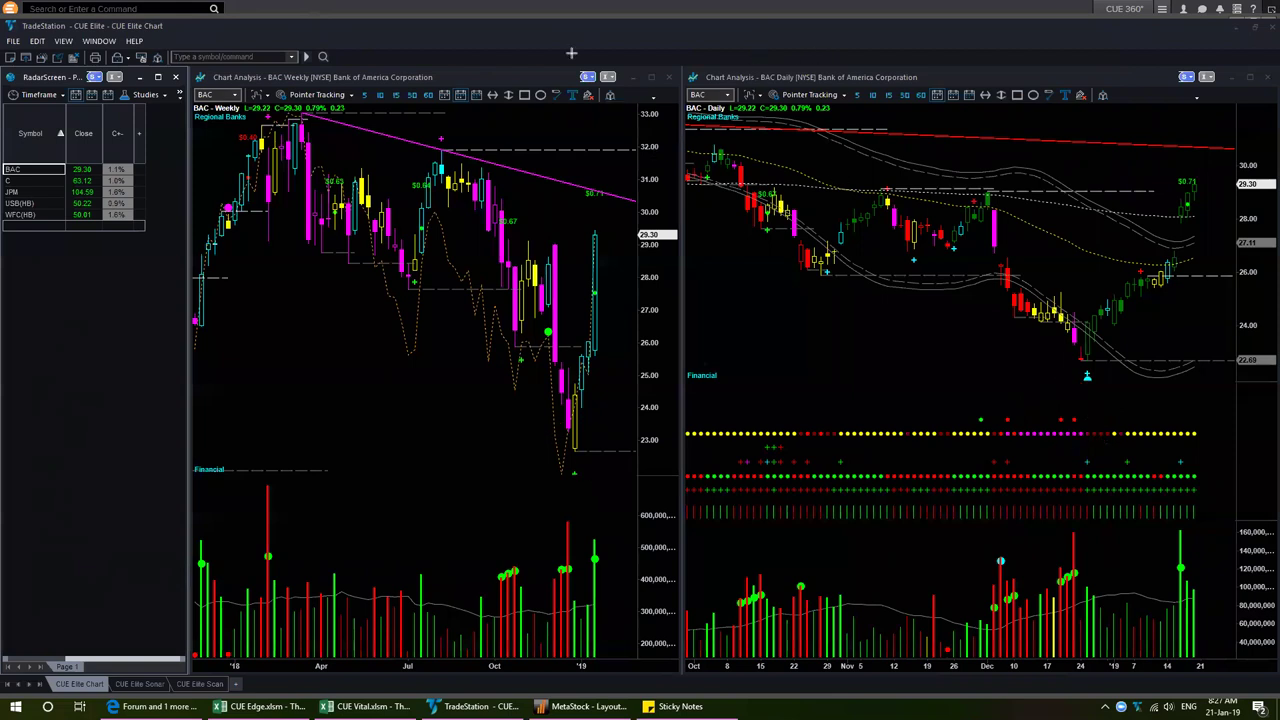
# Display the JPM charts and mark the cyan signal at the daily December low and the indicator marks beneath it with arrows
pyautogui.click(33, 191)
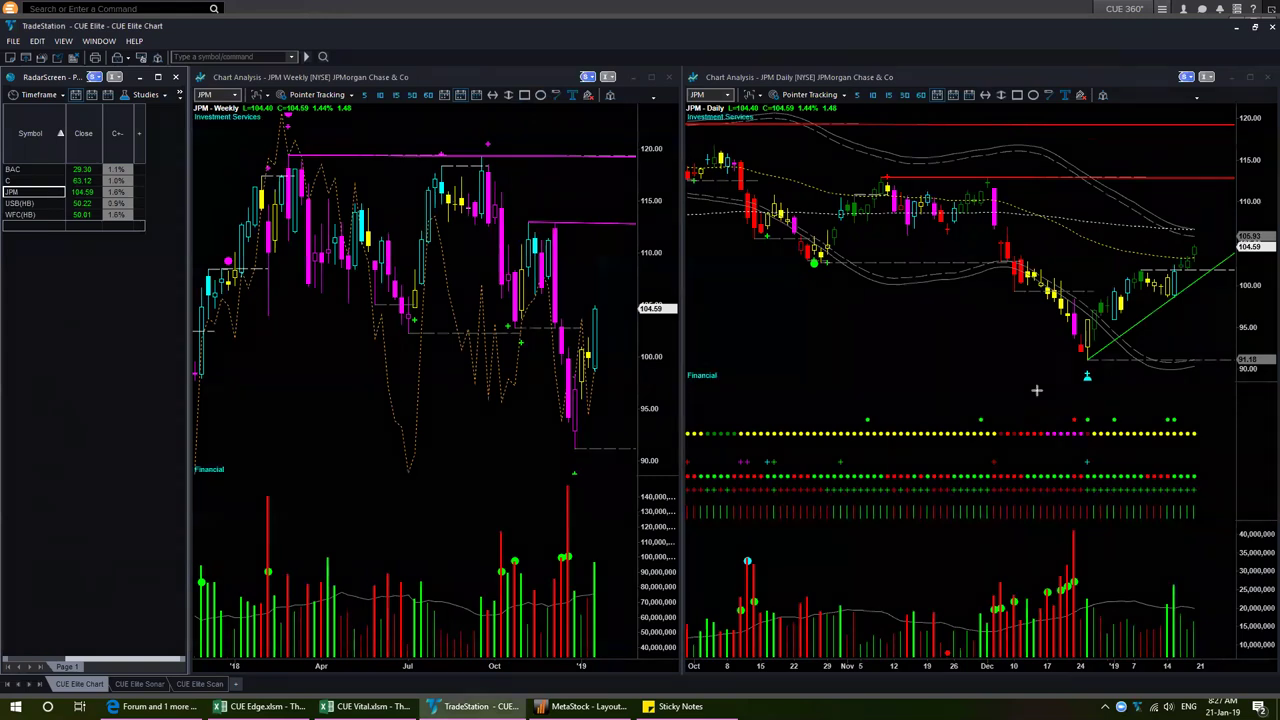
pyautogui.moveTo(1037, 390); pyautogui.dragTo(1080, 388)
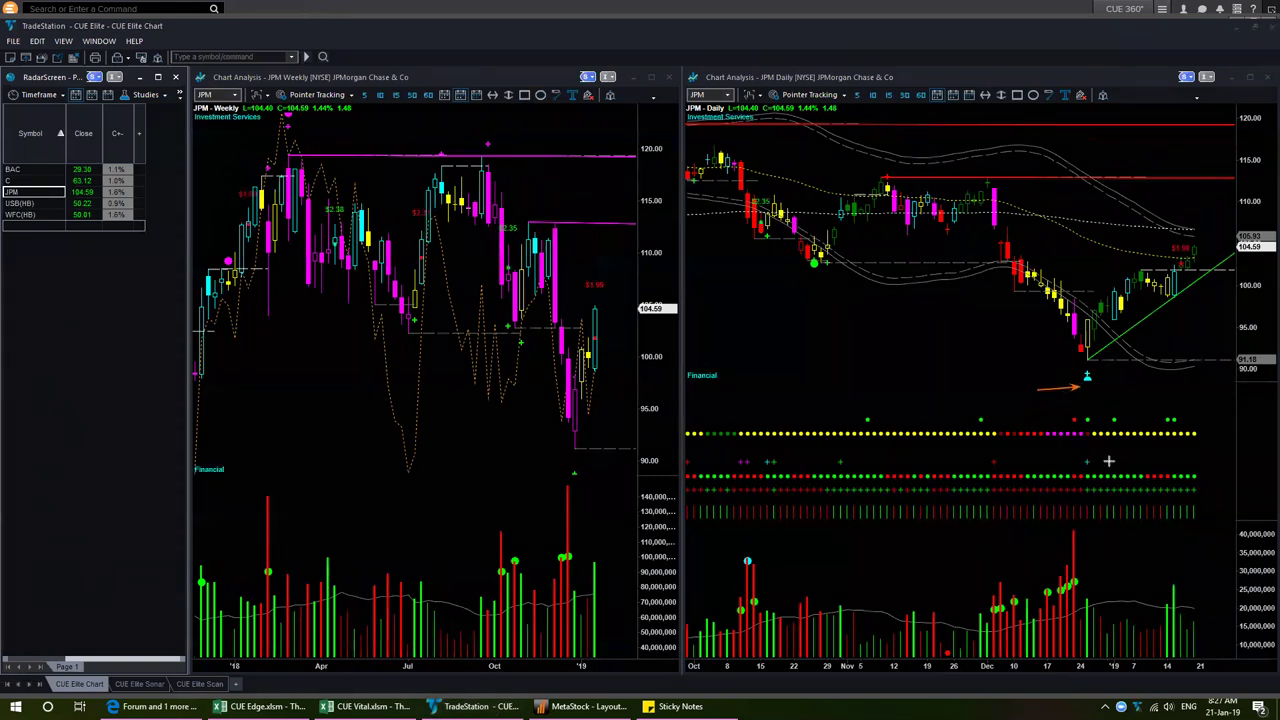
pyautogui.moveTo(1128, 451); pyautogui.dragTo(1101, 461)
pyautogui.moveTo(1112, 398); pyautogui.dragTo(1096, 414)
pyautogui.moveTo(1060, 451); pyautogui.dragTo(1080, 460)
# Display the WFC charts and mark the late-December low with arrows on both the daily and weekly charts
pyautogui.click(32, 214)
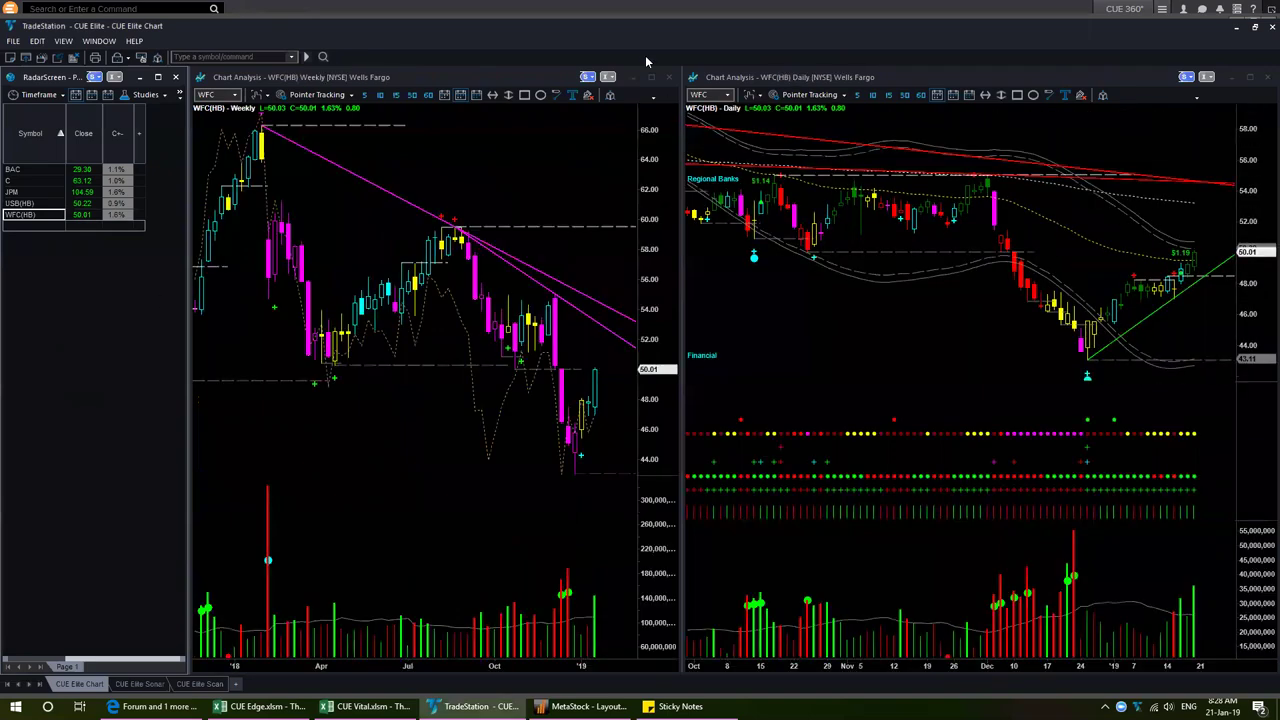
pyautogui.moveTo(1047, 400); pyautogui.dragTo(1084, 378)
pyautogui.moveTo(544, 518); pyautogui.dragTo(572, 478)
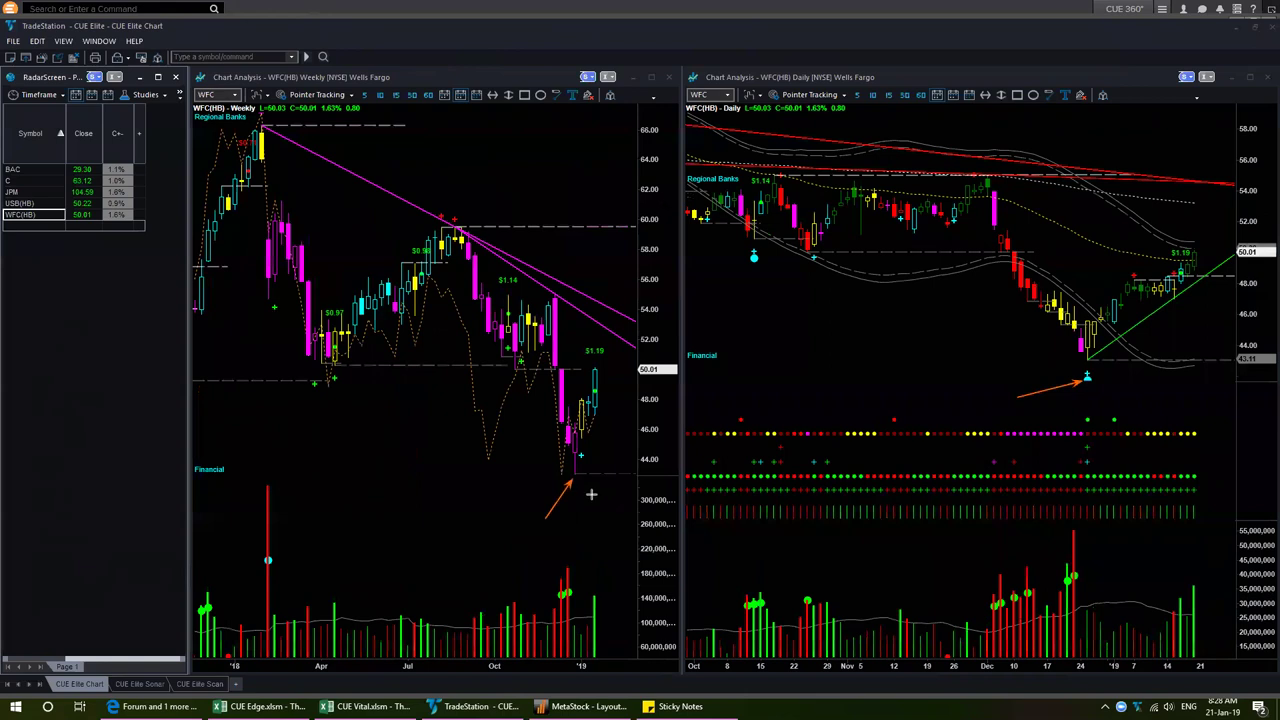
pyautogui.moveTo(605, 500)
pyautogui.mouseDown()
pyautogui.moveTo(579, 478)
pyautogui.moveTo(584, 451)
pyautogui.mouseUp()
# Mark the indicator crosses and dots beneath the December low on WFC's daily chart with arrows, and clear them
pyautogui.moveTo(1138, 451); pyautogui.dragTo(1096, 463)
pyautogui.moveTo(1121, 440); pyautogui.dragTo(1077, 457)
pyautogui.moveTo(1113, 443); pyautogui.dragTo(1092, 452)
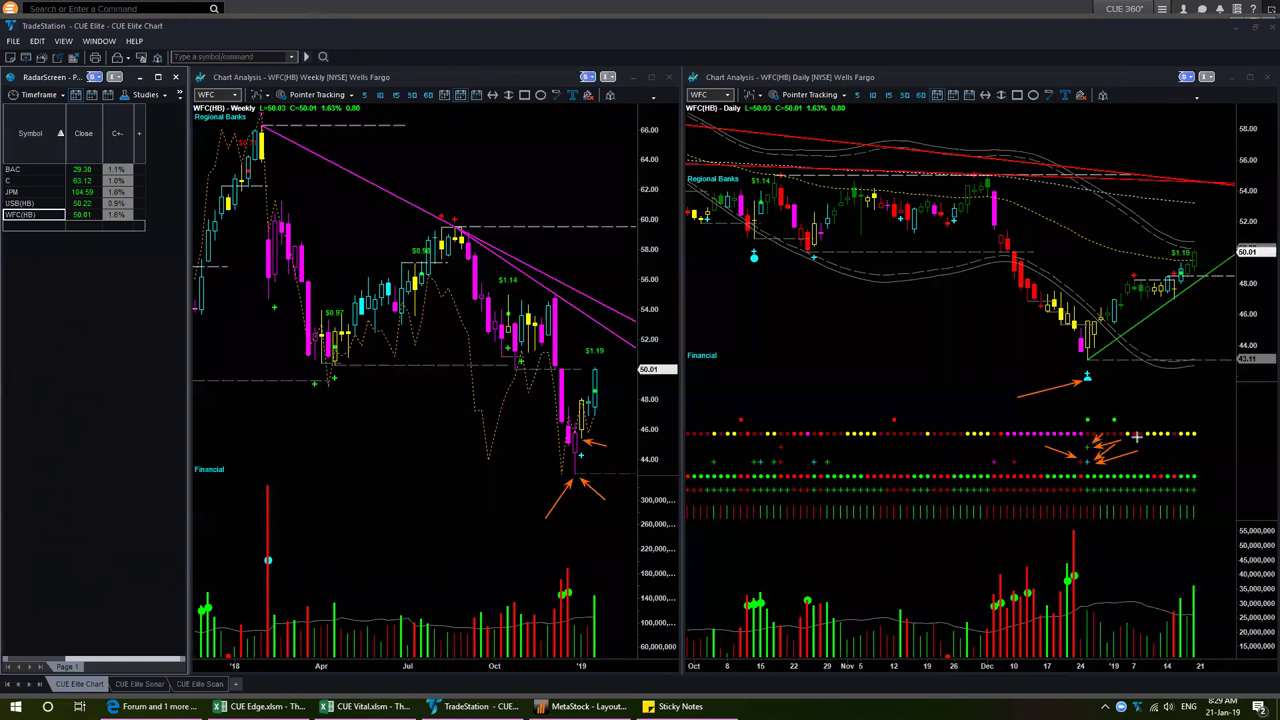
pyautogui.moveTo(1050, 441); pyautogui.dragTo(1088, 440)
pyautogui.moveTo(1122, 401); pyautogui.dragTo(1089, 419)
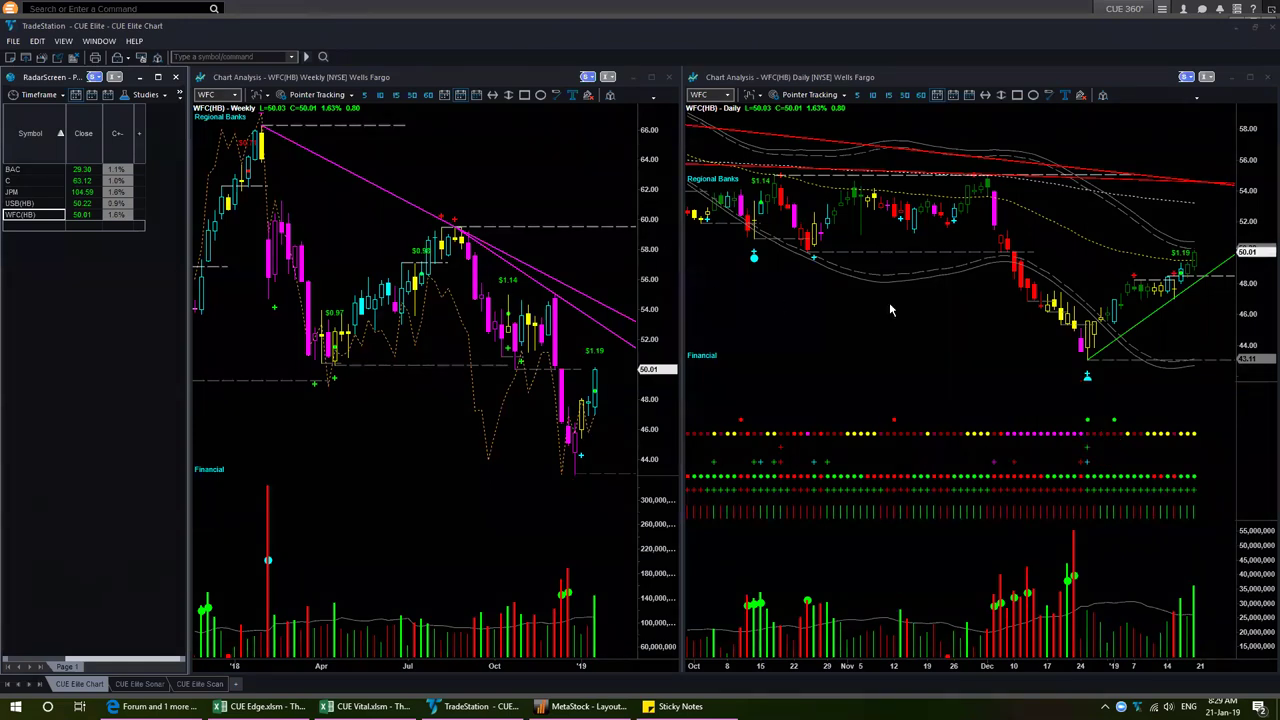
# Display the USB charts, mark the signal and indicator marks at the daily December low with arrows, and clear them
pyautogui.click(33, 203)
pyautogui.doubleClick(33, 203)
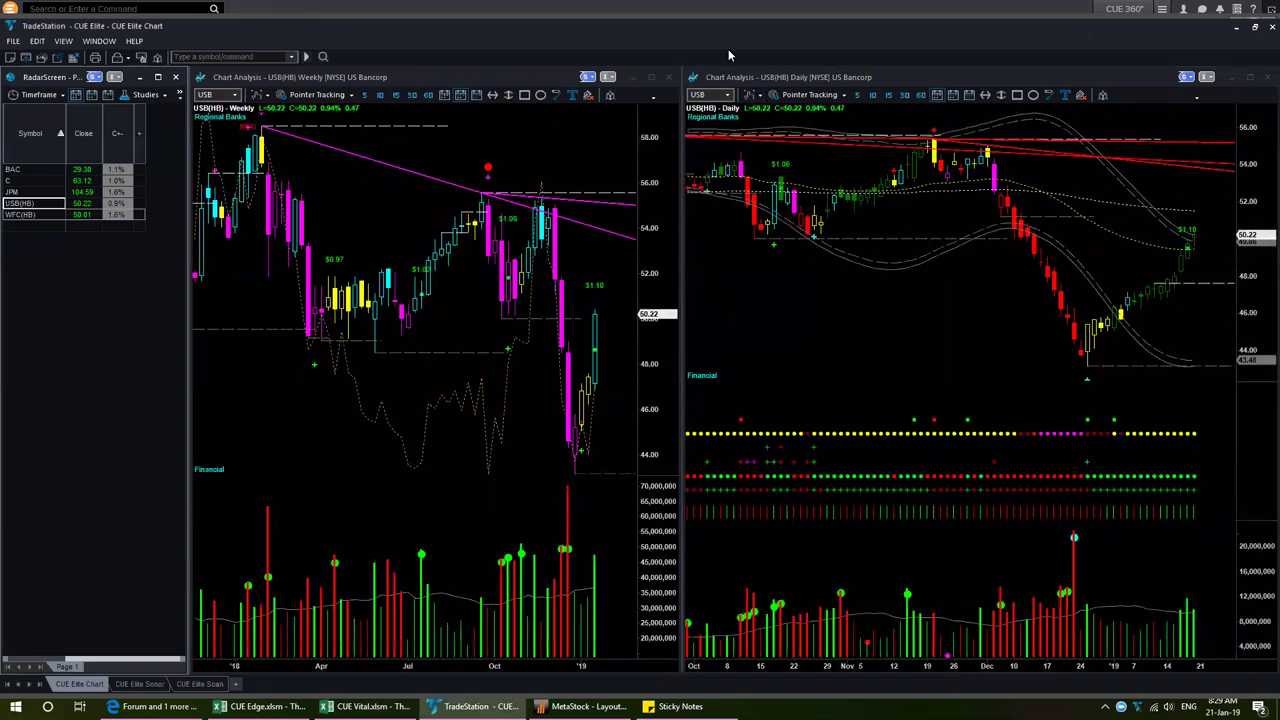
pyautogui.moveTo(1136, 453)
pyautogui.mouseDown()
pyautogui.moveTo(1096, 461)
pyautogui.moveTo(1089, 416)
pyautogui.mouseUp()
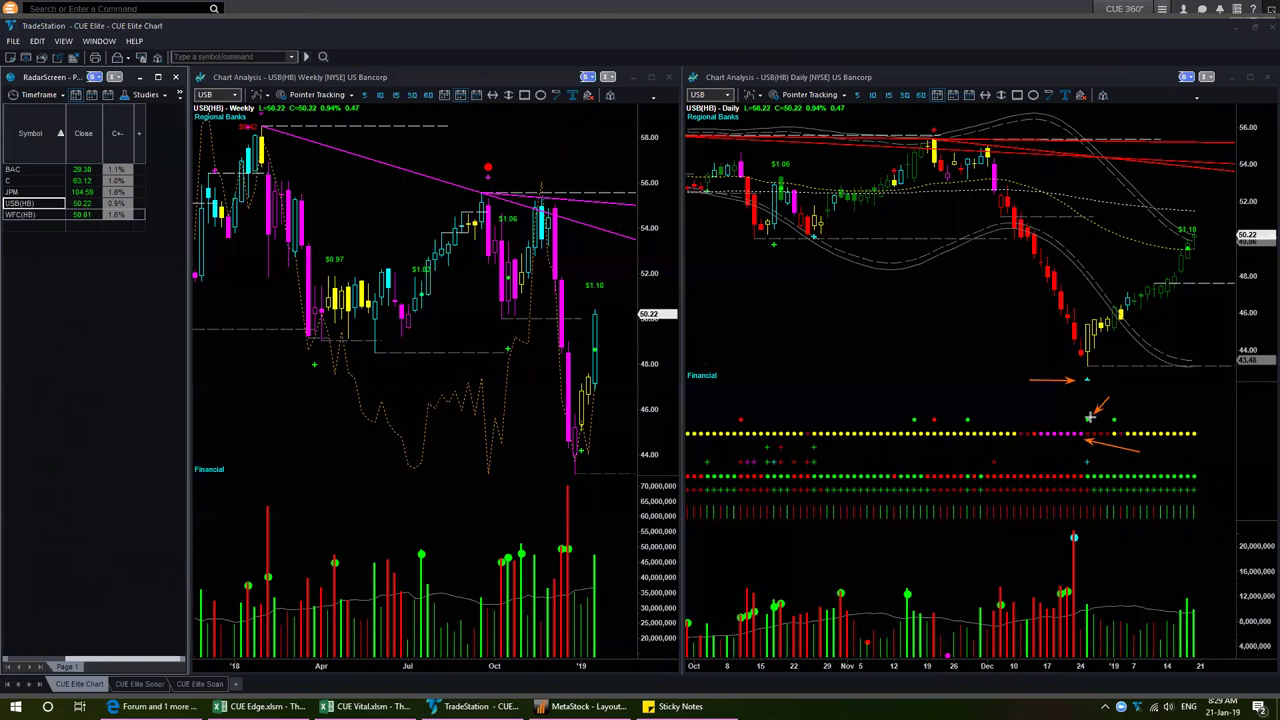
pyautogui.moveTo(1135, 457); pyautogui.dragTo(1097, 462)
pyautogui.moveTo(1152, 379); pyautogui.dragTo(1100, 380)
pyautogui.press('Delete')
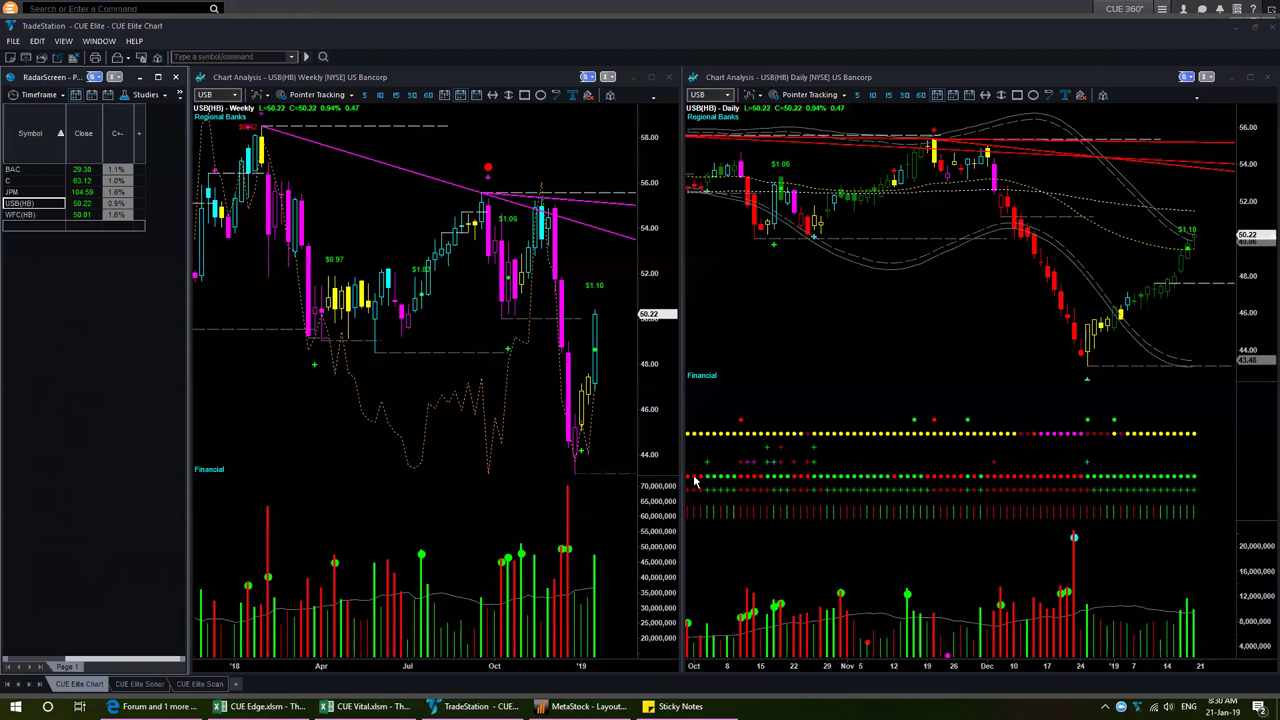
# Bring back the C charts, and review the Diversified Banks and Homebuilding lines of the Sticky Notes meeting agenda
pyautogui.press('Up')
pyautogui.press('Up')
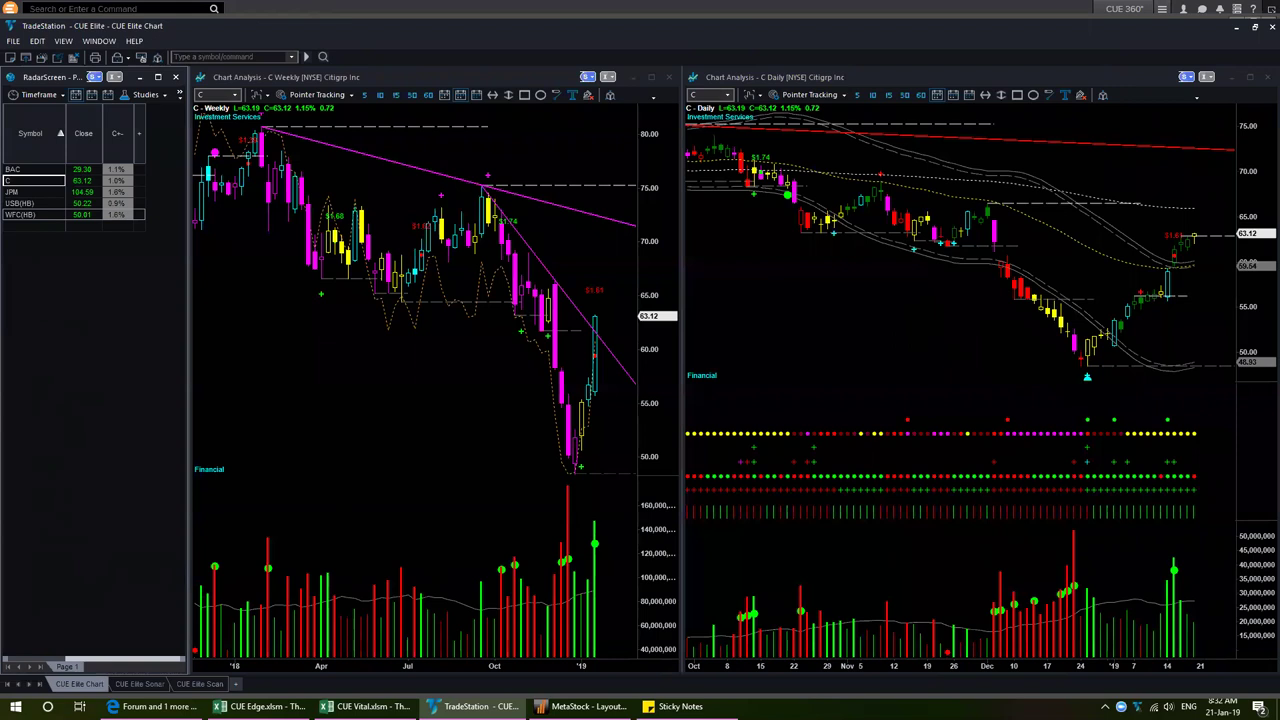
pyautogui.hotkey('alt', 'Tab')
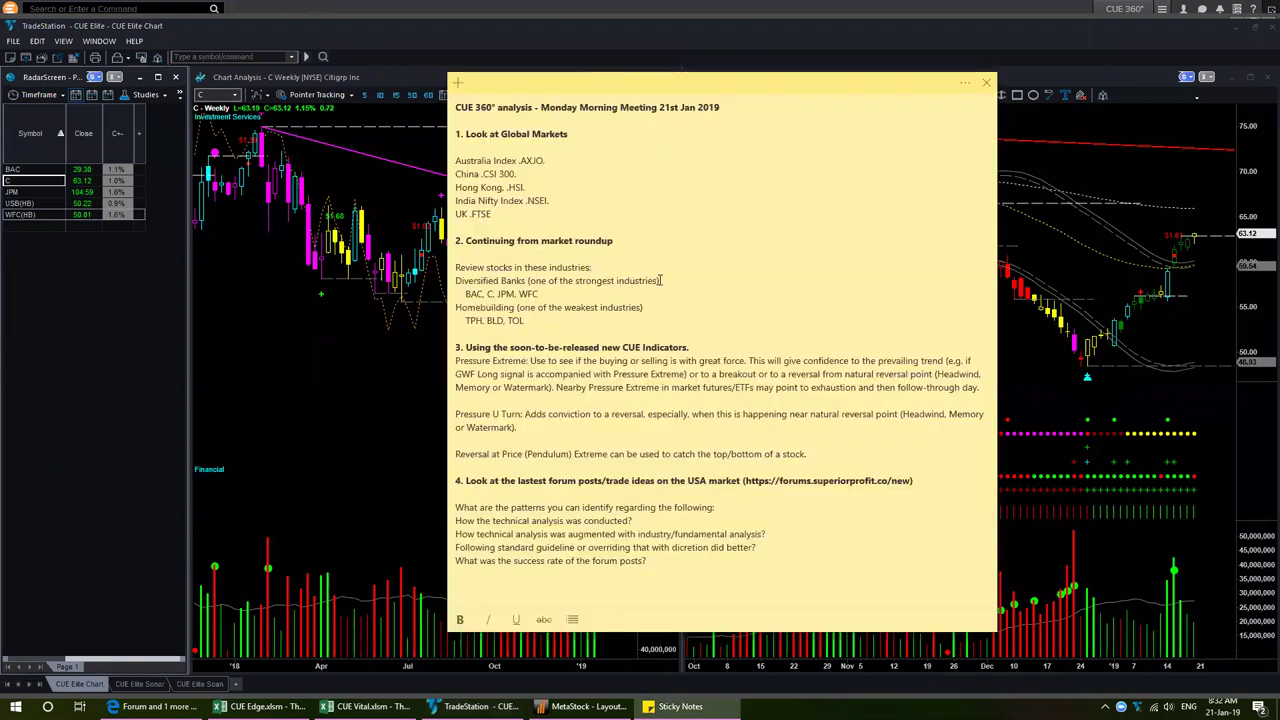
pyautogui.moveTo(673, 280); pyautogui.dragTo(447, 282)
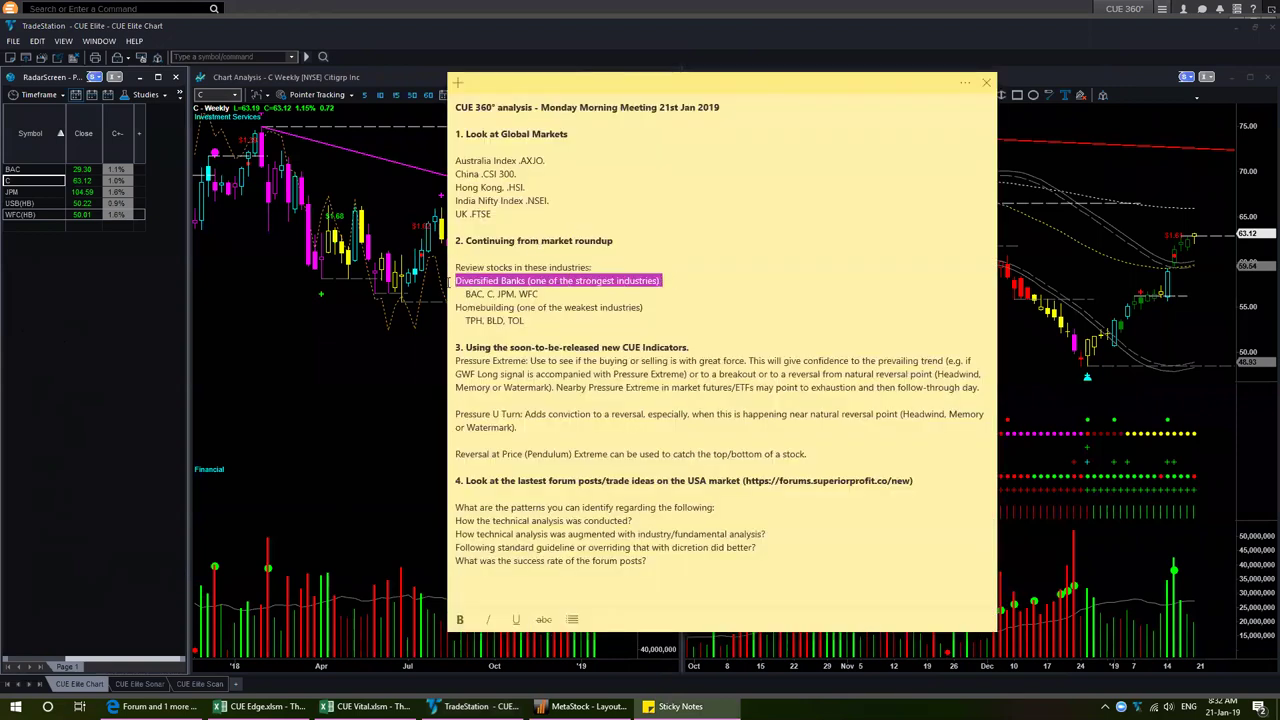
pyautogui.moveTo(658, 309); pyautogui.dragTo(449, 305)
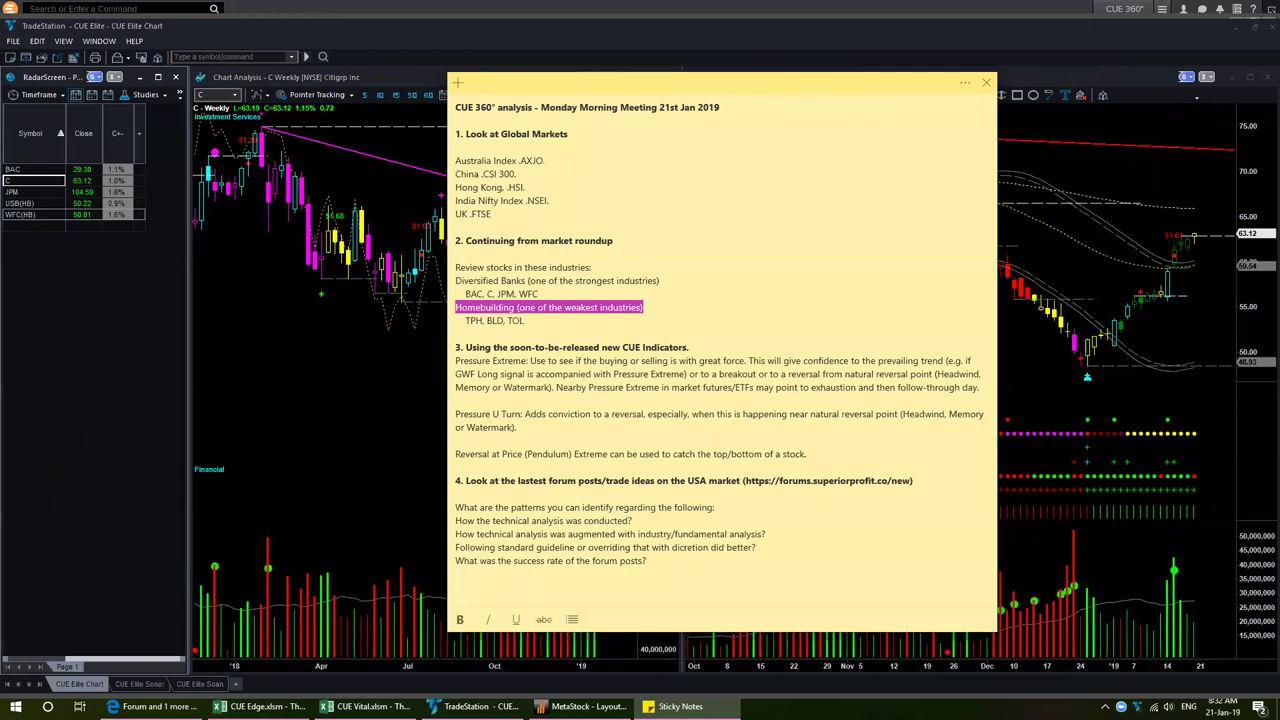
pyautogui.click(680, 72)
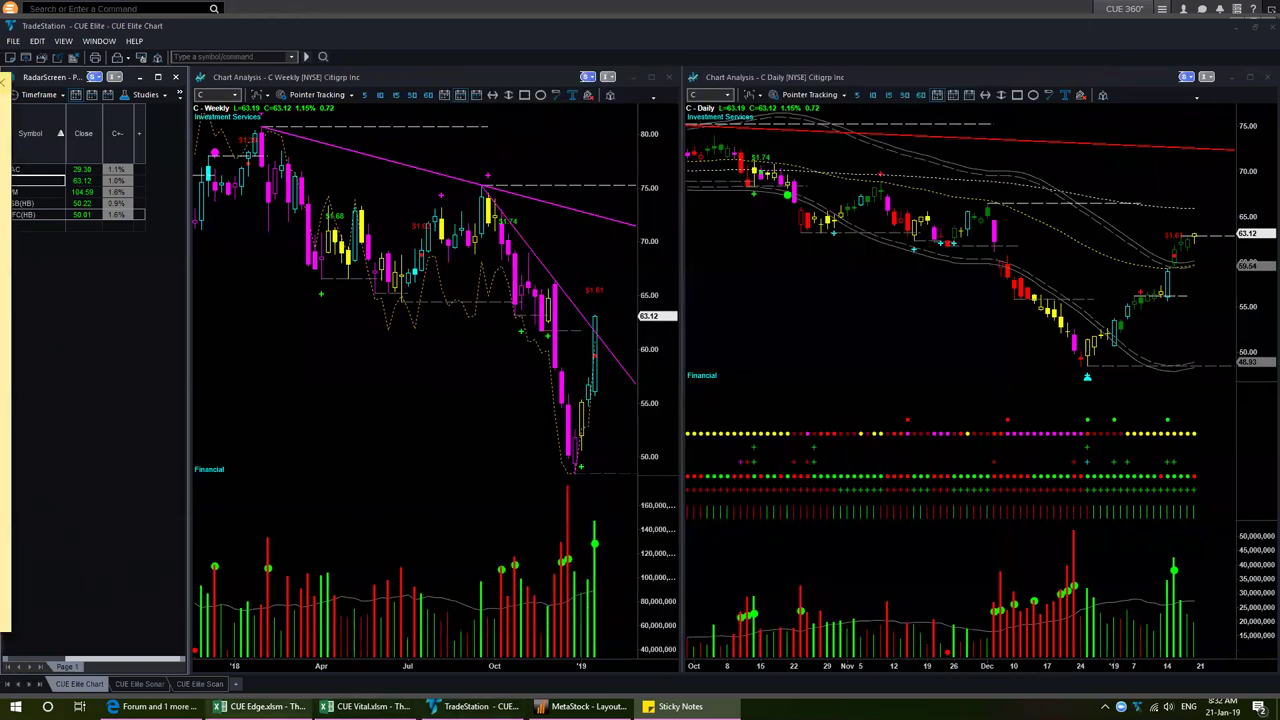
# Switch to the CUE Edge workbook's Industry sheet, sort it by 5D in ascending order, and review the lowest-ranked industries
pyautogui.click(260, 706)
pyautogui.click(252, 670)
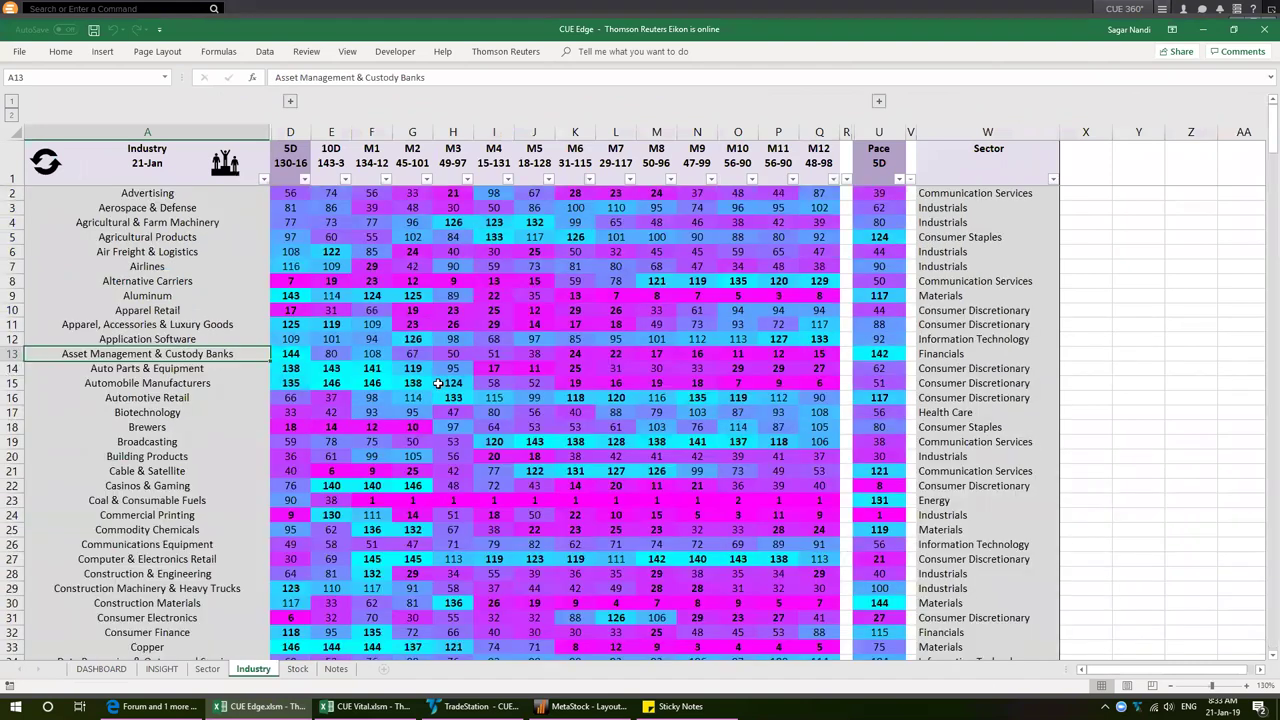
pyautogui.click(287, 155)
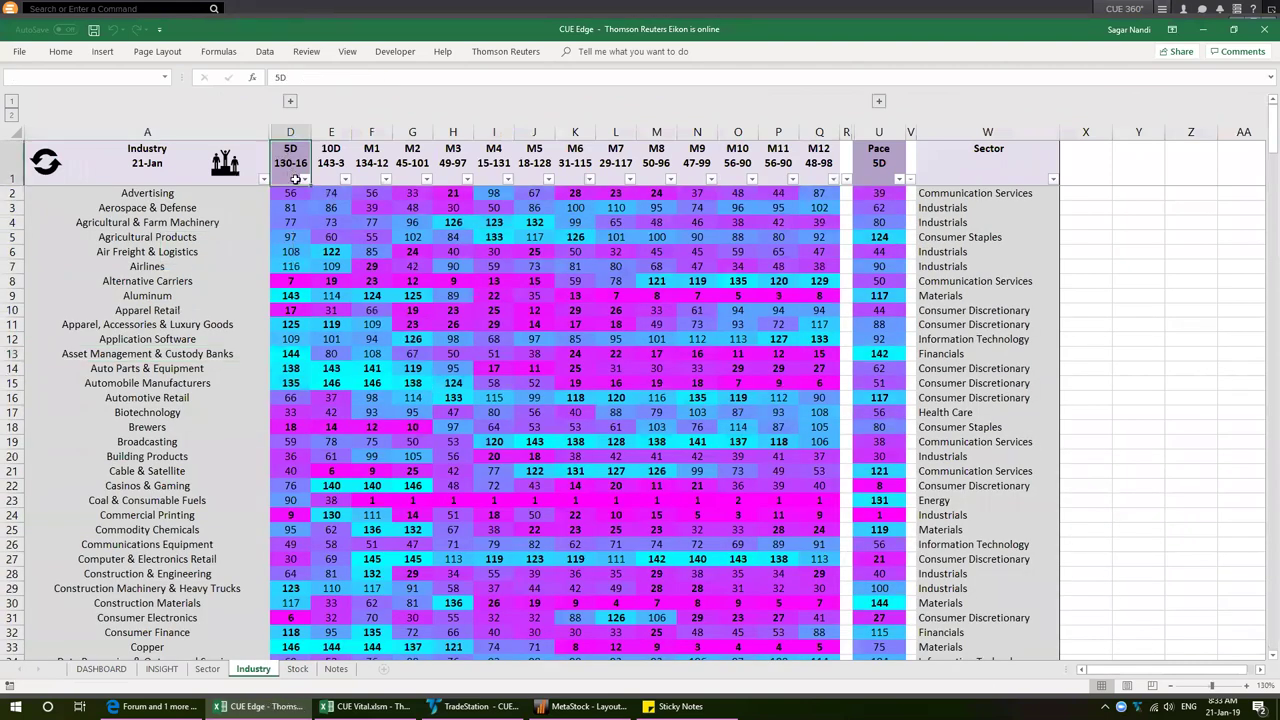
pyautogui.click(152, 222)
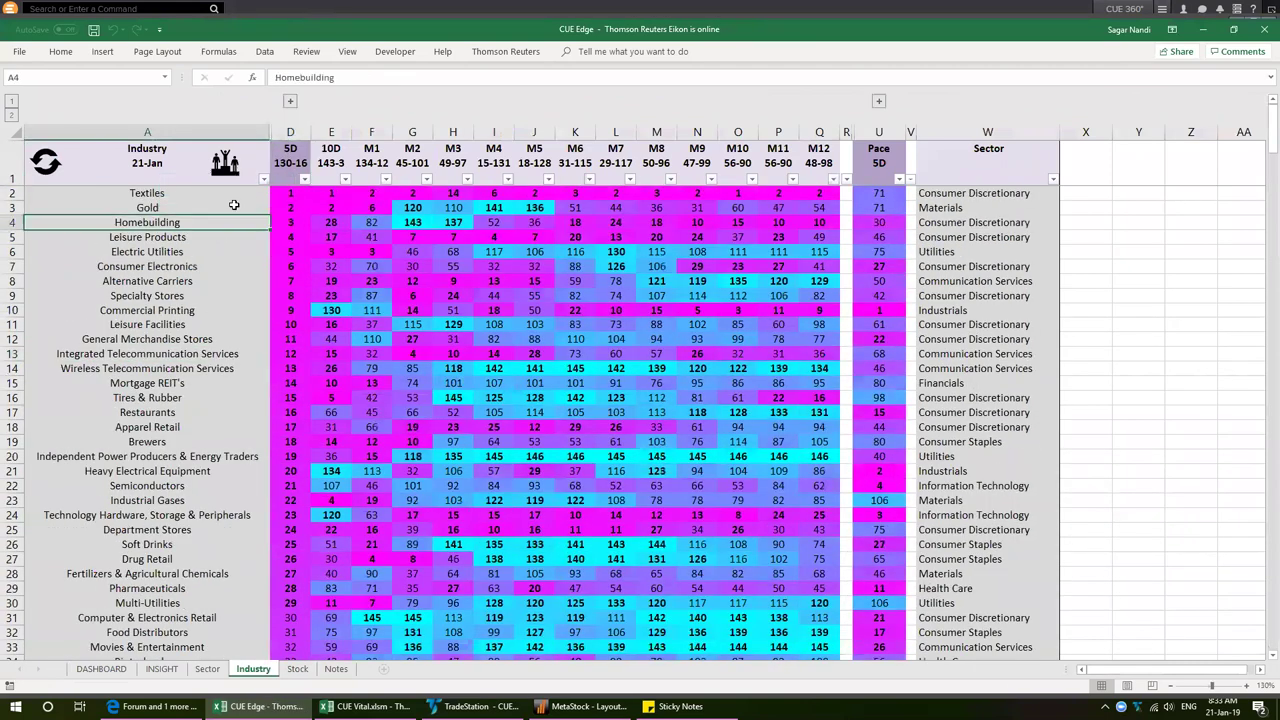
pyautogui.moveTo(289, 192); pyautogui.dragTo(290, 354)
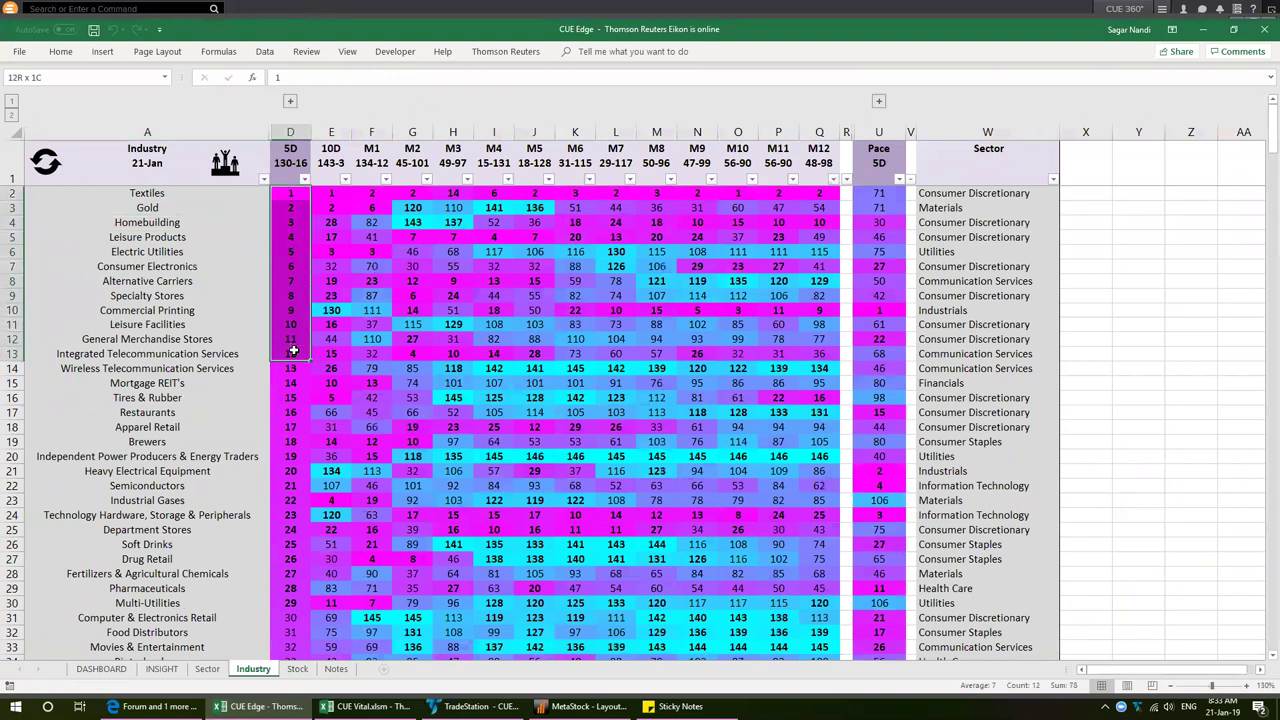
# Drill down from the Homebuilding industry to its stocks on the Stock sheet and sort them by Valuation, lowest first
pyautogui.click(163, 222)
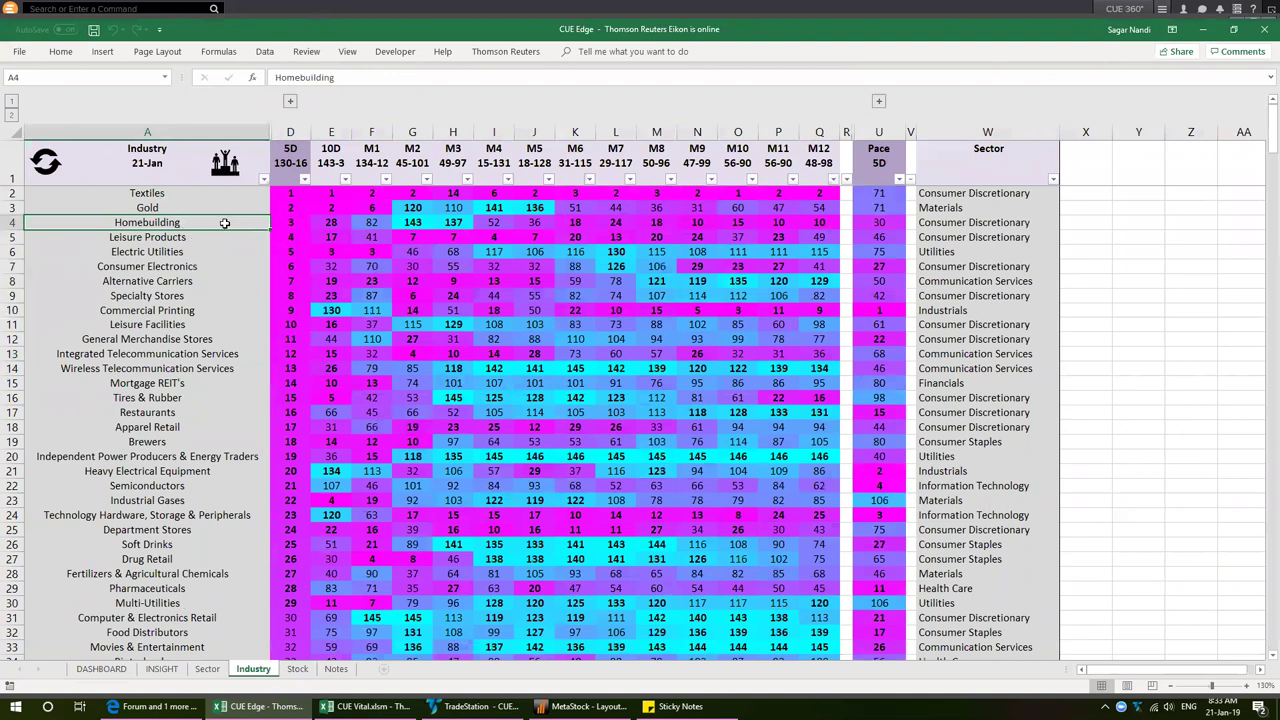
pyautogui.click(225, 166)
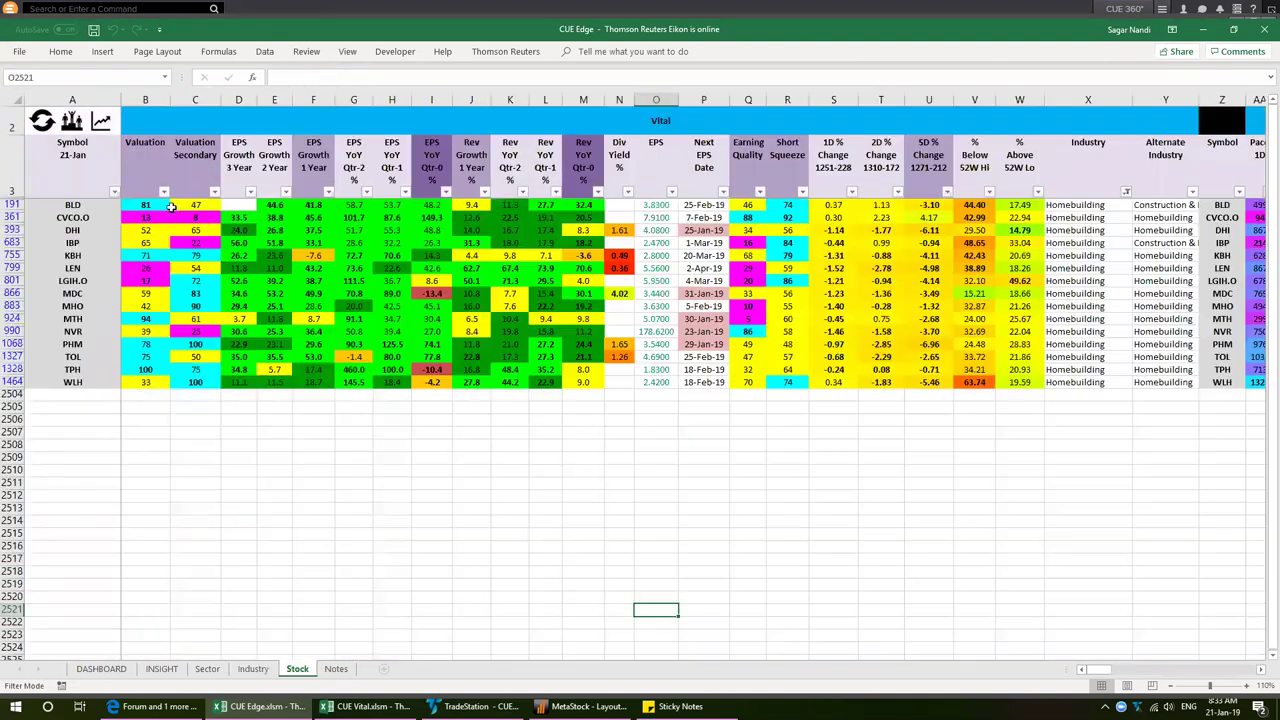
pyautogui.doubleClick(150, 168)
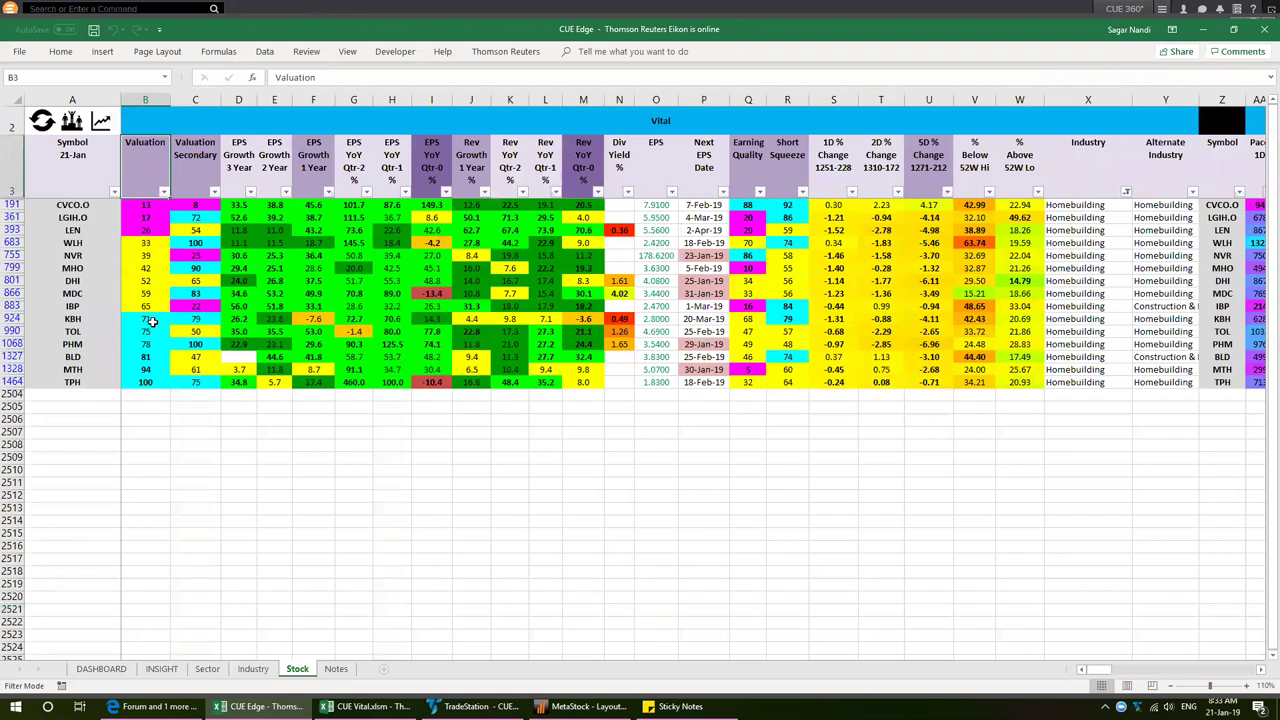
# Compare the highest Valuation scores, from KBH down, with the EPS YoY Qtr-1 and Qtr-0 values of the same homebuilders
pyautogui.moveTo(150, 320); pyautogui.dragTo(145, 383)
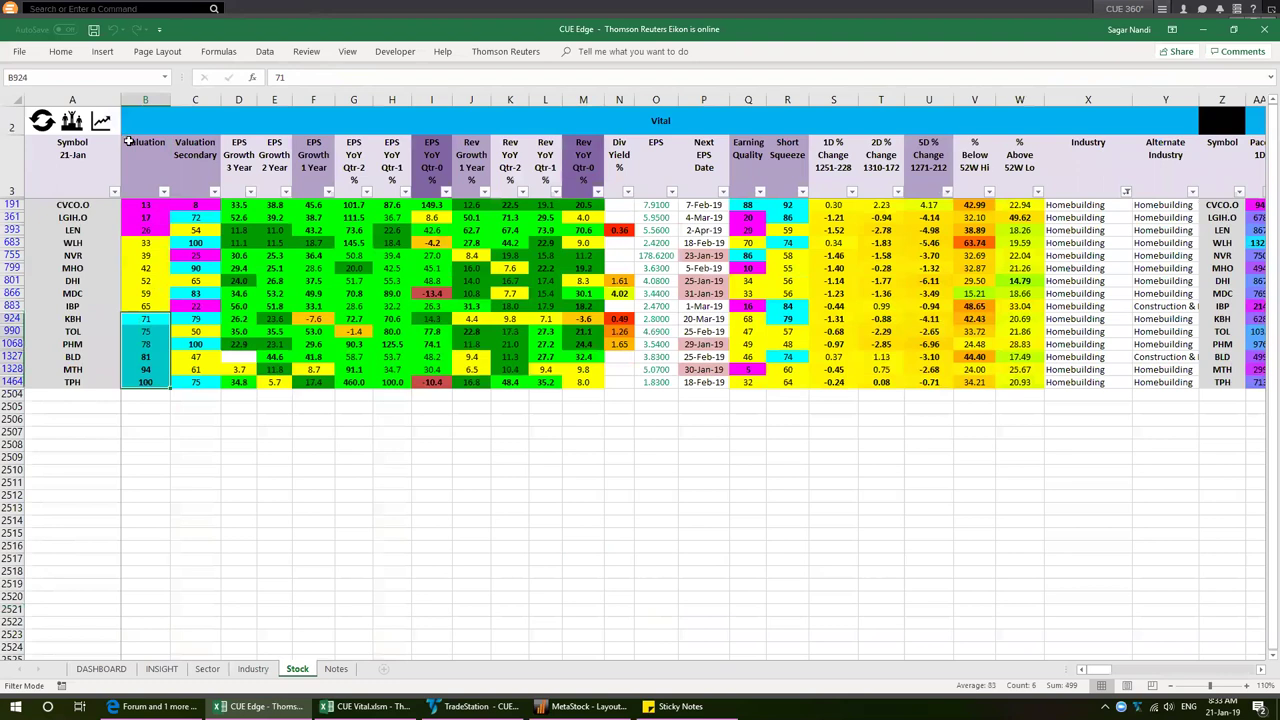
pyautogui.moveTo(440, 319); pyautogui.dragTo(373, 368)
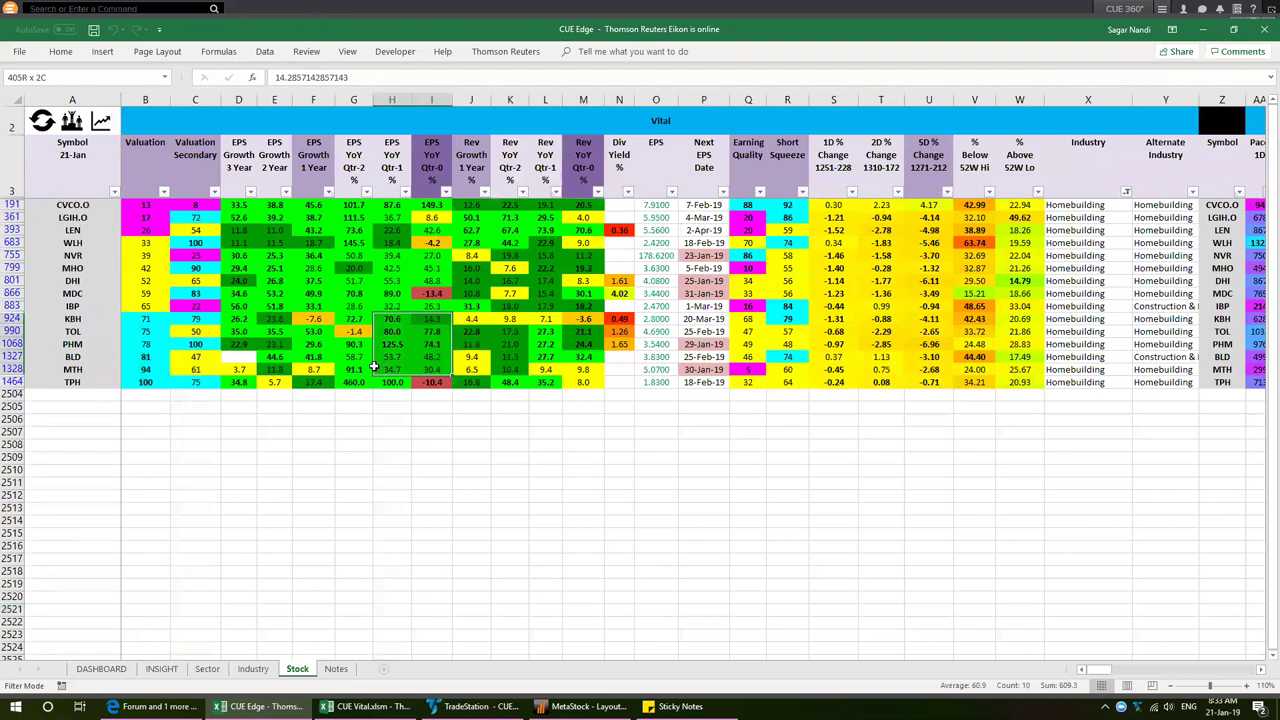
pyautogui.moveTo(373, 368); pyautogui.dragTo(430, 382)
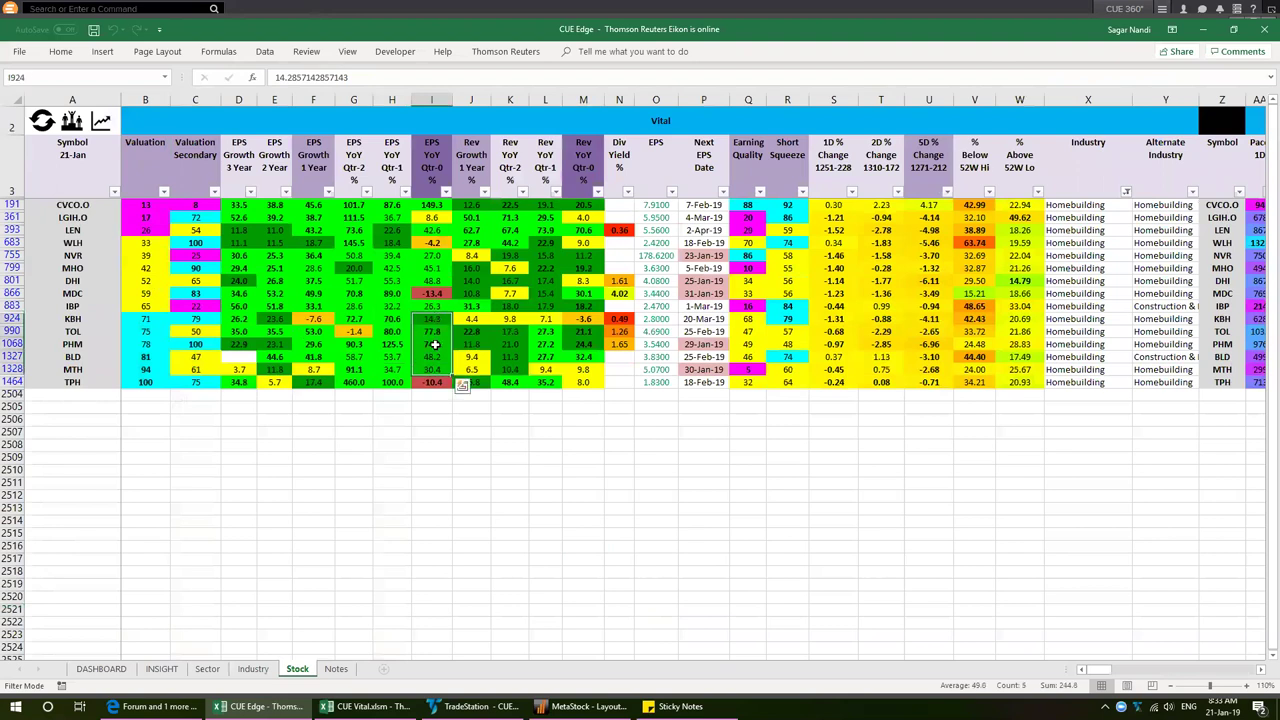
pyautogui.moveTo(150, 318); pyautogui.dragTo(155, 369)
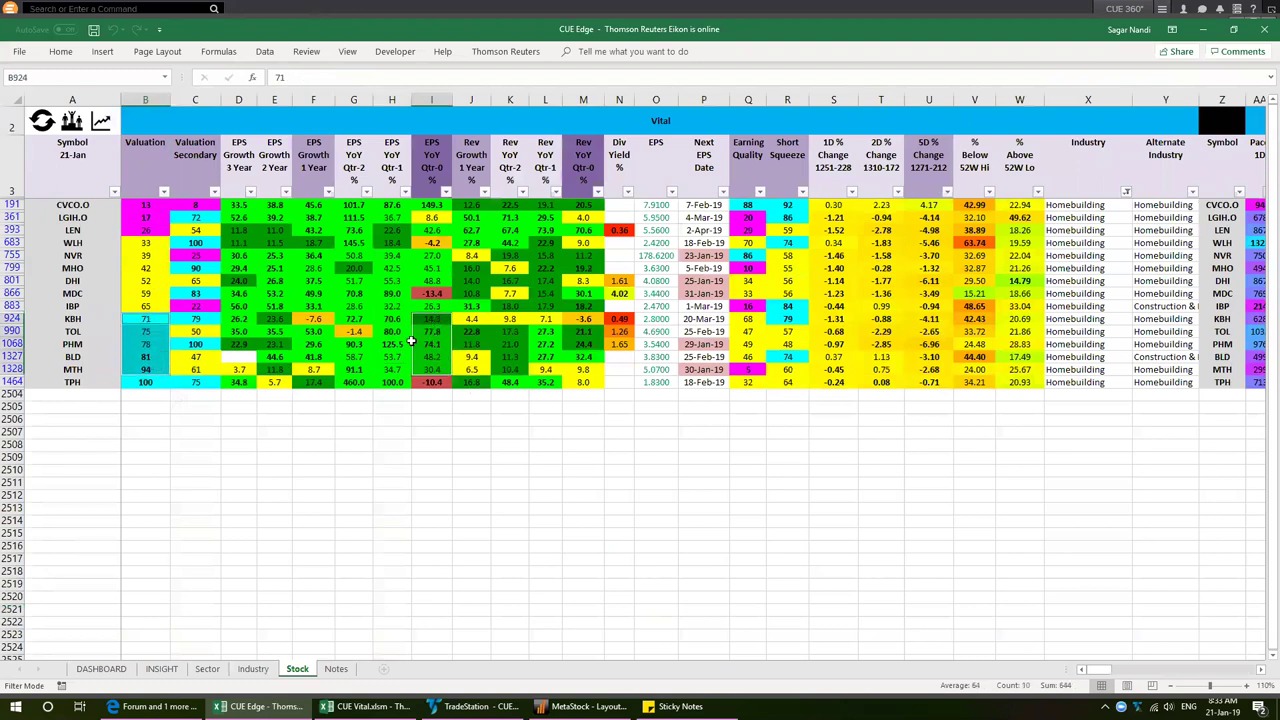
pyautogui.moveTo(390, 318); pyautogui.dragTo(437, 369)
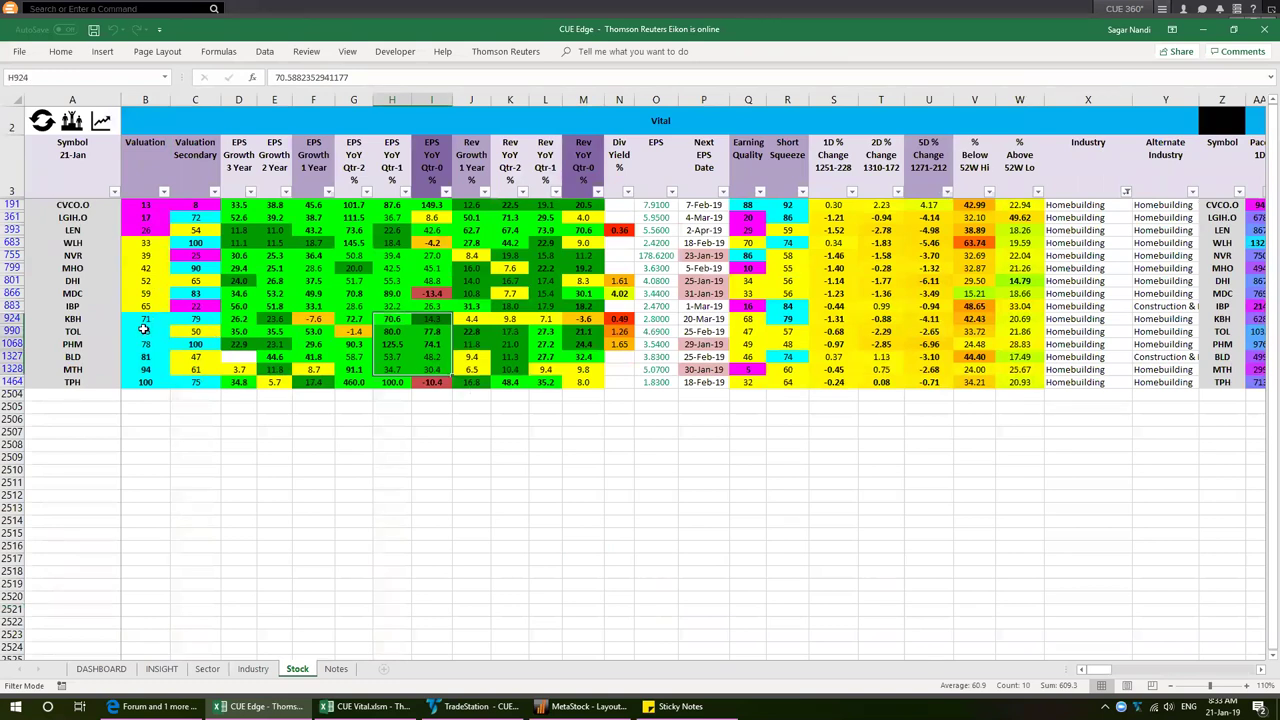
# Select the Valuation cells from KBH to MTH and switch to TradeStation with KBH, TOL, PHM, BLD and MTH in RadarScreen
pyautogui.hotkey('ctrl', 'q')
pyautogui.press('Escape')
pyautogui.click(148, 318)
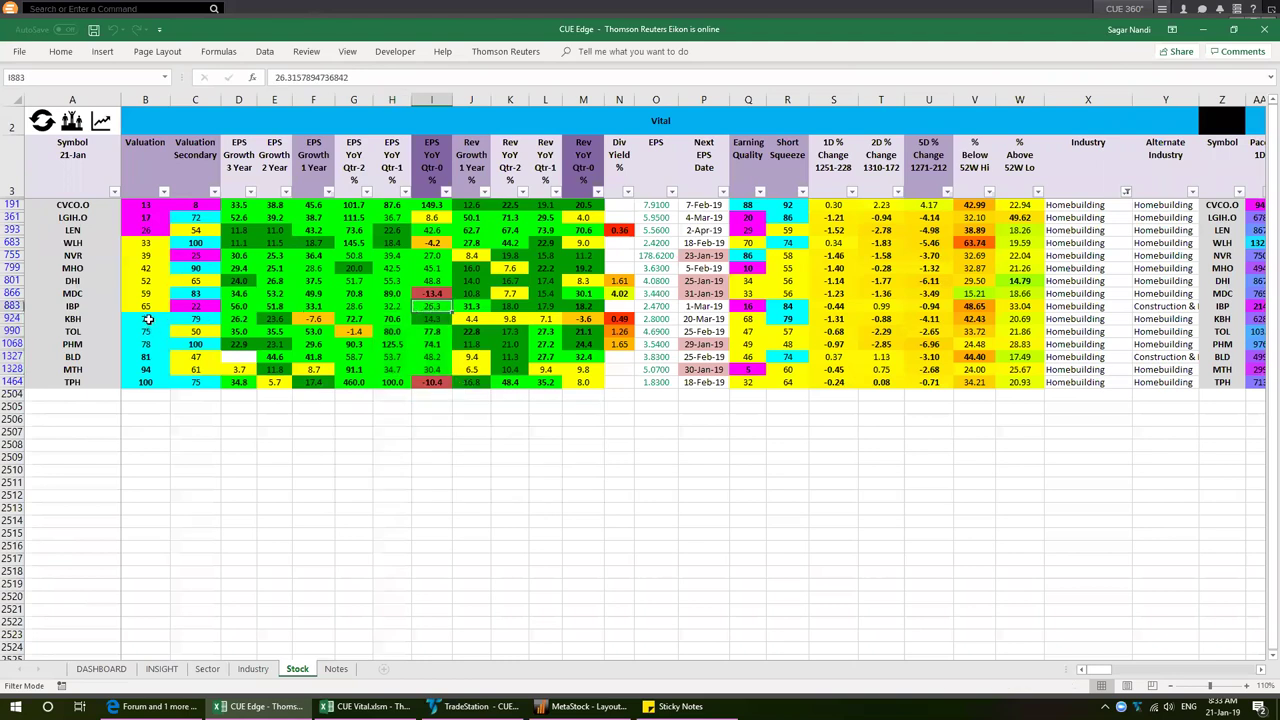
pyautogui.keyDown('shift'); pyautogui.click(150, 369); pyautogui.keyUp('shift')
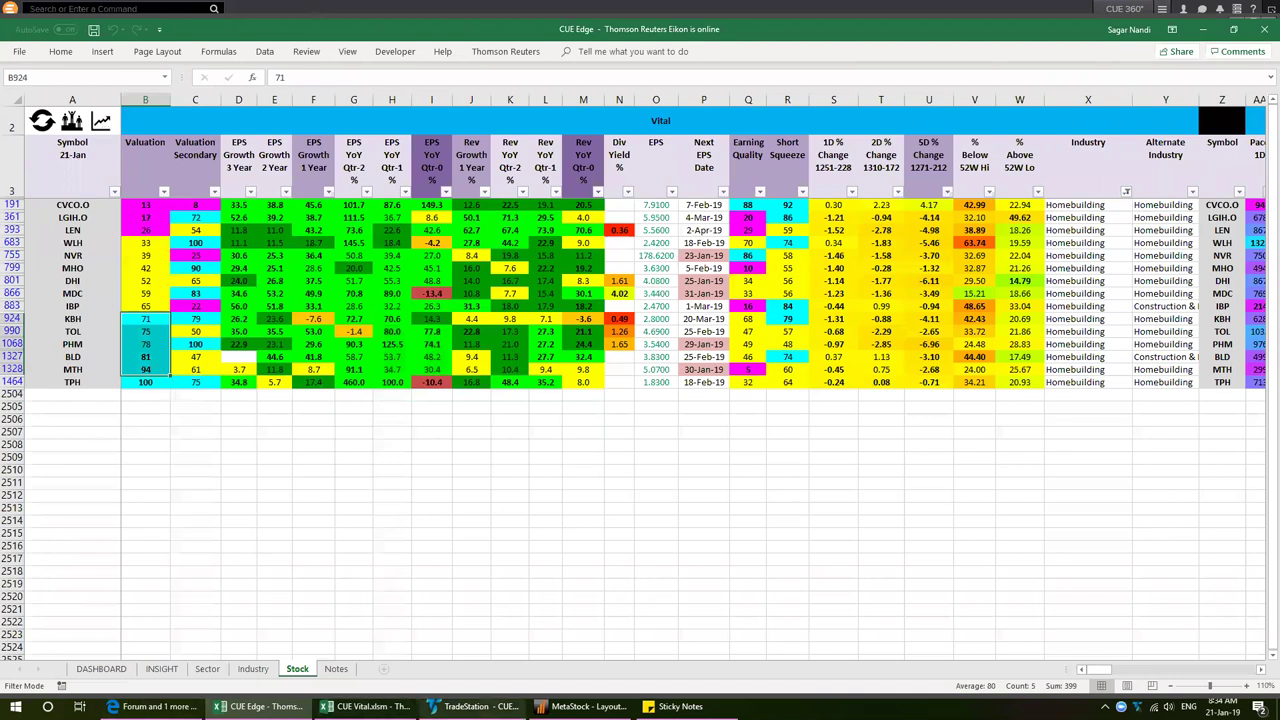
pyautogui.hotkey('alt', 'Tab')
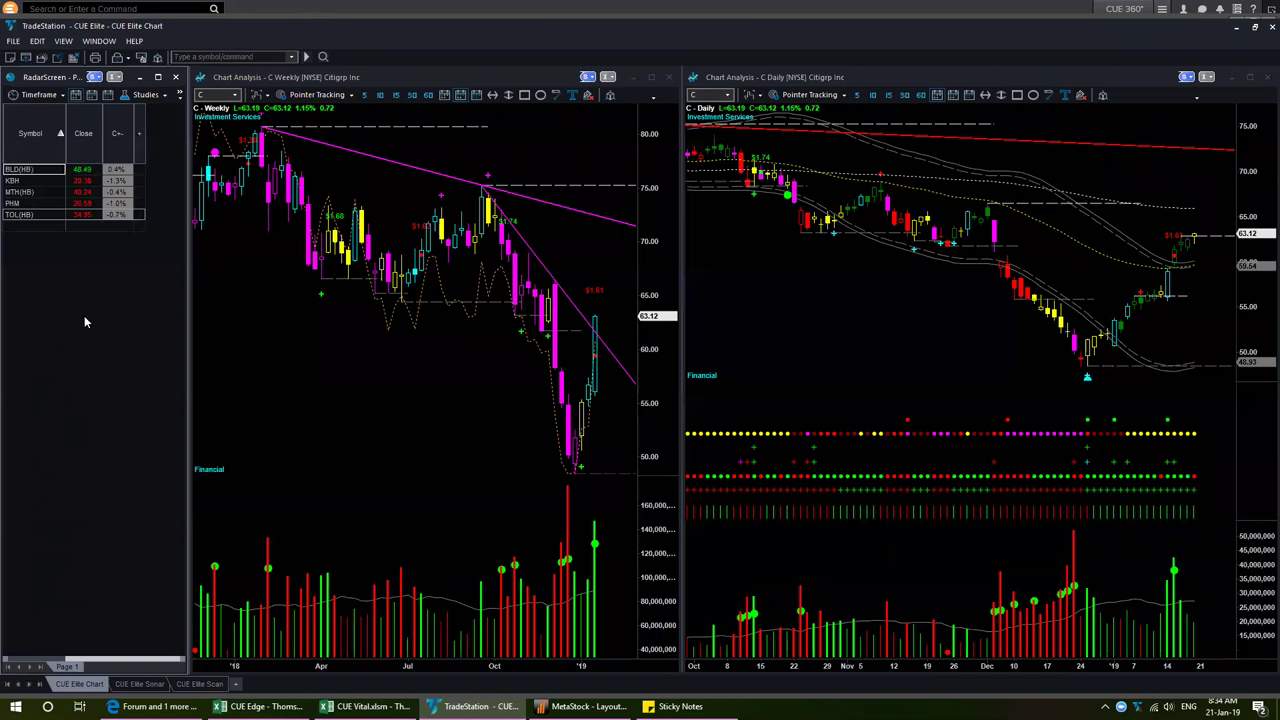
# Display the BLD charts and trace the weekly swings and the support level at the October–December lows with arrows
pyautogui.click(30, 169)
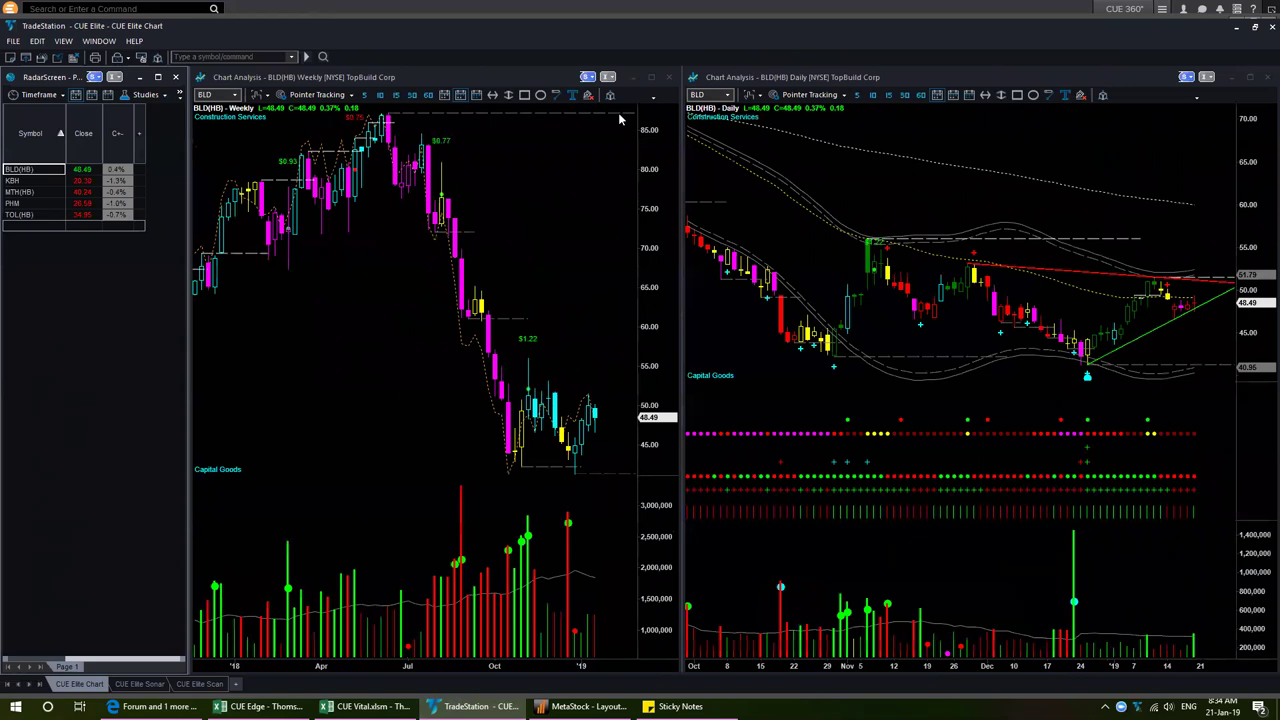
pyautogui.moveTo(463, 371)
pyautogui.mouseDown()
pyautogui.moveTo(496, 474)
pyautogui.moveTo(548, 433)
pyautogui.moveTo(573, 469)
pyautogui.moveTo(606, 418)
pyautogui.mouseUp()
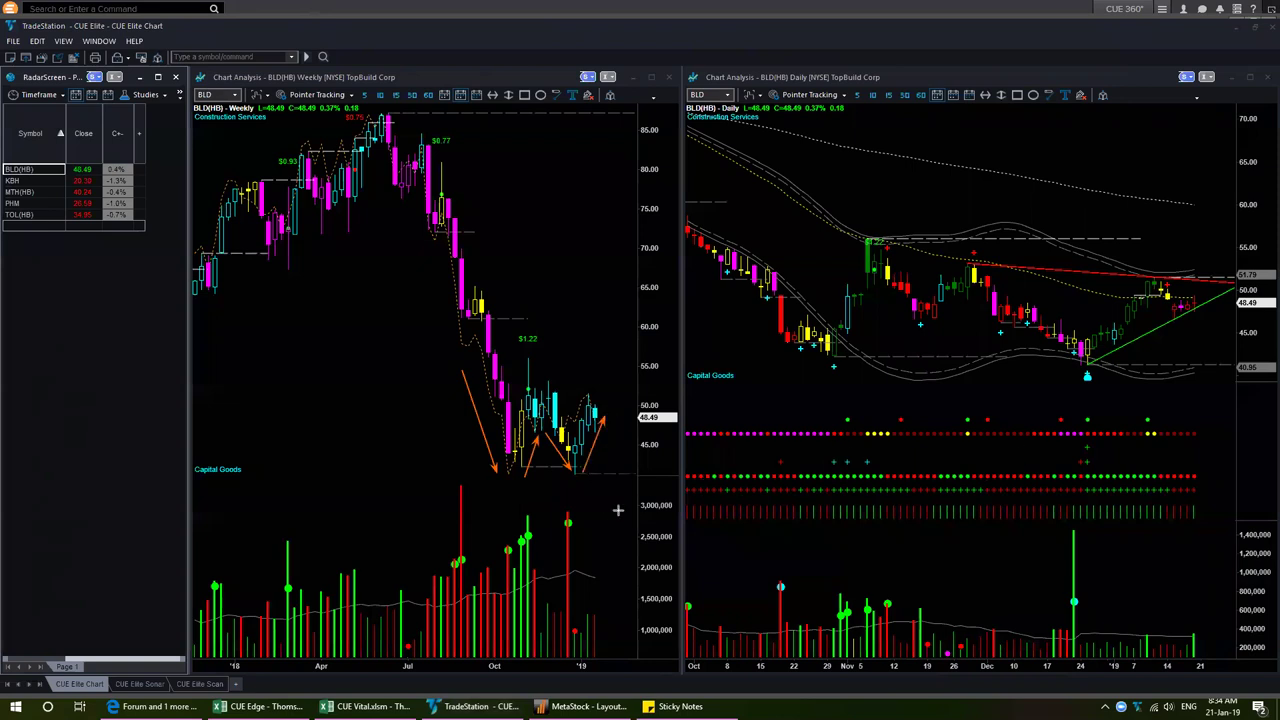
pyautogui.moveTo(587, 487)
pyautogui.mouseDown()
pyautogui.moveTo(574, 470)
pyautogui.moveTo(607, 467)
pyautogui.mouseUp()
pyautogui.moveTo(607, 468); pyautogui.dragTo(625, 468)
# Mark the December low, its support level, the indicator signals beneath it and the following price level on BLD's daily chart with arrows
pyautogui.moveTo(1041, 399); pyautogui.dragTo(1086, 381)
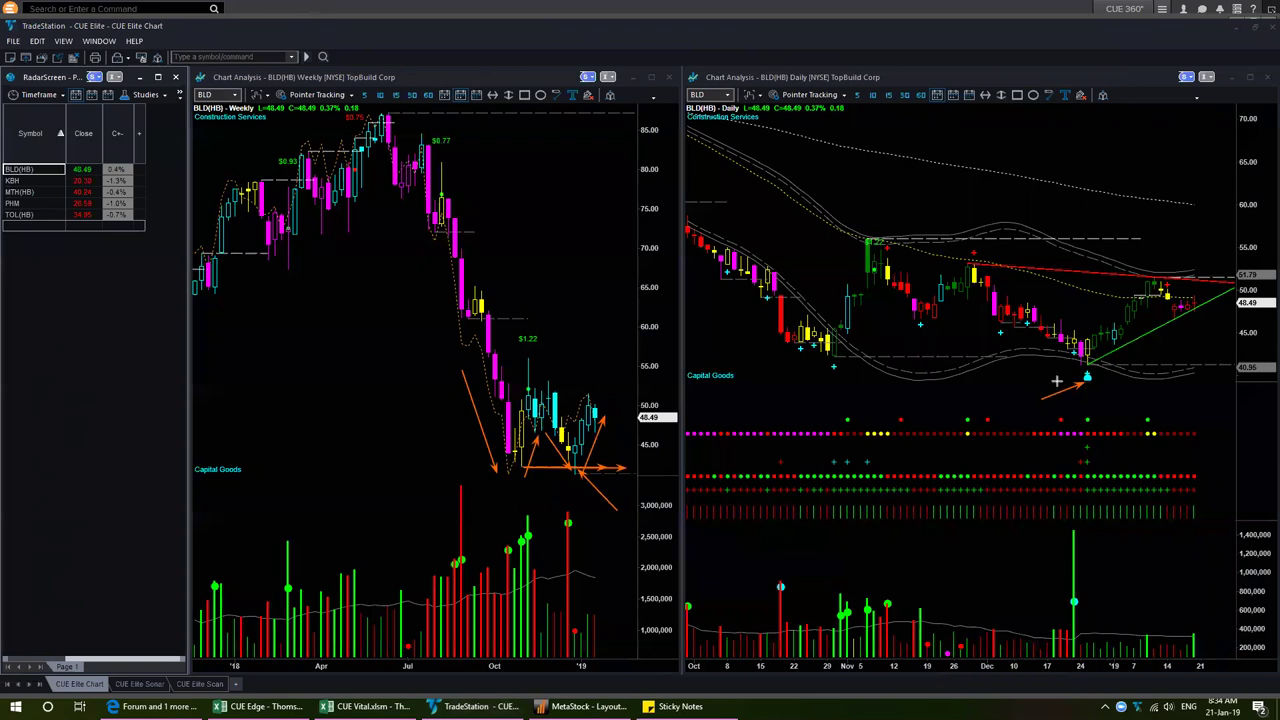
pyautogui.moveTo(914, 362); pyautogui.dragTo(1086, 355)
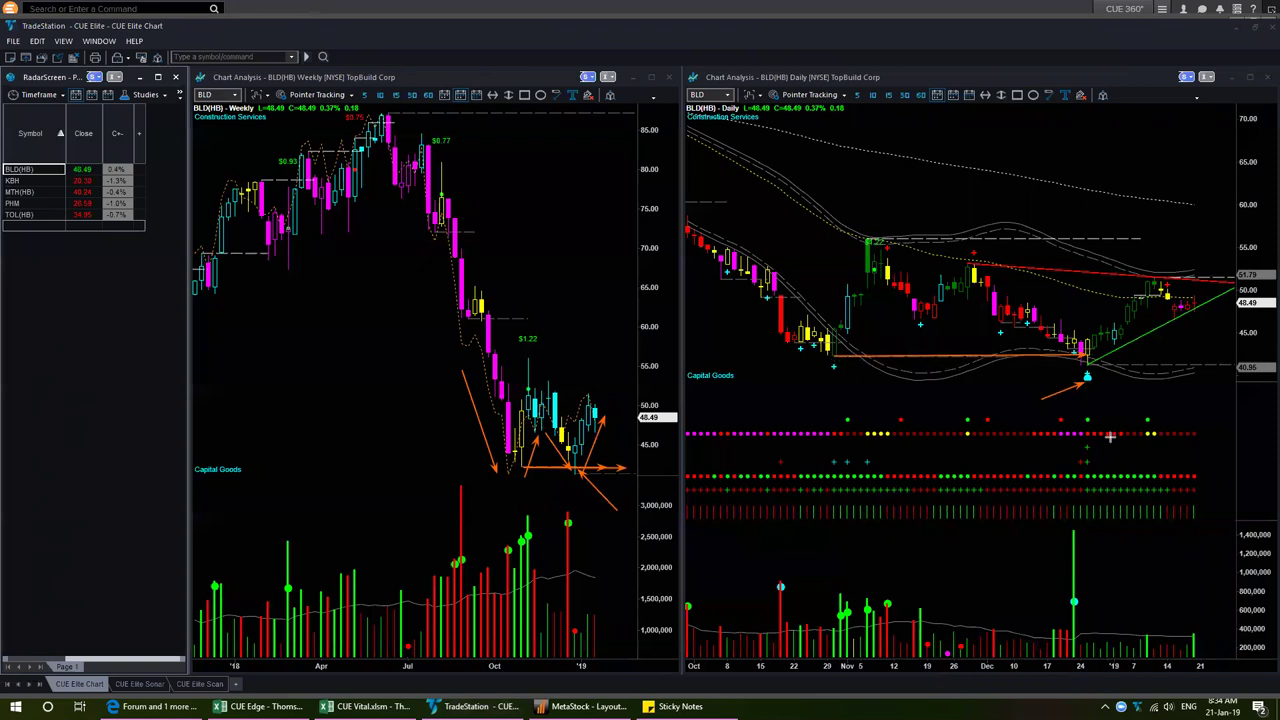
pyautogui.moveTo(1141, 453)
pyautogui.mouseDown()
pyautogui.moveTo(1095, 462)
pyautogui.moveTo(1095, 447)
pyautogui.mouseUp()
pyautogui.moveTo(1050, 438)
pyautogui.mouseDown()
pyautogui.moveTo(1100, 439)
pyautogui.moveTo(1093, 417)
pyautogui.mouseUp()
pyautogui.moveTo(1089, 340); pyautogui.dragTo(1220, 336)
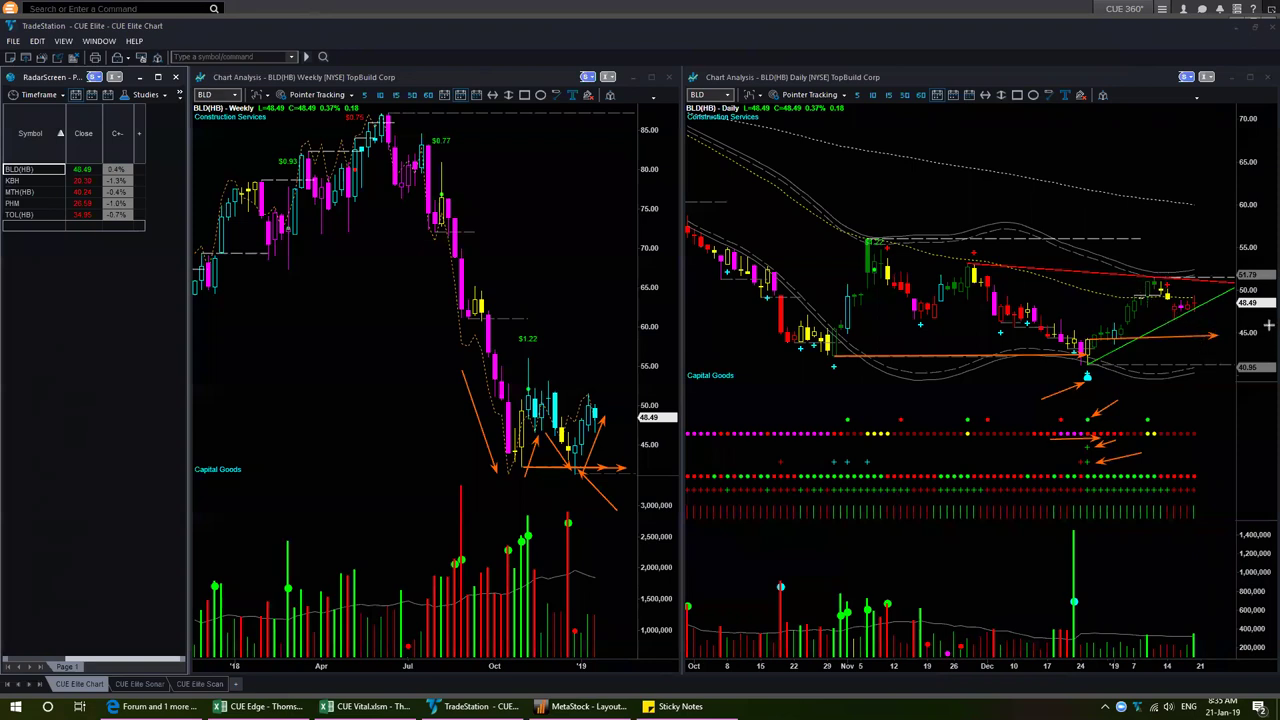
# Trace BLD's daily rally, trendline support, projected breakout above resistance and the Construction Services label with arrows
pyautogui.moveTo(1181, 322); pyautogui.dragTo(1234, 275)
pyautogui.moveTo(1103, 323); pyautogui.dragTo(1212, 242)
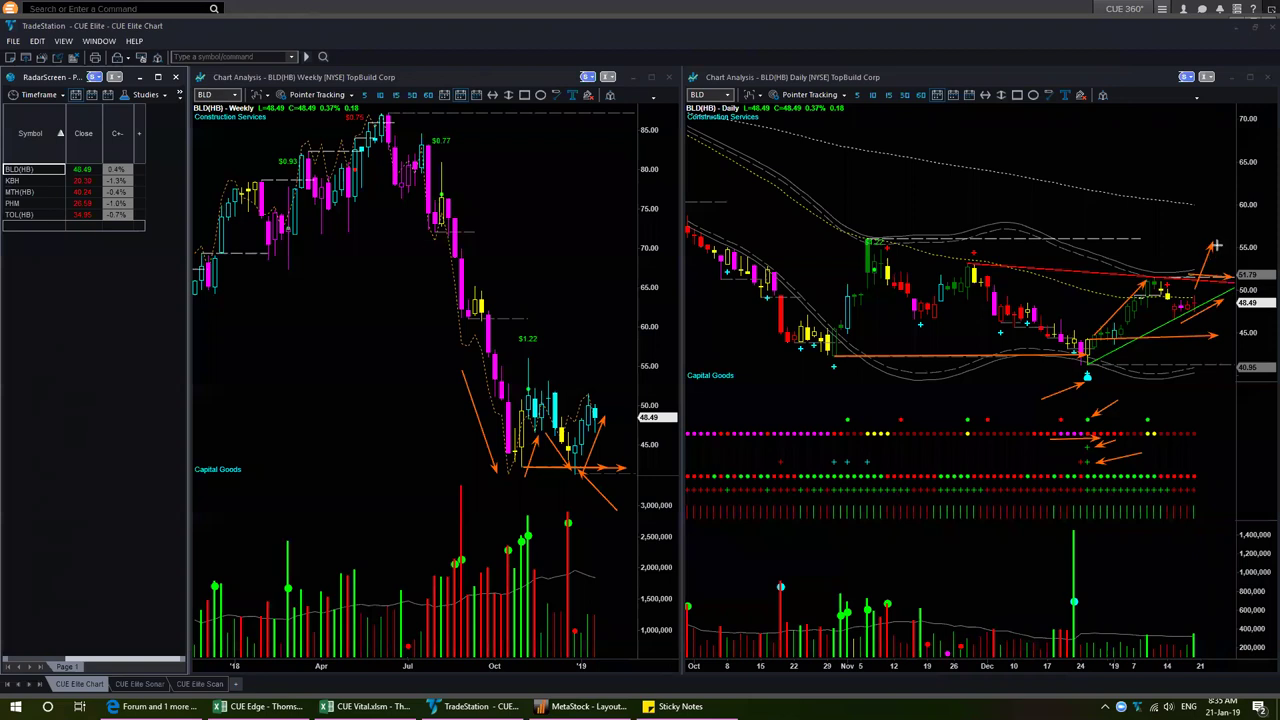
pyautogui.moveTo(1233, 268); pyautogui.dragTo(1260, 236)
pyautogui.moveTo(776, 152); pyautogui.dragTo(738, 116)
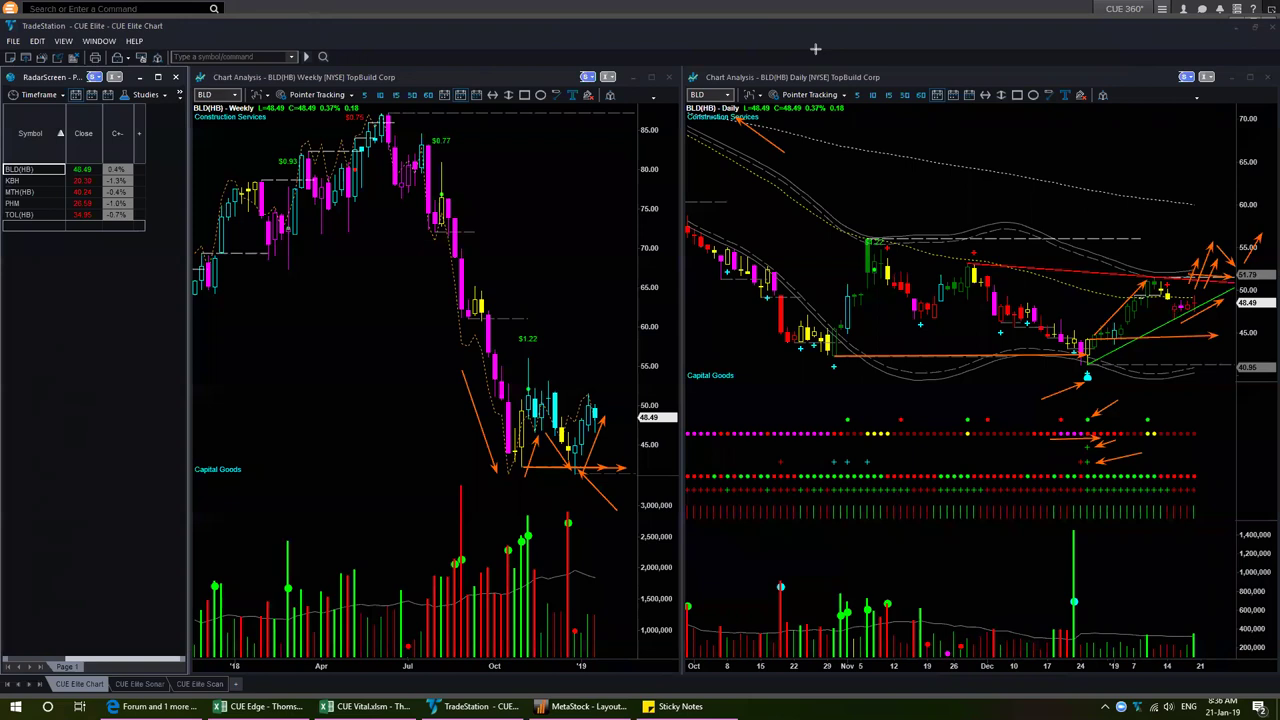
# Display the KBH charts and mark the weekly December low signal, the converging trendlines and the latest candle with arrows
pyautogui.press('Down')
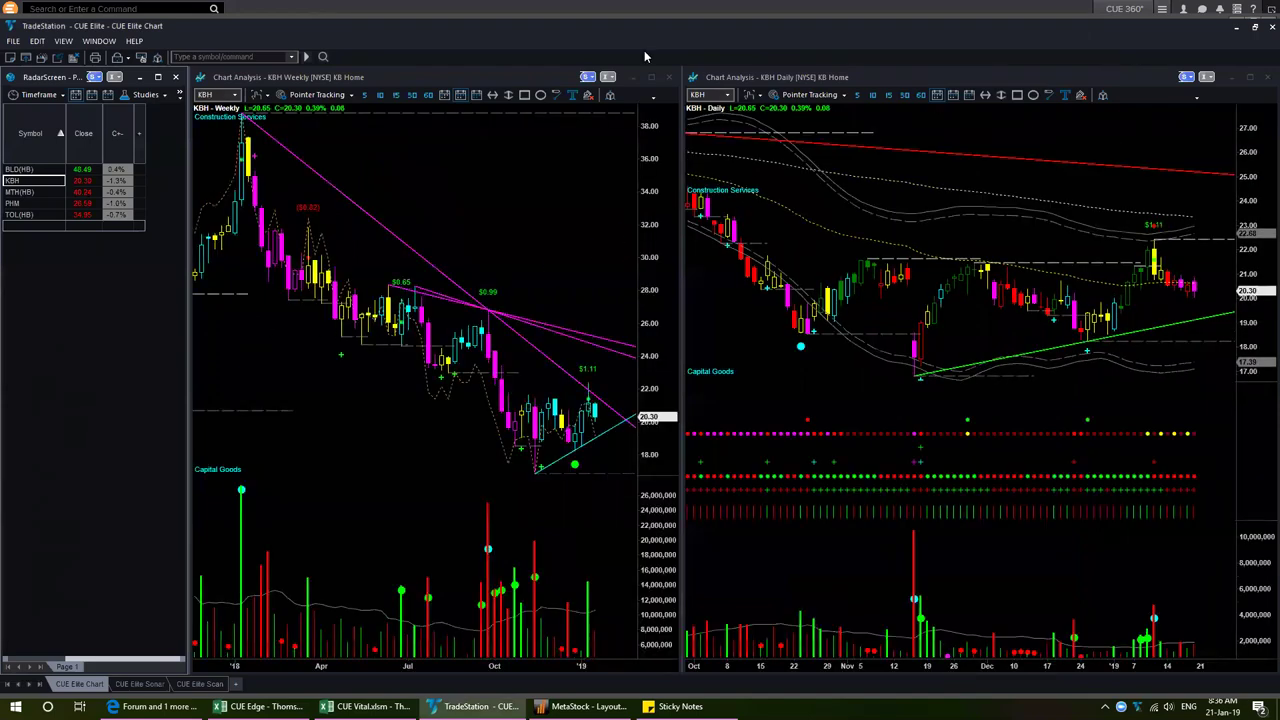
pyautogui.moveTo(611, 517)
pyautogui.mouseDown()
pyautogui.moveTo(578, 473)
pyautogui.moveTo(626, 413)
pyautogui.moveTo(635, 420)
pyautogui.mouseUp()
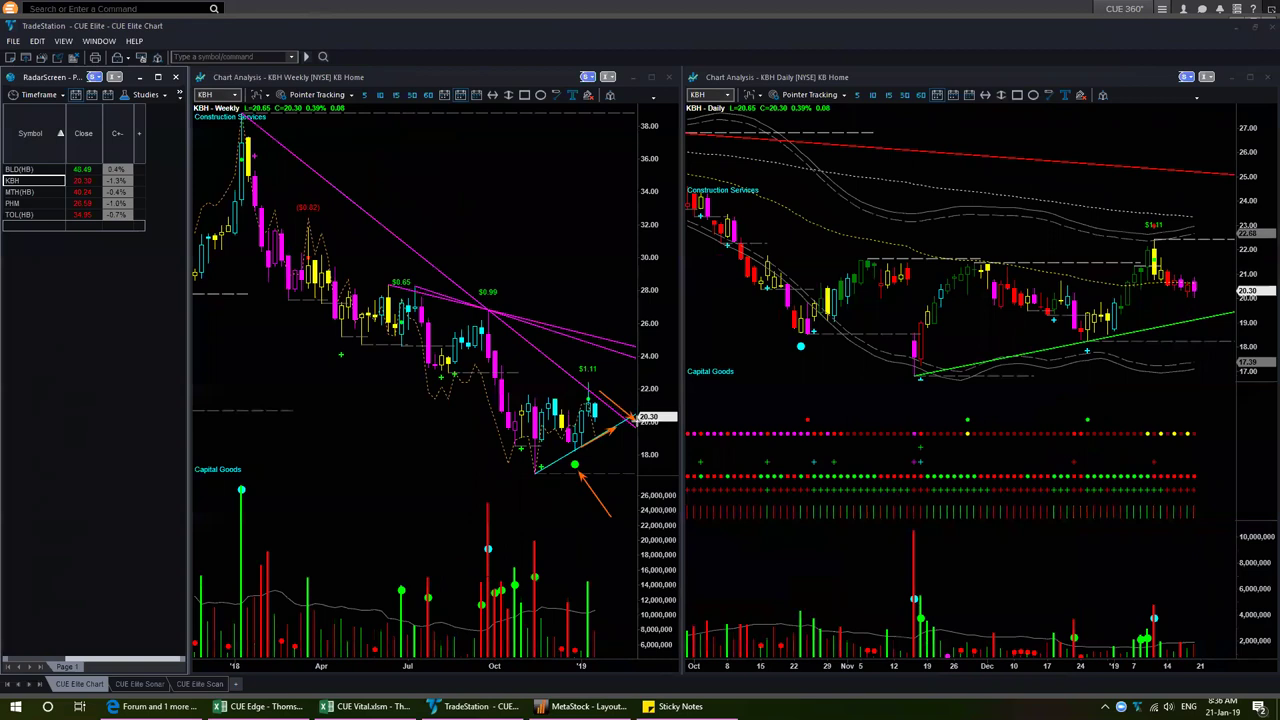
pyautogui.moveTo(664, 476); pyautogui.dragTo(603, 415)
# Mark KBH's October low dot, the November gap down and the indicator signals beneath it on the daily chart with arrows
pyautogui.moveTo(767, 396); pyautogui.dragTo(793, 363)
pyautogui.moveTo(907, 291); pyautogui.dragTo(915, 334)
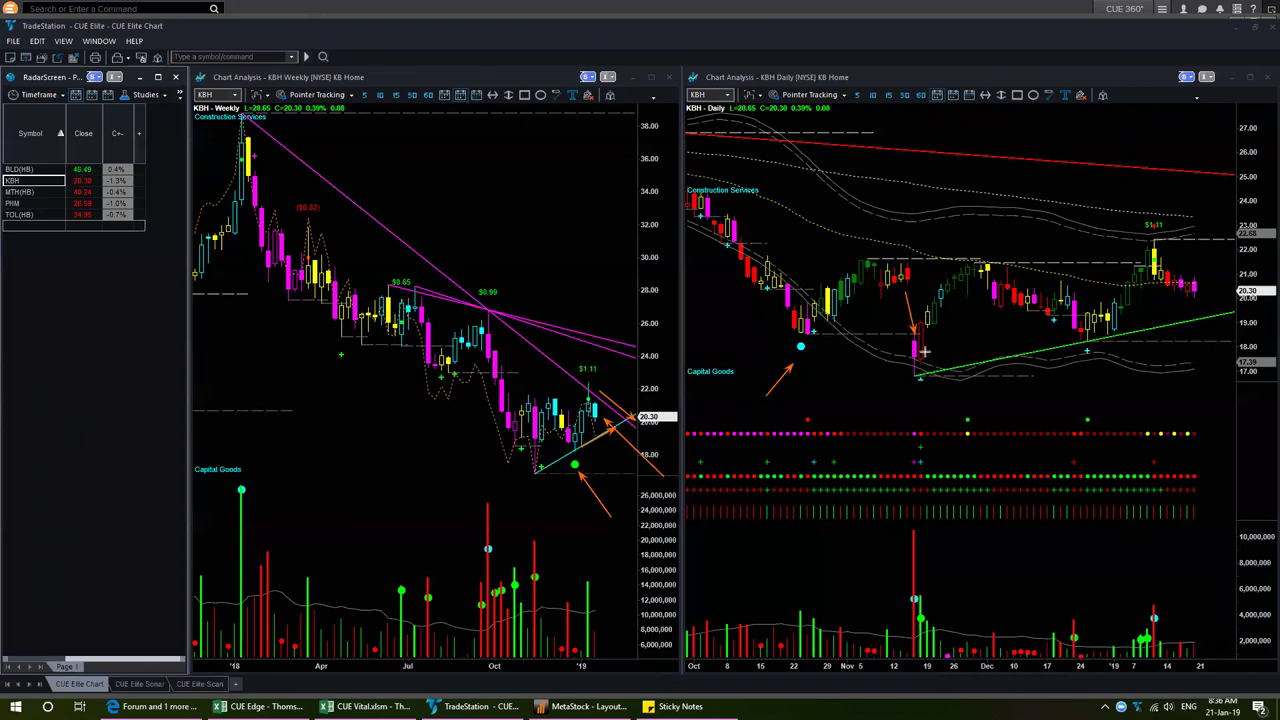
pyautogui.moveTo(990, 342); pyautogui.dragTo(925, 346)
pyautogui.moveTo(958, 462)
pyautogui.mouseDown()
pyautogui.moveTo(930, 462)
pyautogui.moveTo(950, 446)
pyautogui.moveTo(932, 449)
pyautogui.mouseUp()
pyautogui.moveTo(888, 452); pyautogui.dragTo(930, 459)
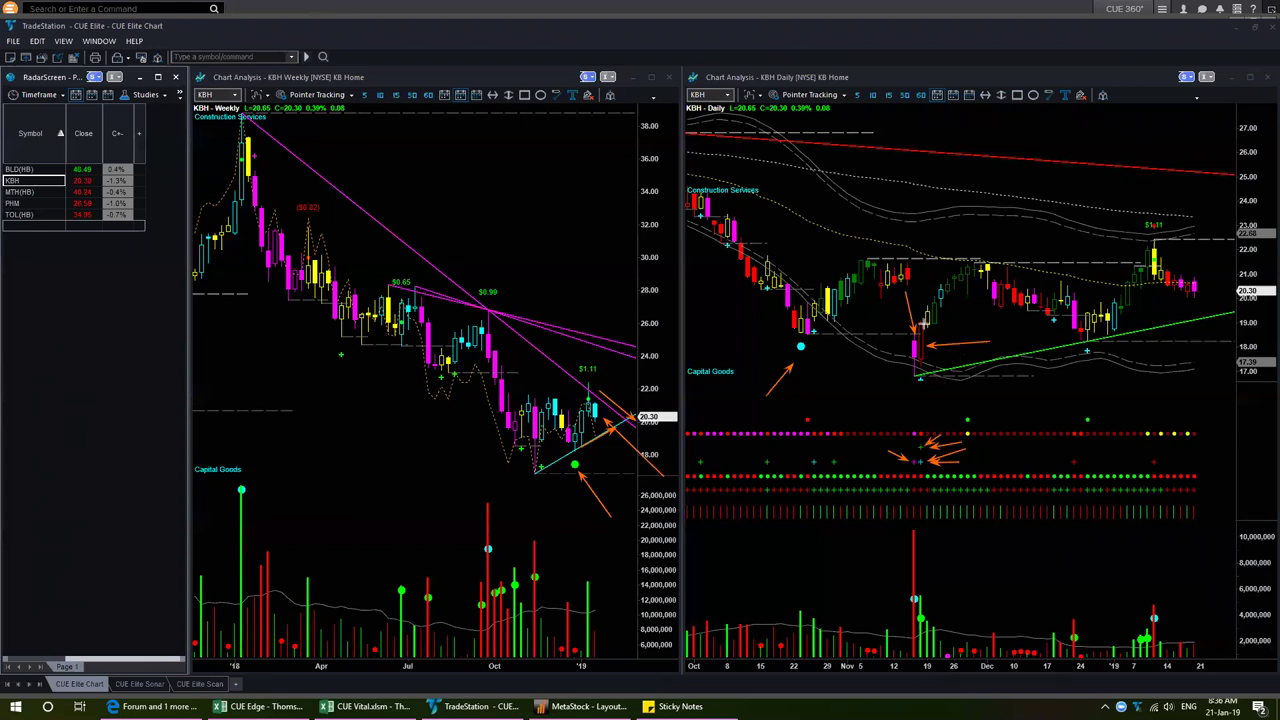
# Trace KBH's daily support level from the October low to the November recovery and point out both lows with arrows
pyautogui.moveTo(928, 322); pyautogui.dragTo(997, 323)
pyautogui.moveTo(810, 334); pyautogui.dragTo(925, 332)
pyautogui.moveTo(904, 414); pyautogui.dragTo(917, 392)
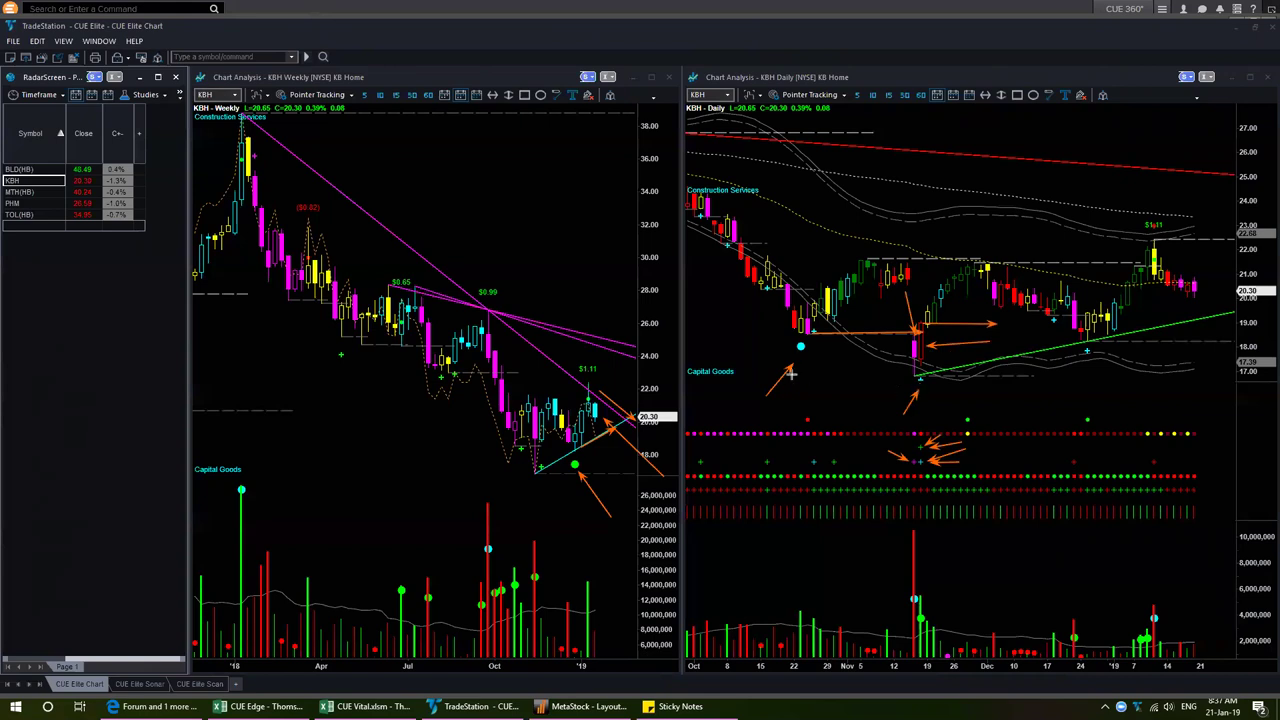
pyautogui.moveTo(759, 374); pyautogui.dragTo(797, 350)
pyautogui.moveTo(808, 379); pyautogui.dragTo(808, 352)
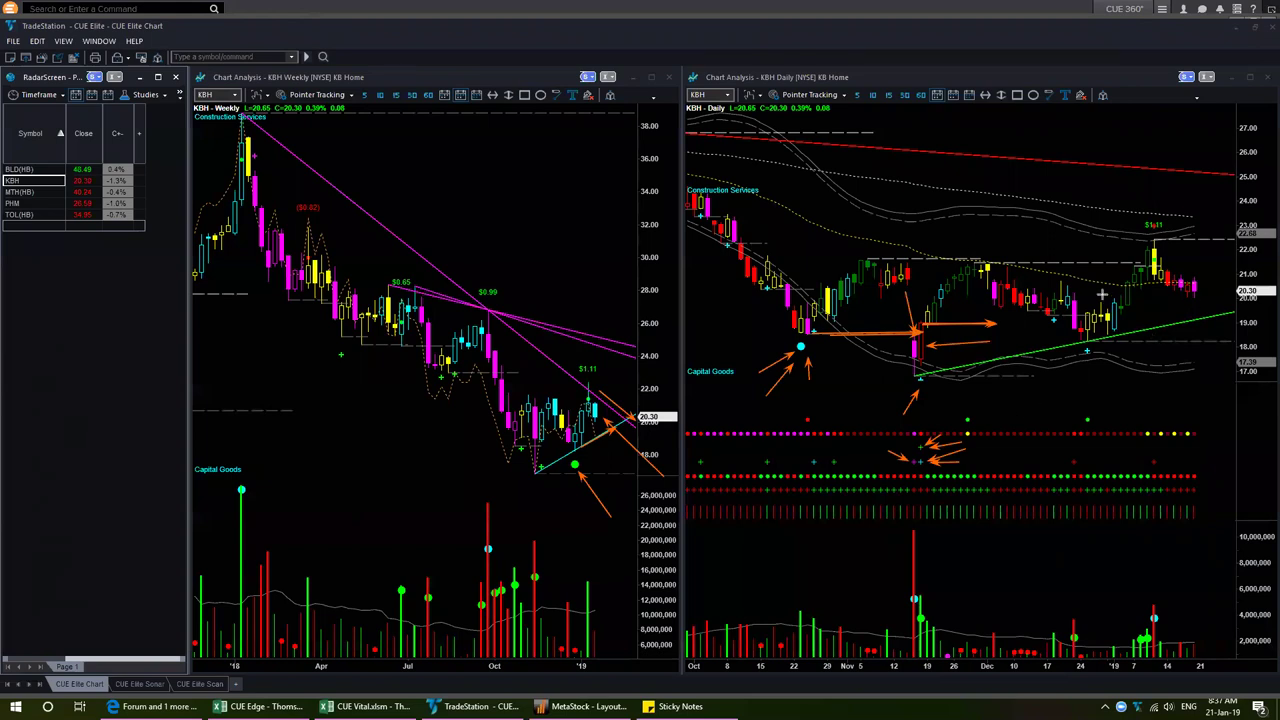
# Trace KBH's January rise, pullback and projected rebound on the daily chart, point to the latest weekly candles, and erase the arrows
pyautogui.moveTo(1104, 297)
pyautogui.mouseDown()
pyautogui.moveTo(1146, 238)
pyautogui.moveTo(1146, 208)
pyautogui.moveTo(1156, 219)
pyautogui.mouseUp()
pyautogui.moveTo(1153, 285); pyautogui.dragTo(1199, 303)
pyautogui.moveTo(1204, 293); pyautogui.dragTo(1214, 263)
pyautogui.moveTo(648, 388); pyautogui.dragTo(600, 407)
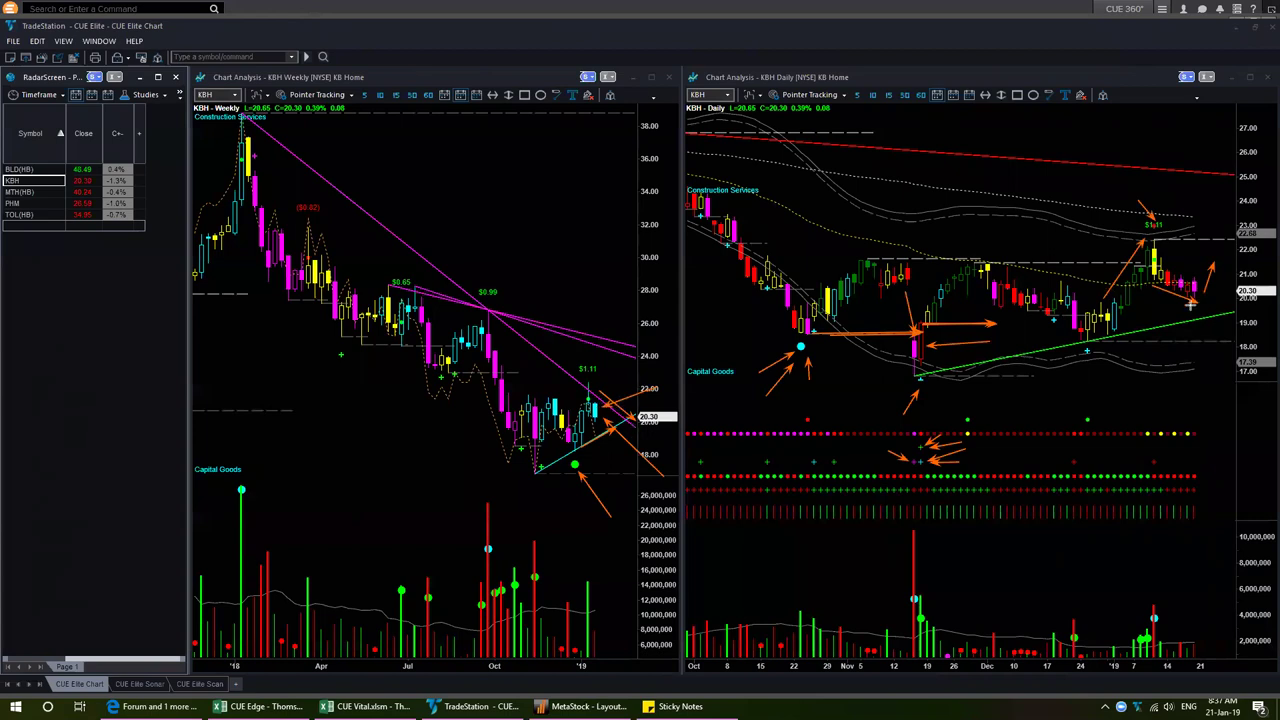
pyautogui.moveTo(1212, 291); pyautogui.dragTo(1222, 267)
pyautogui.press('e')
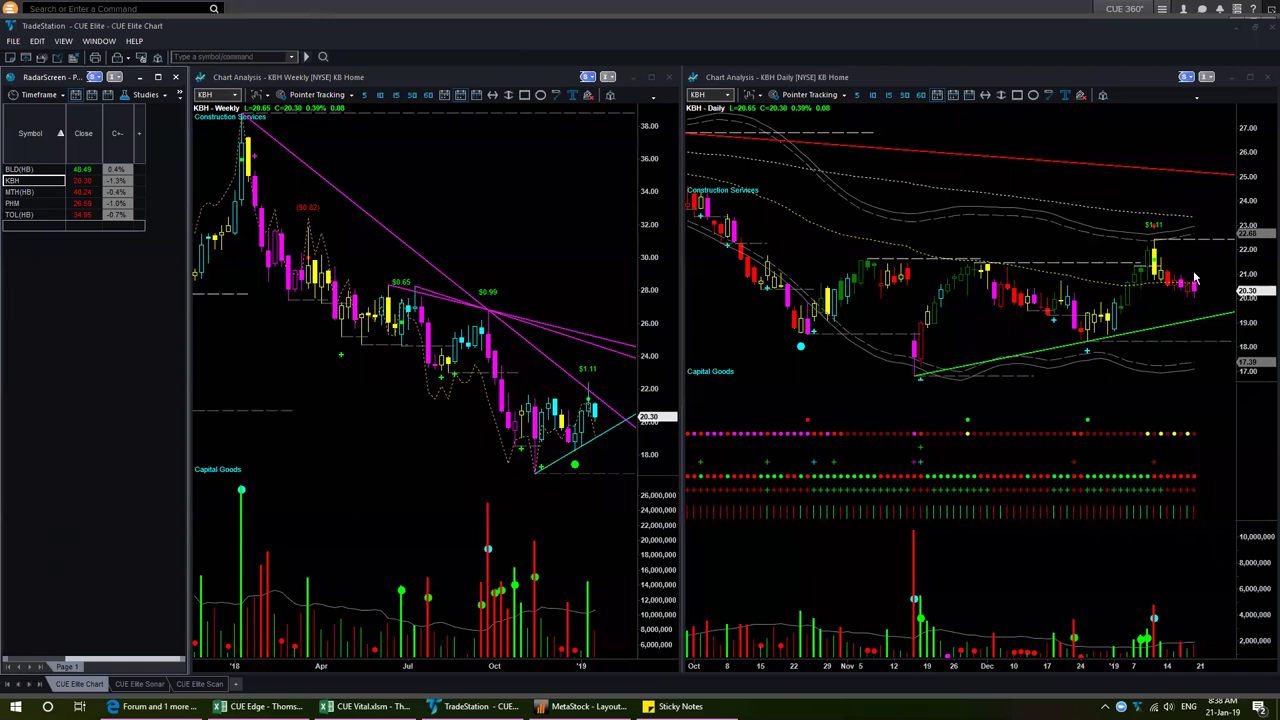
# Display the MTH charts, trace the weekly rally into the downtrend line and the daily rise and pullback, and erase the arrows
pyautogui.click(37, 192)
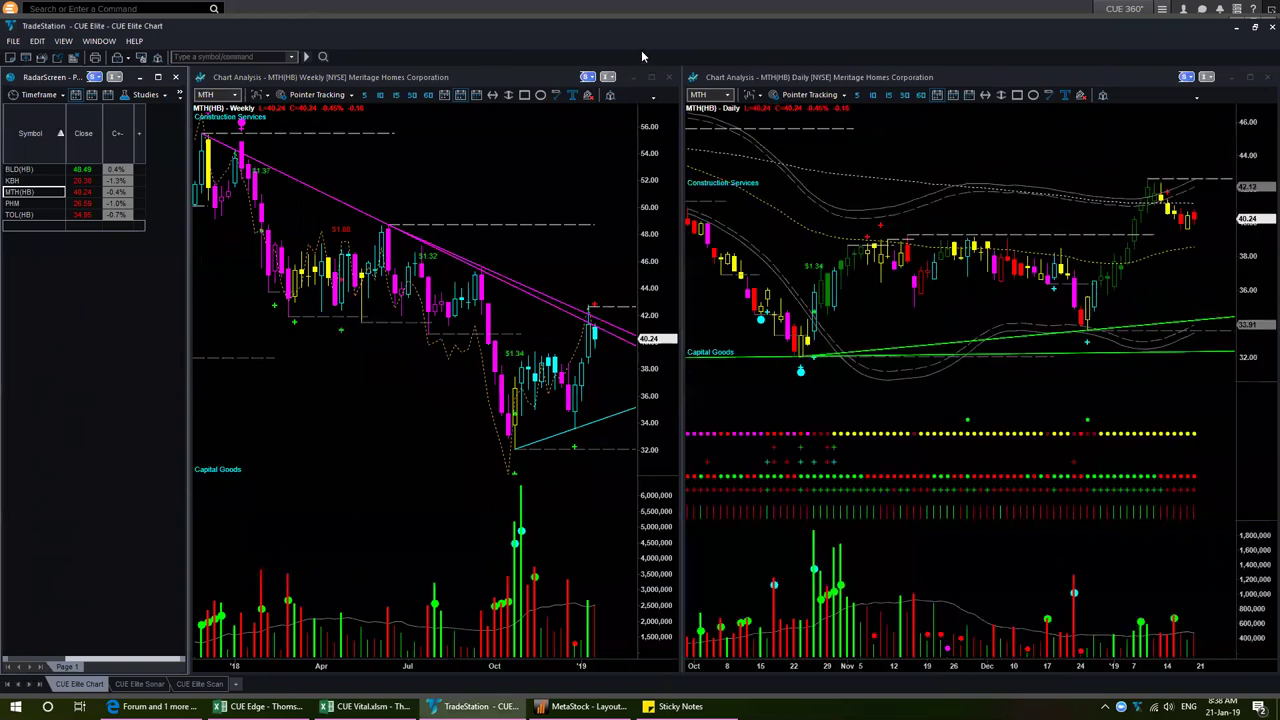
pyautogui.moveTo(589, 413)
pyautogui.mouseDown()
pyautogui.moveTo(602, 354)
pyautogui.moveTo(627, 330)
pyautogui.mouseUp()
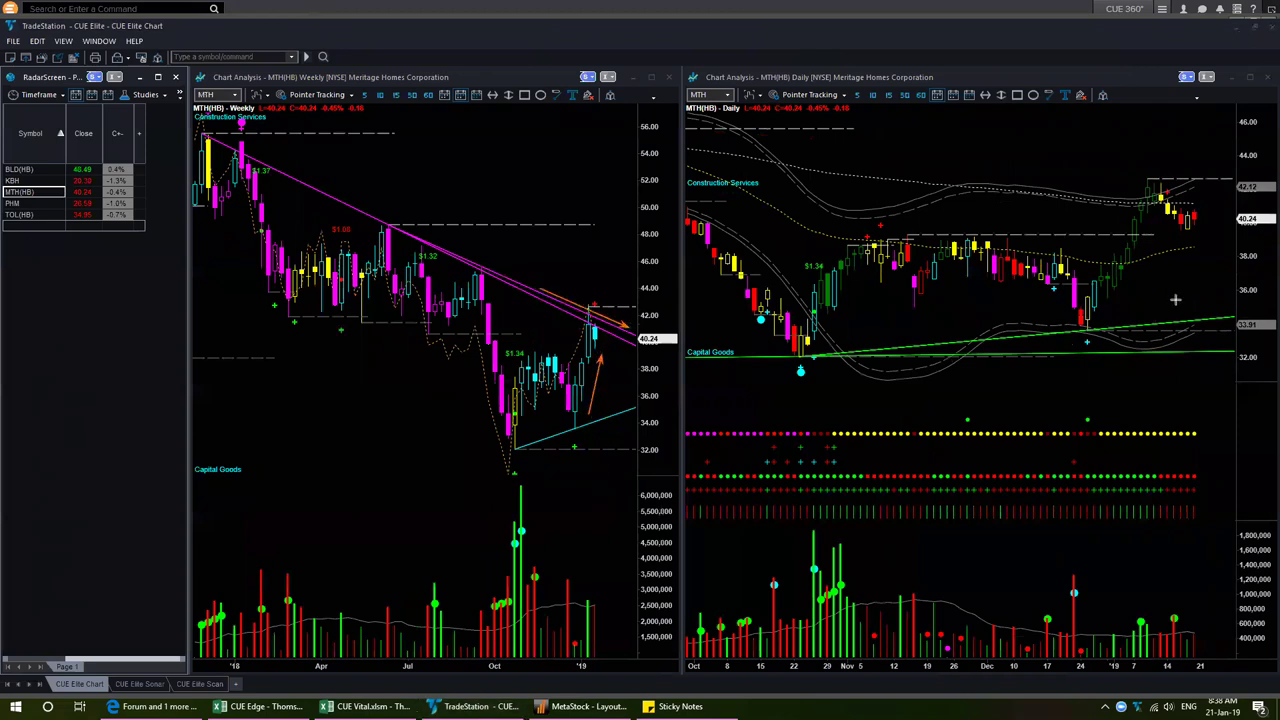
pyautogui.moveTo(1101, 257)
pyautogui.mouseDown()
pyautogui.moveTo(1150, 180)
pyautogui.moveTo(1192, 241)
pyautogui.moveTo(1214, 202)
pyautogui.mouseUp()
pyautogui.moveTo(641, 362); pyautogui.dragTo(614, 336)
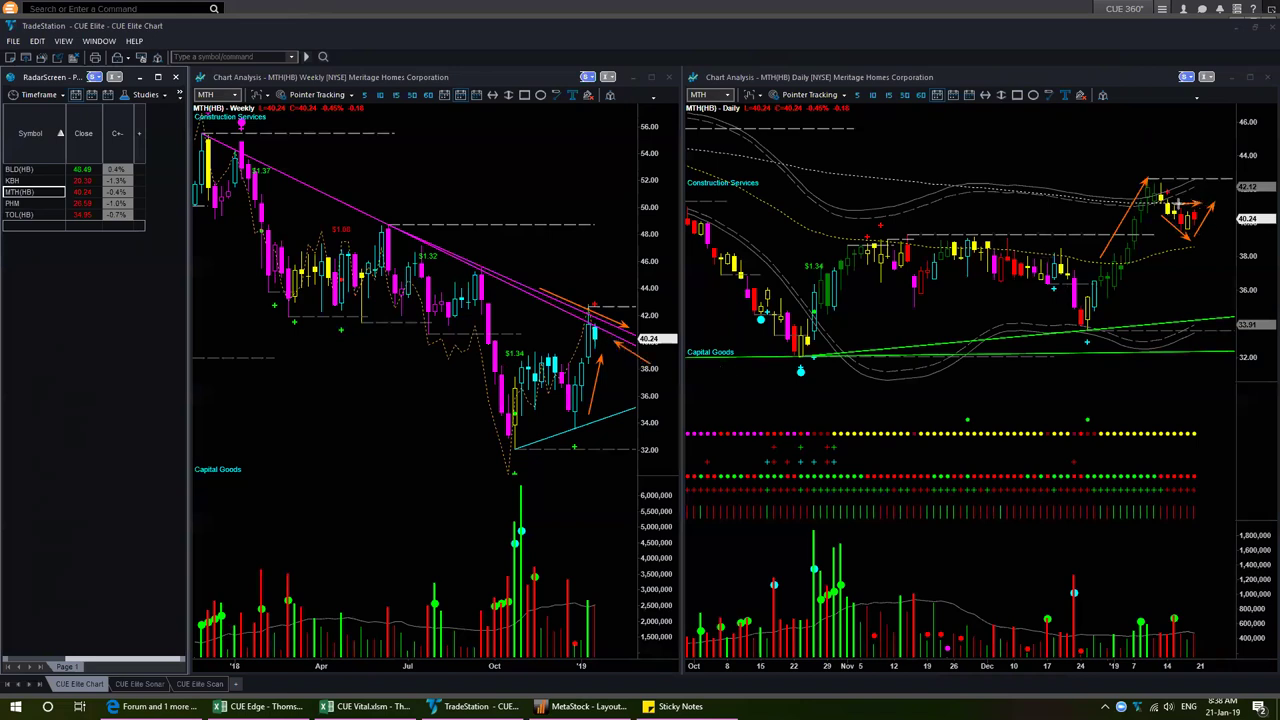
pyautogui.press('e')
# Display the PHM charts and trace the converging weekly trendlines and the daily rise, pullback and projected rebound with arrows
pyautogui.press('Down')
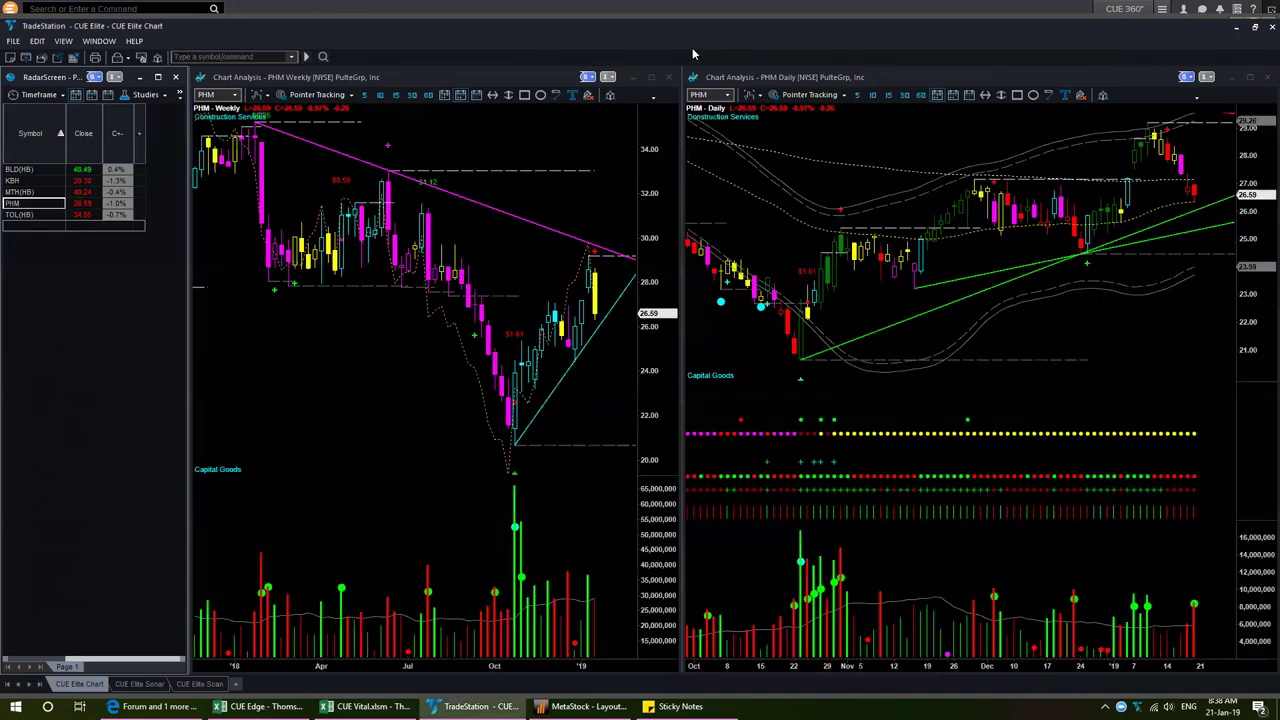
pyautogui.moveTo(577, 379); pyautogui.dragTo(631, 297)
pyautogui.moveTo(579, 230)
pyautogui.mouseDown()
pyautogui.moveTo(641, 250)
pyautogui.moveTo(602, 288)
pyautogui.mouseUp()
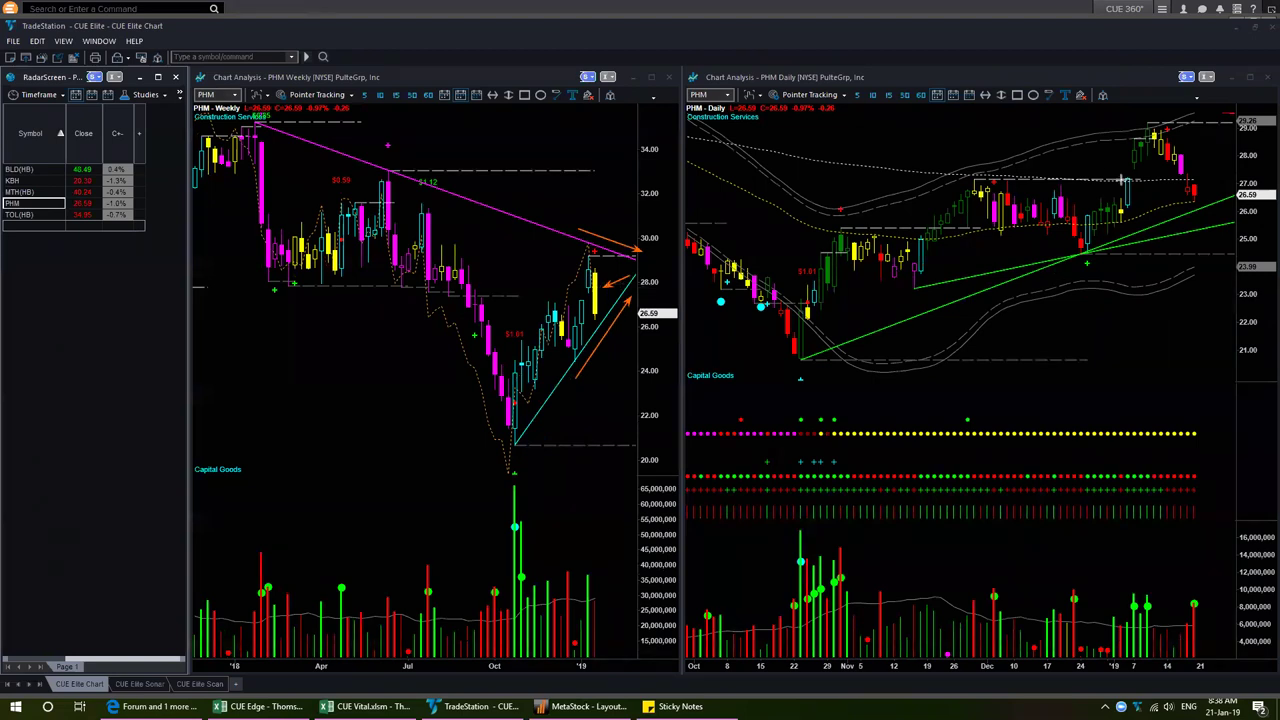
pyautogui.moveTo(1104, 197)
pyautogui.mouseDown()
pyautogui.moveTo(1130, 139)
pyautogui.moveTo(1178, 176)
pyautogui.moveTo(1220, 178)
pyautogui.mouseUp()
pyautogui.moveTo(1195, 197); pyautogui.dragTo(1224, 190)
pyautogui.moveTo(658, 306); pyautogui.dragTo(602, 296)
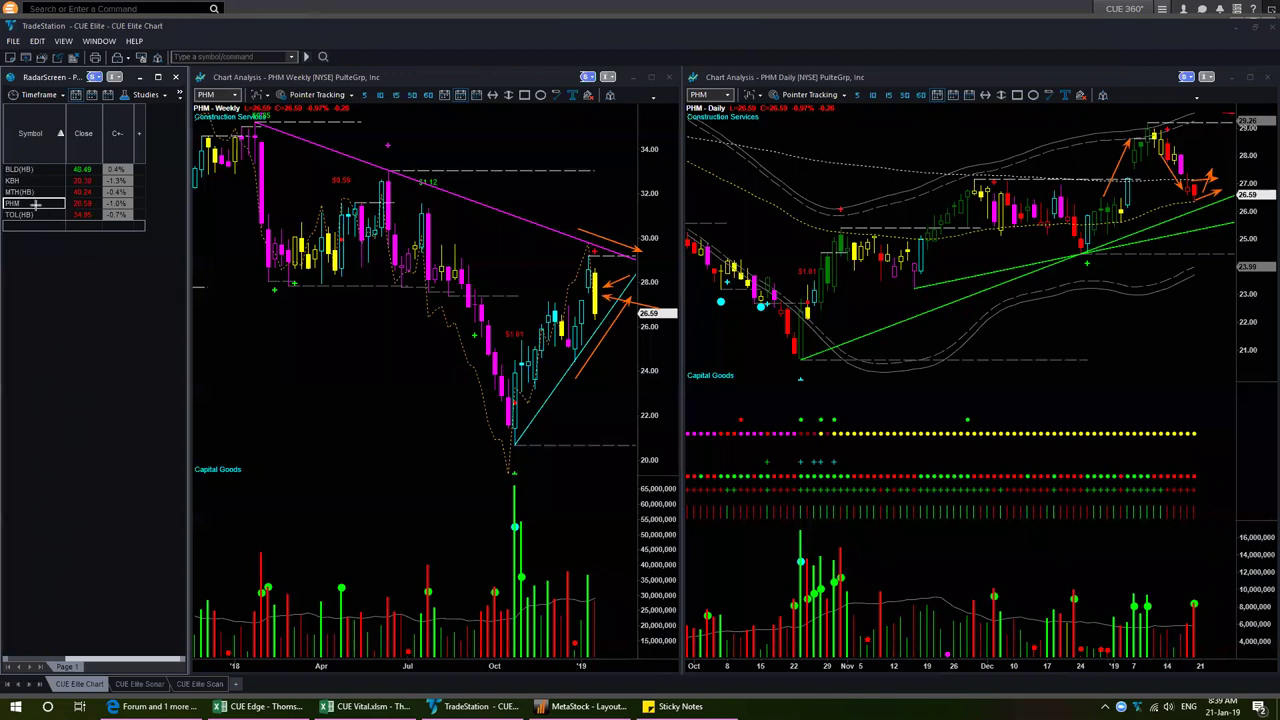
# Point out the homebuilder symbols in RadarScreen with arrows and erase all the drawn arrows
pyautogui.moveTo(45, 168); pyautogui.dragTo(49, 206)
pyautogui.moveTo(52, 151); pyautogui.dragTo(37, 192)
pyautogui.press('e')
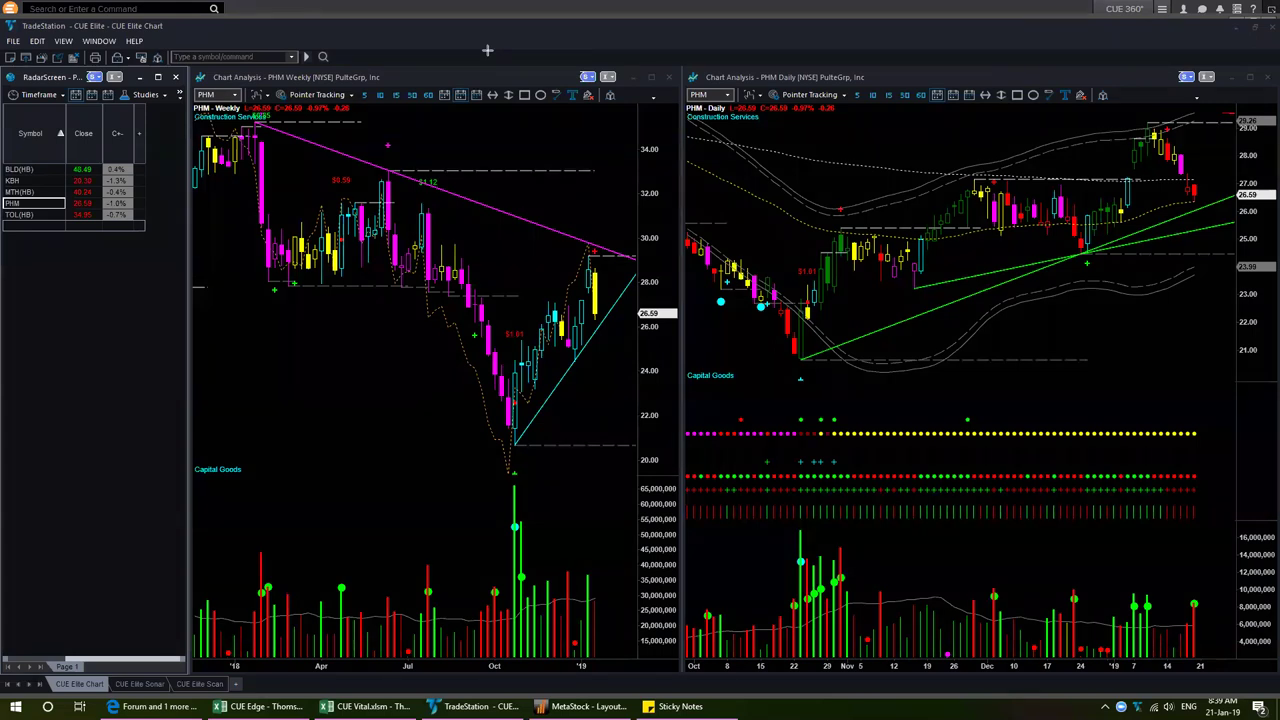
# Display the TOL charts and mark the weekly October low signal, the rally from December and the latest high with arrows
pyautogui.click(38, 214)
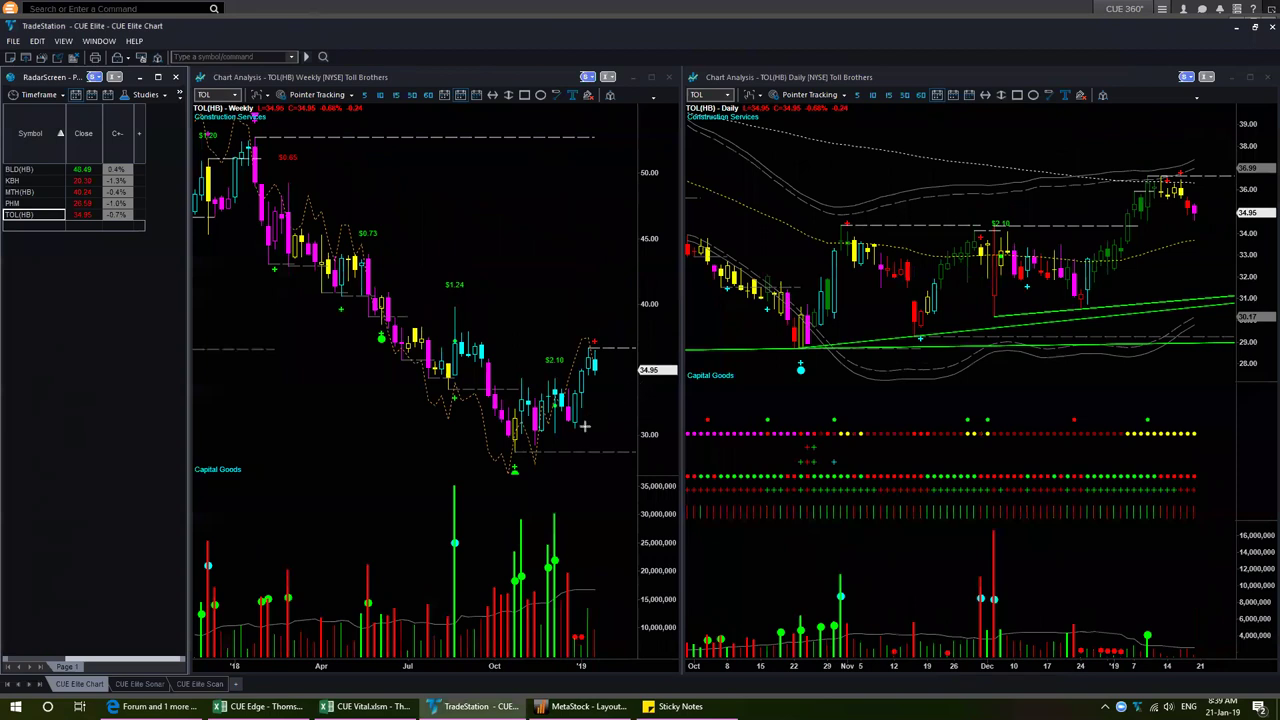
pyautogui.moveTo(586, 426); pyautogui.dragTo(612, 356)
pyautogui.moveTo(410, 463); pyautogui.dragTo(503, 474)
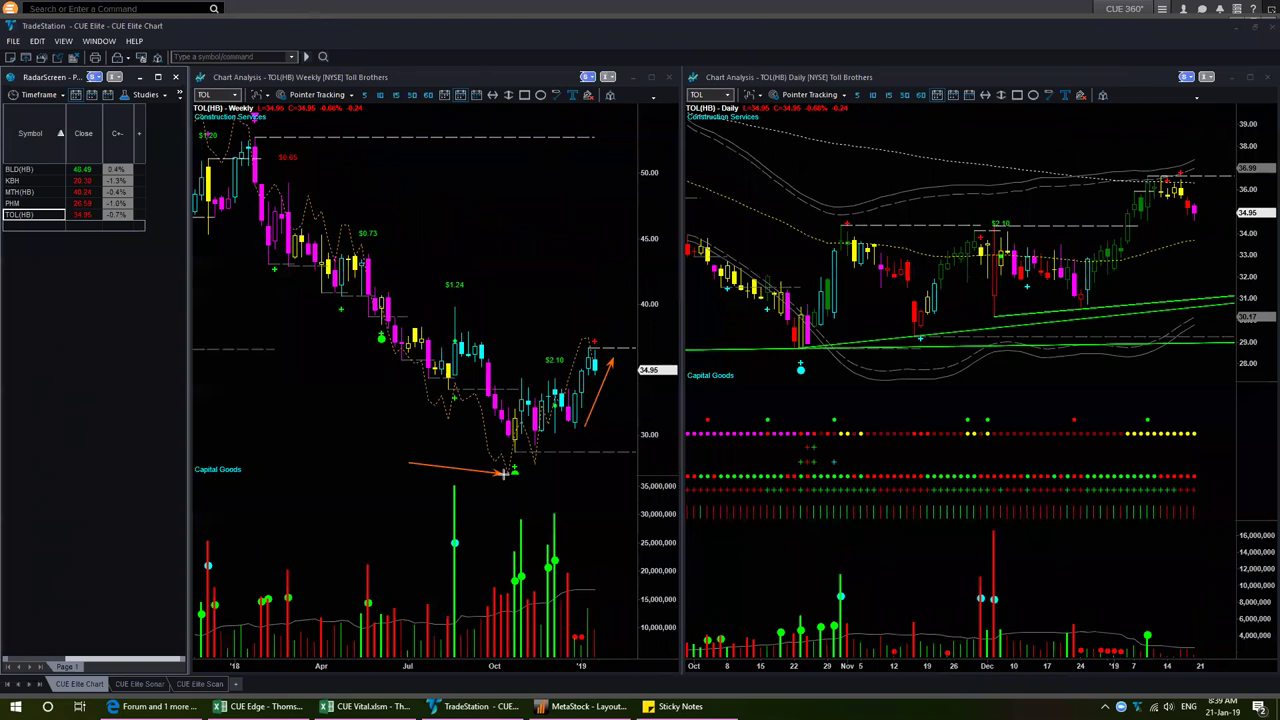
pyautogui.moveTo(621, 311); pyautogui.dragTo(599, 352)
# Mark TOL's October low dot, January rise and latest pullback on the daily chart with arrows, and erase them
pyautogui.moveTo(748, 392); pyautogui.dragTo(797, 376)
pyautogui.moveTo(1090, 245); pyautogui.dragTo(1137, 174)
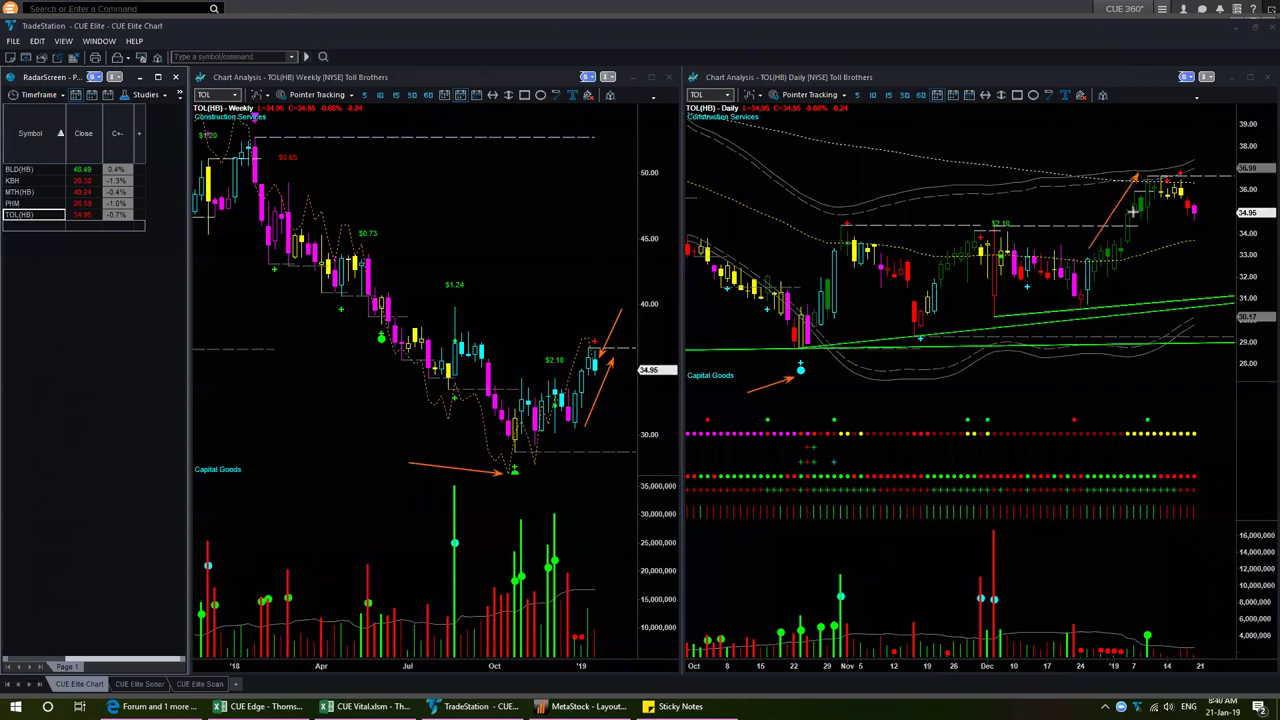
pyautogui.moveTo(1170, 195)
pyautogui.mouseDown()
pyautogui.moveTo(1204, 228)
pyautogui.moveTo(1222, 201)
pyautogui.mouseUp()
pyautogui.press('e')
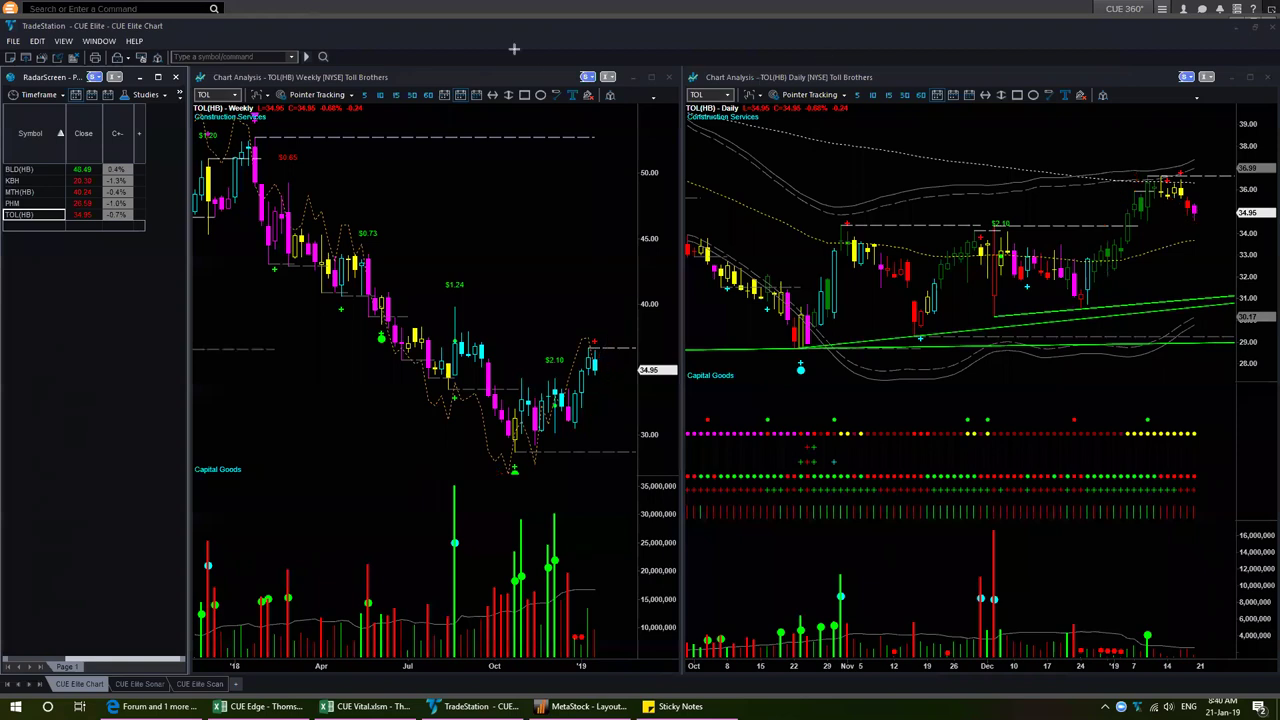
# Clear the symbols from RadarScreen and select the Valuation to EPS YoY Qtr-0 cells of KBH to MTH on CUE Edge's Stock sheet
pyautogui.click(58, 353)
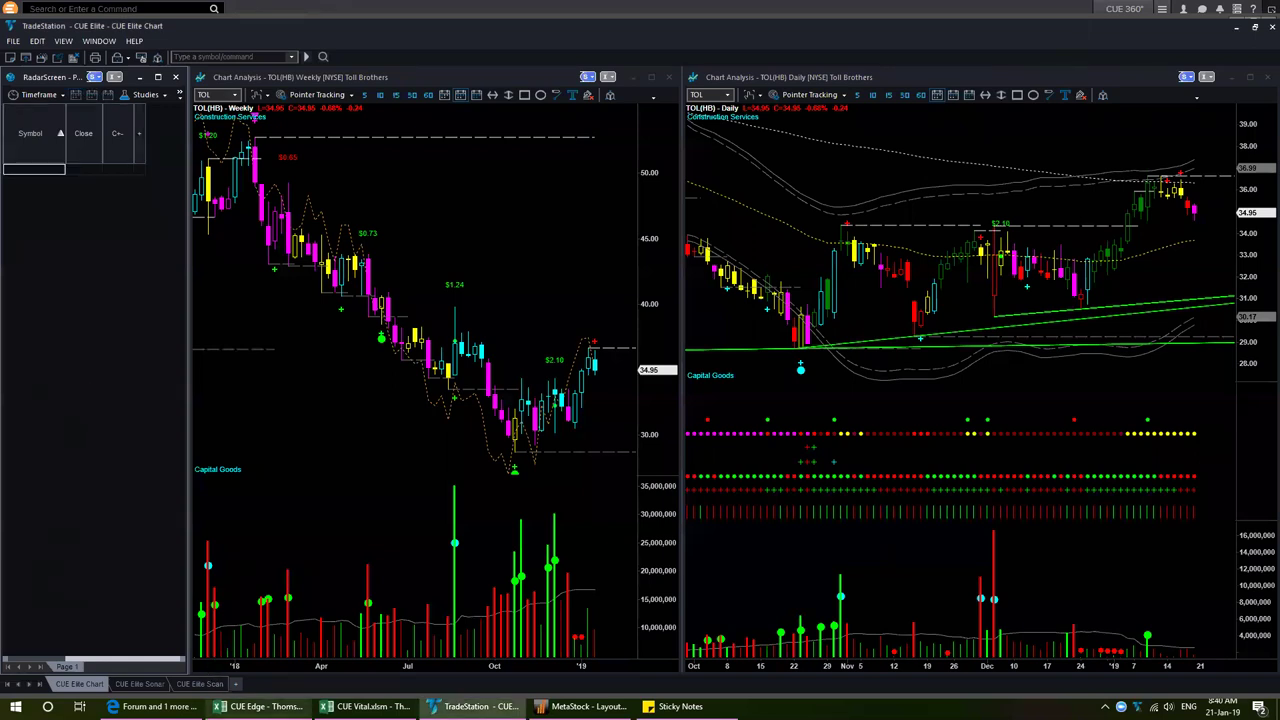
pyautogui.hotkey('alt', 'Tab')
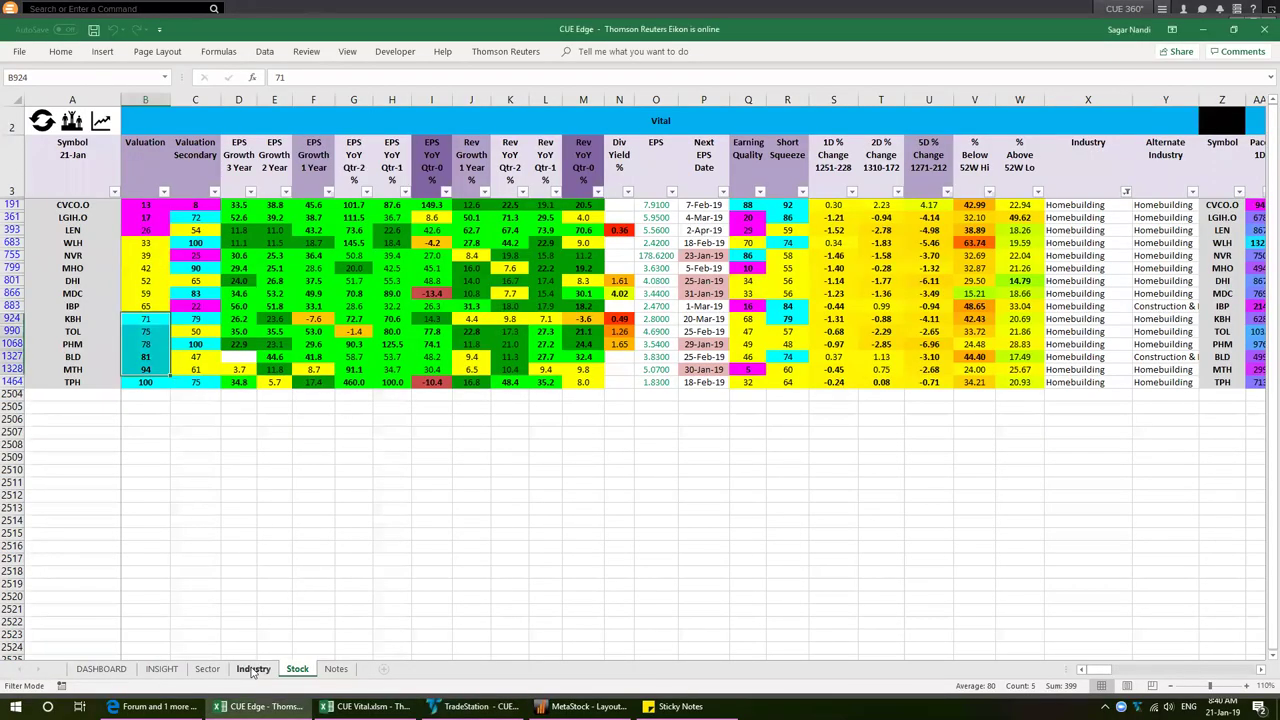
pyautogui.hotkey('ctrl', 'pageup')
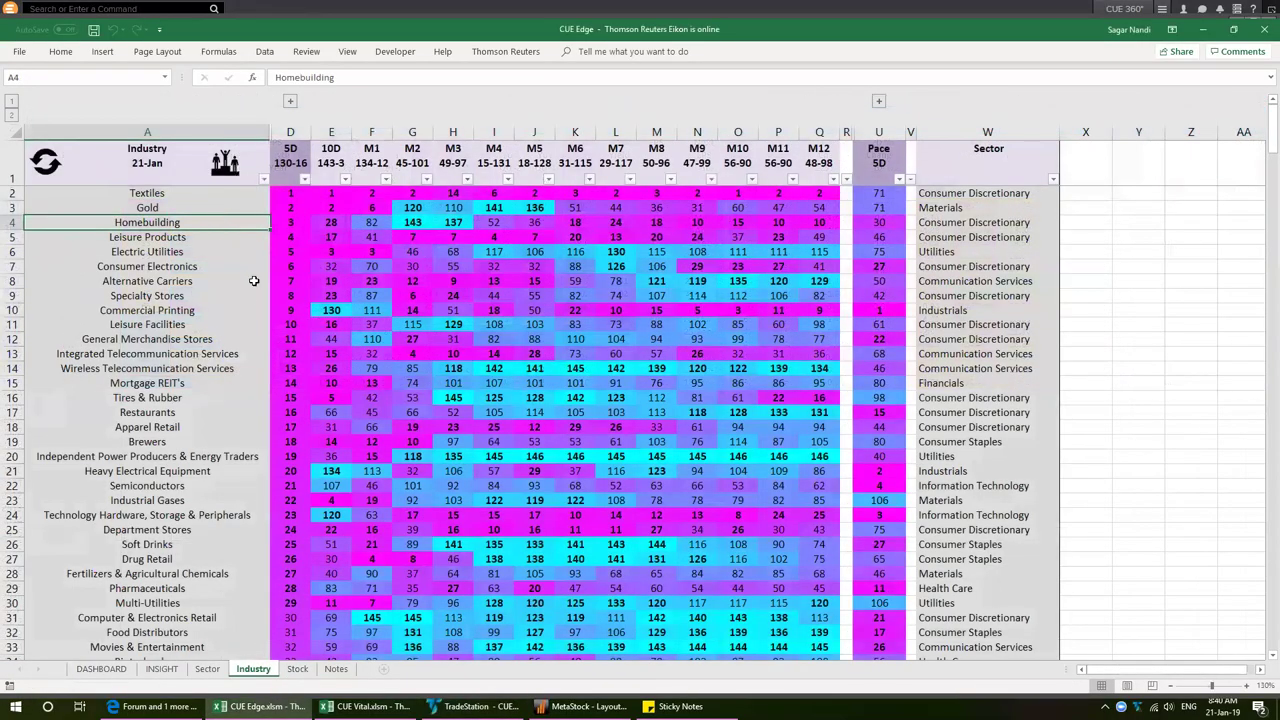
pyautogui.click(297, 669)
pyautogui.moveTo(148, 318); pyautogui.dragTo(432, 370)
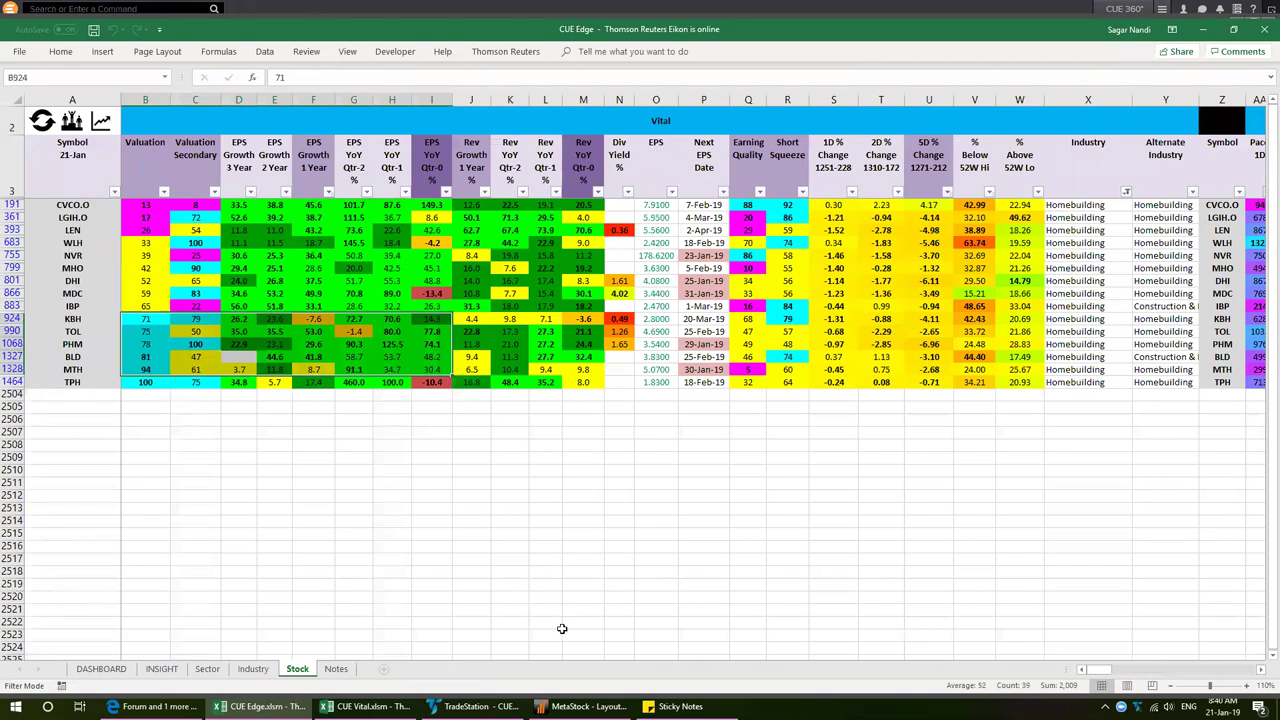
# Open the meeting note in Sticky Notes and review the Pressure Extreme, Pressure U Turn and Reversal at Price Extreme descriptions in section 3
pyautogui.click(470, 706)
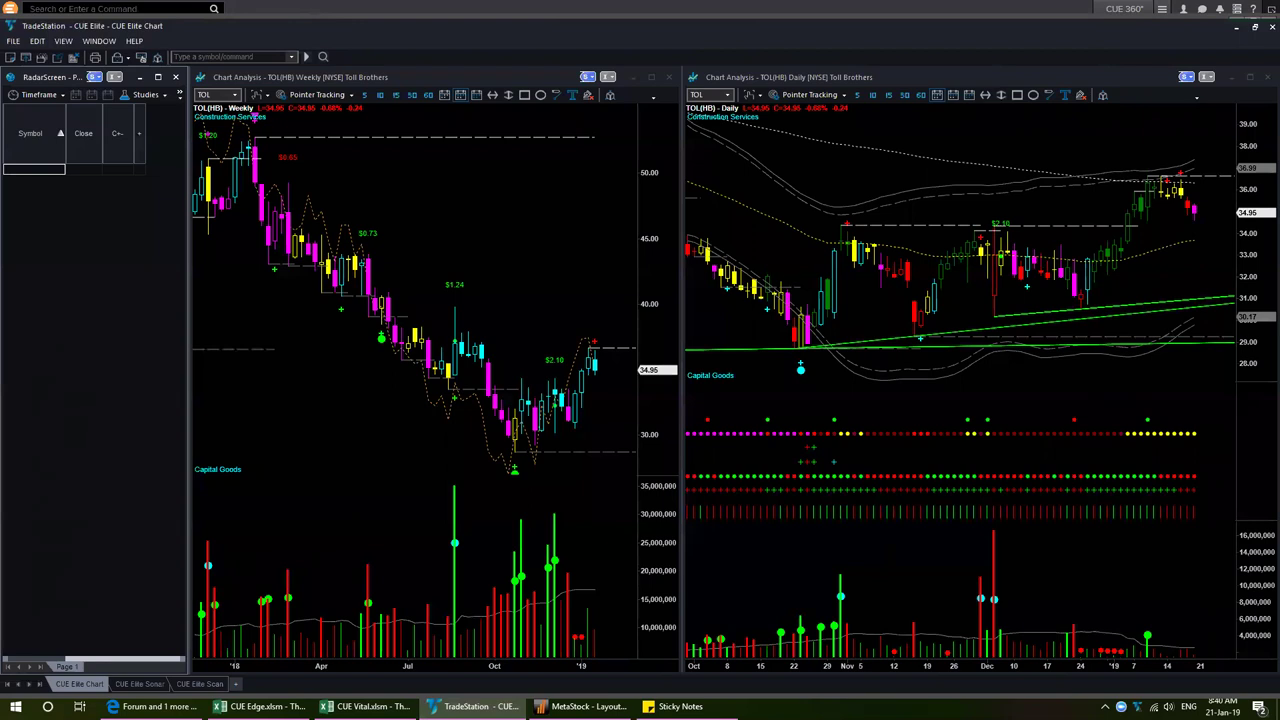
pyautogui.click(680, 706)
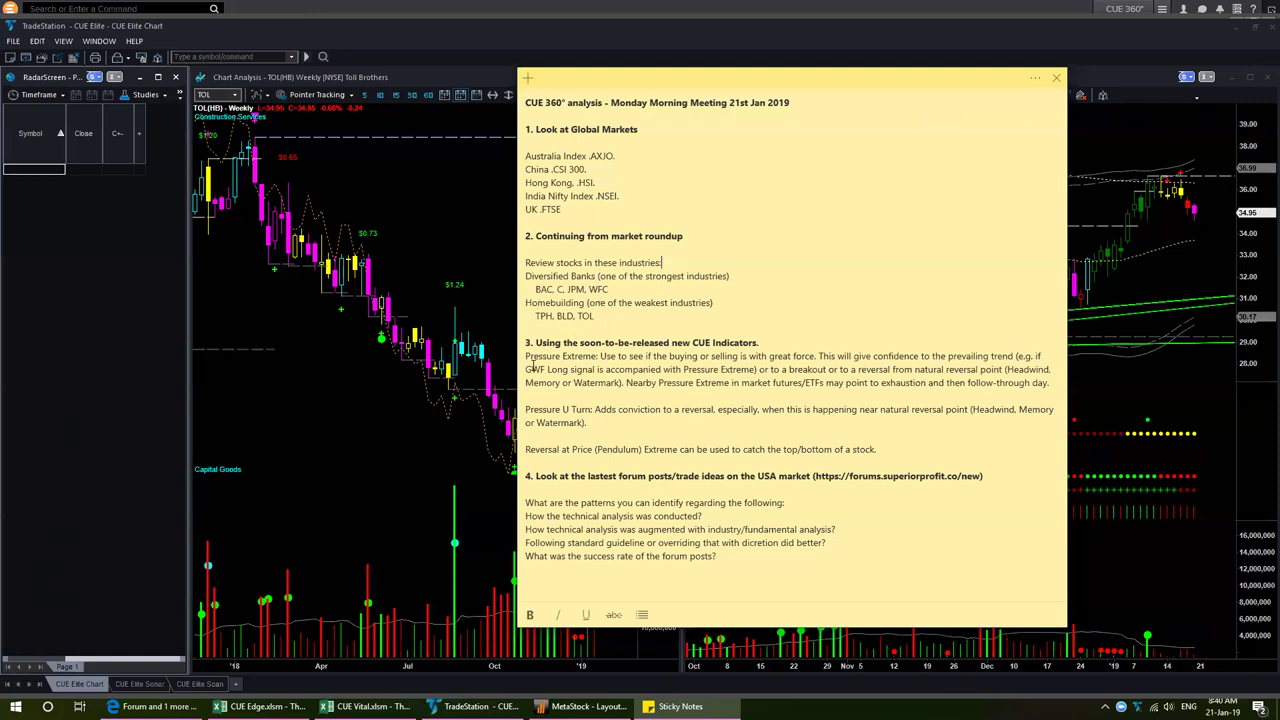
pyautogui.click(524, 355)
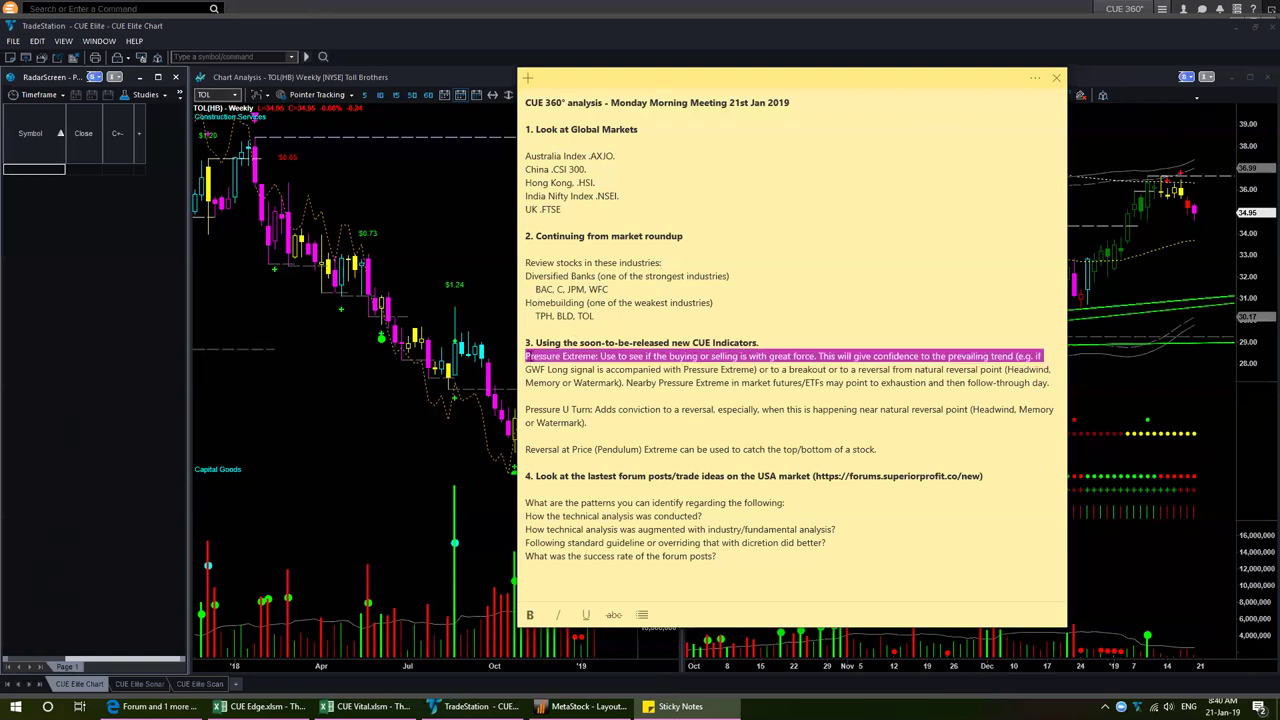
pyautogui.click(564, 358)
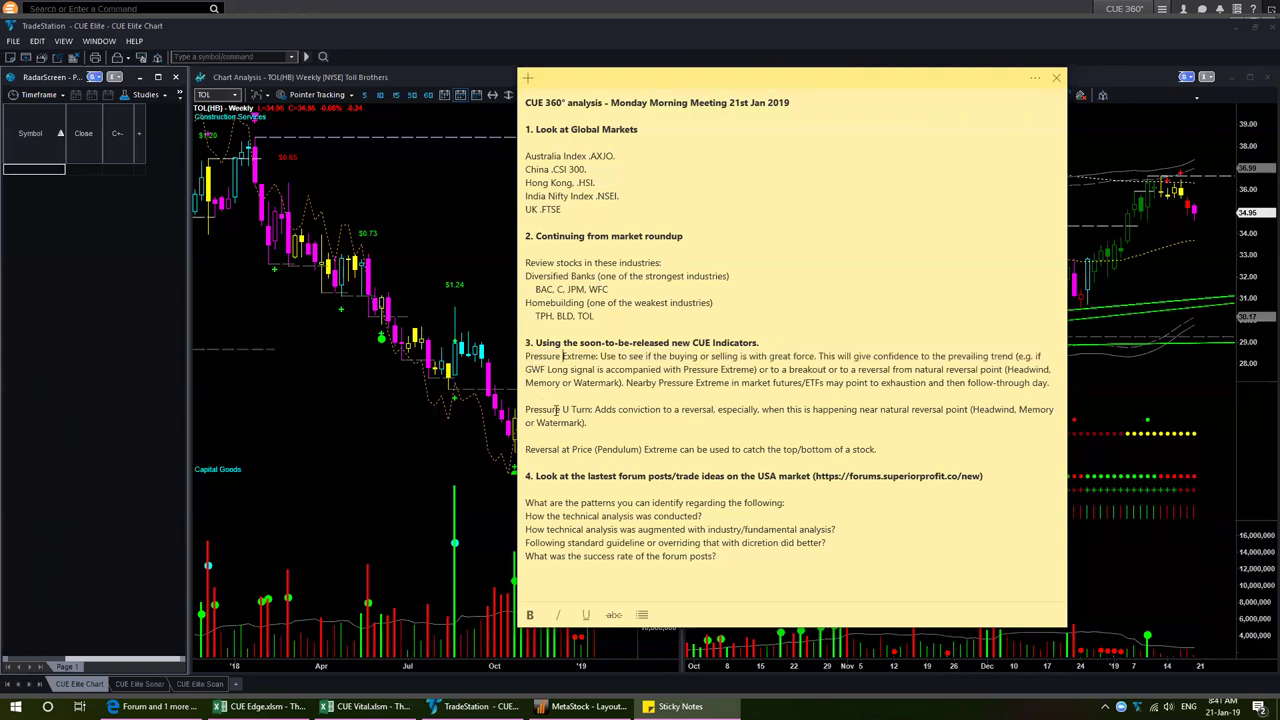
pyautogui.moveTo(526, 449); pyautogui.dragTo(656, 450)
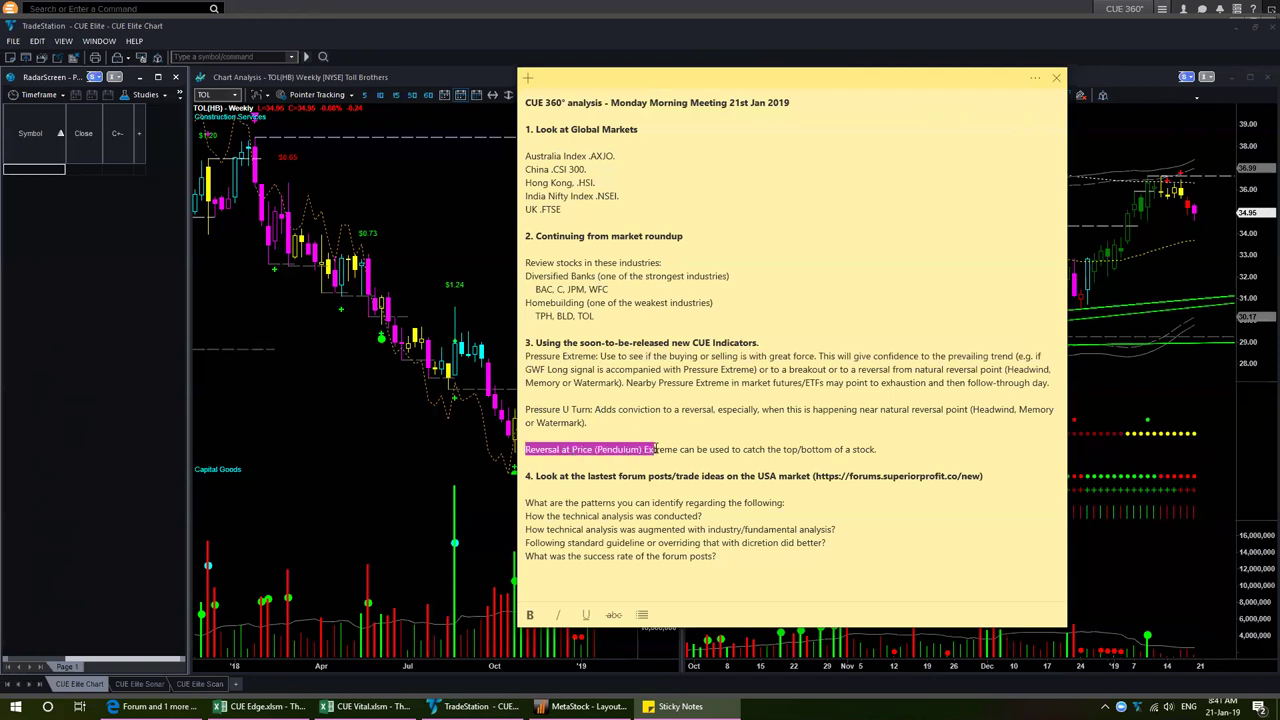
pyautogui.click(814, 381)
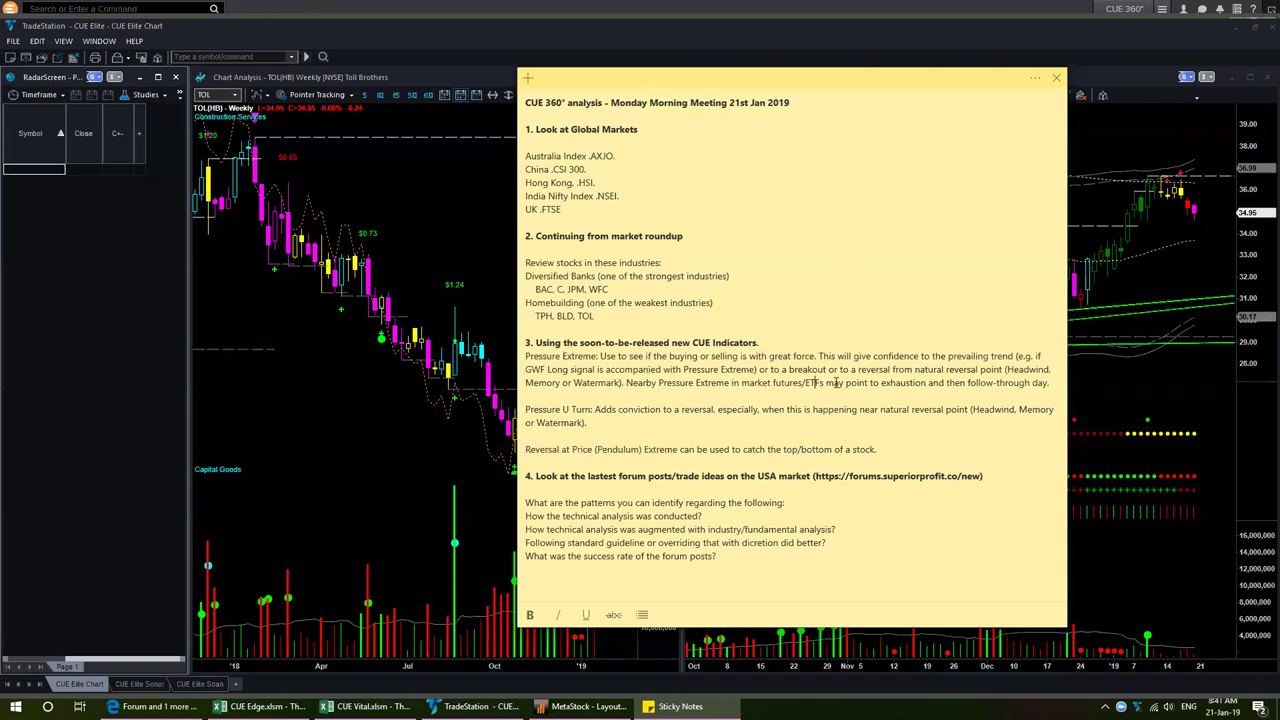
pyautogui.moveTo(627, 382); pyautogui.dragTo(1050, 382)
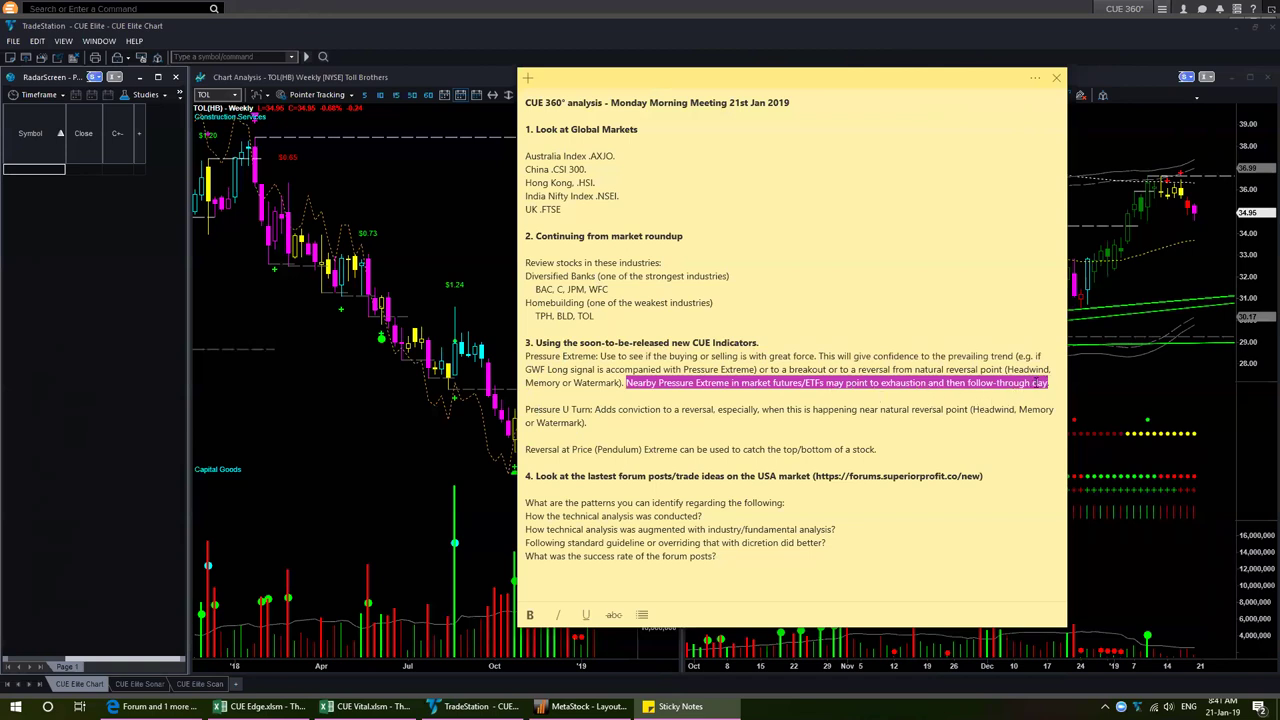
# Return to TradeStation and load SPY in the weekly and daily charts
pyautogui.click(1170, 379)
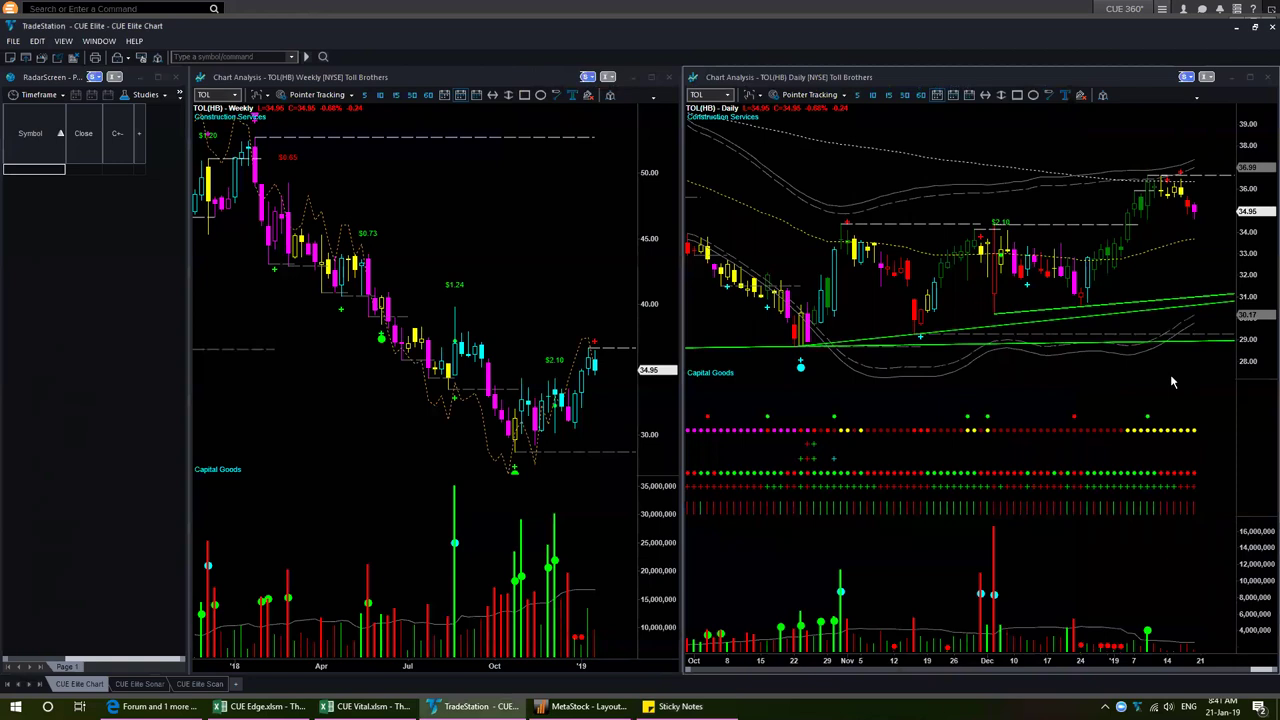
pyautogui.write('spy')
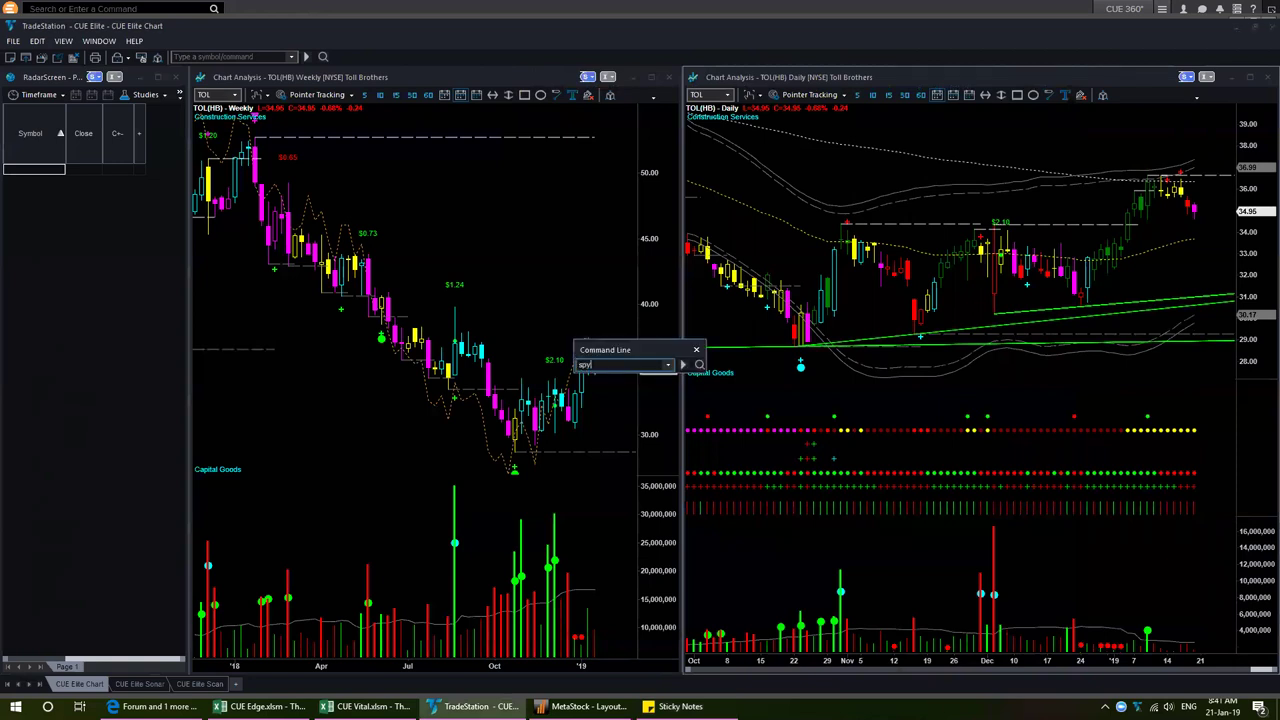
pyautogui.press('Return')
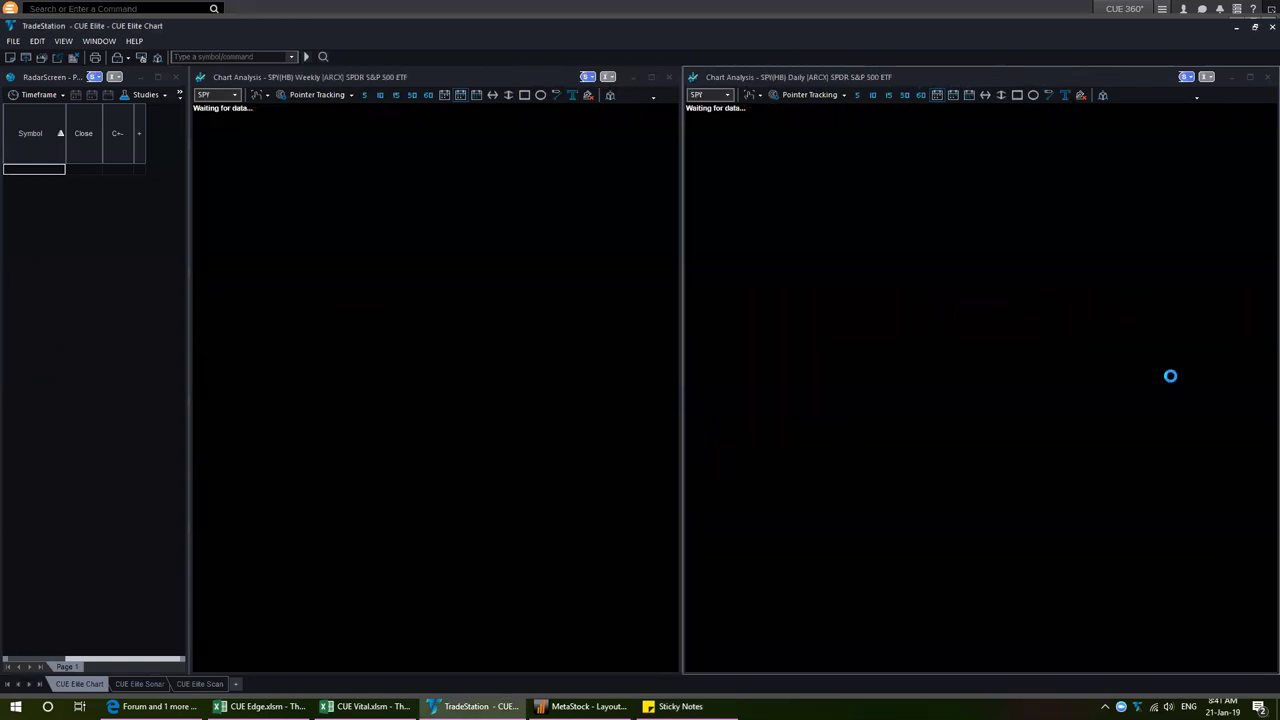
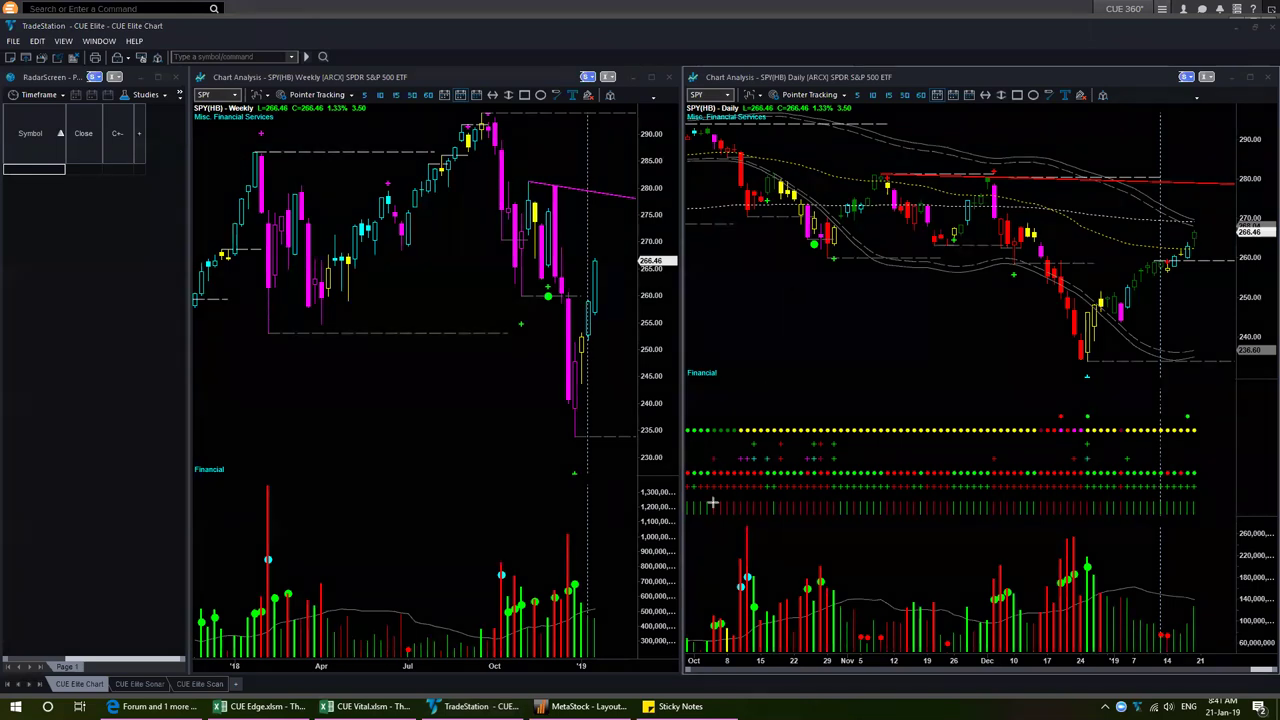
# Mark SPY's weekly drop into the December low and the late-December reversal signals on the daily chart with arrows
pyautogui.moveTo(551, 312); pyautogui.dragTo(573, 451)
pyautogui.click(1111, 396)
pyautogui.moveTo(1090, 381); pyautogui.dragTo(1091, 383)
pyautogui.click(1104, 452)
pyautogui.moveTo(1104, 452)
pyautogui.mouseDown()
pyautogui.moveTo(1096, 459)
pyautogui.moveTo(1094, 442)
pyautogui.mouseUp()
pyautogui.click(1110, 437)
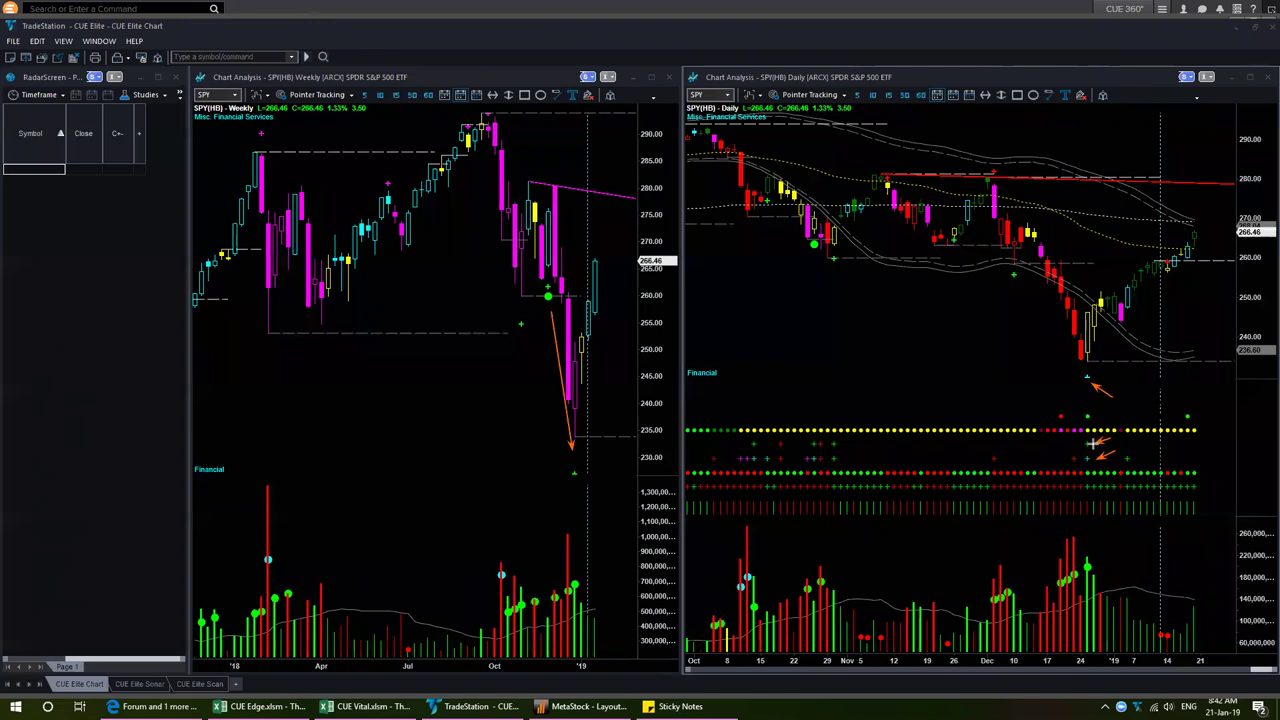
# Point arrows at SPY's remaining signals around the December low and the early-January rebound, dismiss the mail notification, and erase the arrows
pyautogui.click(1096, 442)
pyautogui.click(1057, 452)
pyautogui.moveTo(1057, 452); pyautogui.dragTo(1070, 456)
pyautogui.click(1070, 456)
pyautogui.click(1050, 435)
pyautogui.click(1069, 396)
pyautogui.click(1090, 367)
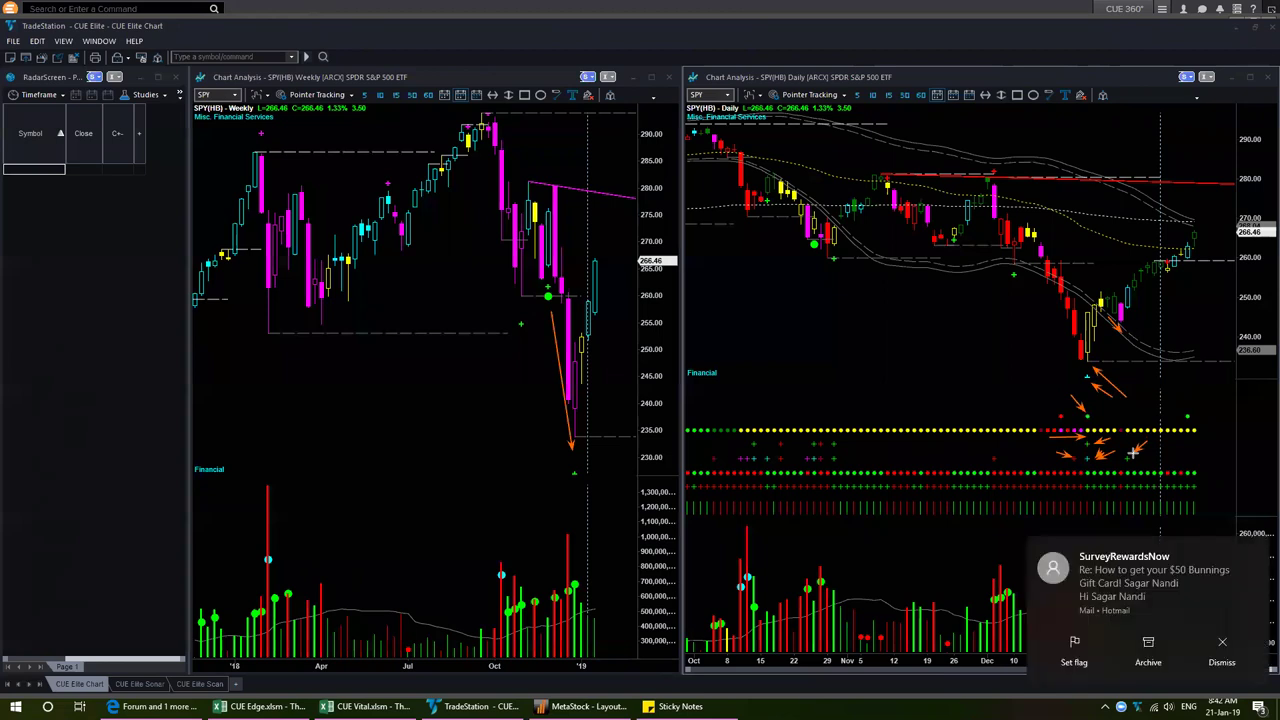
pyautogui.click(1224, 650)
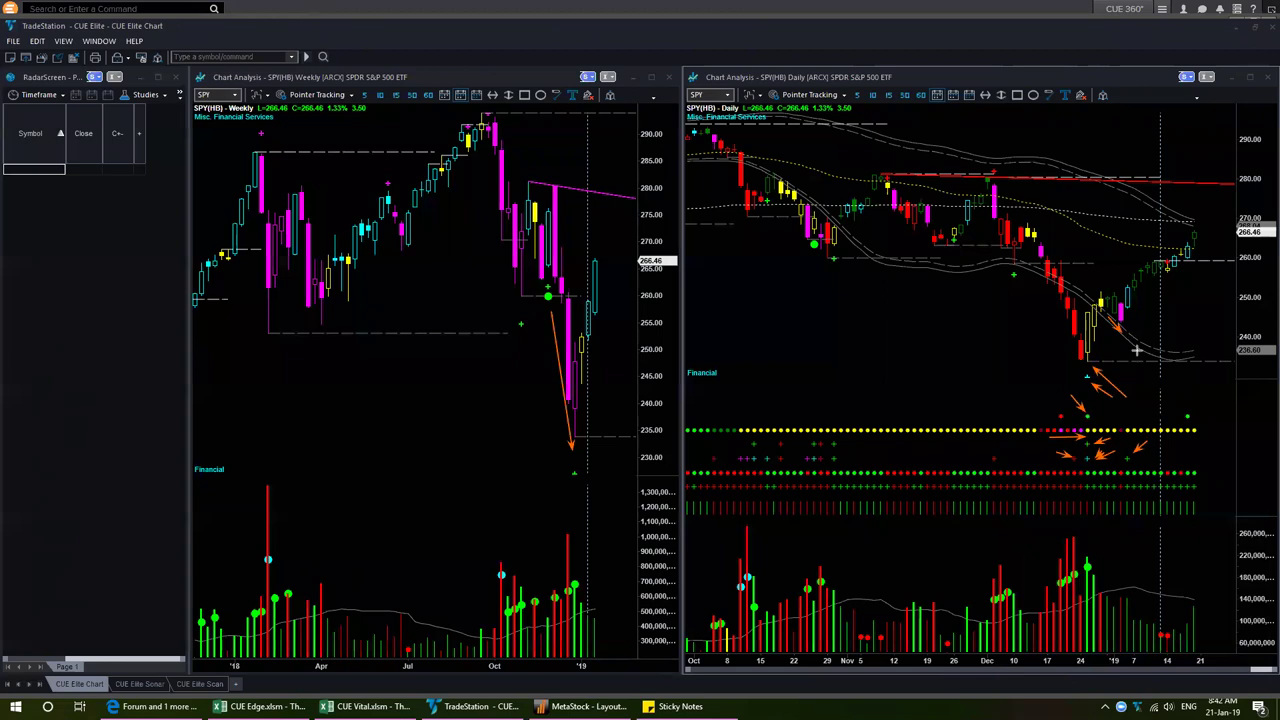
pyautogui.moveTo(1156, 340); pyautogui.dragTo(1128, 310)
pyautogui.press('e')
# Mark SPY's early-January follow-through bar and the indicator signals below the late-December low with fresh arrows on the daily chart
pyautogui.moveTo(1144, 360); pyautogui.dragTo(1128, 316)
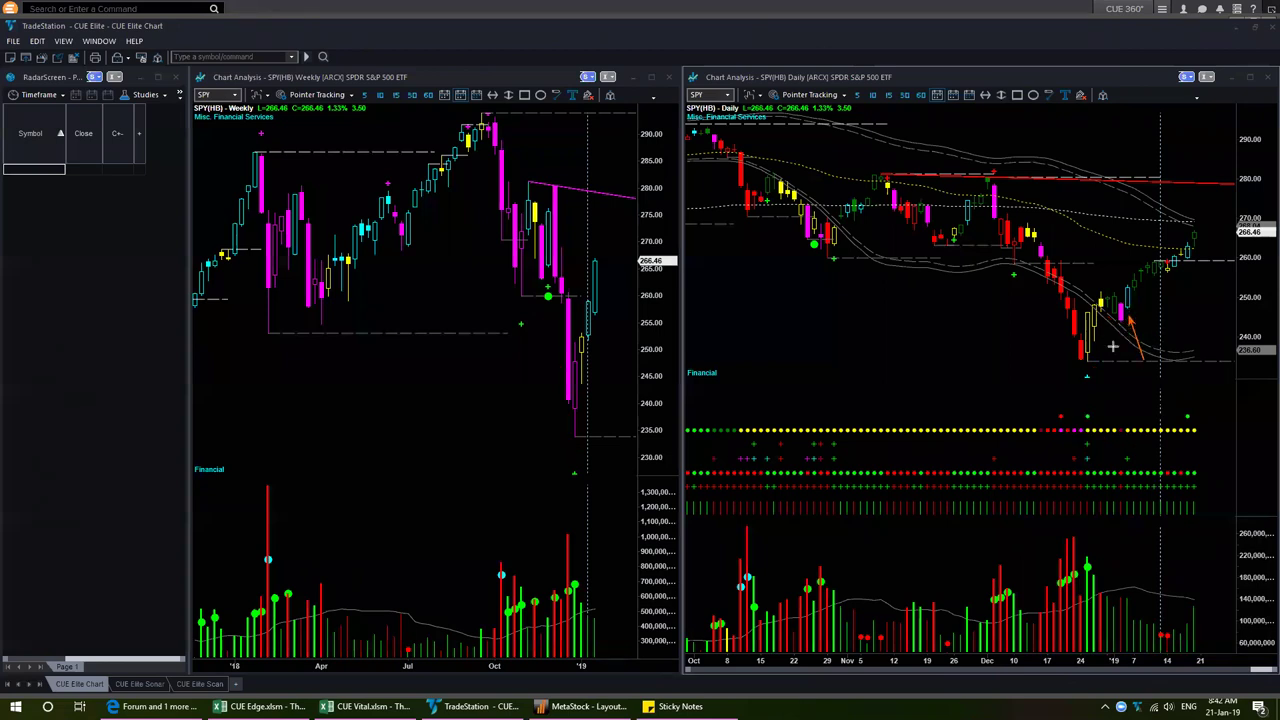
pyautogui.moveTo(1042, 399); pyautogui.dragTo(1086, 381)
pyautogui.moveTo(1129, 391)
pyautogui.mouseDown()
pyautogui.moveTo(1091, 412)
pyautogui.moveTo(1083, 436)
pyautogui.moveTo(1104, 434)
pyautogui.moveTo(1095, 456)
pyautogui.mouseUp()
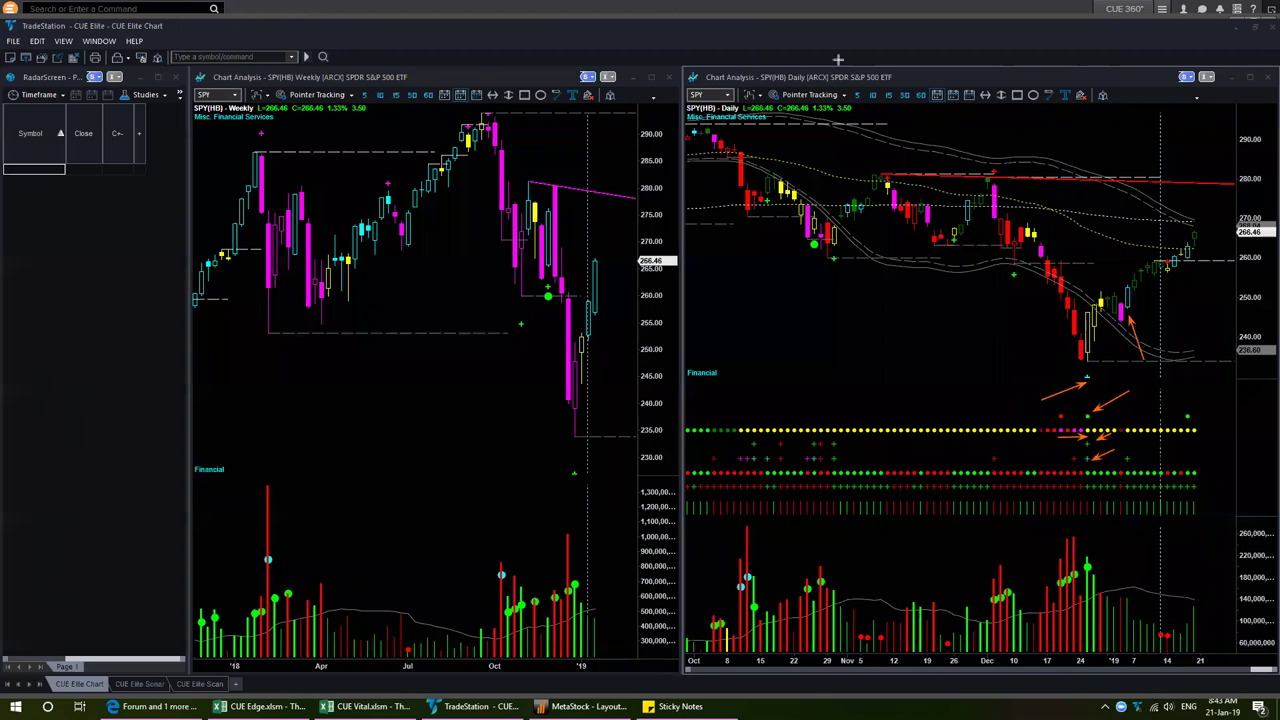
# Erase the arrows and load QQQ in the weekly and daily charts
pyautogui.press('Escape')
pyautogui.write('qqq')
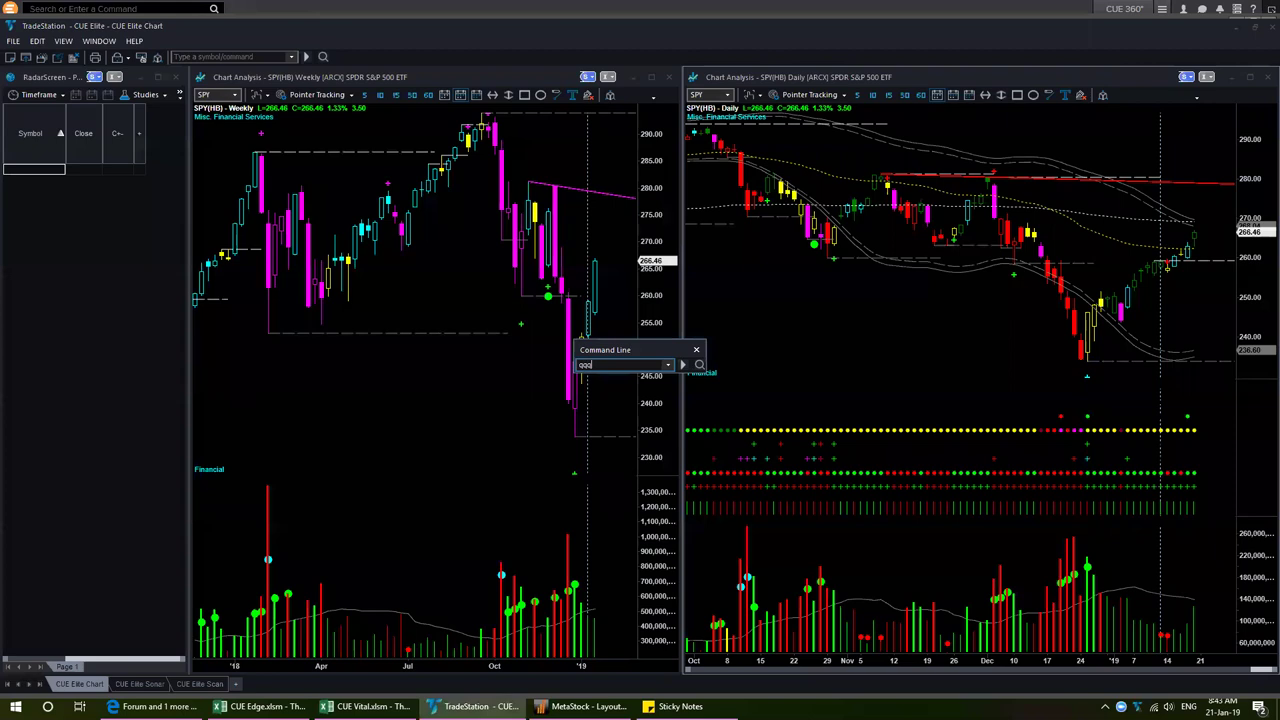
pyautogui.press('Return')
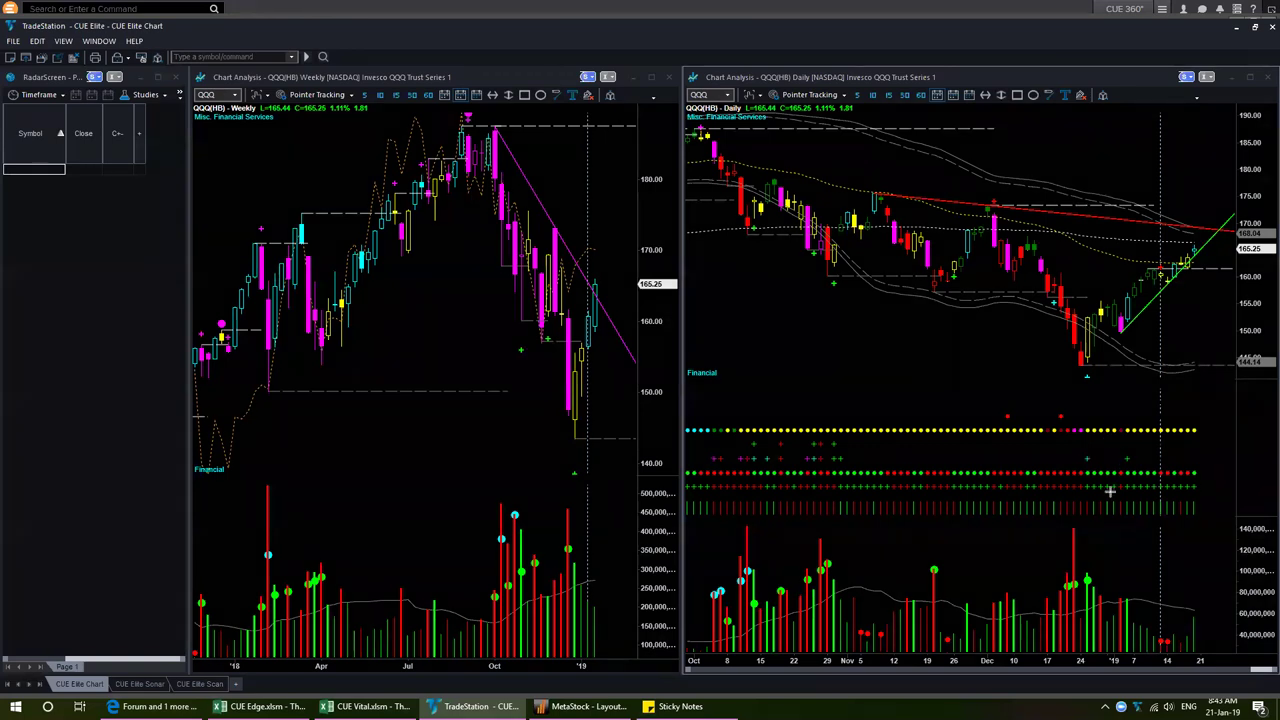
# Mark QQQ's late-December low signals and the early-January follow-through bar with its indicator cross on the daily chart with arrows
pyautogui.moveTo(1123, 450)
pyautogui.mouseDown()
pyautogui.moveTo(1097, 457)
pyautogui.moveTo(1094, 445)
pyautogui.mouseUp()
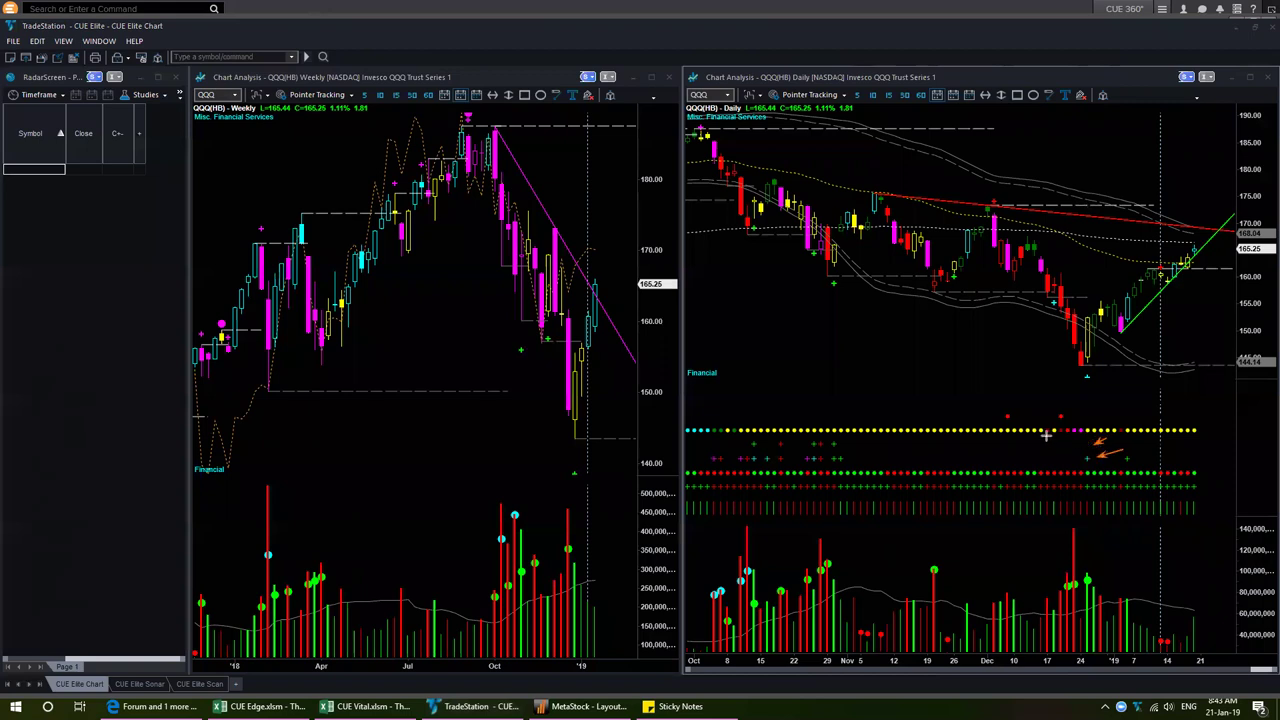
pyautogui.moveTo(1051, 437)
pyautogui.mouseDown()
pyautogui.moveTo(1088, 438)
pyautogui.moveTo(1096, 416)
pyautogui.moveTo(1087, 423)
pyautogui.mouseUp()
pyautogui.click(1066, 404)
pyautogui.moveTo(1080, 383); pyautogui.dragTo(1086, 380)
pyautogui.moveTo(1153, 440); pyautogui.dragTo(1131, 456)
pyautogui.moveTo(1141, 364); pyautogui.dragTo(1131, 326)
# Erase the arrows and load DIA in the weekly and daily charts
pyautogui.press('e')
pyautogui.click(687, 51)
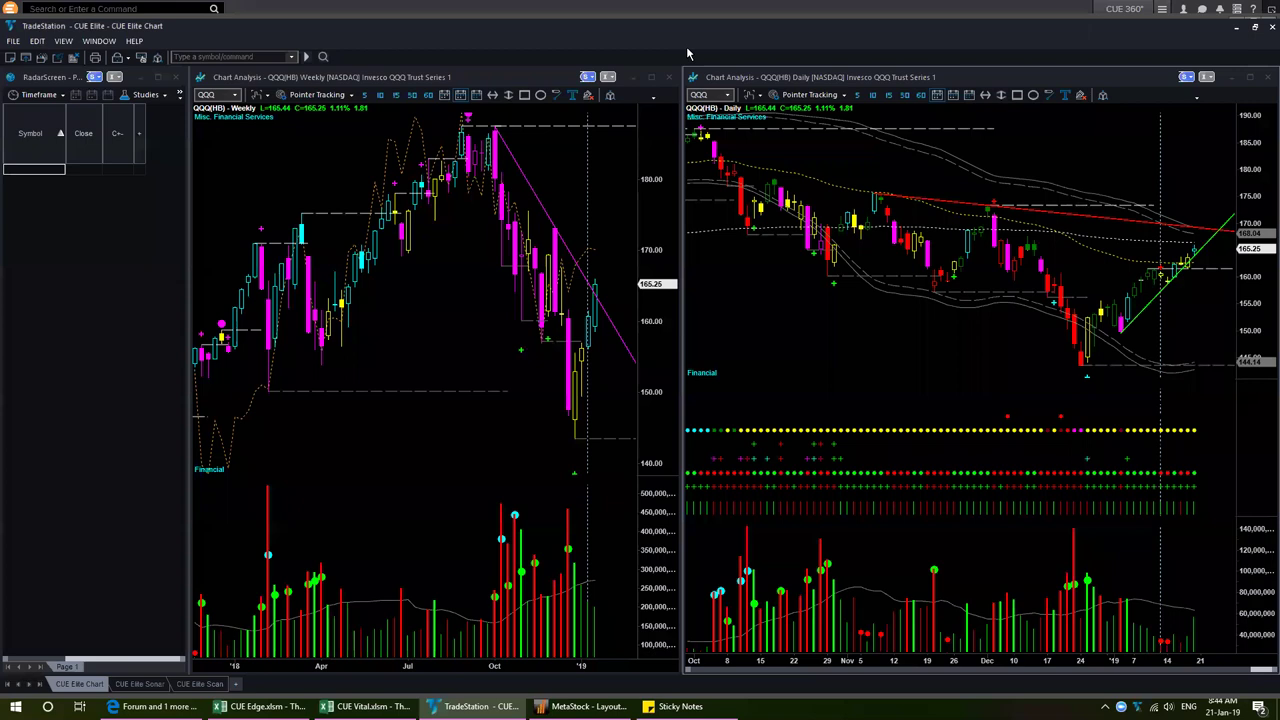
pyautogui.write('DIA')
pyautogui.press('Return')
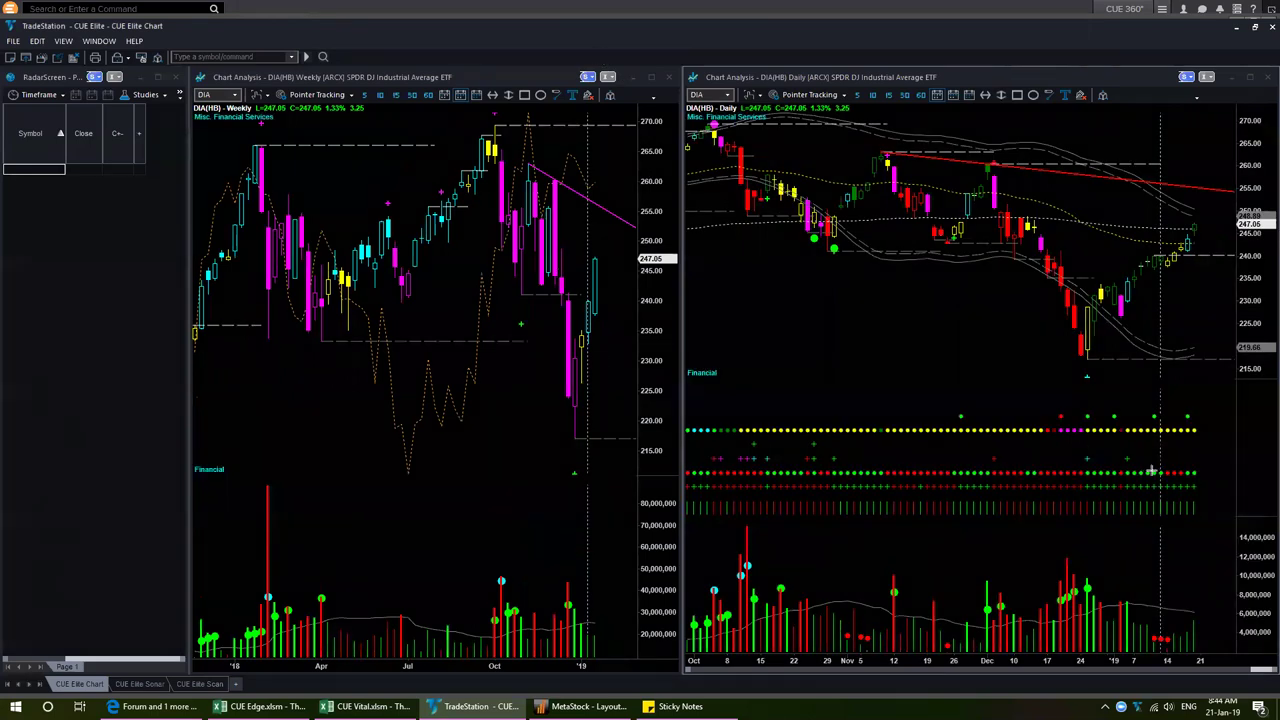
# Mark DIA's late-December low signals and connect the early-January bar to its indicator cross with arrows on the daily chart
pyautogui.moveTo(1118, 447); pyautogui.dragTo(1098, 458)
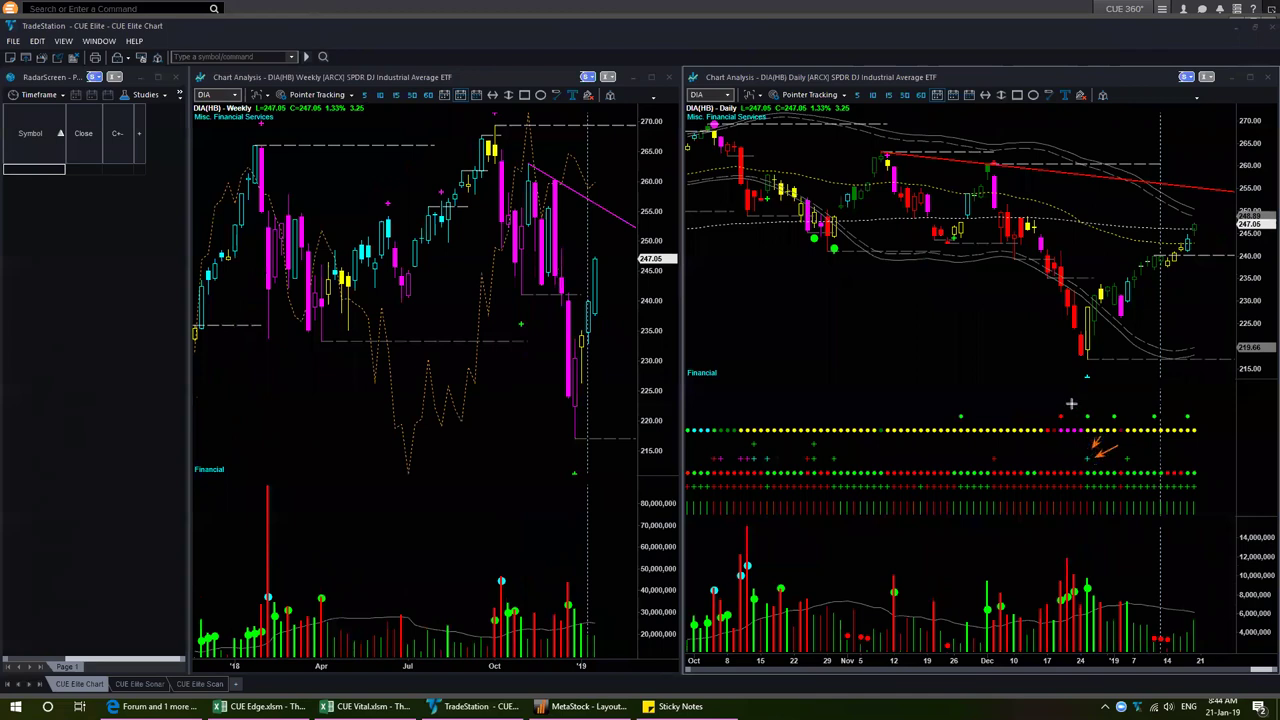
pyautogui.moveTo(1069, 391)
pyautogui.mouseDown()
pyautogui.moveTo(1087, 409)
pyautogui.moveTo(1084, 436)
pyautogui.moveTo(1095, 433)
pyautogui.mouseUp()
pyautogui.moveTo(1110, 391); pyautogui.dragTo(1088, 366)
pyautogui.moveTo(1143, 329)
pyautogui.mouseDown()
pyautogui.moveTo(1128, 307)
pyautogui.moveTo(1127, 448)
pyautogui.mouseUp()
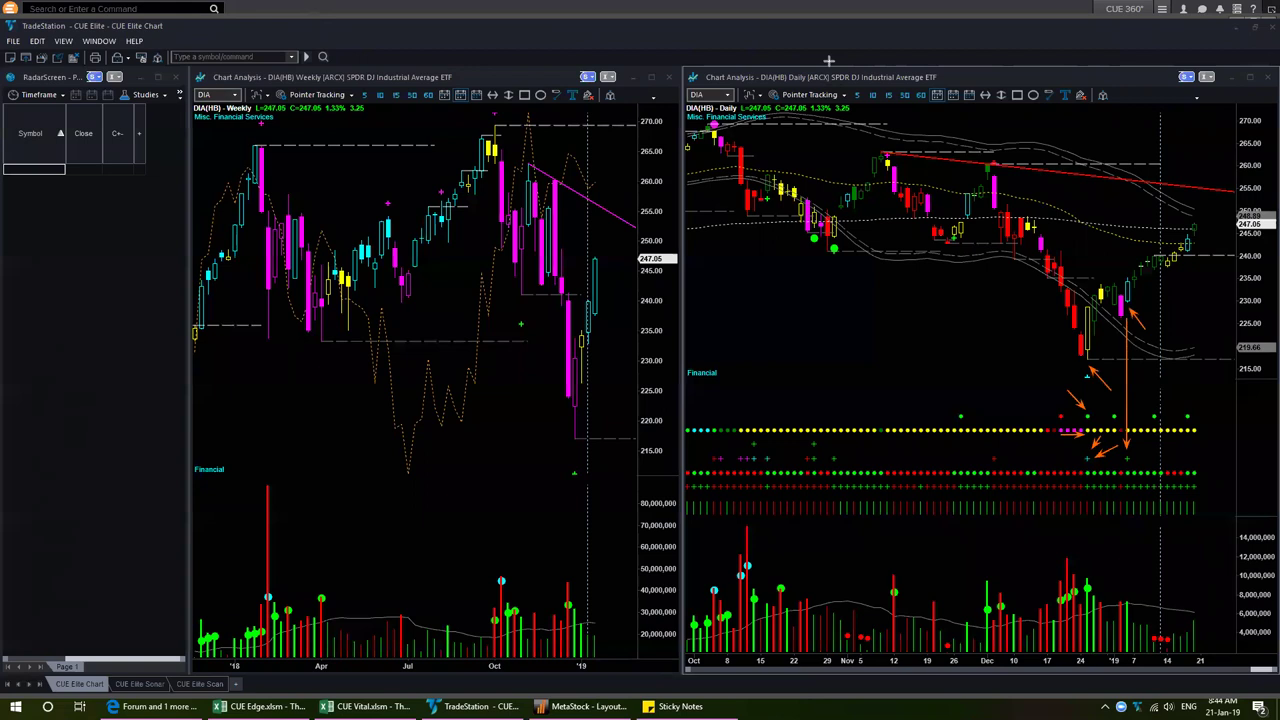
# Erase the arrows and load IWM in the weekly and daily charts
pyautogui.press('Escape')
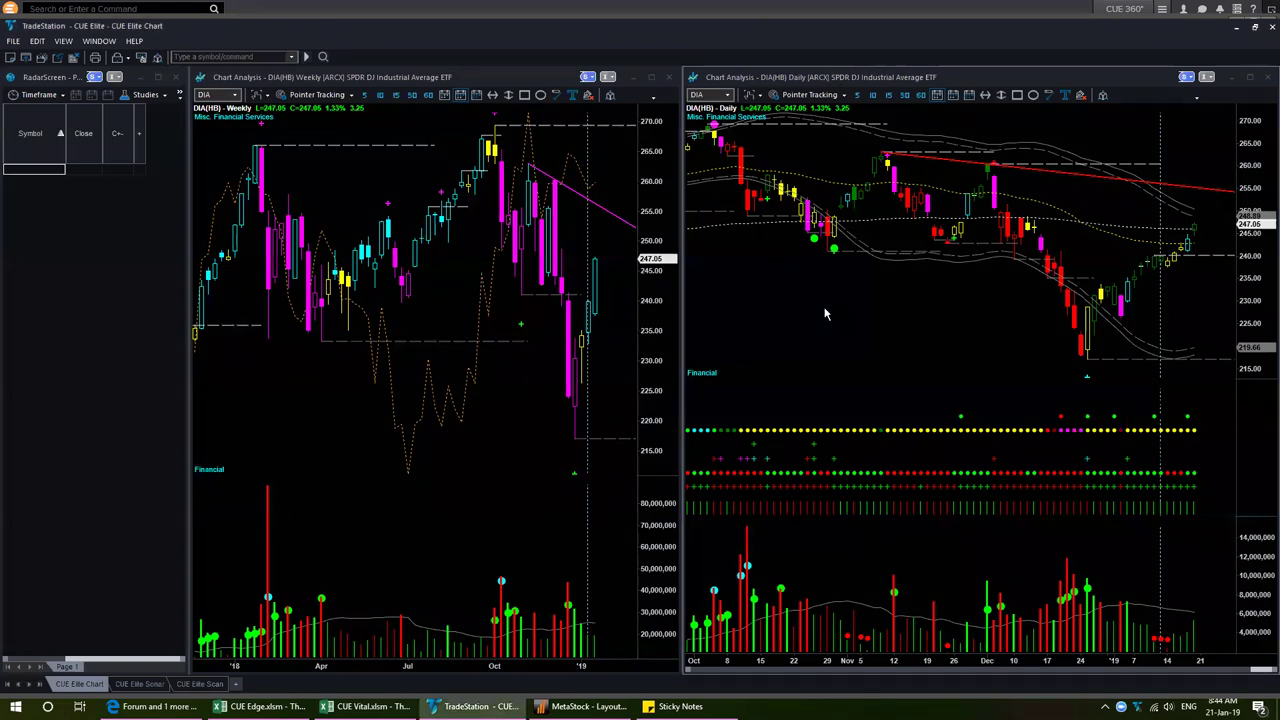
pyautogui.write('iwm')
pyautogui.press('Return')
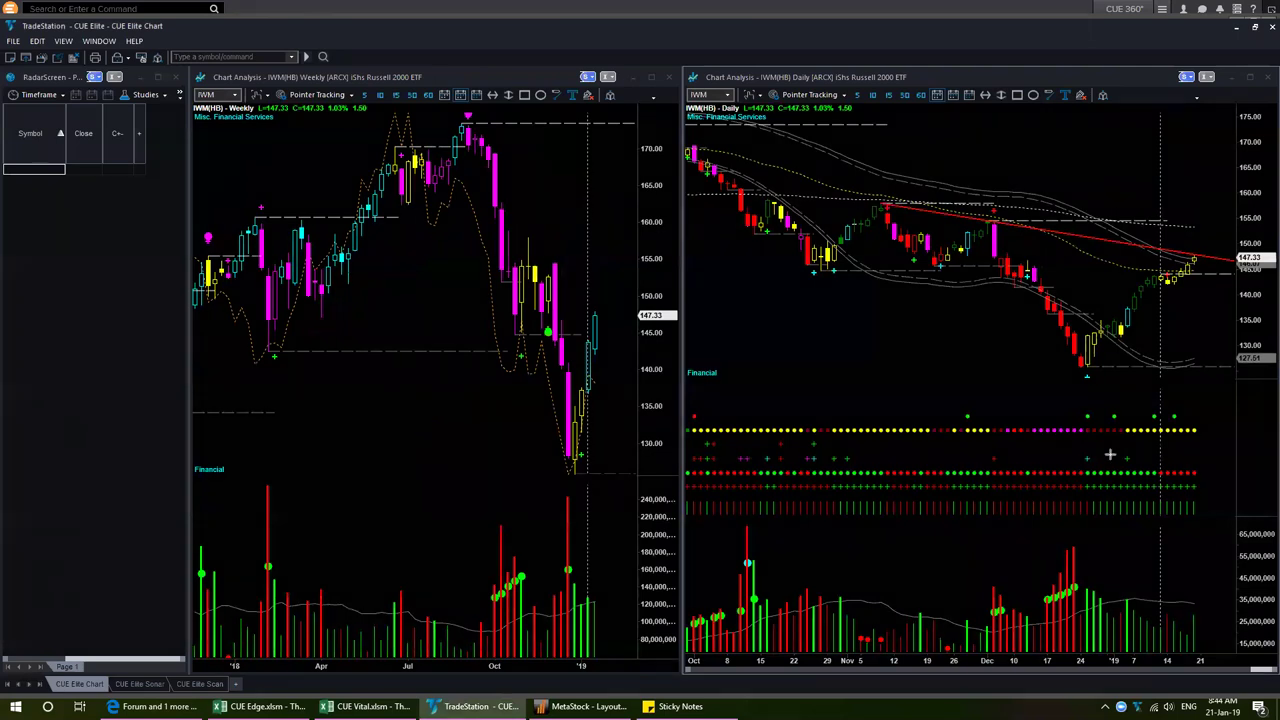
# Mark IWM's December low signals, the January rise and the falling red trendline on the daily chart with arrows, and erase them
pyautogui.moveTo(1120, 452)
pyautogui.mouseDown()
pyautogui.moveTo(1092, 458)
pyautogui.moveTo(1078, 442)
pyautogui.moveTo(1092, 440)
pyautogui.moveTo(1086, 414)
pyautogui.mouseUp()
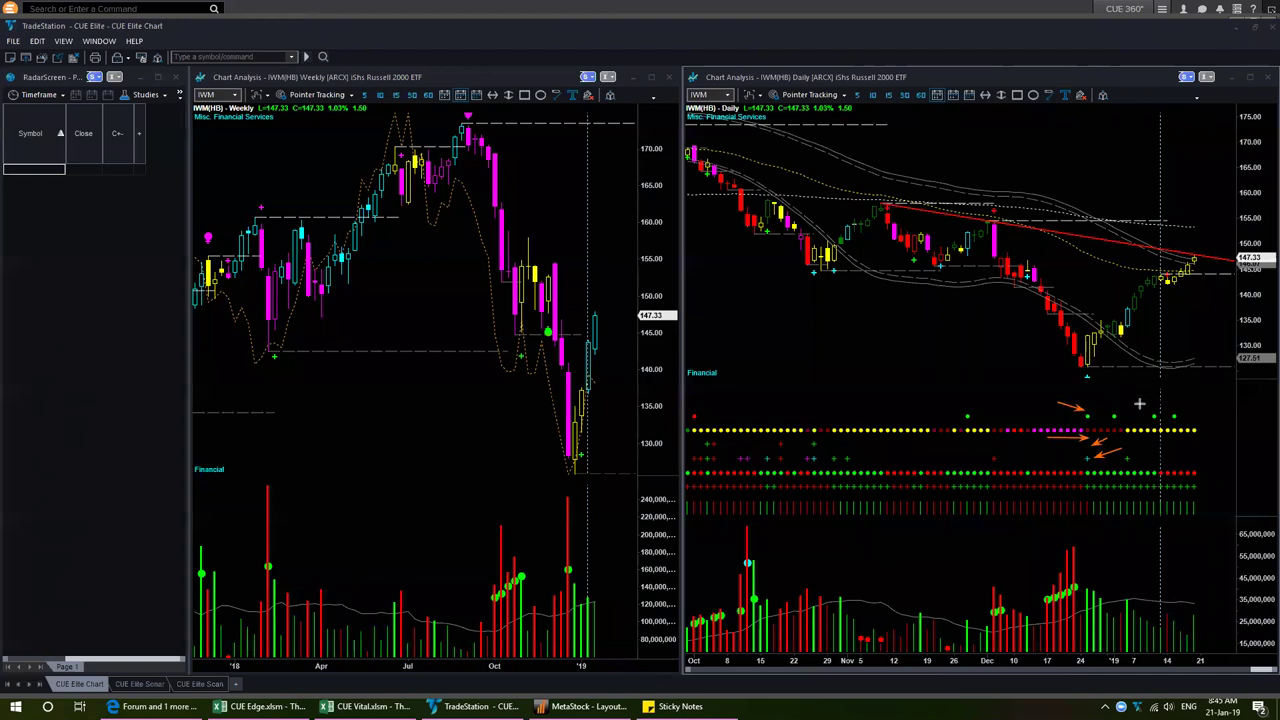
pyautogui.moveTo(1150, 440)
pyautogui.mouseDown()
pyautogui.moveTo(1130, 455)
pyautogui.moveTo(1130, 330)
pyautogui.mouseUp()
pyautogui.moveTo(1143, 325); pyautogui.dragTo(1212, 271)
pyautogui.moveTo(1092, 234); pyautogui.dragTo(1231, 258)
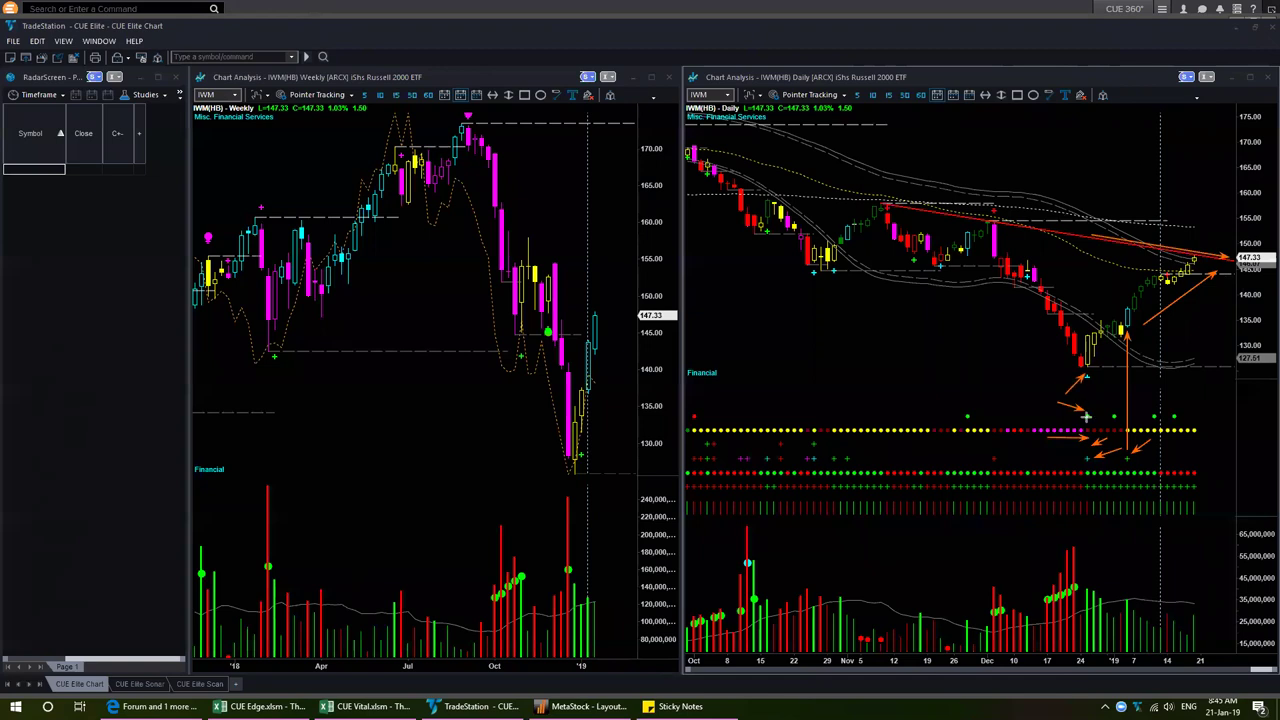
pyautogui.moveTo(1144, 380); pyautogui.dragTo(1128, 330)
pyautogui.moveTo(1212, 260); pyautogui.dragTo(1226, 288)
pyautogui.press('Delete')
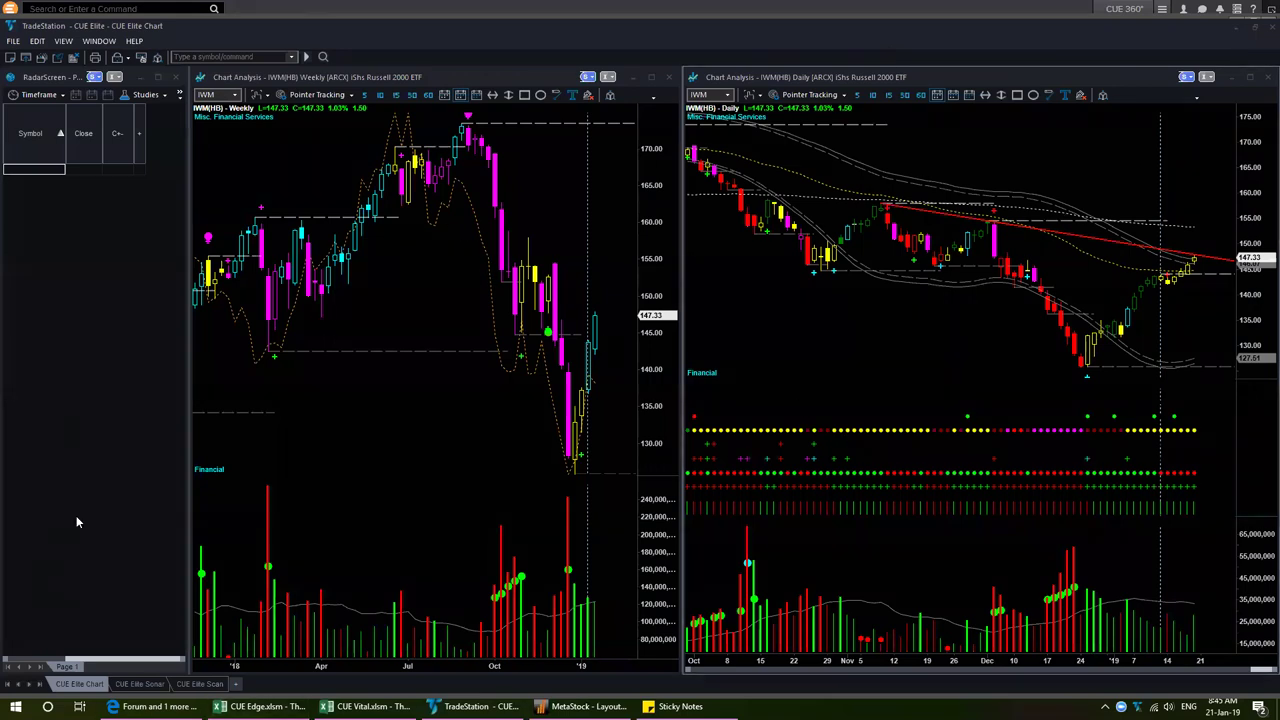
# Open the meeting note in Sticky Notes and review section 4 on the latest USA market forum posts and trade ideas
pyautogui.click(680, 706)
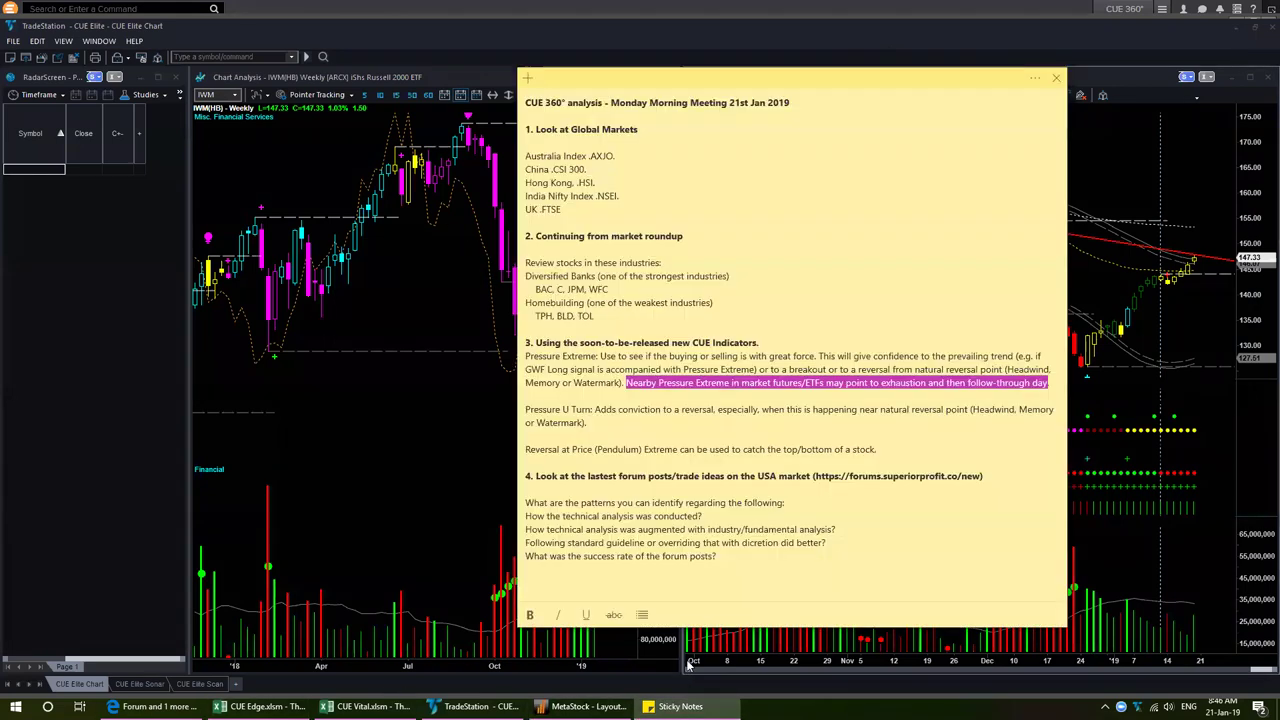
pyautogui.click(681, 432)
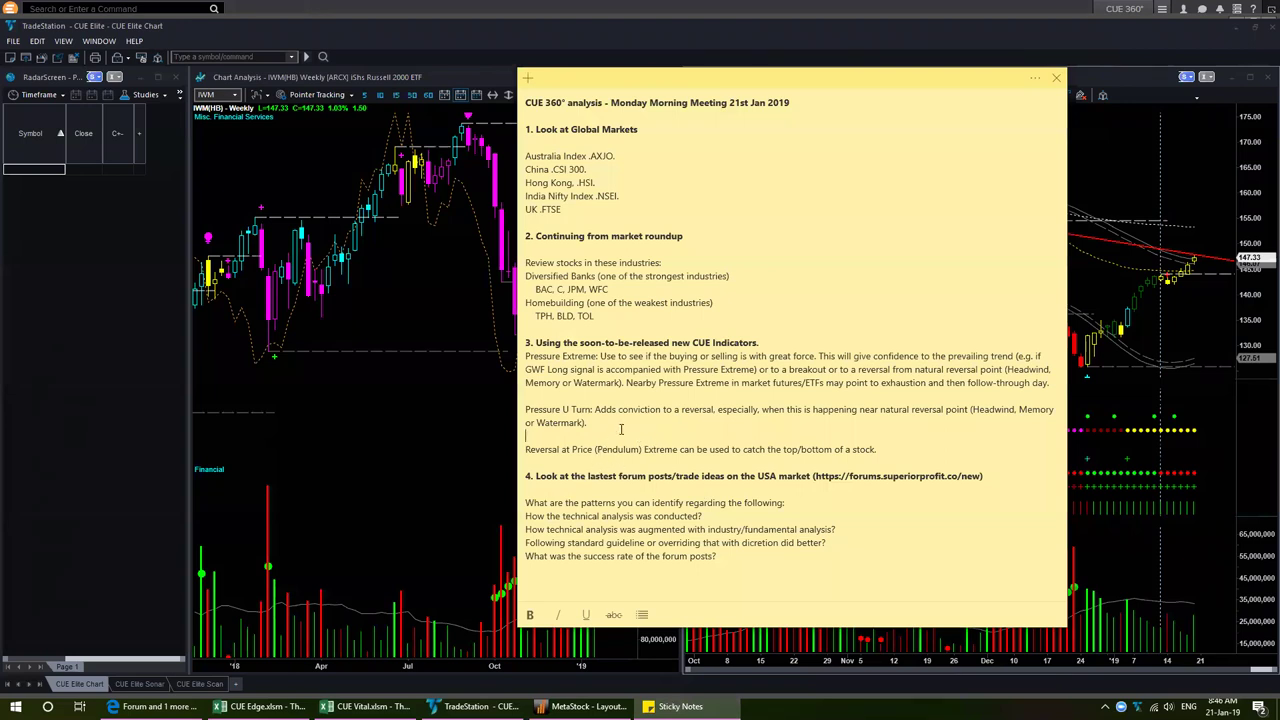
pyautogui.click(520, 476)
pyautogui.click(533, 478)
pyautogui.moveTo(526, 476); pyautogui.dragTo(755, 573)
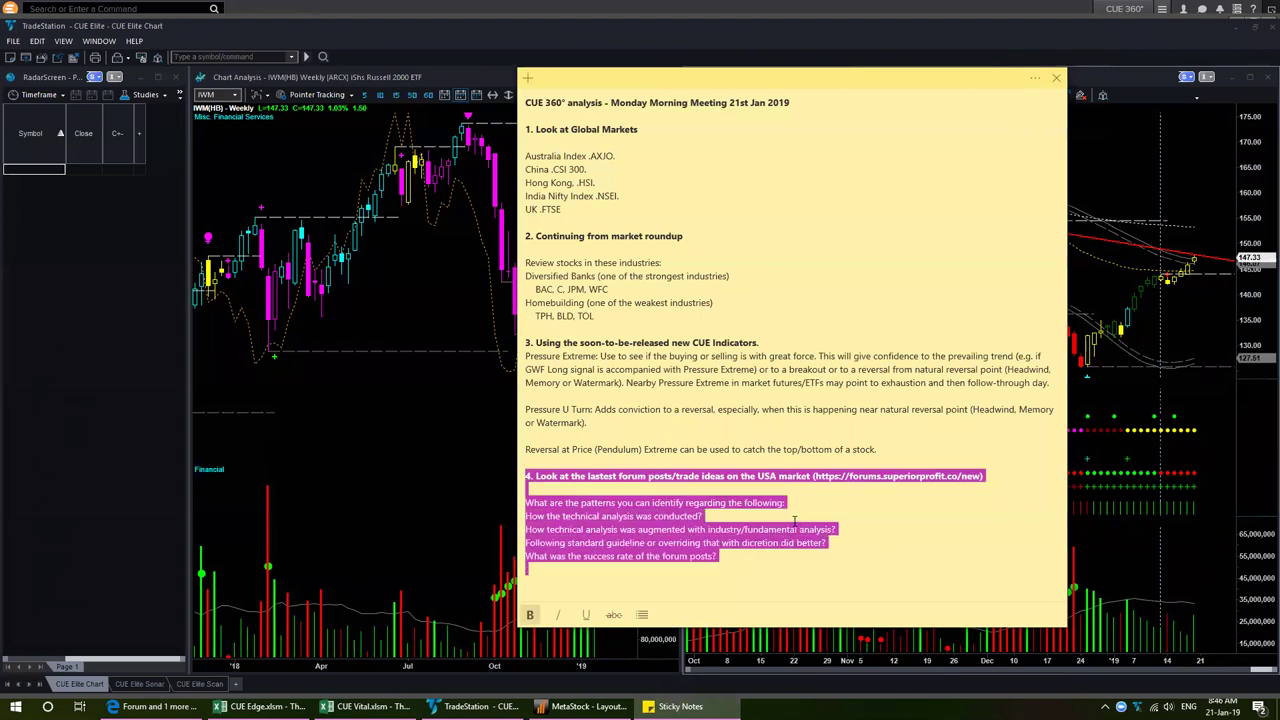
pyautogui.click(793, 461)
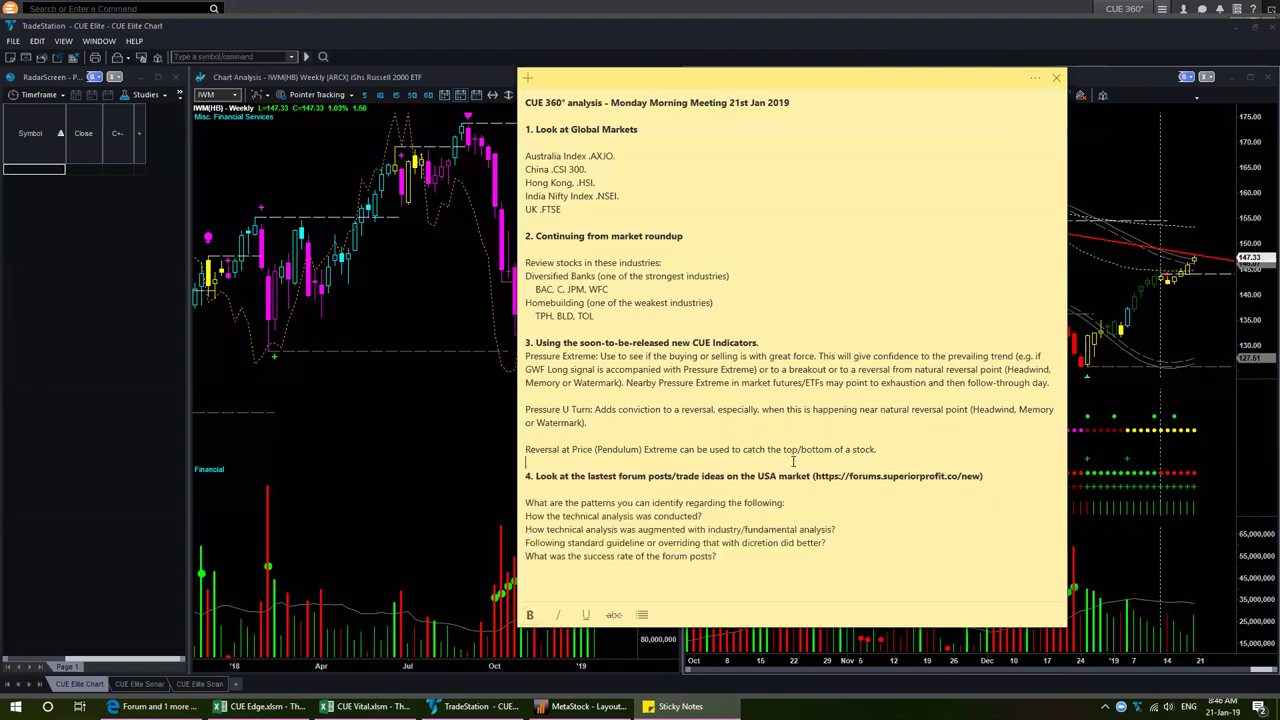
# Switch to the forum in Edge and open the pharmaceutical short trade setup topic in a new tab
pyautogui.click(155, 706)
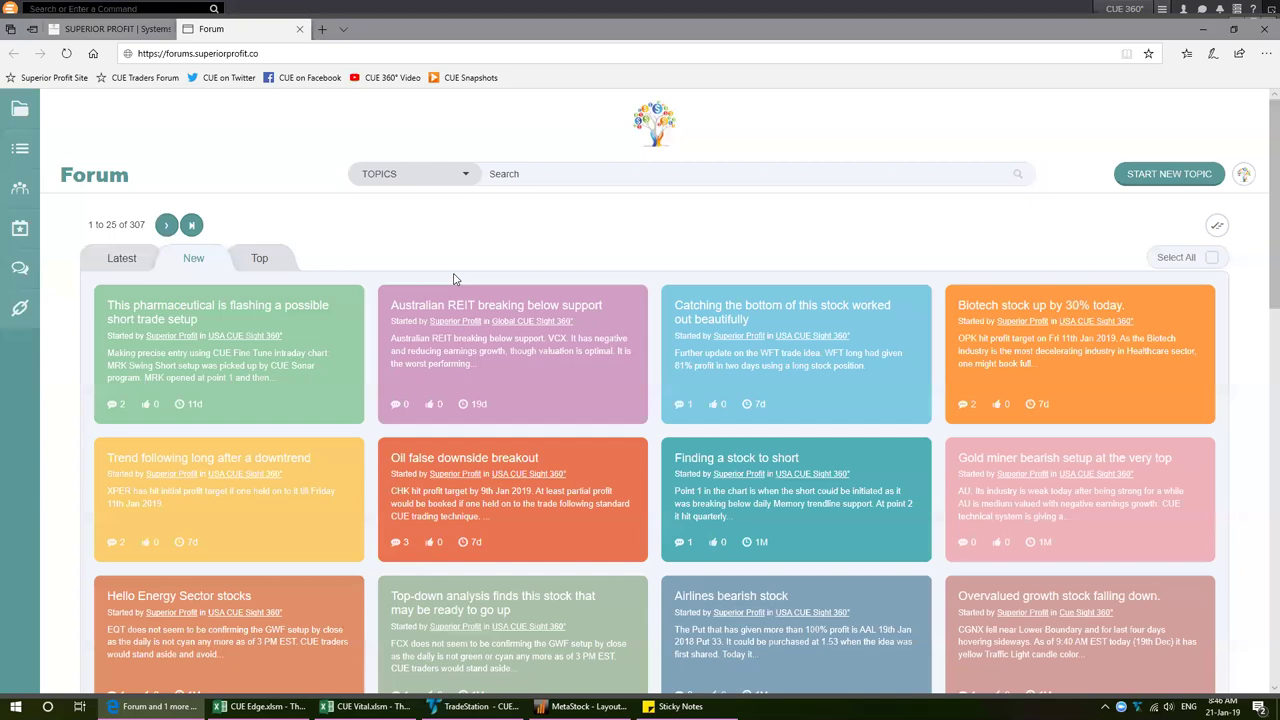
pyautogui.middleClick(190, 316)
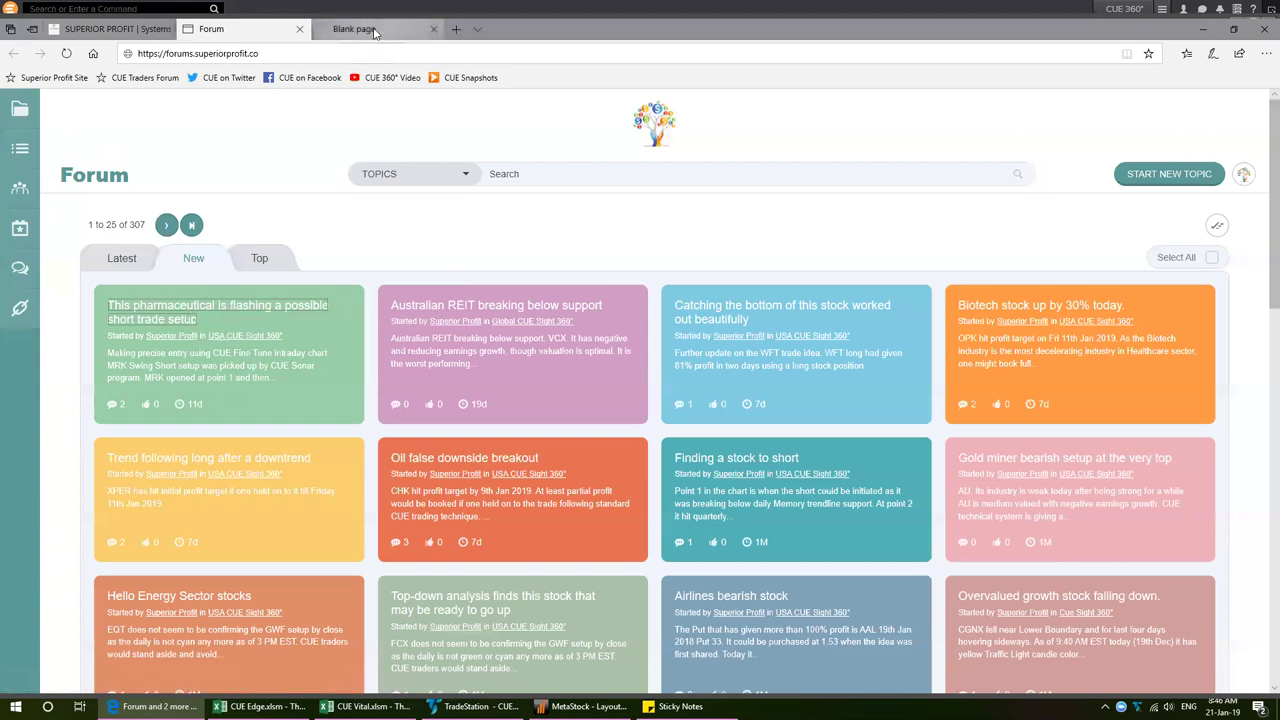
pyautogui.click(374, 33)
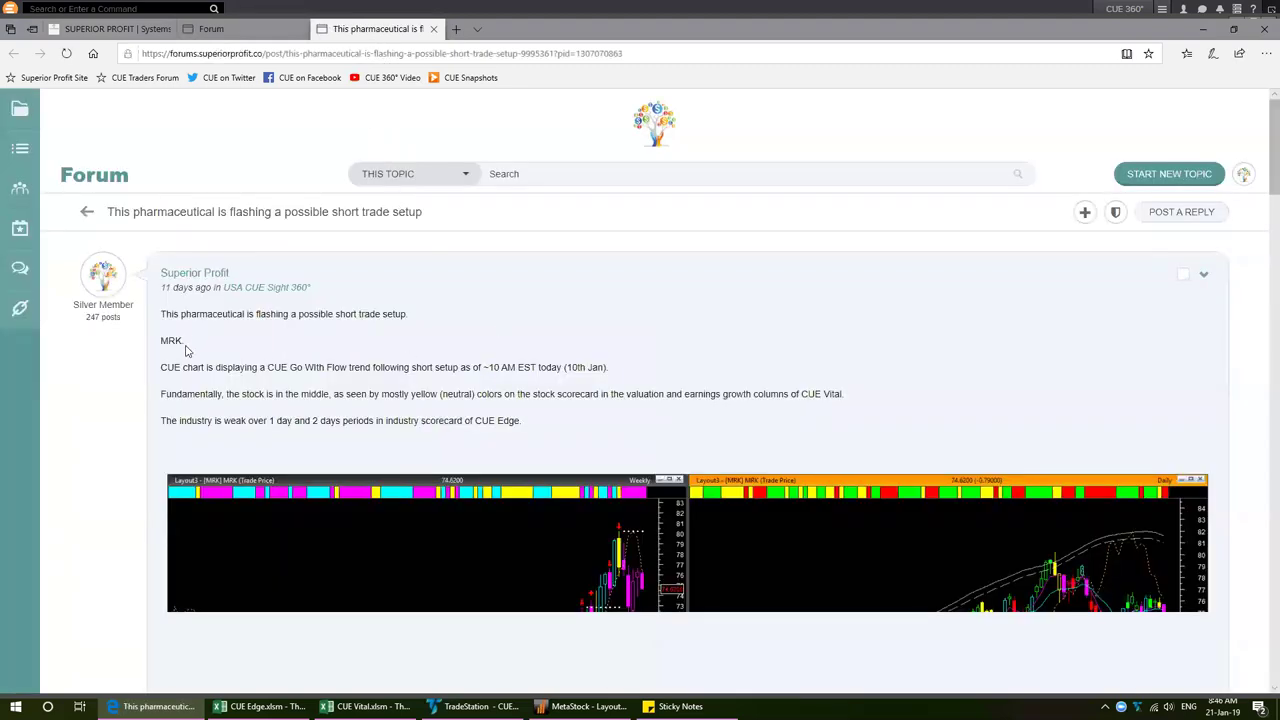
# Read the MRK short setup post, including its chart, industry scorecard and stock scorecard images
pyautogui.moveTo(188, 342); pyautogui.dragTo(165, 342)
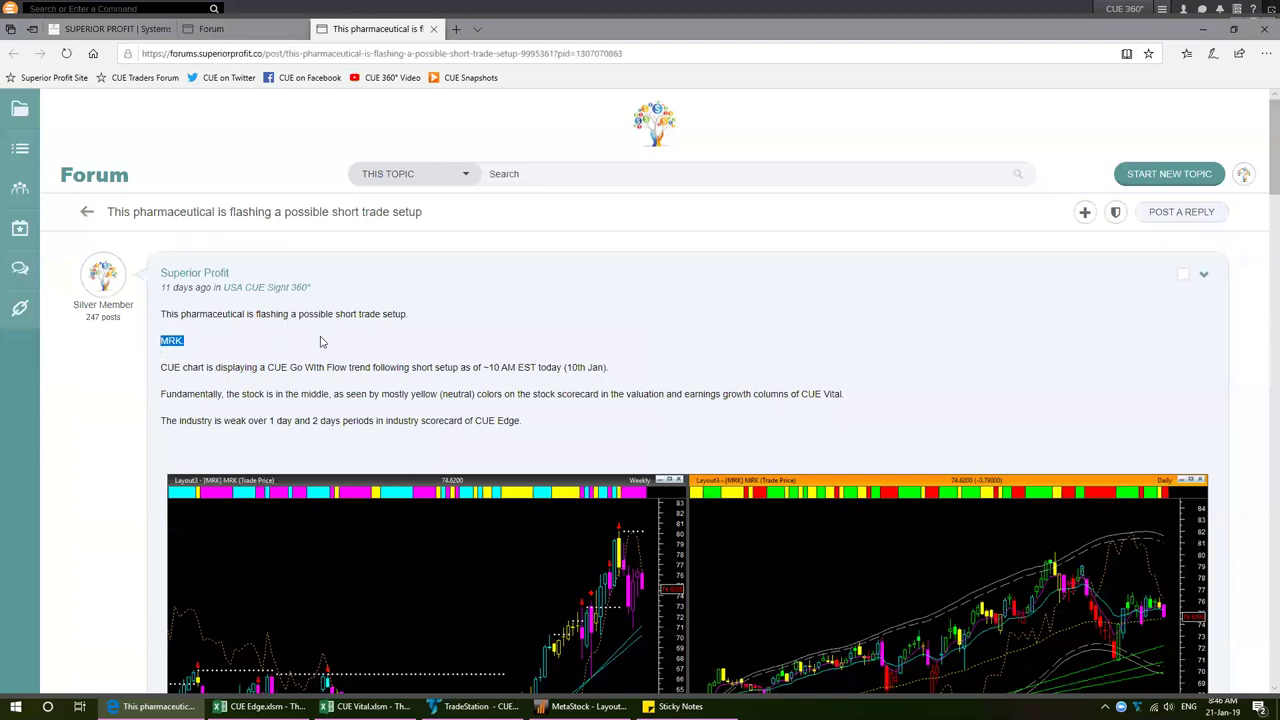
pyautogui.scroll(-3, 370, 333)
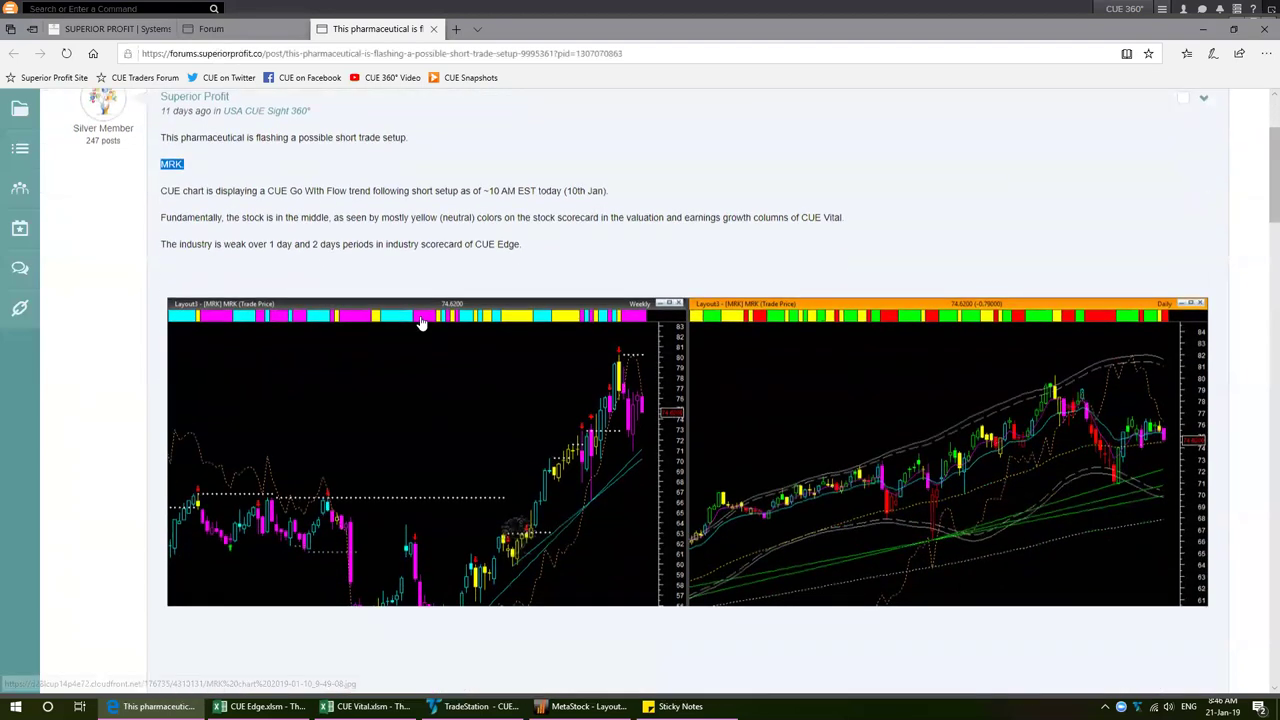
pyautogui.scroll(3, 313, 267)
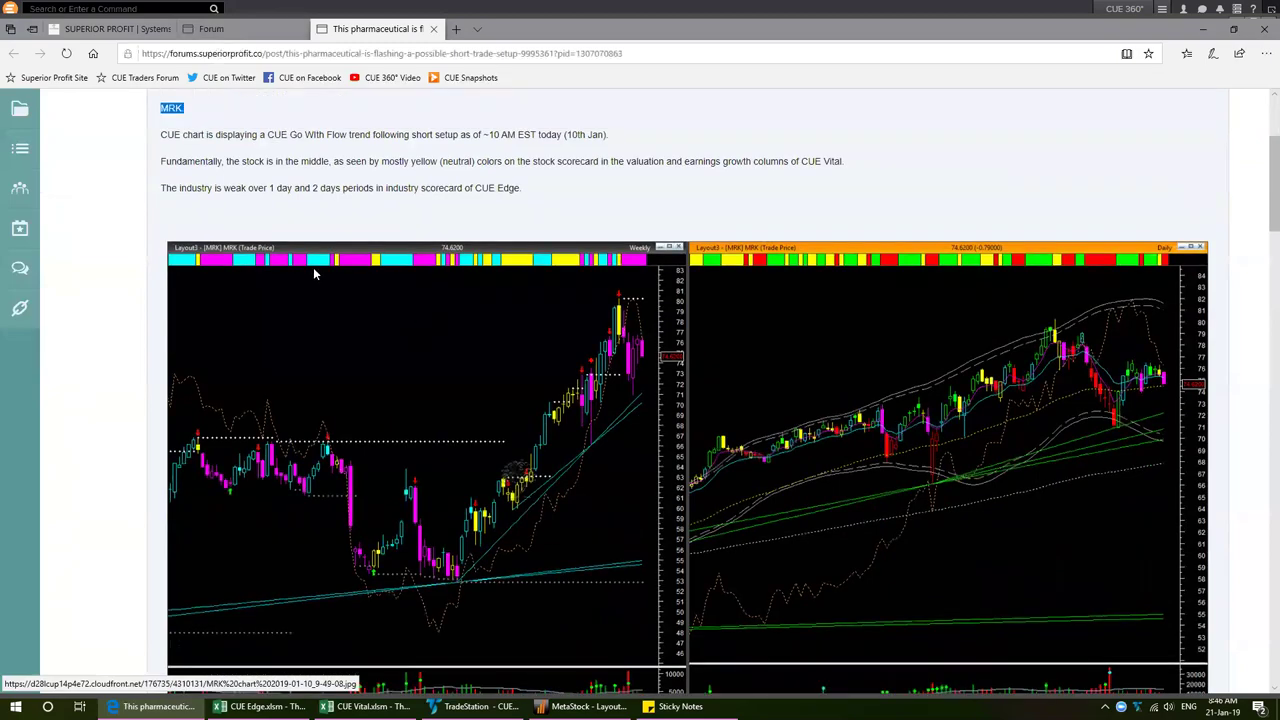
pyautogui.scroll(-20, 274, 288)
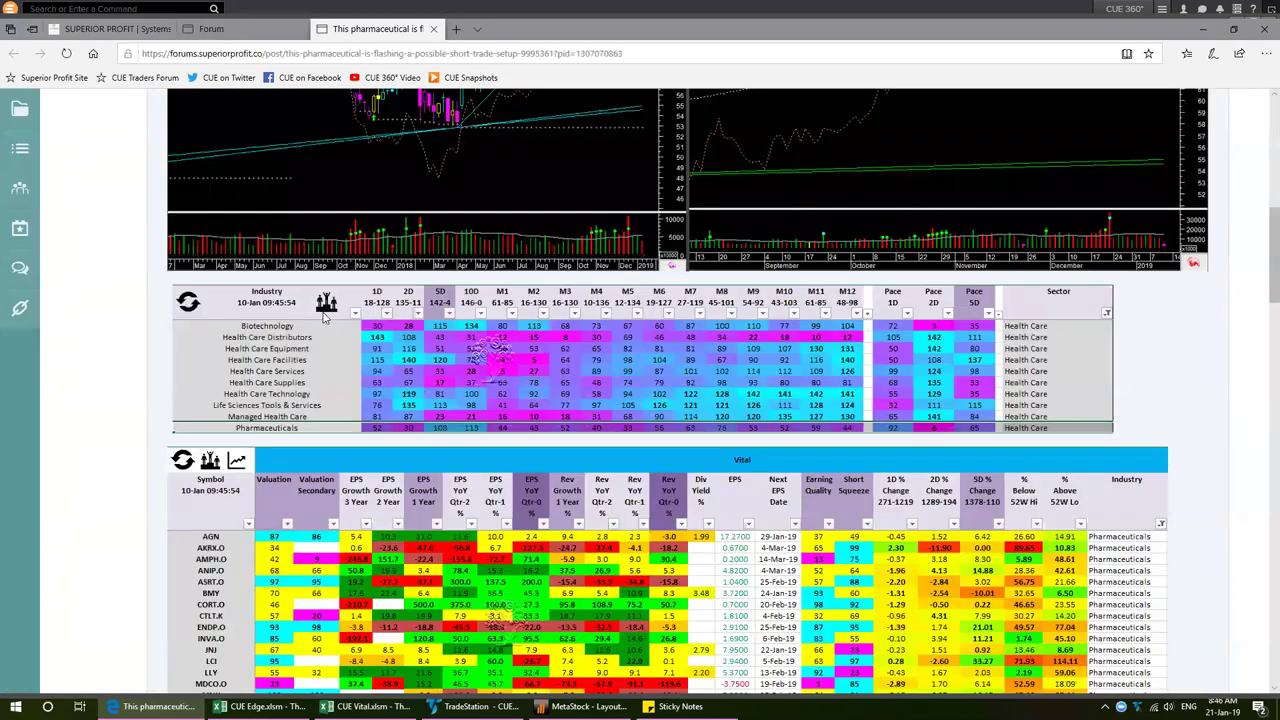
pyautogui.scroll(20, 325, 322)
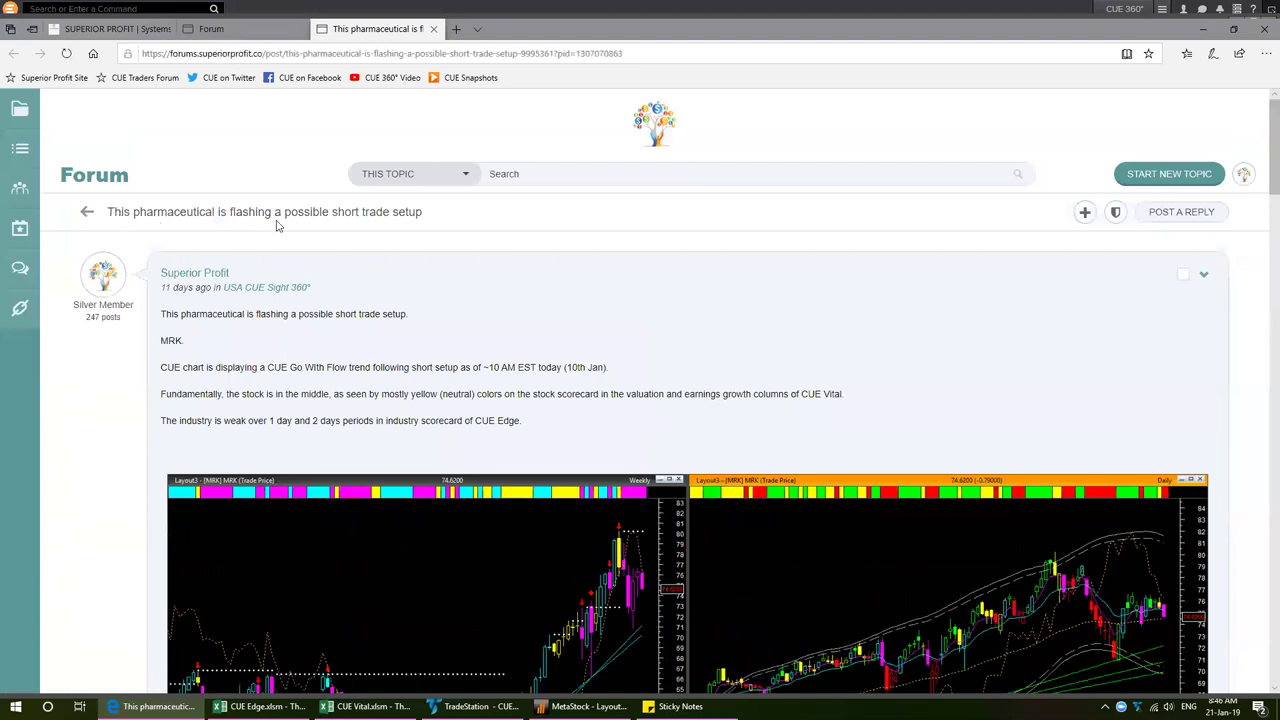
pyautogui.scroll(-3, 563, 330)
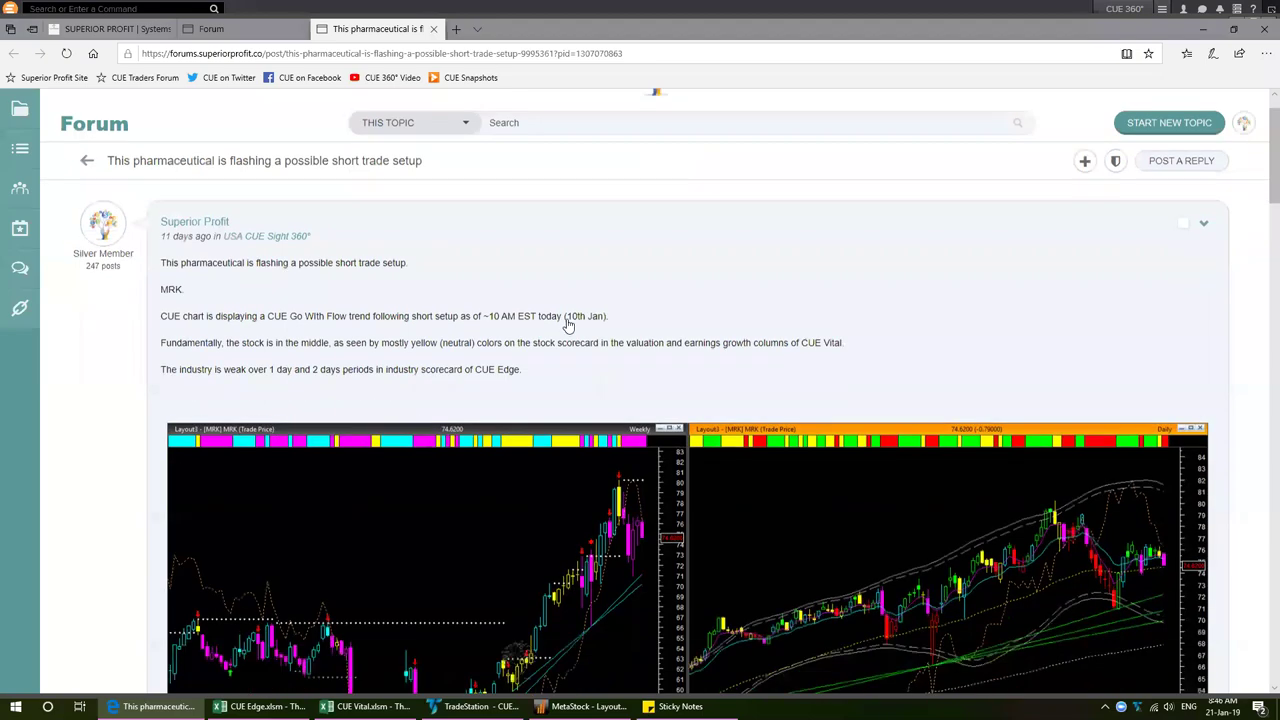
# View the post's MRK chart, industry scorecard and CUE Vital scorecard images enlarged, and close the image viewer
pyautogui.click(474, 336)
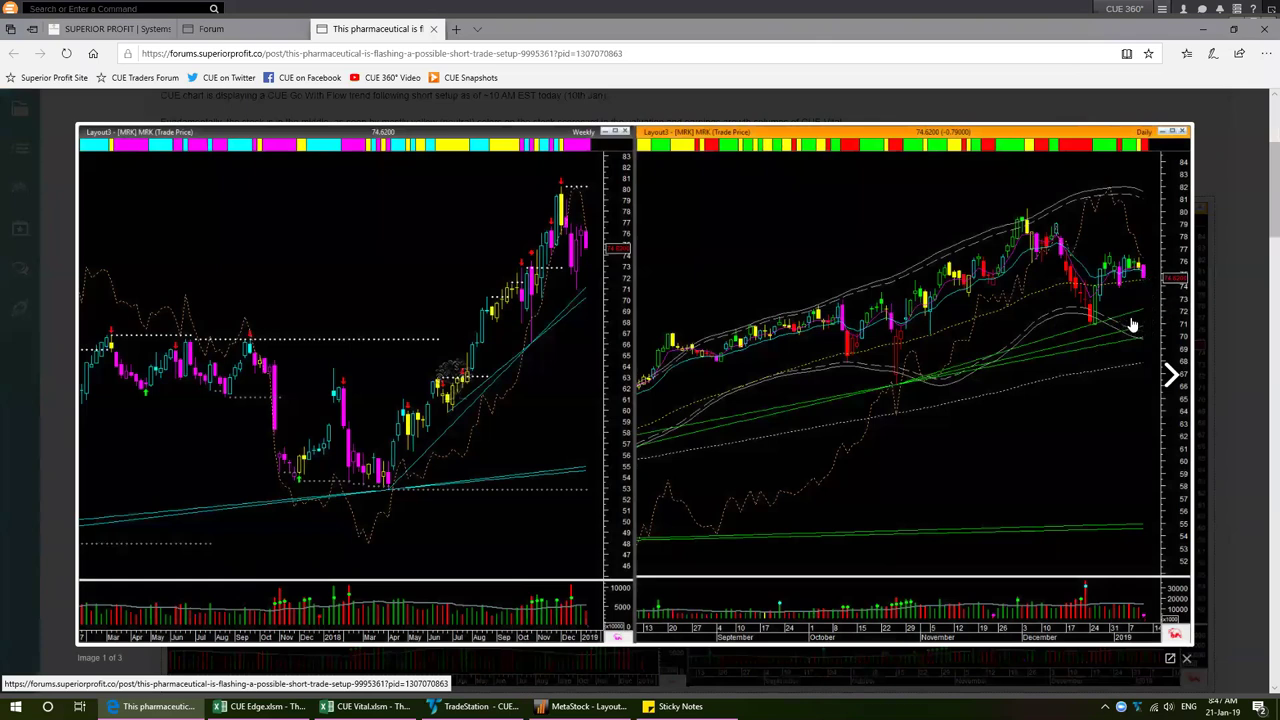
pyautogui.click(1172, 378)
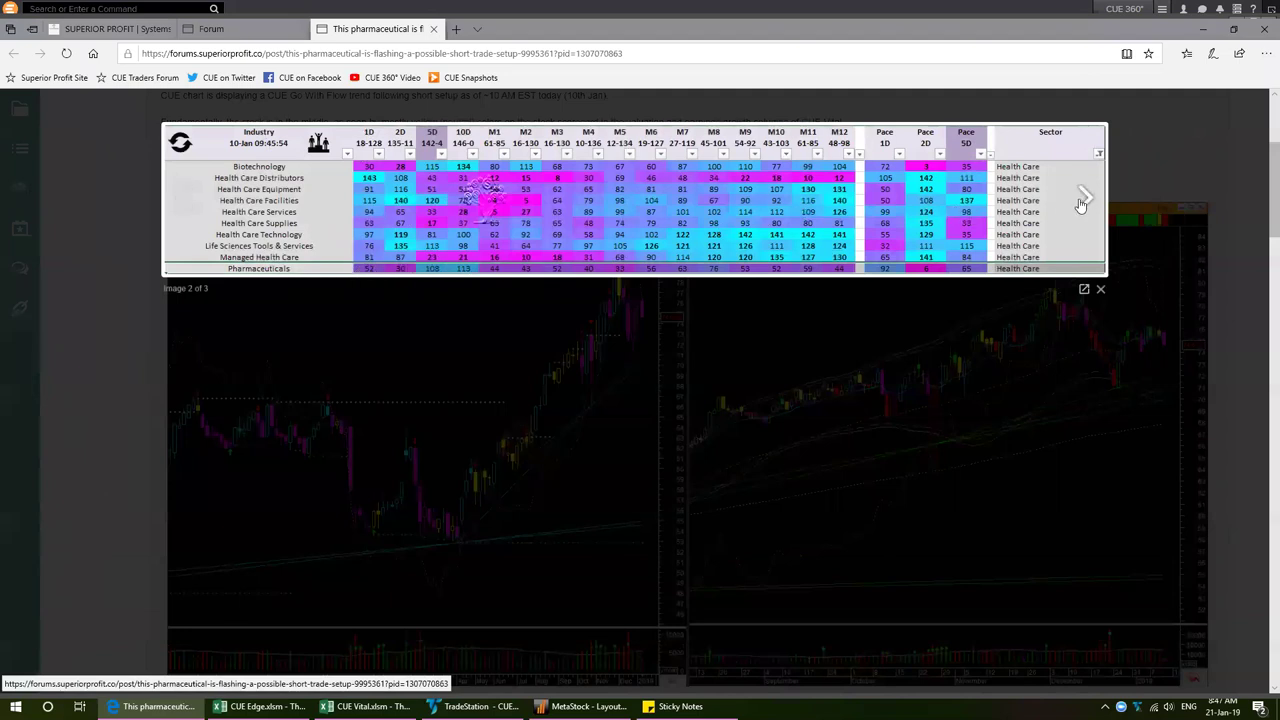
pyautogui.click(1082, 199)
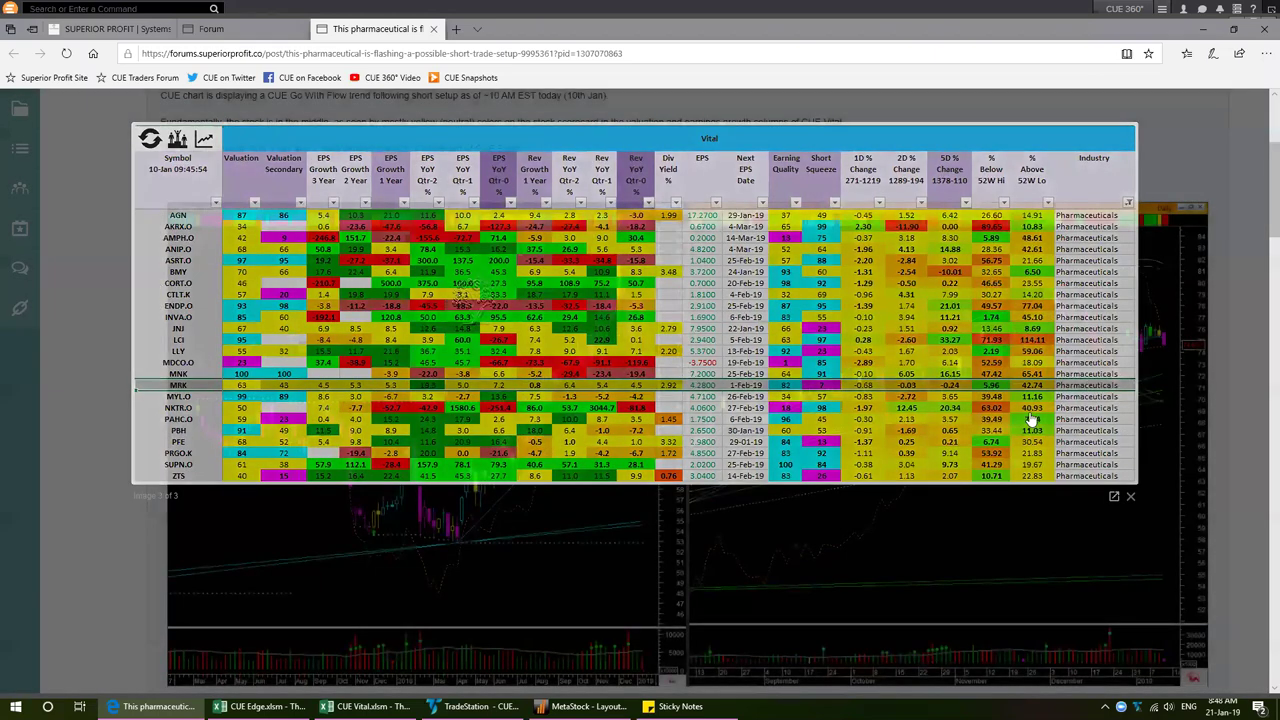
pyautogui.click(320, 358)
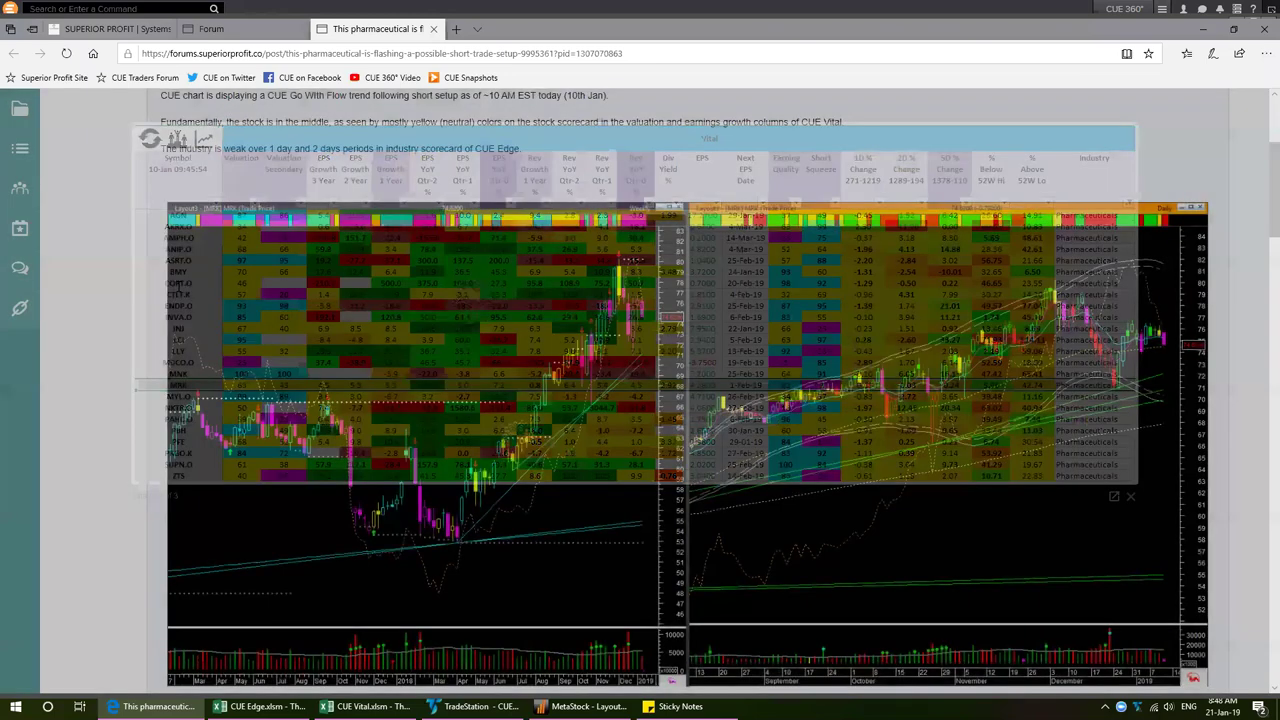
# Review the MRK short setup post again and continue to the reply comparing PFE with MRK, including its scorecard and PFE chart
pyautogui.scroll(1, 930, 408)
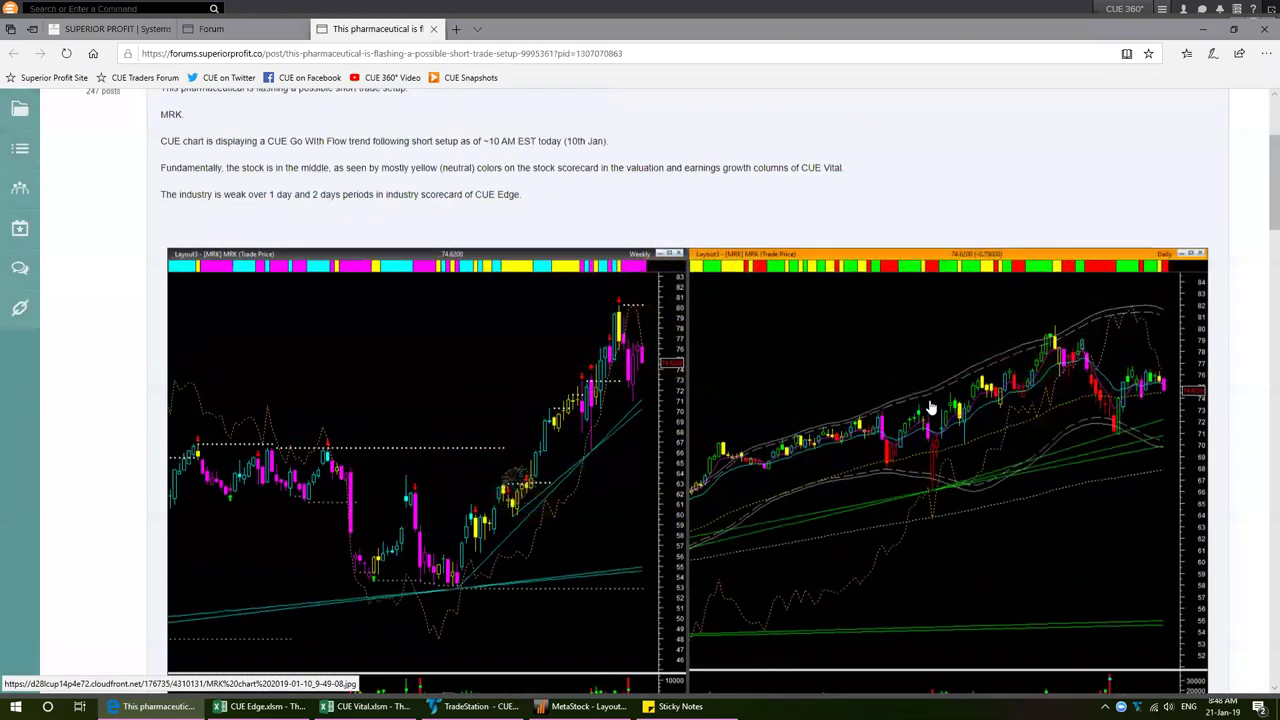
pyautogui.scroll(3, 930, 408)
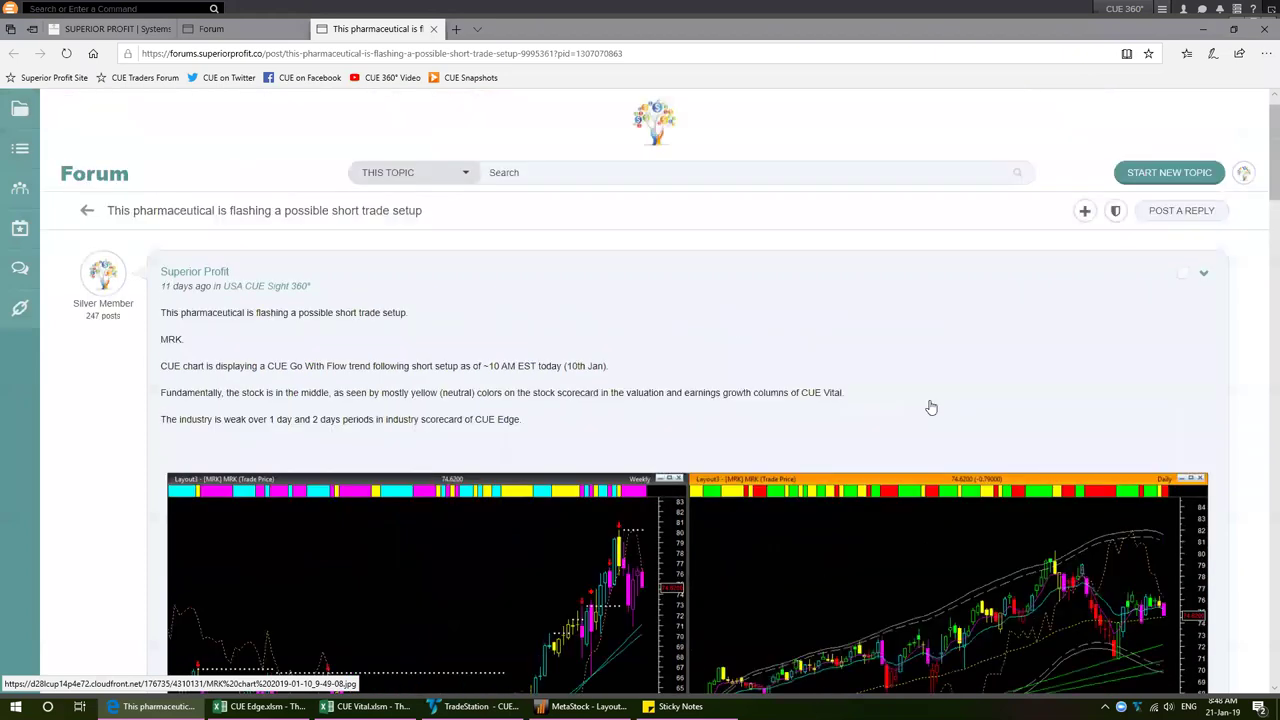
pyautogui.scroll(-8, 930, 408)
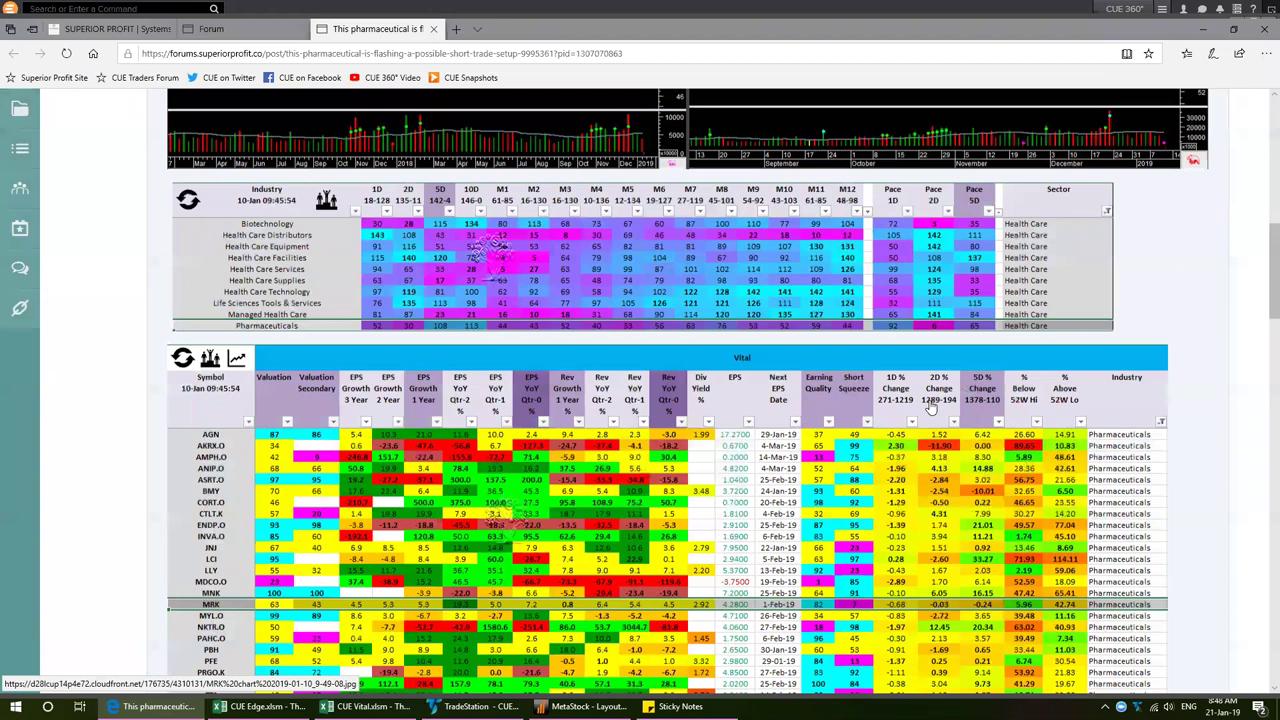
pyautogui.scroll(-1, 930, 408)
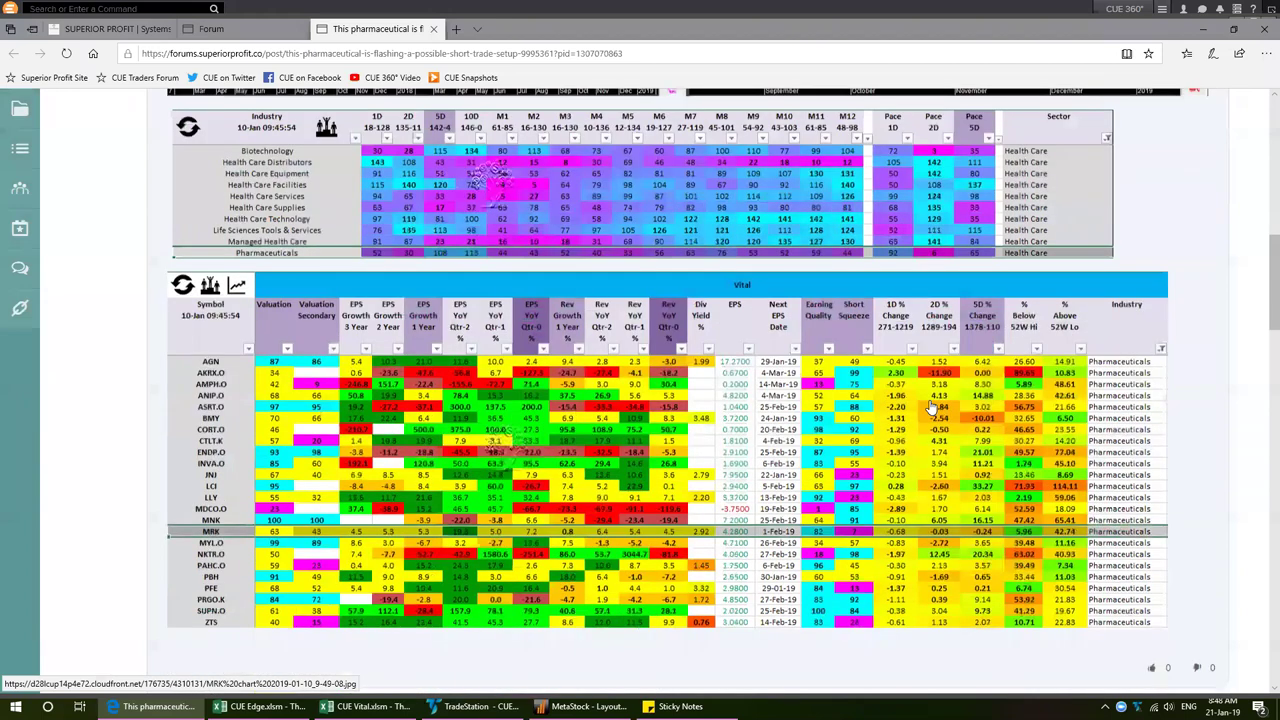
pyautogui.scroll(-8, 930, 408)
pyautogui.scroll(-3, 797, 484)
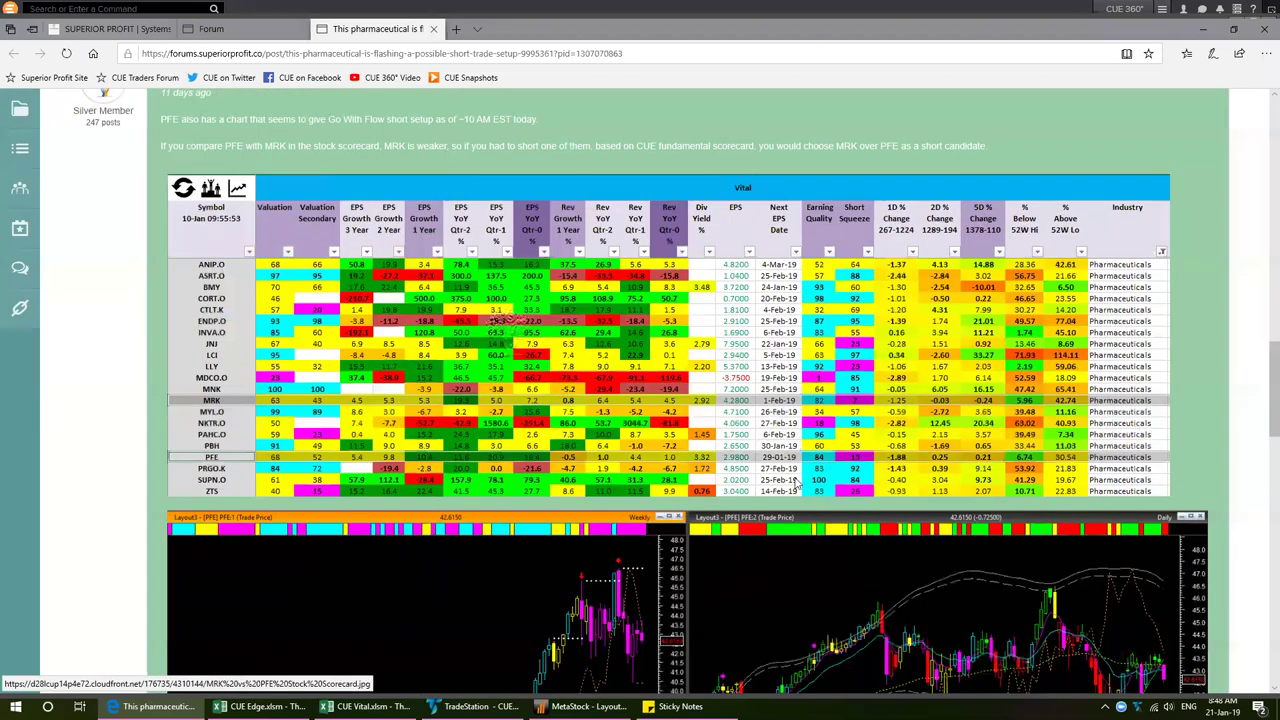
pyautogui.scroll(-4, 640, 323)
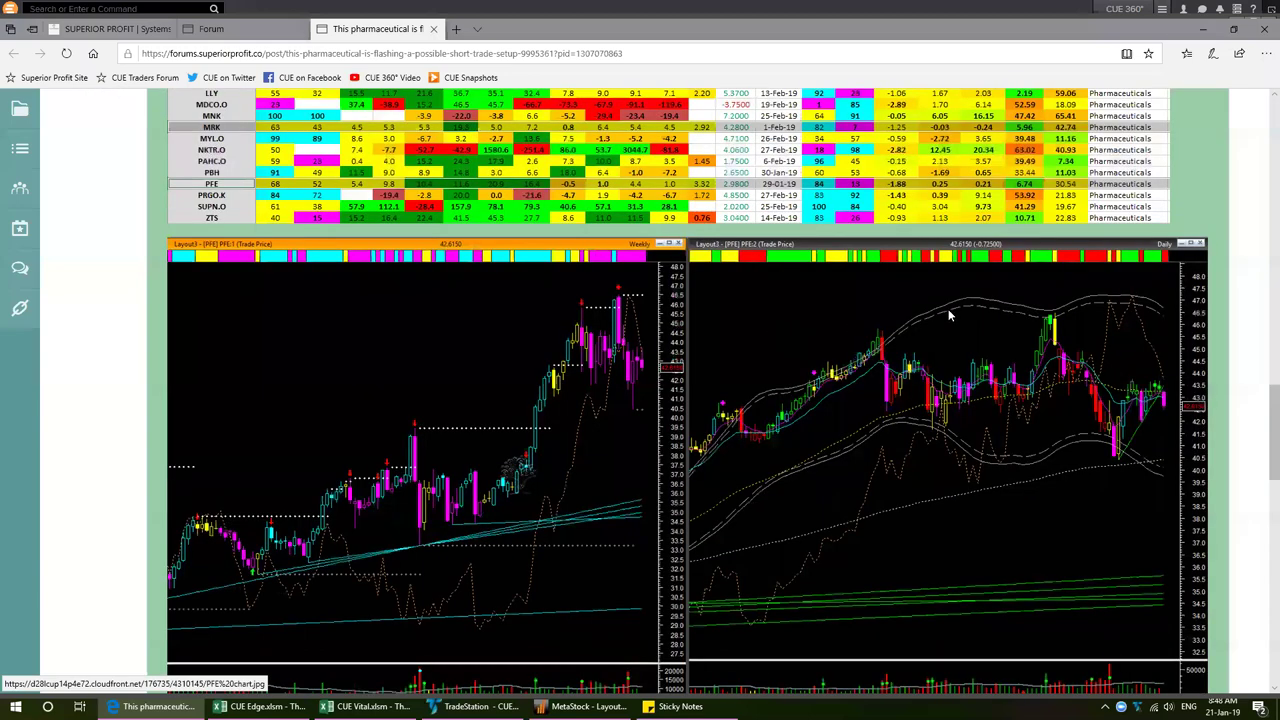
# View the reply's PFE chart and its MRK versus PFE stock scorecard enlarged, and close the image viewer
pyautogui.click(587, 250)
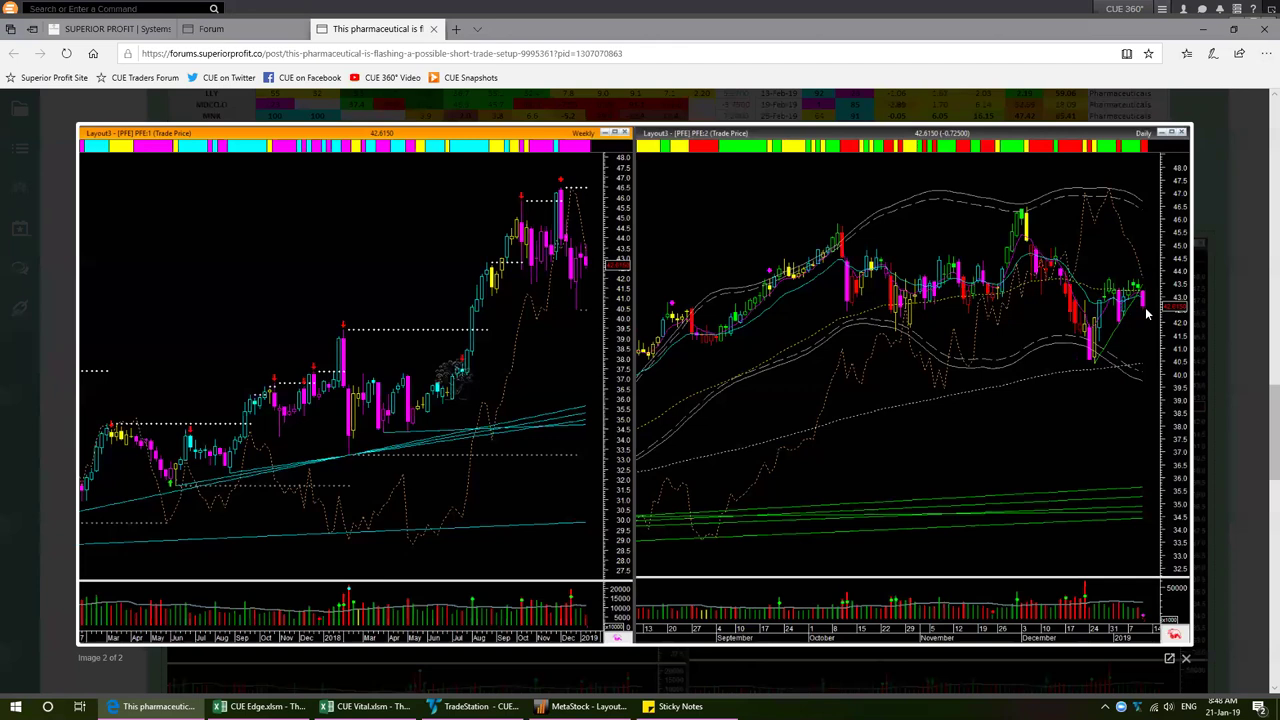
pyautogui.click(950, 399)
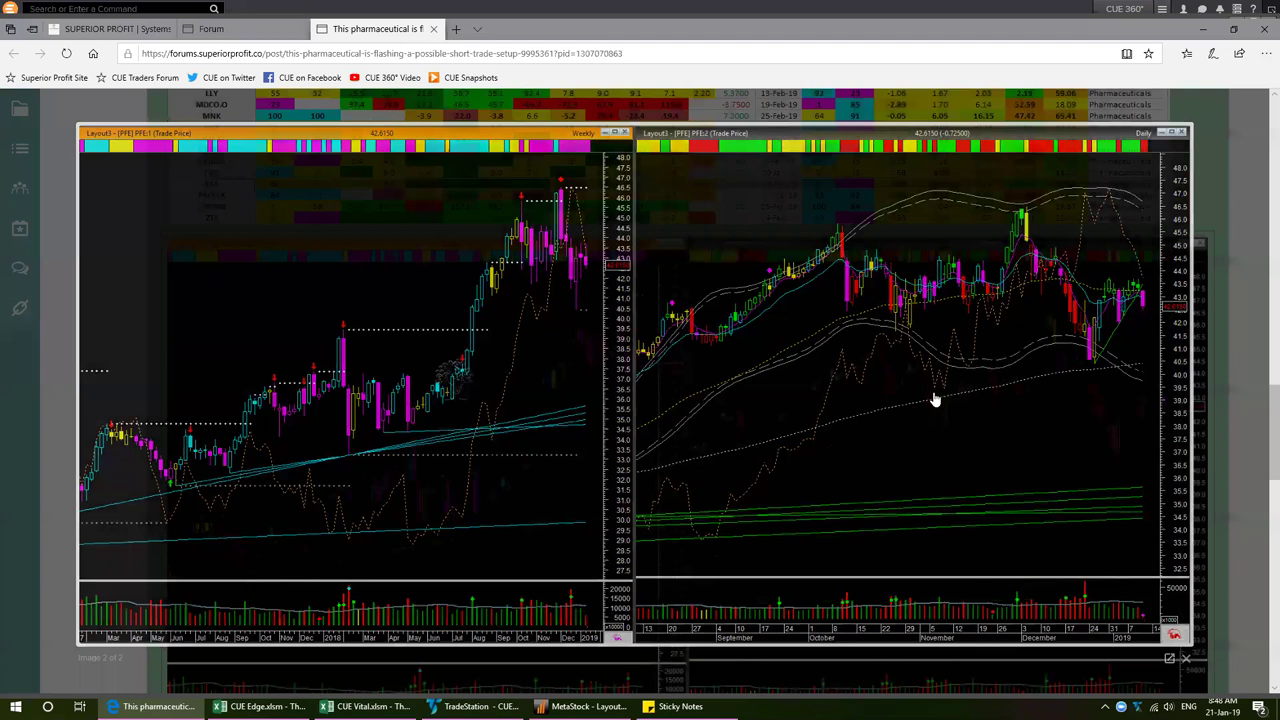
pyautogui.click(655, 214)
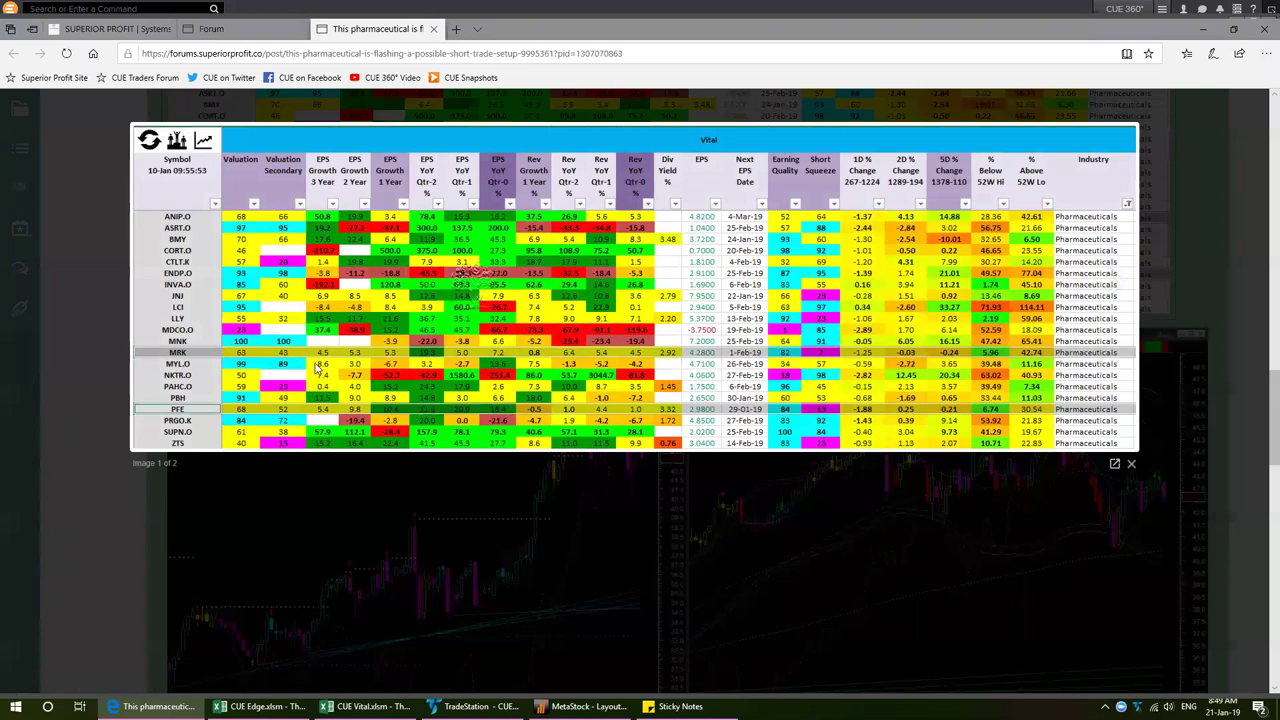
pyautogui.click(857, 386)
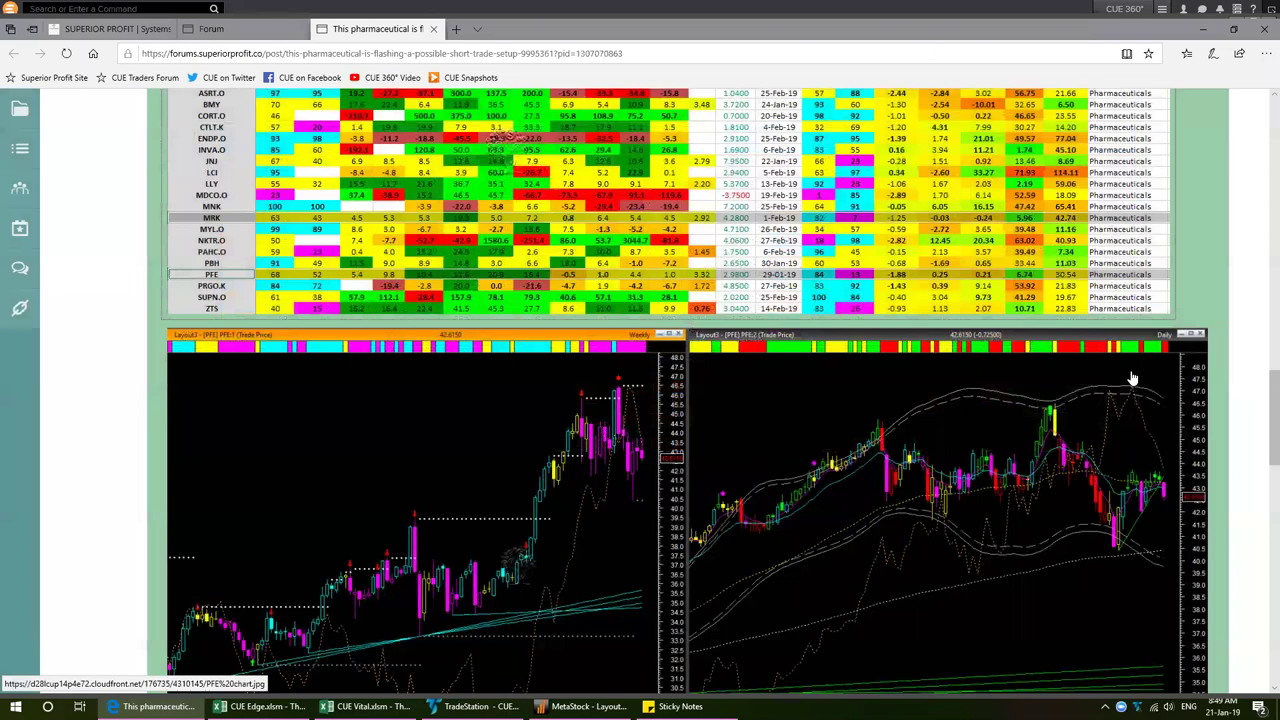
# View the annotated MRK 10 min precise entry chart in the following reply enlarged, and close the image viewer
pyautogui.scroll(-5, 986, 405)
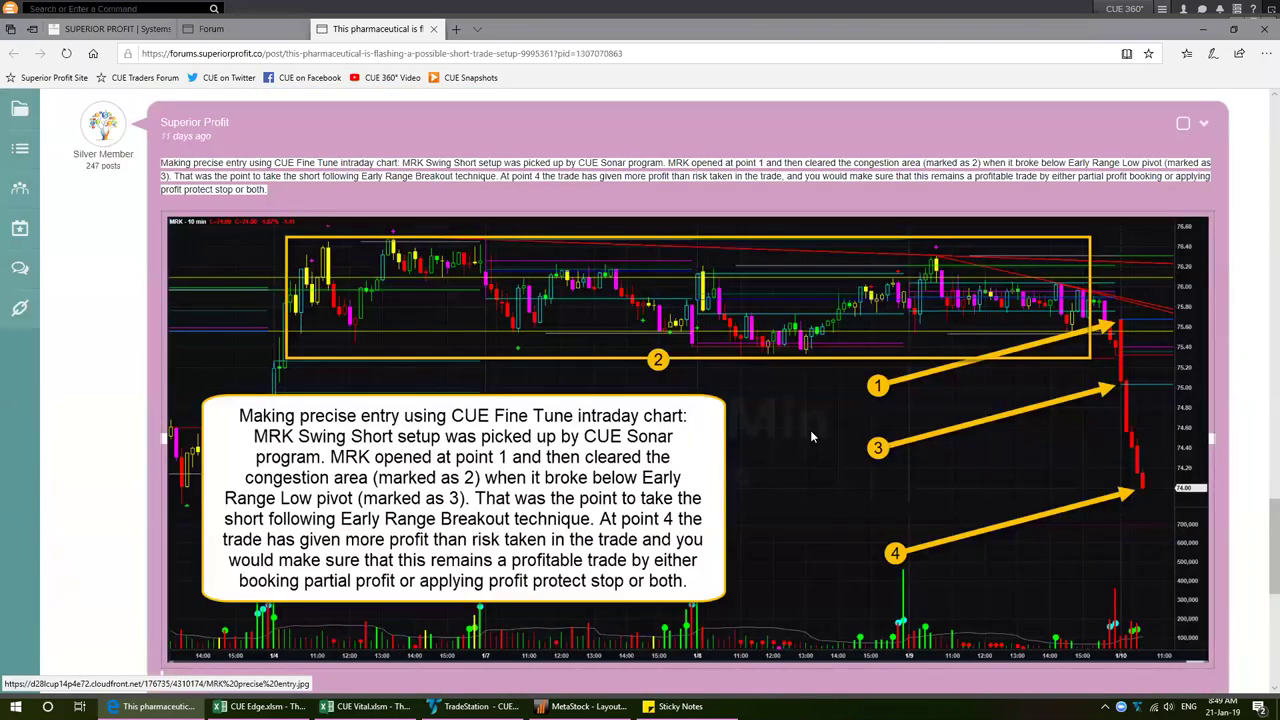
pyautogui.click(1141, 248)
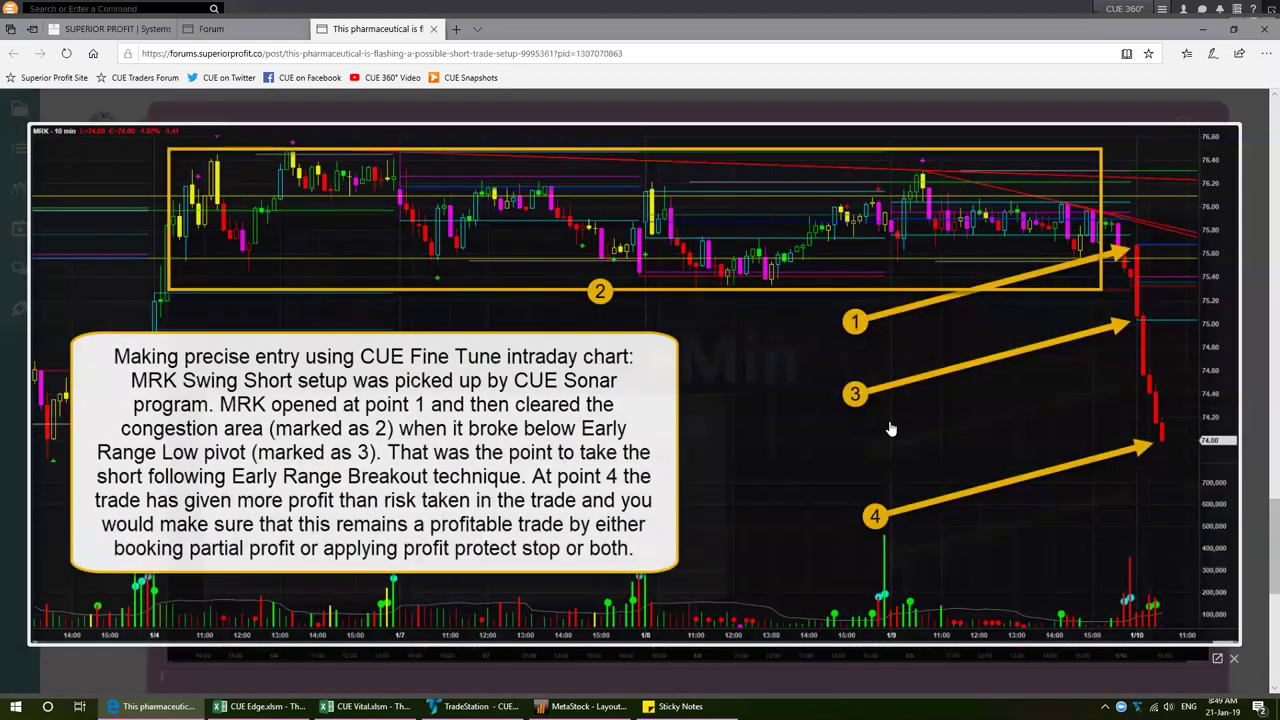
pyautogui.click(891, 429)
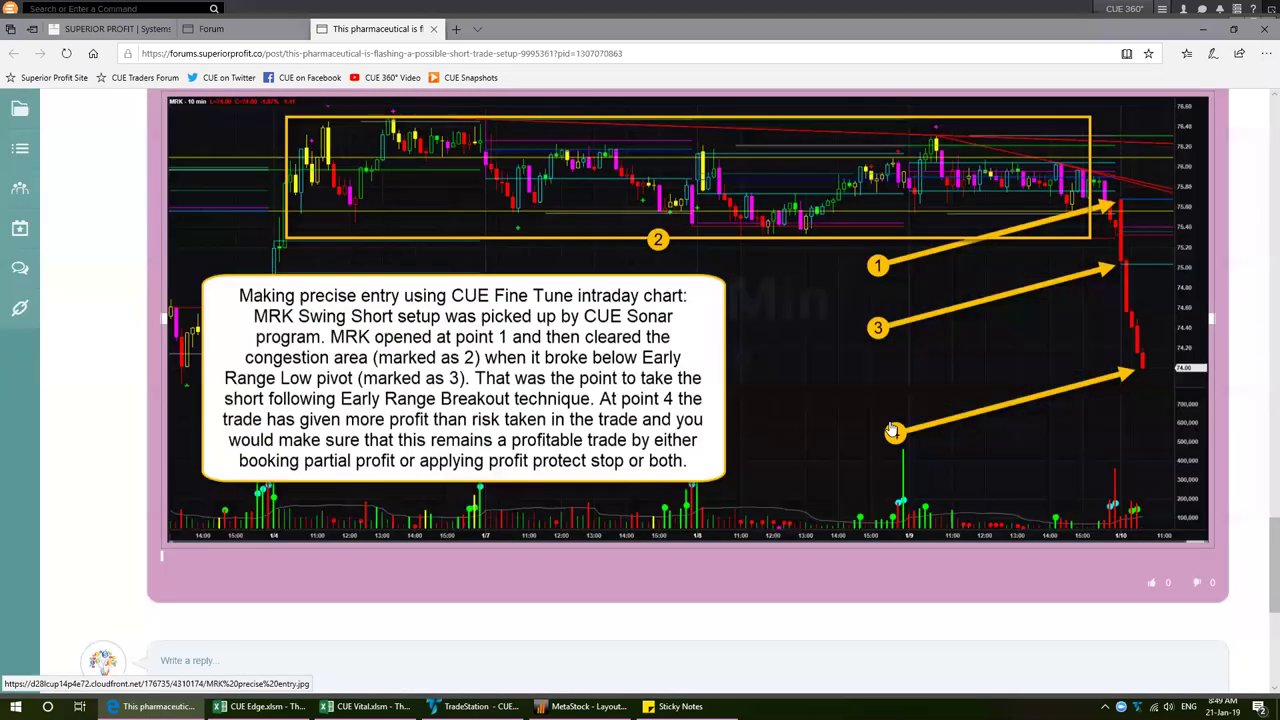
# Close the pharmaceutical topic and open the forum topic "Catching the bottom of this stock worked out beautifully" in a new tab
pyautogui.scroll(3, 396, 135)
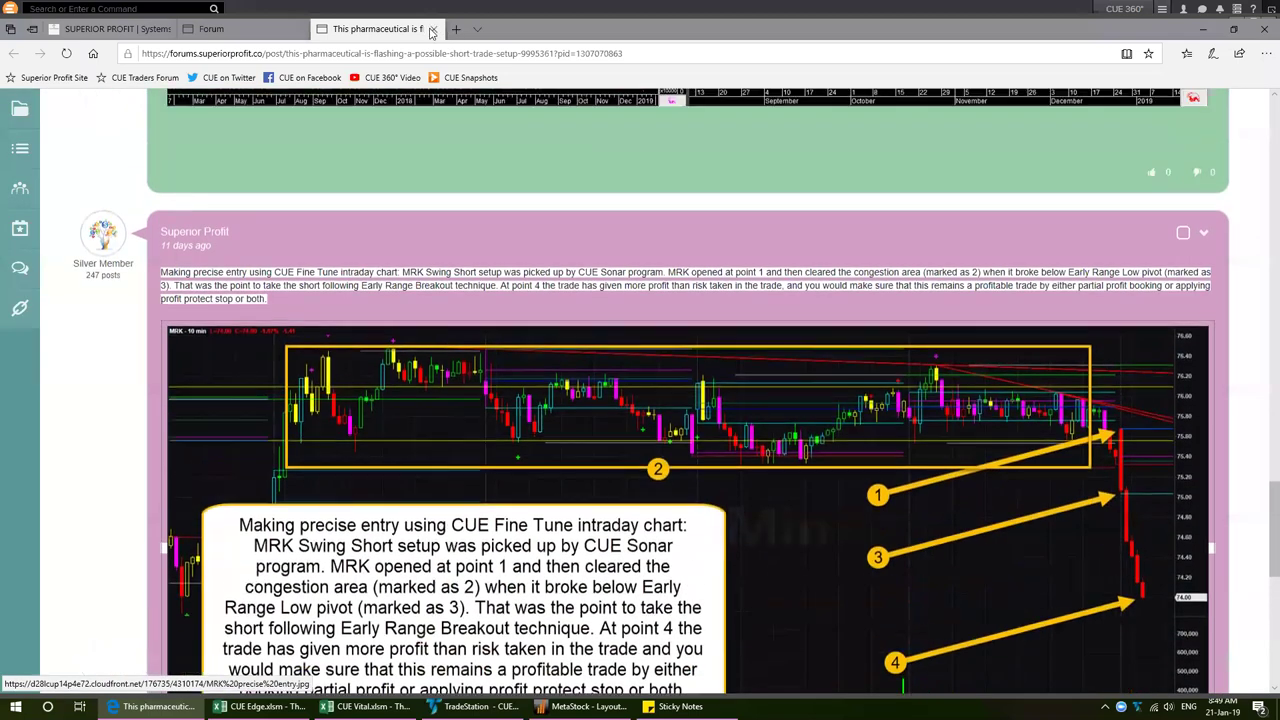
pyautogui.scroll(1, 558, 229)
pyautogui.scroll(5, 558, 229)
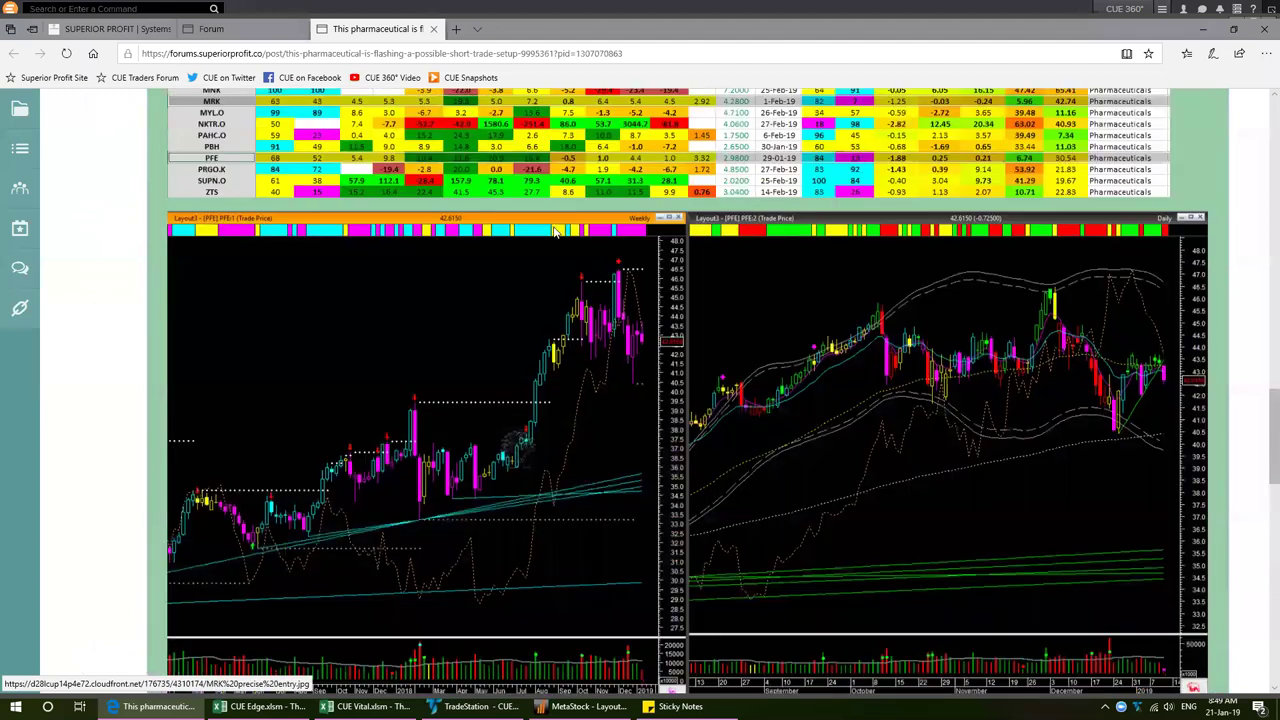
pyautogui.hotkey('ctrl', 'w')
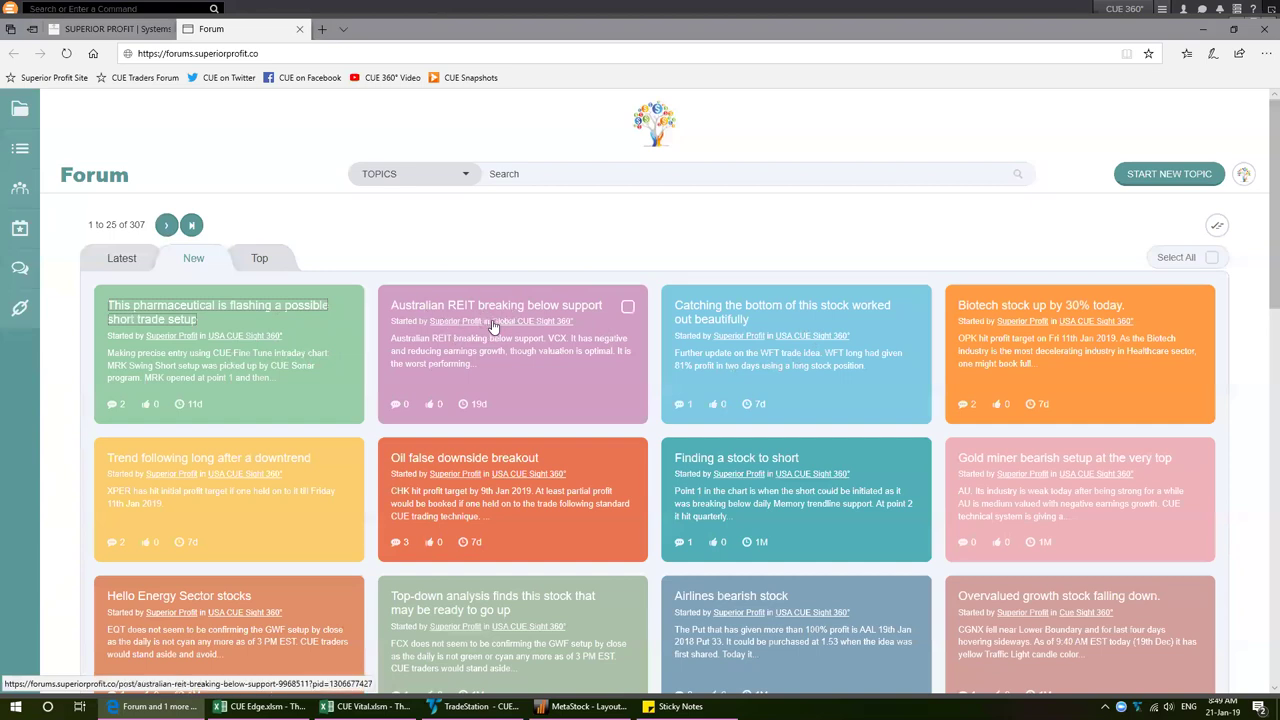
pyautogui.middleClick(728, 323)
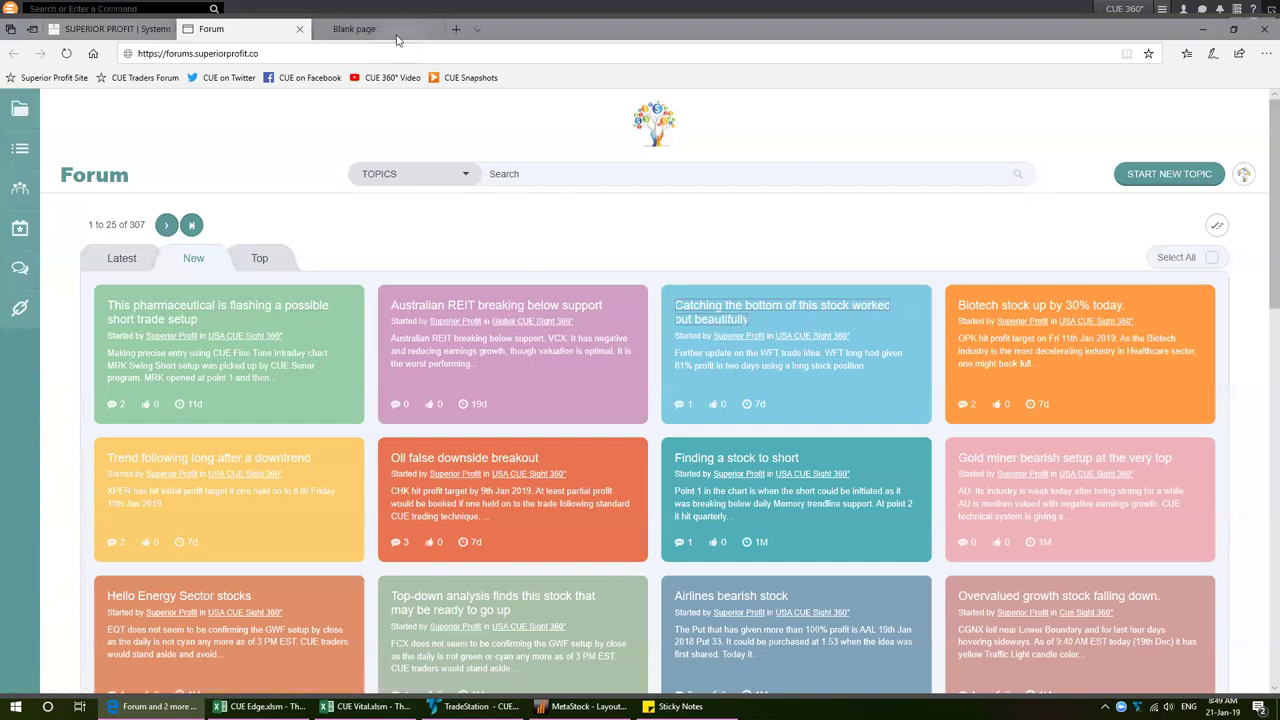
pyautogui.click(396, 30)
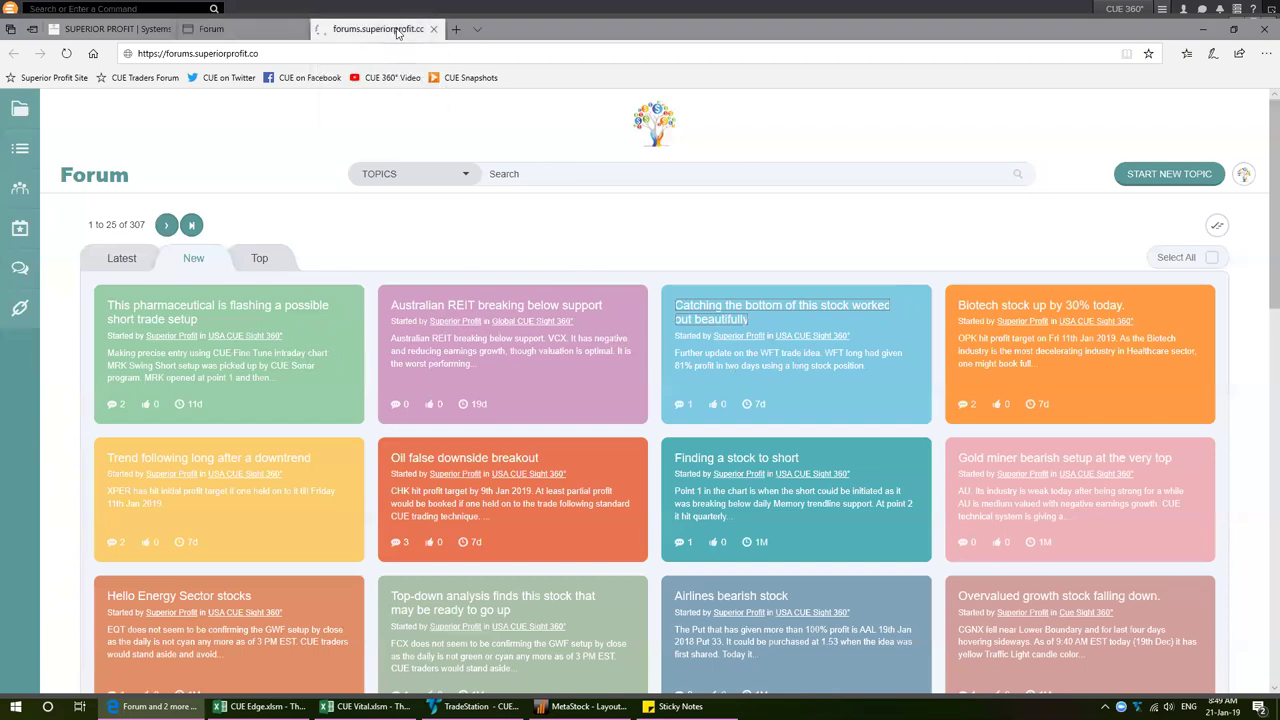
# Read the opening text of the WFT post and enlarge its annotated WFT daily chart
pyautogui.scroll(-15, 841, 235)
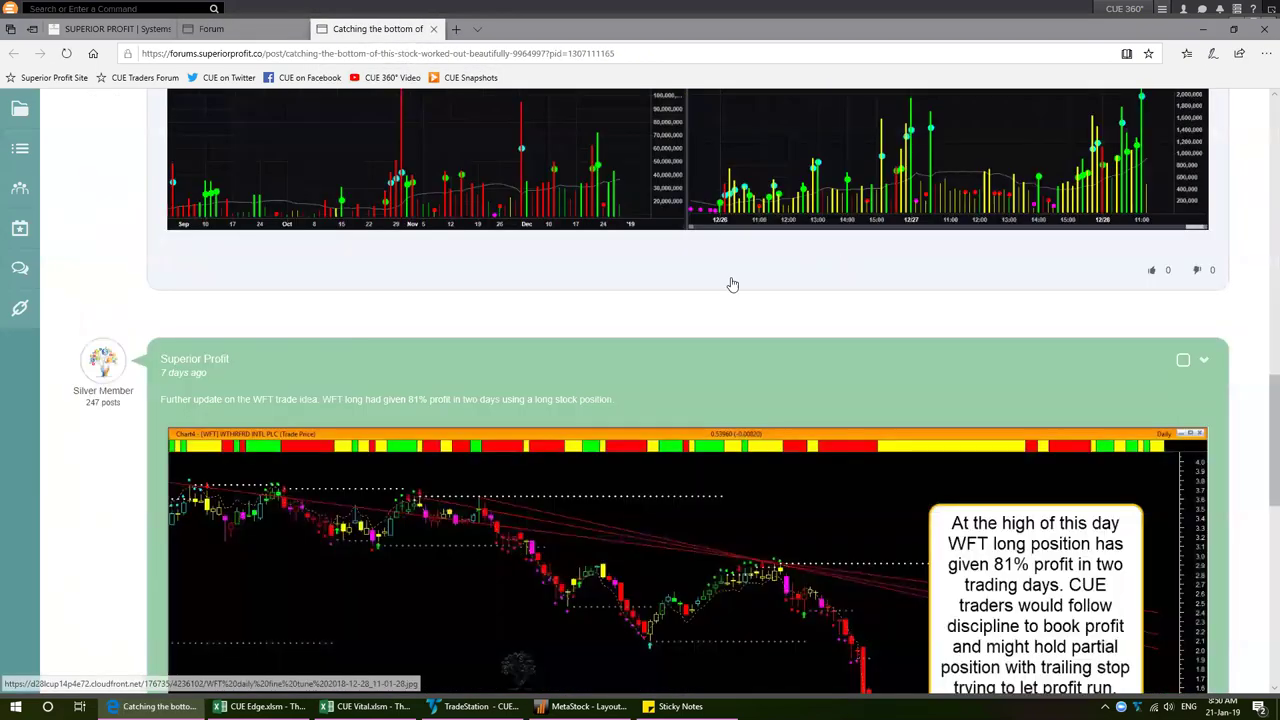
pyautogui.scroll(15, 560, 296)
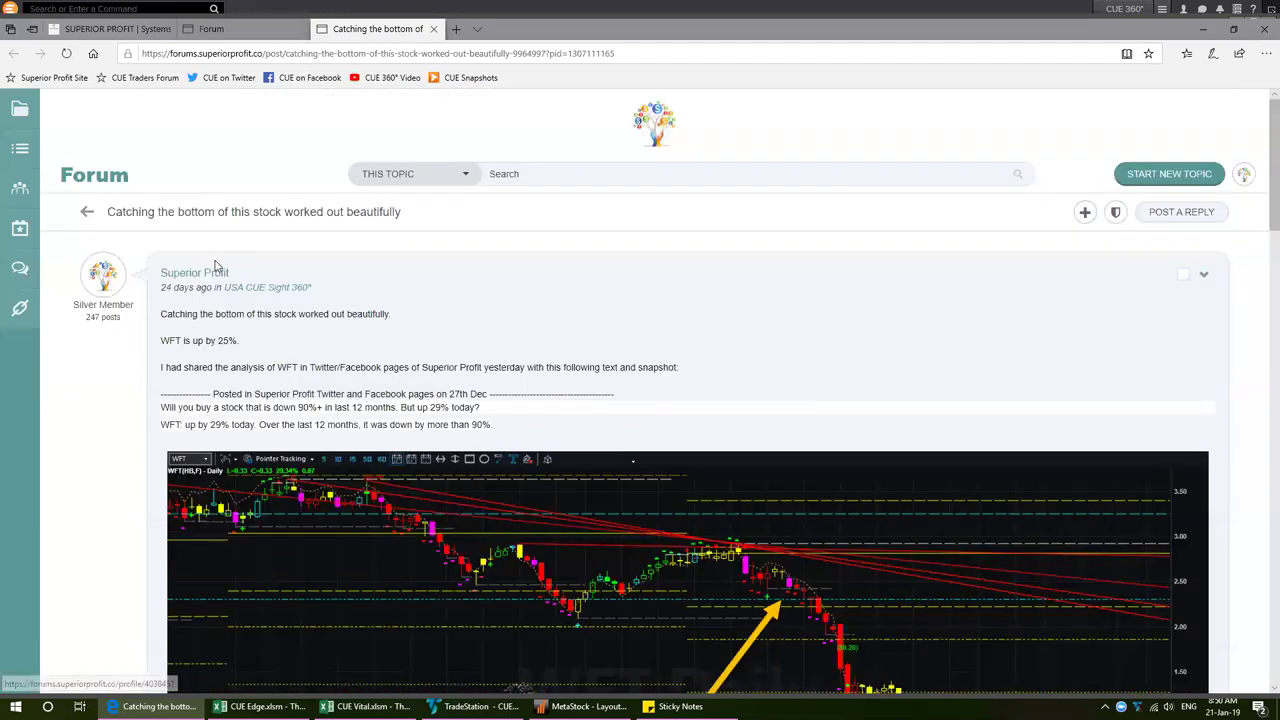
pyautogui.moveTo(180, 289)
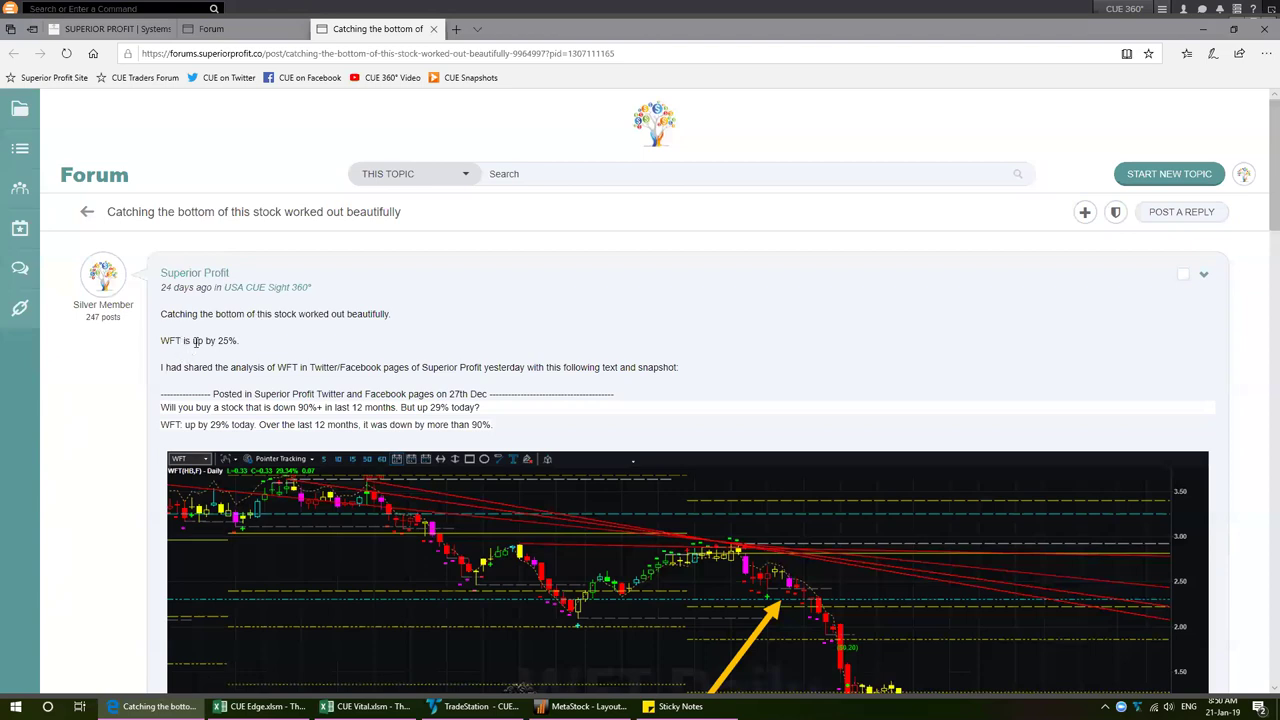
pyautogui.scroll(-1, 260, 346)
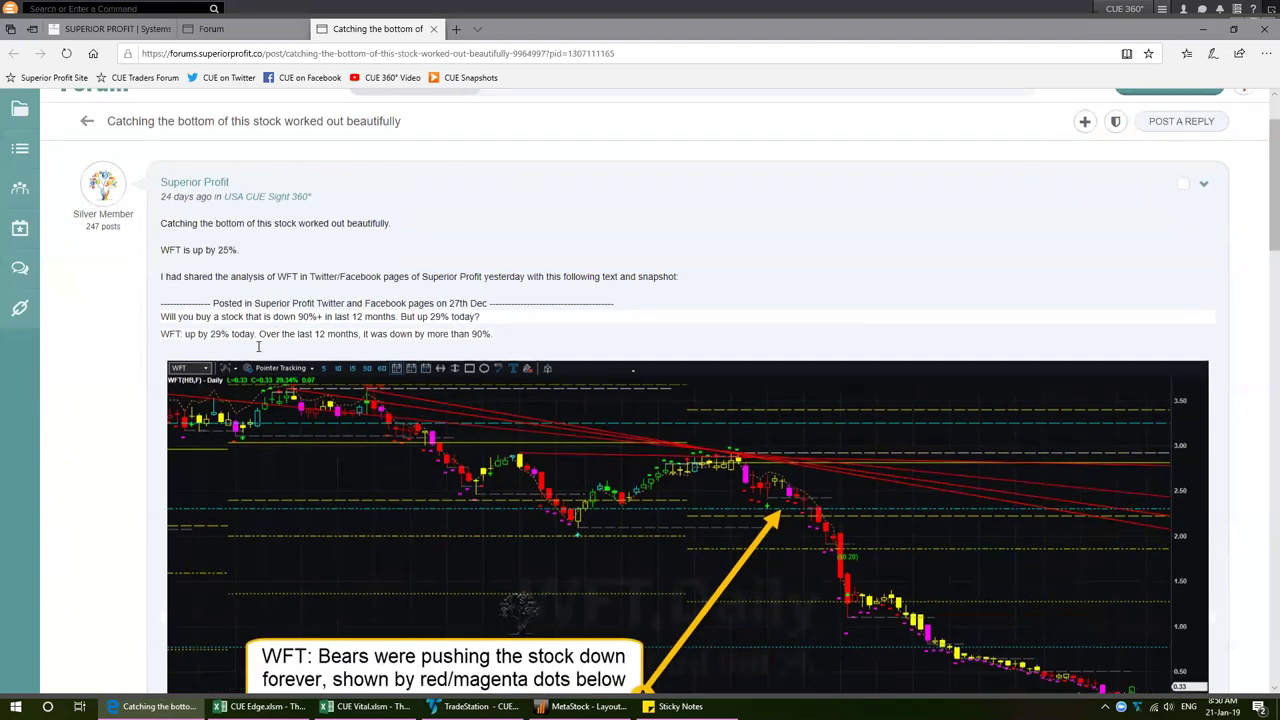
pyautogui.scroll(-2, 258, 346)
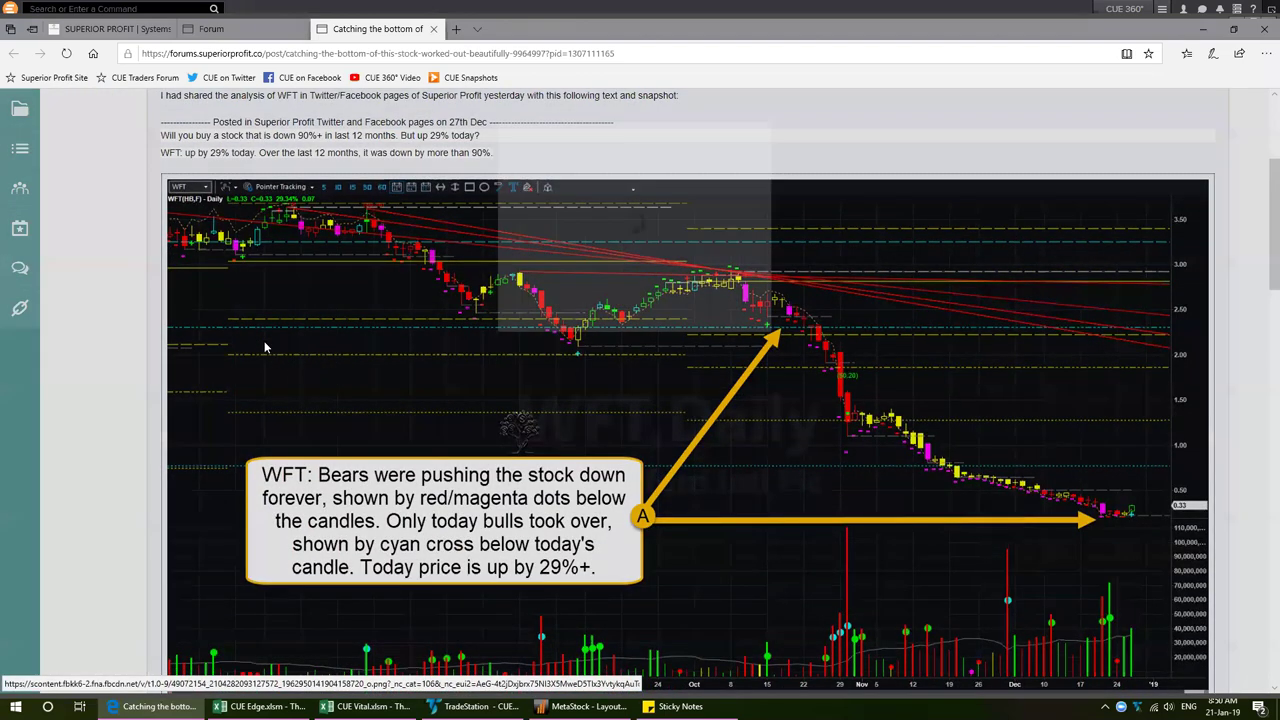
pyautogui.click(265, 346)
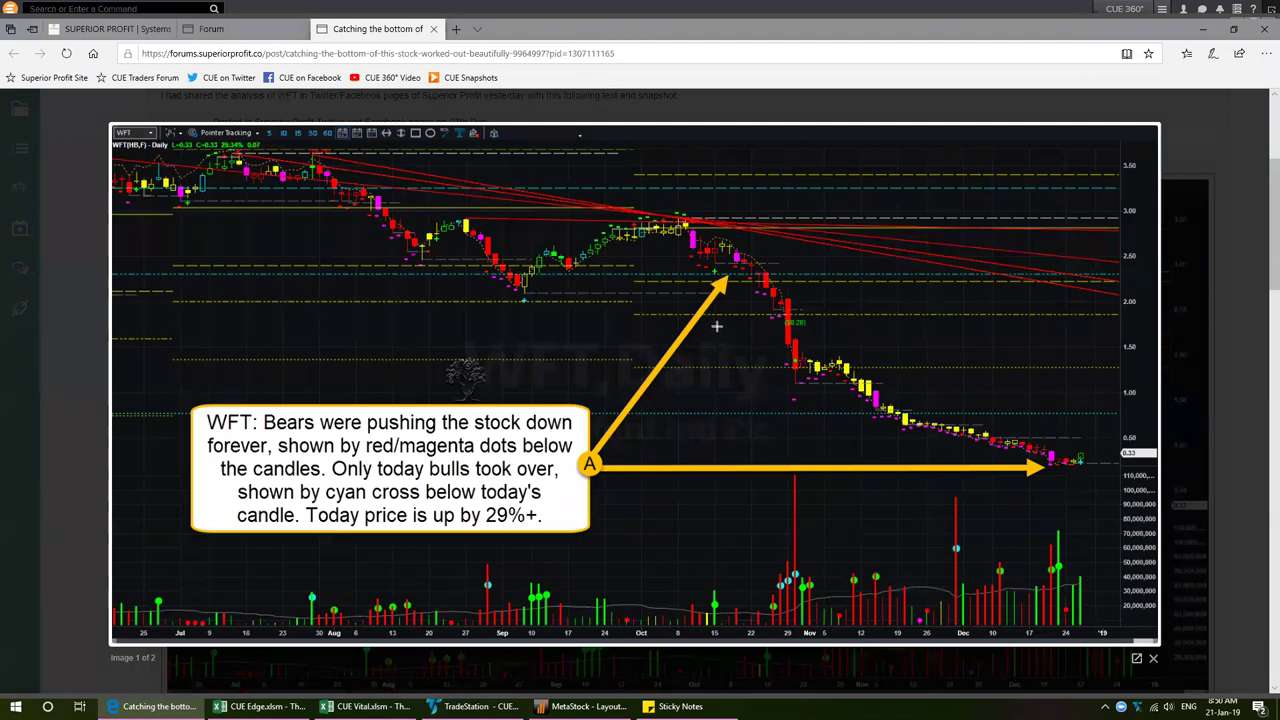
# Draw arrows on the enlarged WFT daily chart at both ends of point A's range and along the price decline between them
pyautogui.moveTo(717, 327); pyautogui.dragTo(726, 306)
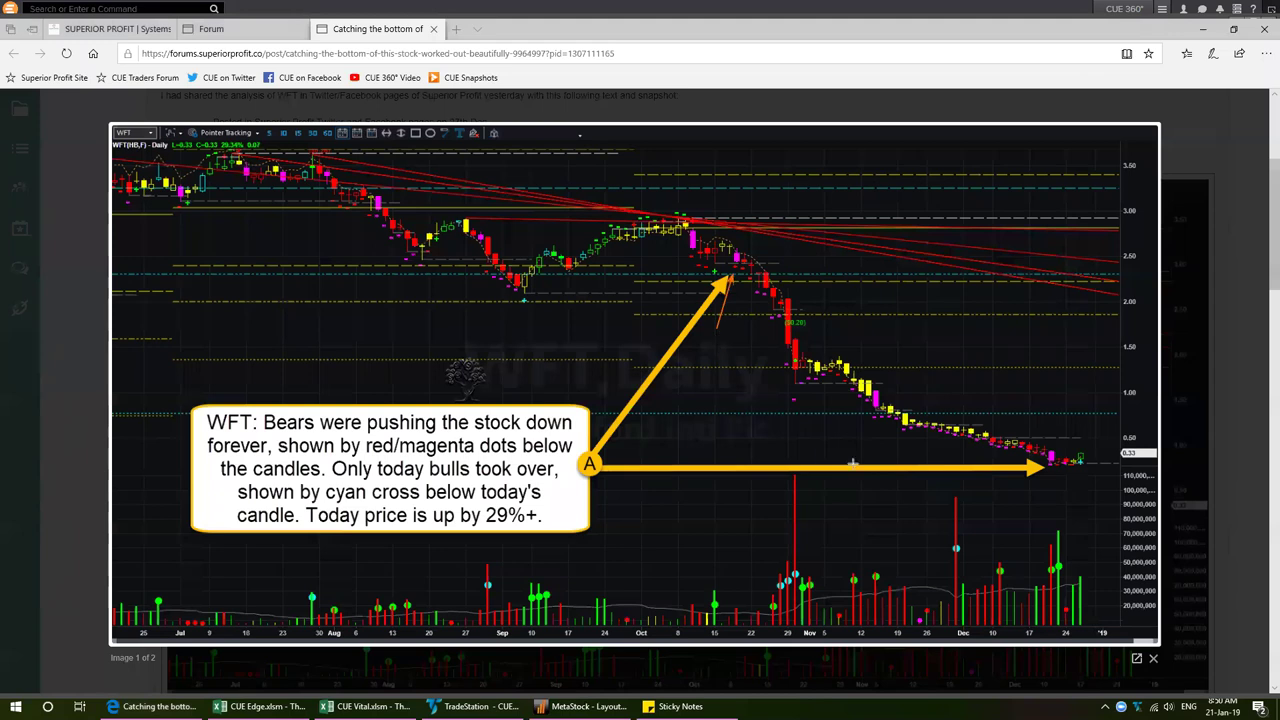
pyautogui.moveTo(988, 522); pyautogui.dragTo(1071, 472)
pyautogui.moveTo(735, 287); pyautogui.dragTo(773, 347)
pyautogui.moveTo(838, 398); pyautogui.dragTo(885, 421)
pyautogui.moveTo(946, 452); pyautogui.dragTo(1014, 468)
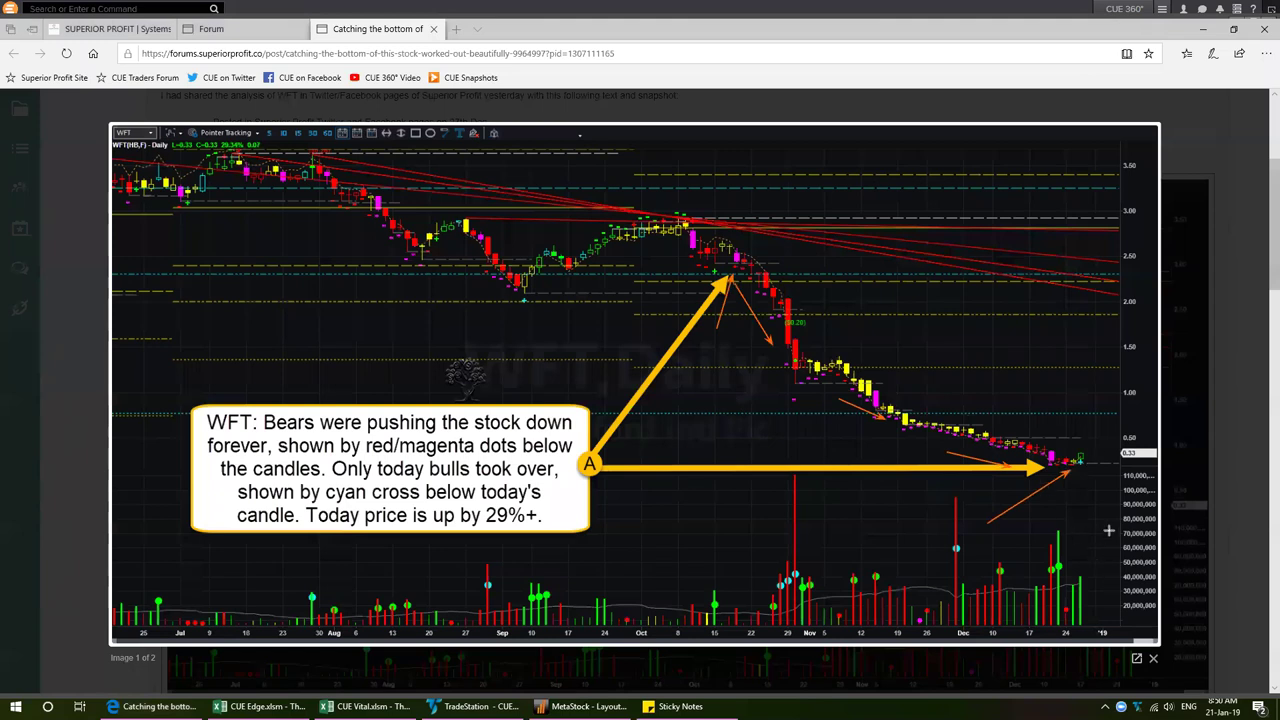
# Draw arrows on the WFT daily chart pointing to the recent tall volume bars and the last candle from above and below
pyautogui.moveTo(1040, 520); pyautogui.dragTo(1054, 539)
pyautogui.moveTo(1038, 521); pyautogui.dragTo(1060, 544)
pyautogui.moveTo(1116, 512); pyautogui.dragTo(1084, 466)
pyautogui.moveTo(1016, 540); pyautogui.dragTo(1042, 568)
pyautogui.moveTo(1094, 431); pyautogui.dragTo(1084, 447)
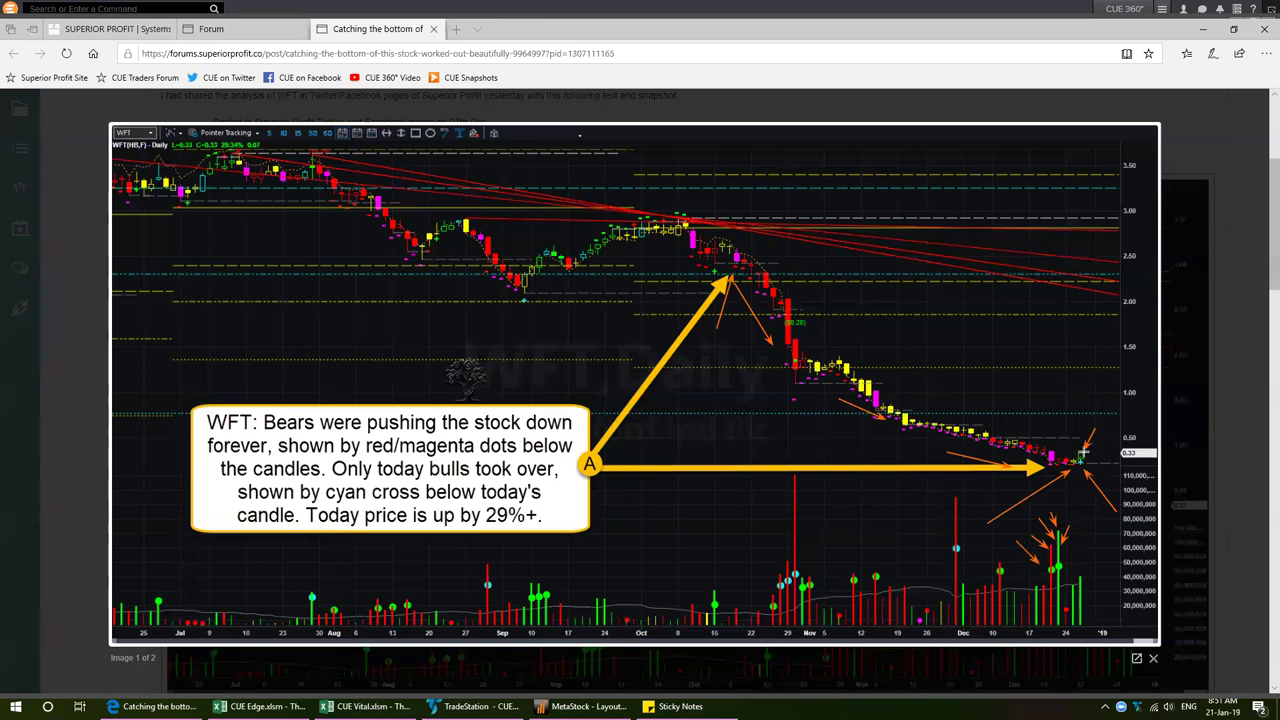
# Add arrows at the last candle, the callout's 29%+ text and the early July highs, and clear all drawn arrows
pyautogui.moveTo(1108, 477); pyautogui.dragTo(1090, 466)
pyautogui.moveTo(626, 564); pyautogui.dragTo(535, 522)
pyautogui.moveTo(209, 201); pyautogui.dragTo(222, 157)
pyautogui.press('e')
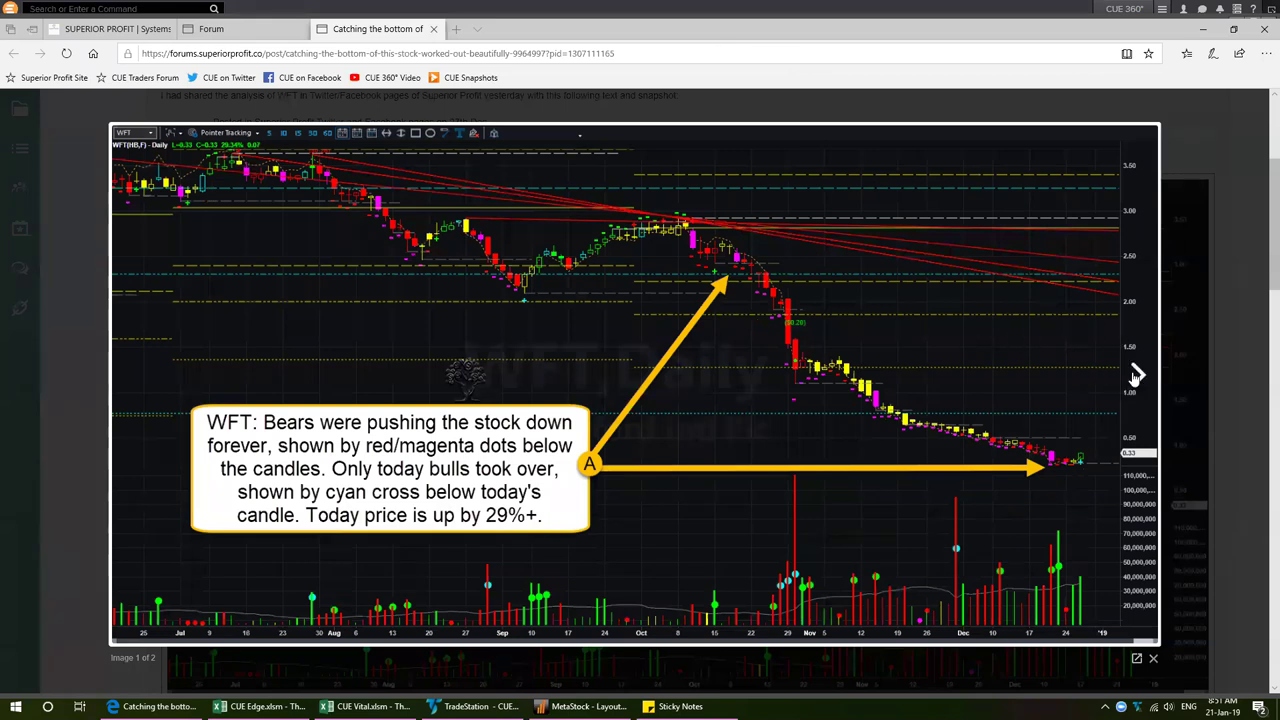
# View the WFT daily and 10 min charts enlarged, close the image viewer, and read the topic's further update reply with its chart
pyautogui.click(911, 415)
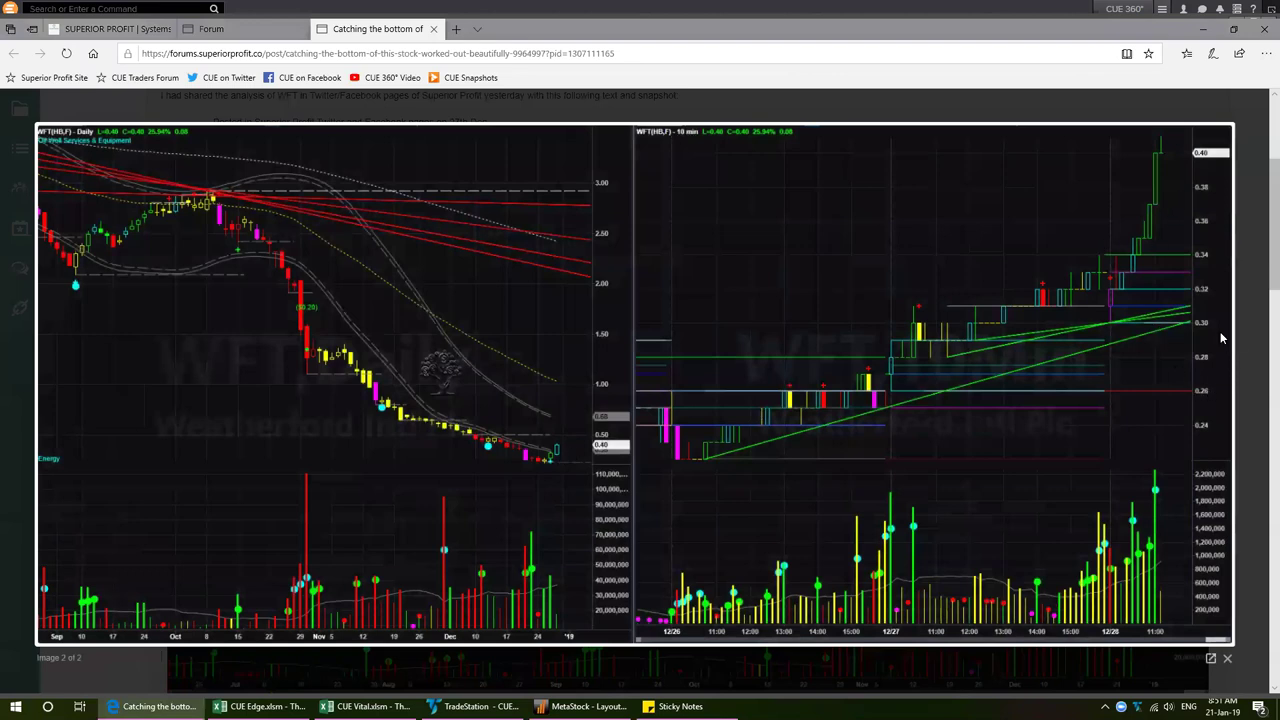
pyautogui.click(1258, 346)
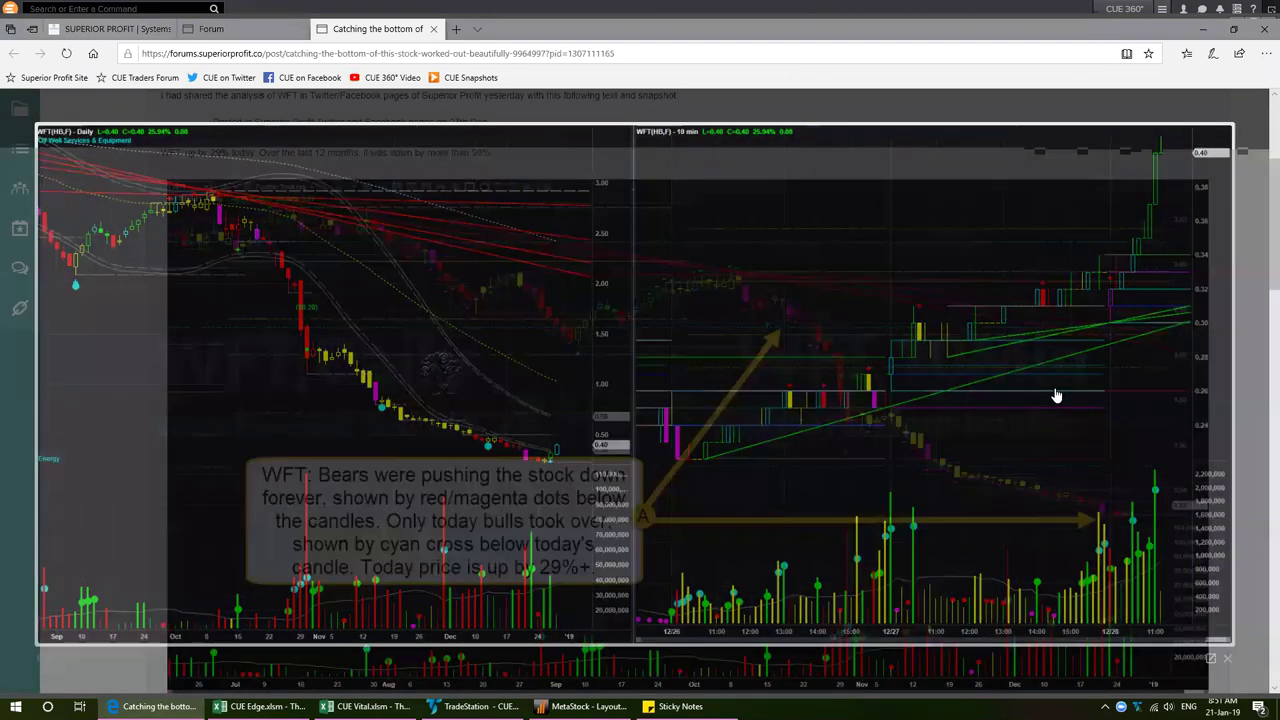
pyautogui.scroll(-2, 298, 224)
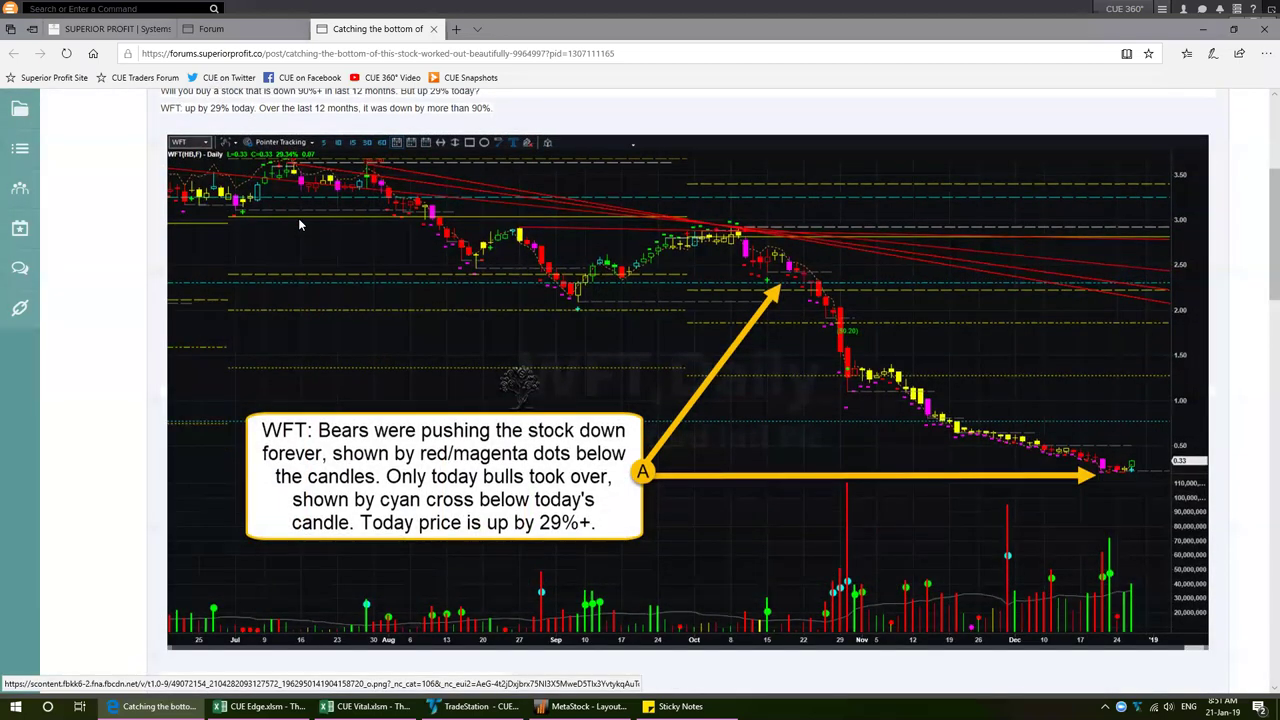
pyautogui.scroll(-5, 298, 224)
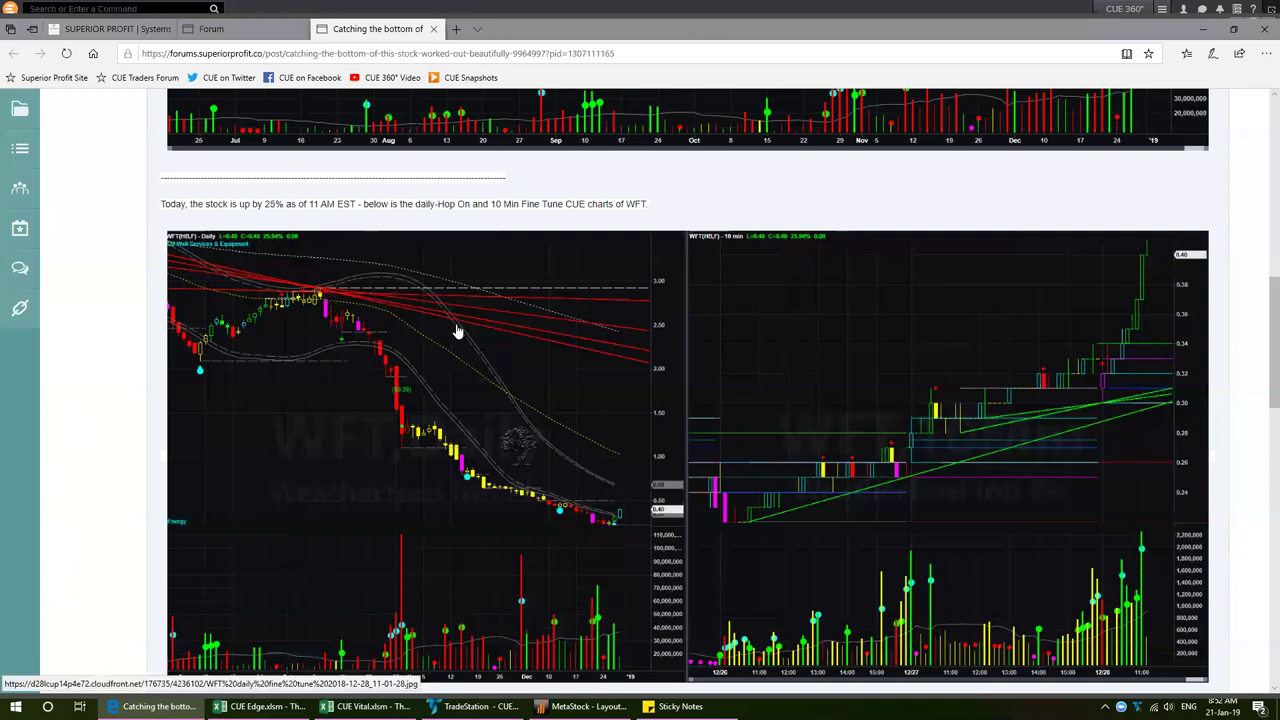
pyautogui.scroll(-1, 497, 346)
pyautogui.scroll(-4, 500, 346)
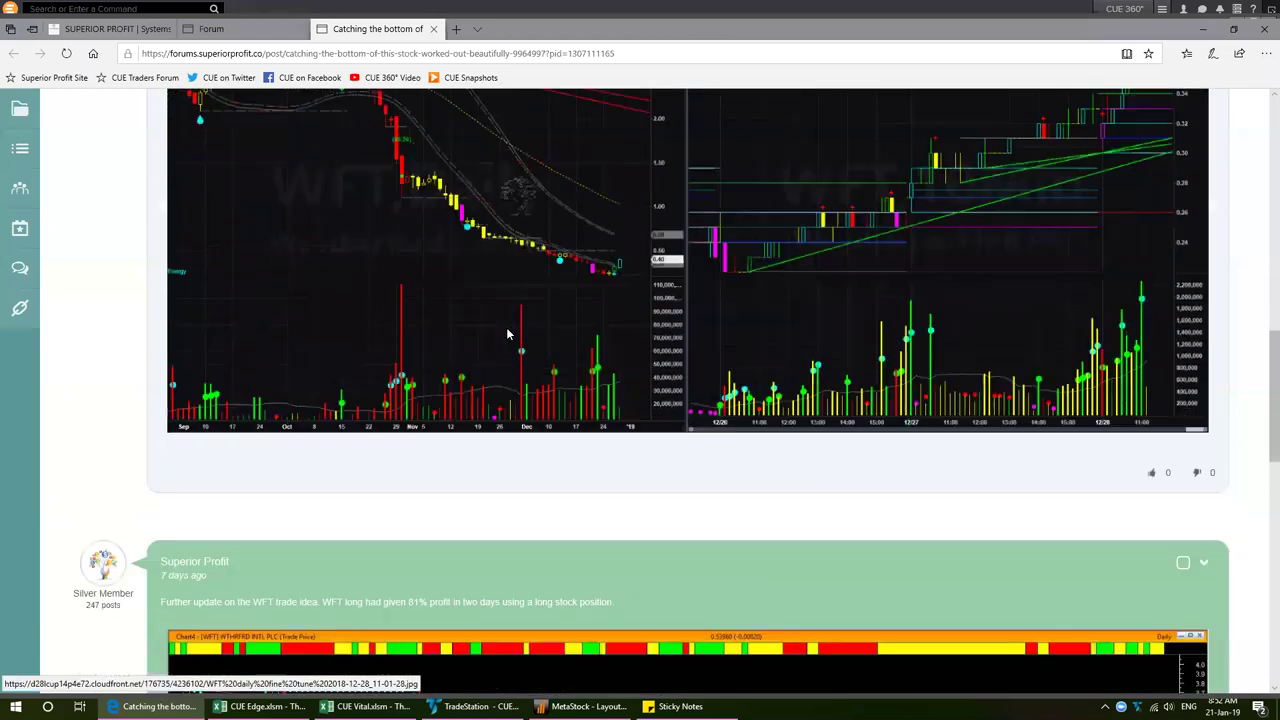
pyautogui.scroll(-2, 531, 366)
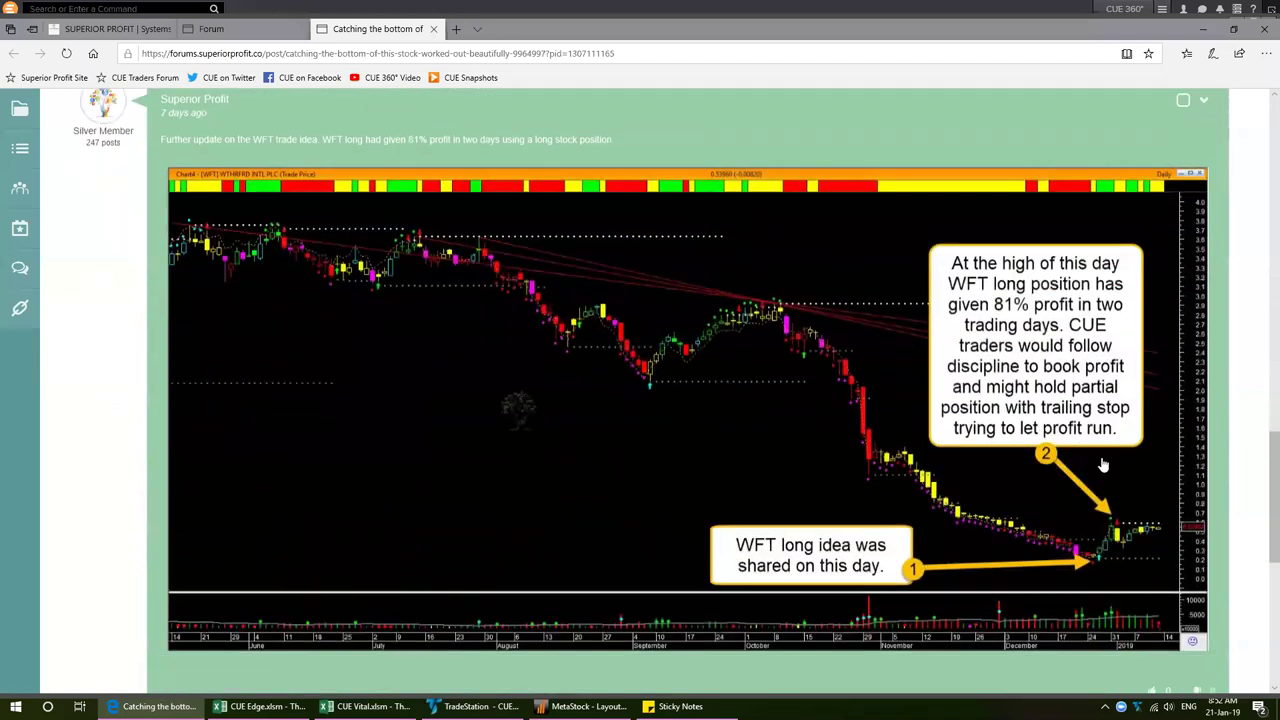
pyautogui.scroll(1, 500, 368)
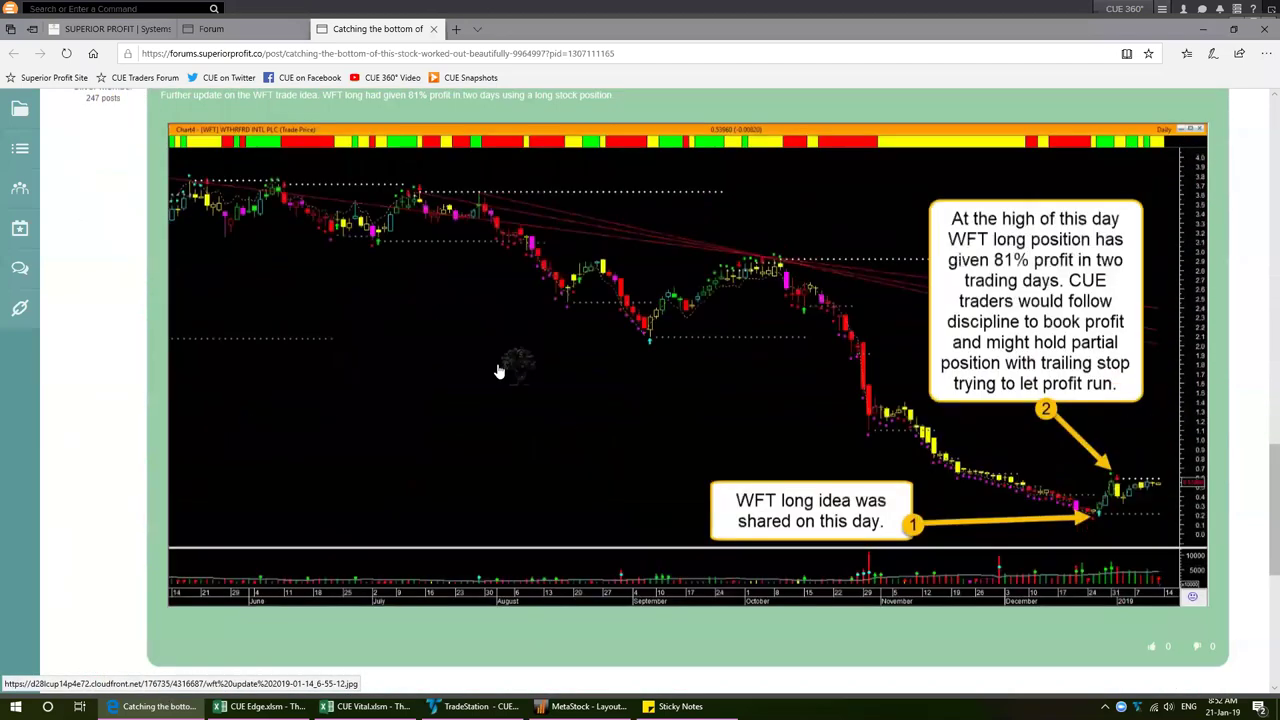
# Enlarge the WFT update chart, trace the price moves since point 1 with arrows, and clear them before closing the image
pyautogui.click(548, 411)
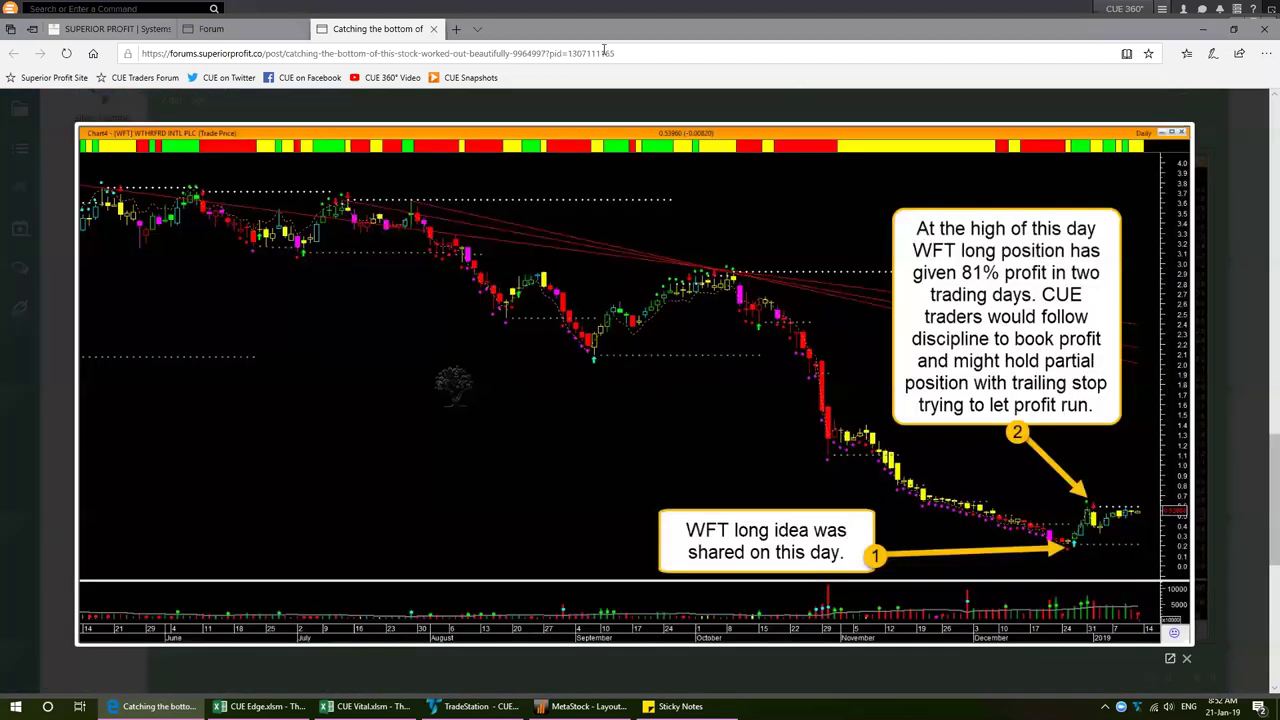
pyautogui.moveTo(1143, 625)
pyautogui.mouseDown()
pyautogui.moveTo(1100, 590)
pyautogui.moveTo(1078, 548)
pyautogui.moveTo(1097, 511)
pyautogui.moveTo(1110, 540)
pyautogui.moveTo(1124, 516)
pyautogui.moveTo(1149, 514)
pyautogui.mouseUp()
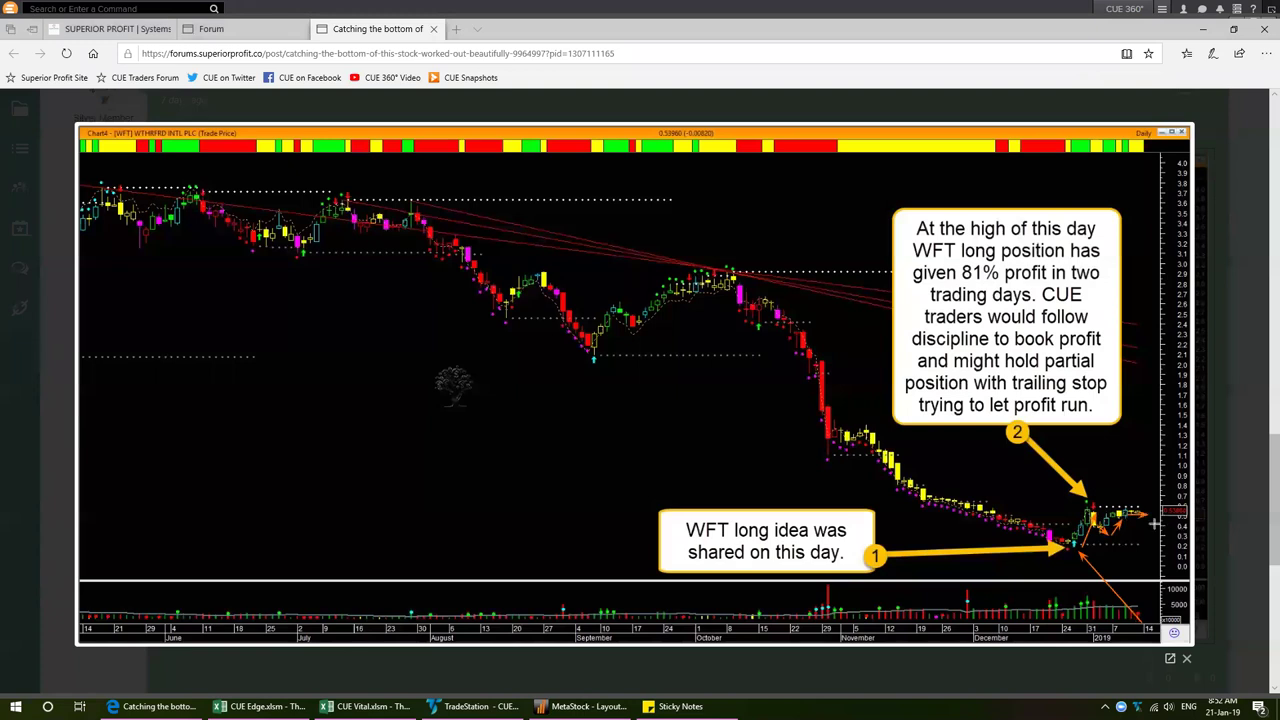
pyautogui.press('e')
pyautogui.click(1232, 318)
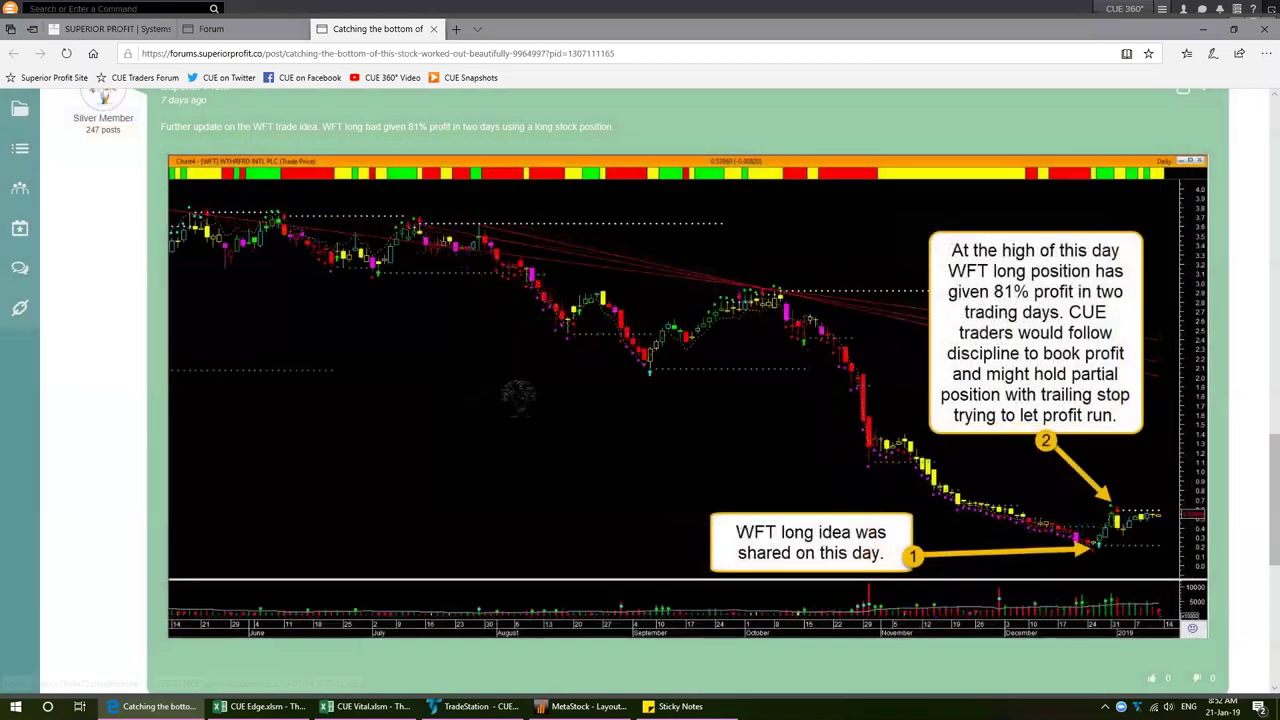
# Load the WFT weekly and daily charts in TradeStation and compare them with the original forum post in the browser
pyautogui.scroll(-1, 640, 390)
pyautogui.scroll(-5, 470, 500)
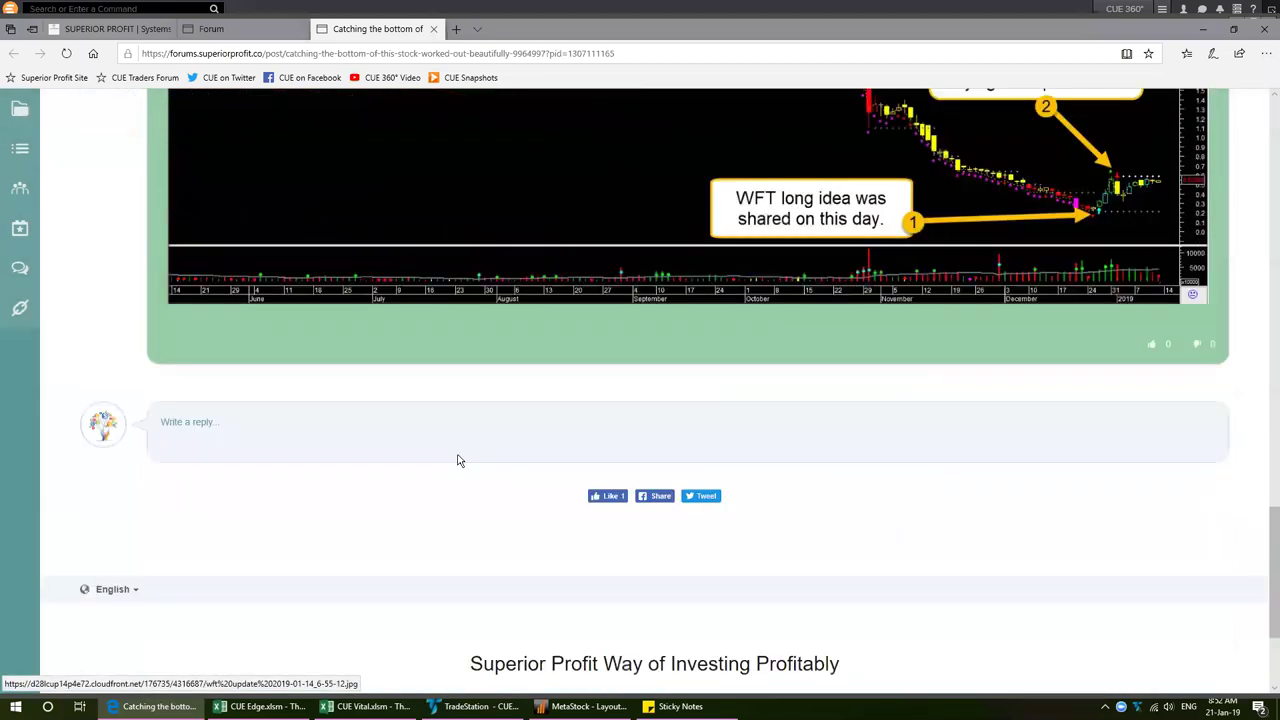
pyautogui.scroll(-2, 458, 460)
pyautogui.hotkey('alt', 'Tab')
pyautogui.write('wf')
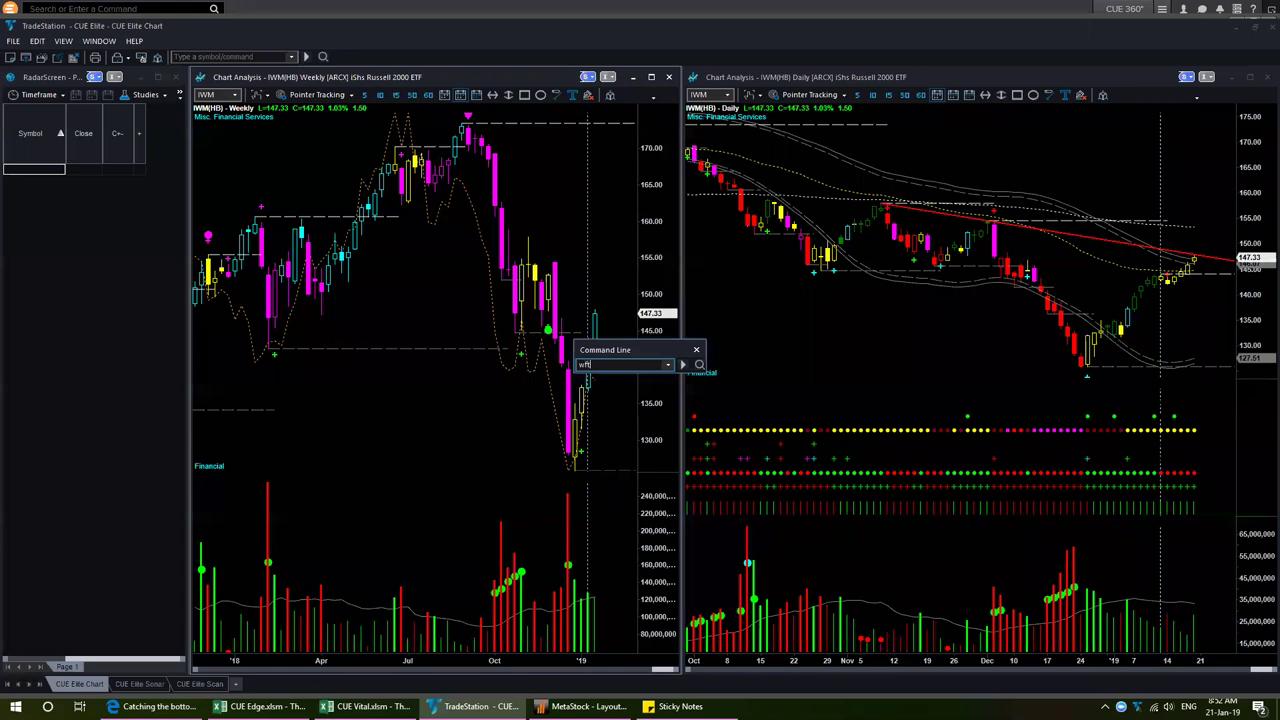
pyautogui.press('Return')
pyautogui.hotkey('alt', 'Tab')
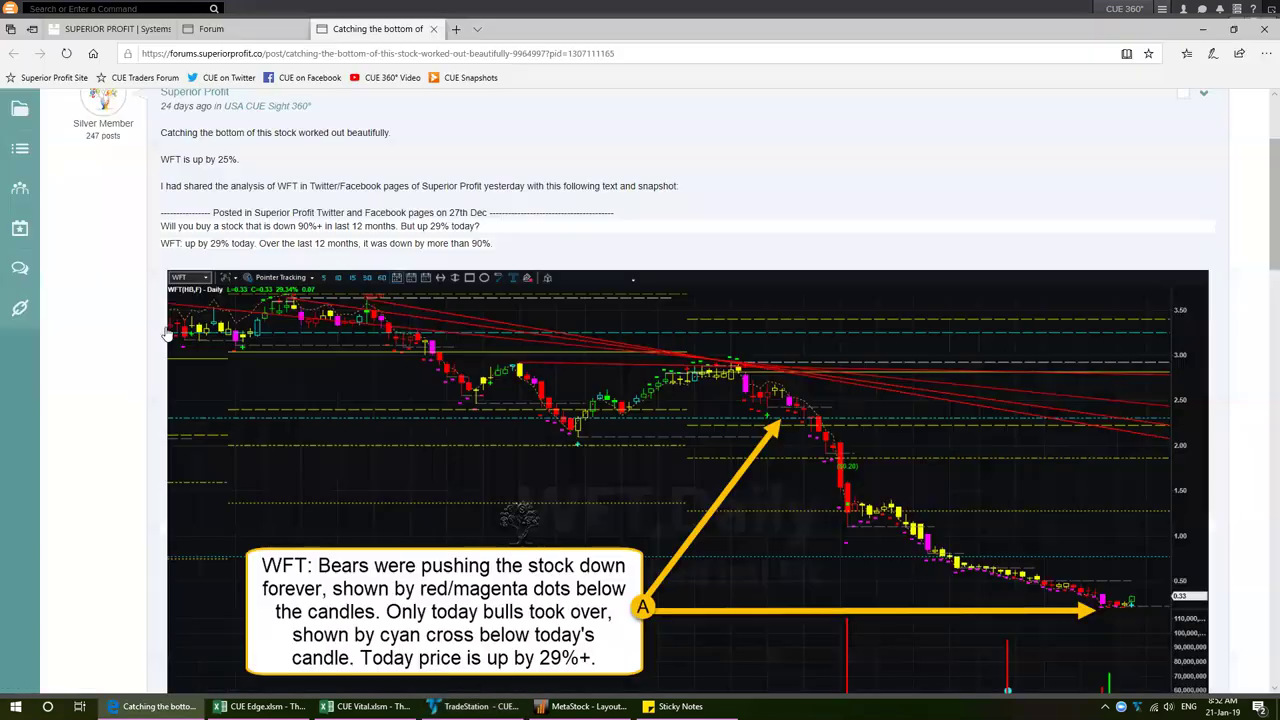
pyautogui.hotkey('alt', 'Tab')
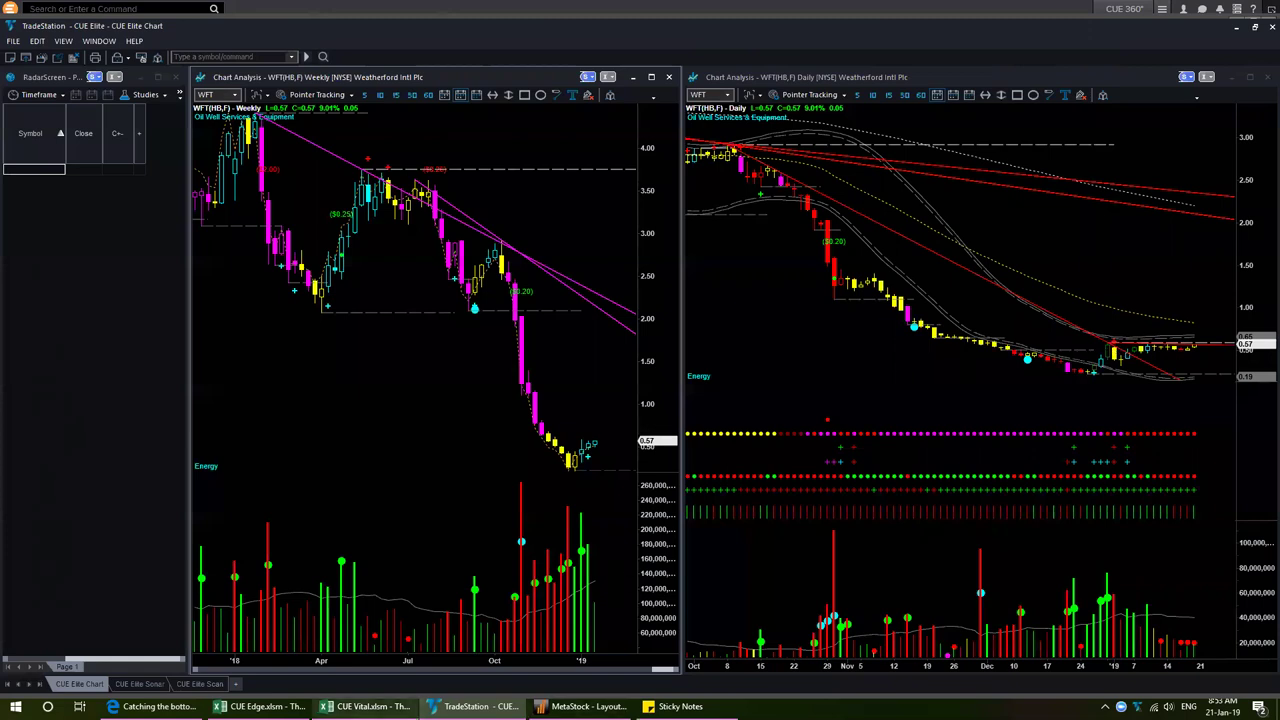
pyautogui.hotkey('alt', 'Tab')
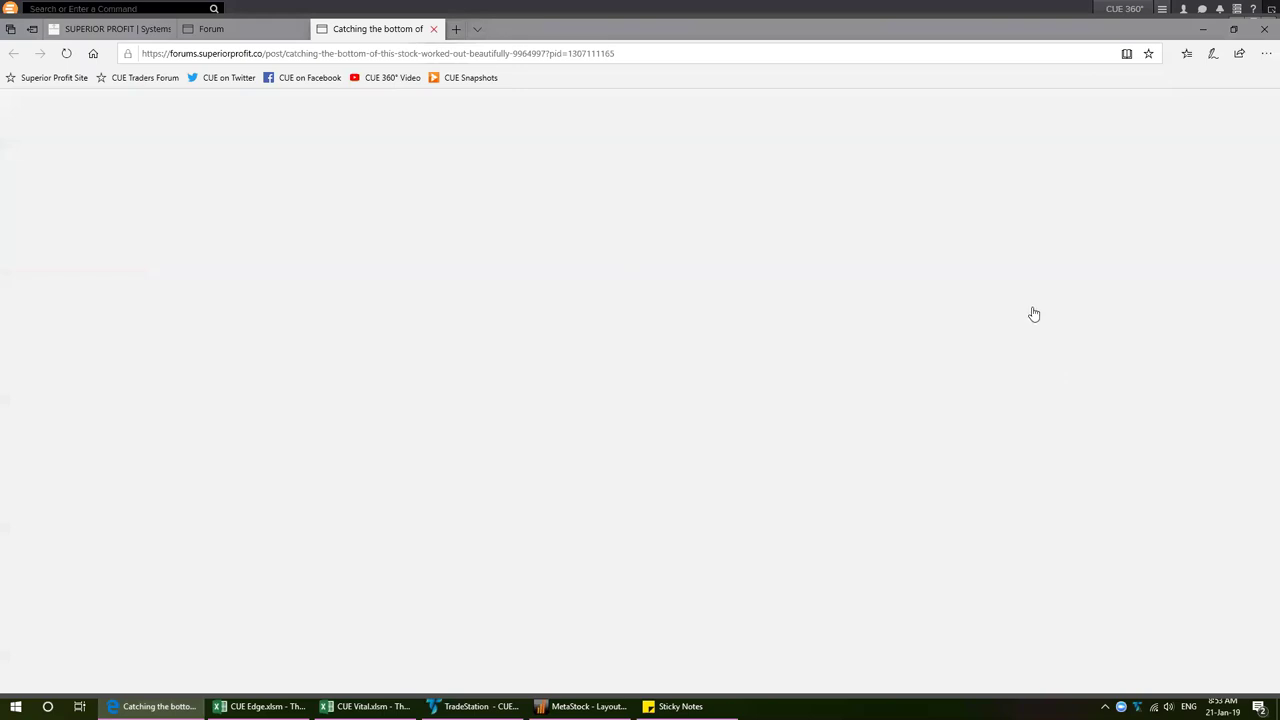
# Close the WFT topic and open the "Biotech stock up by 30% today." topic to look through its charts and tables
pyautogui.hotkey('ctrl', 'w')
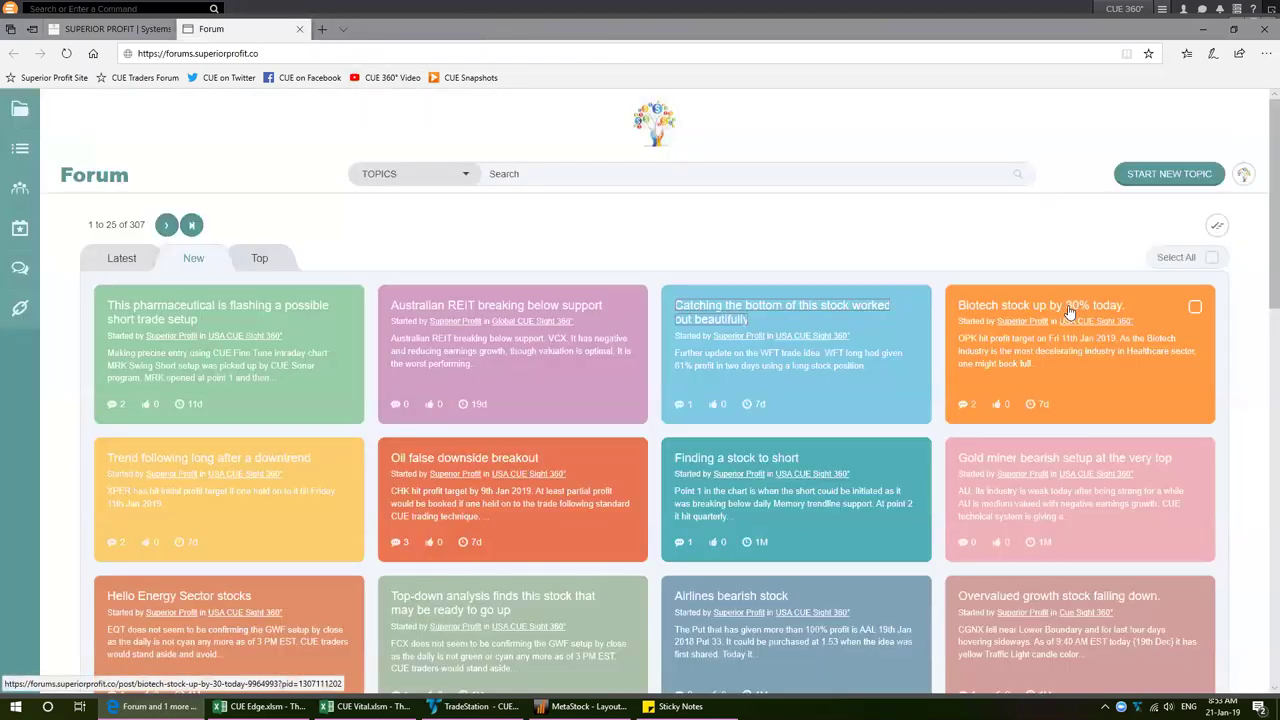
pyautogui.middleClick(1072, 311)
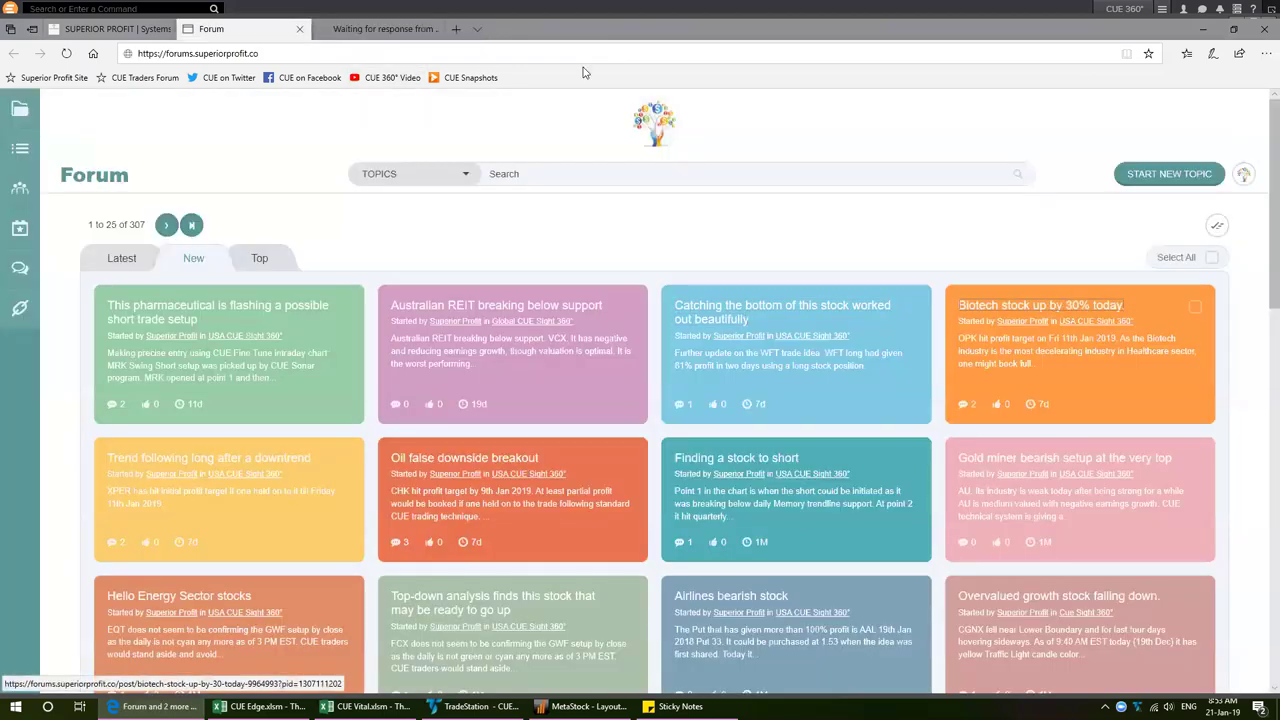
pyautogui.click(390, 33)
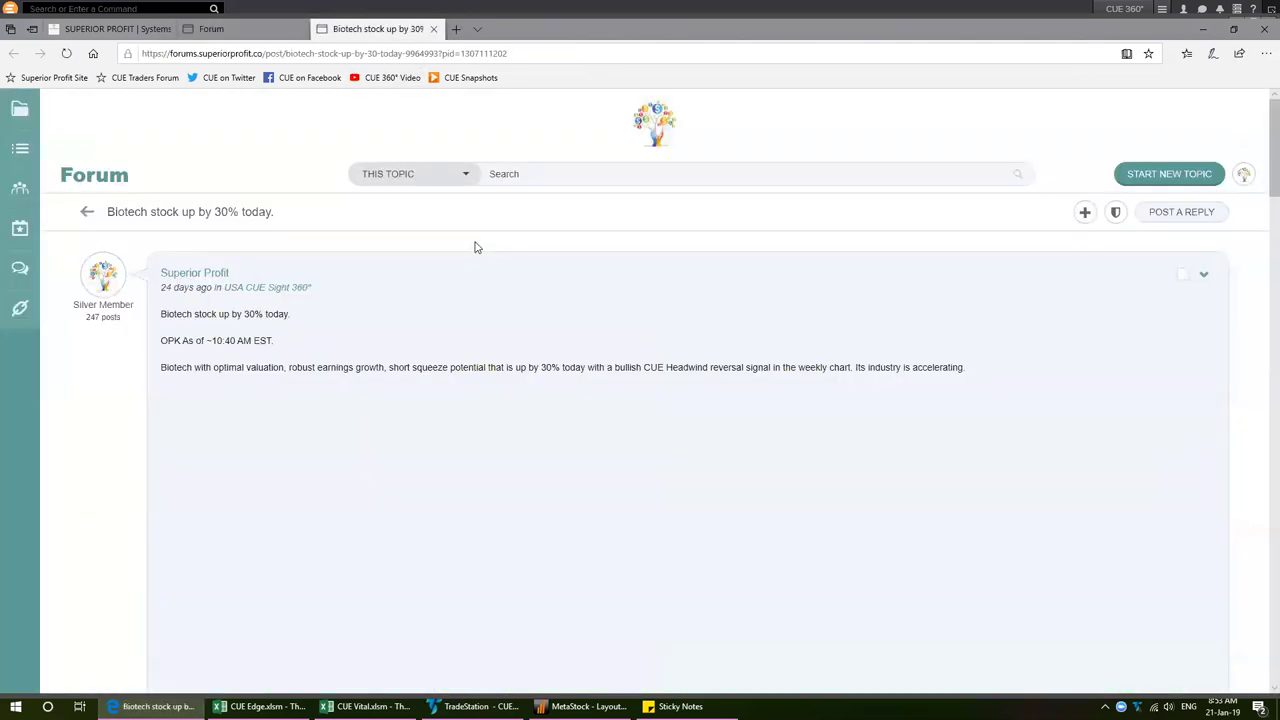
pyautogui.scroll(-2, 477, 248)
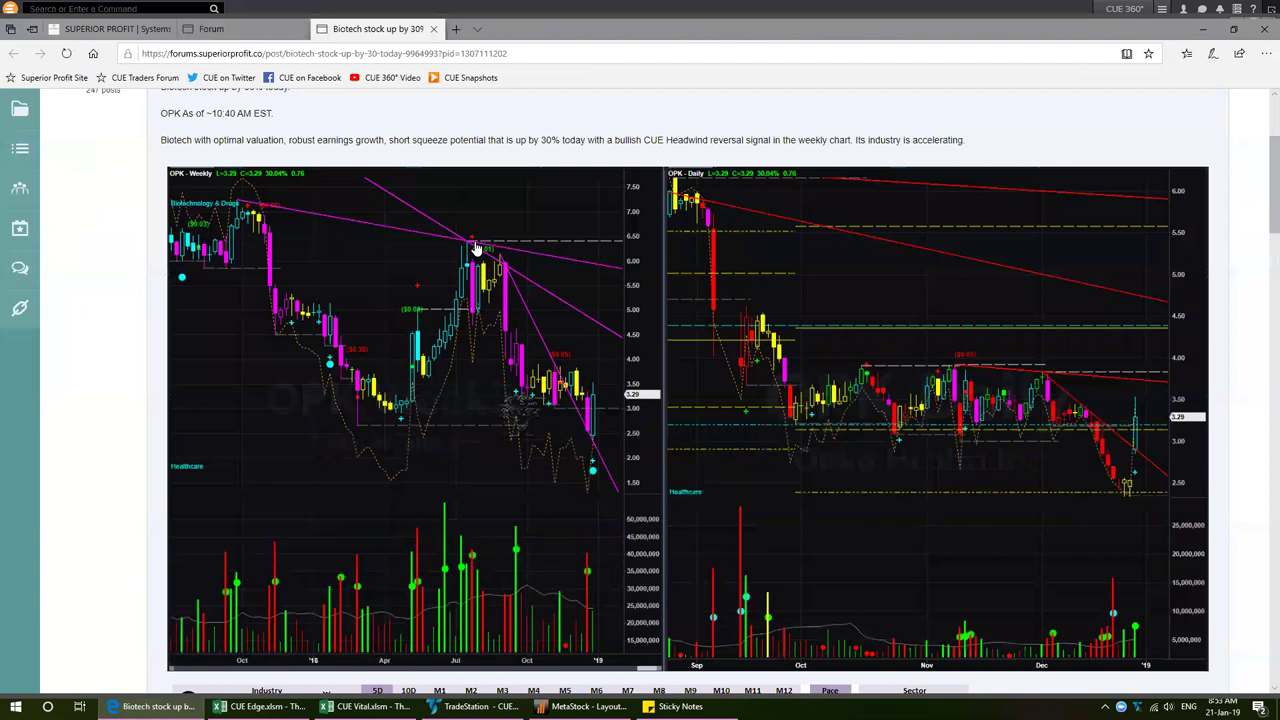
pyautogui.scroll(-2, 181, 285)
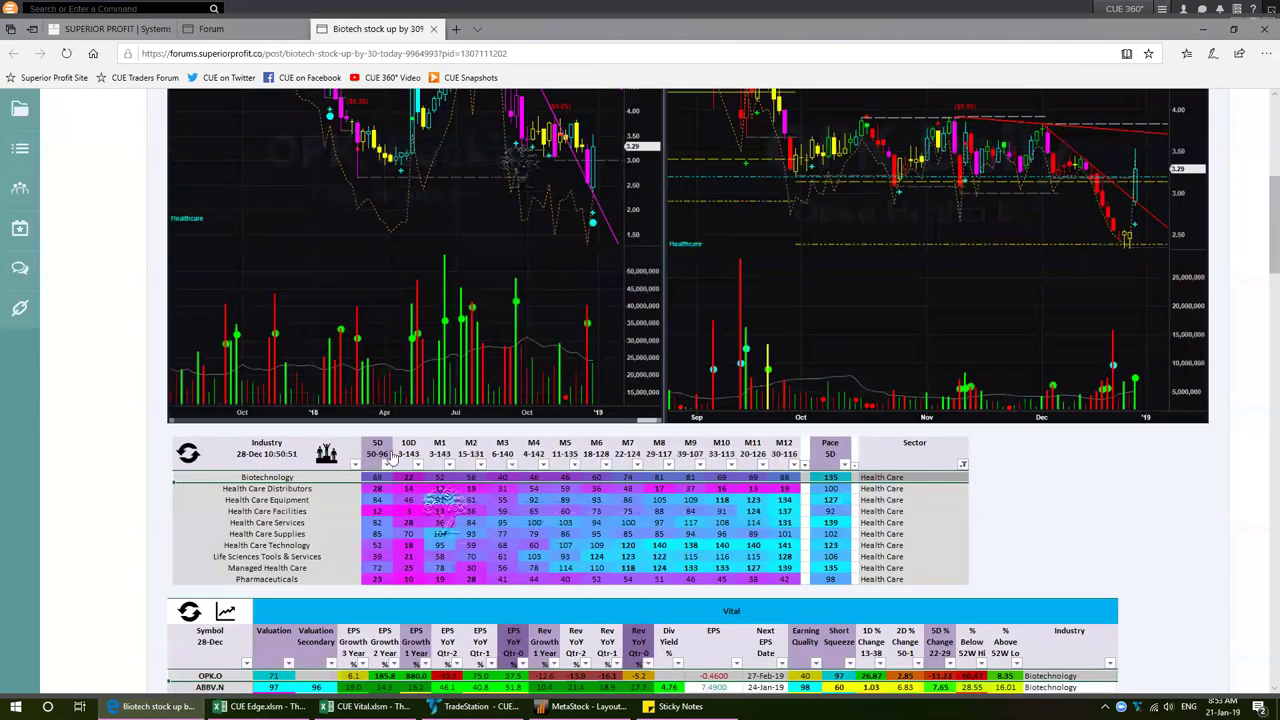
pyautogui.scroll(-1, 424, 460)
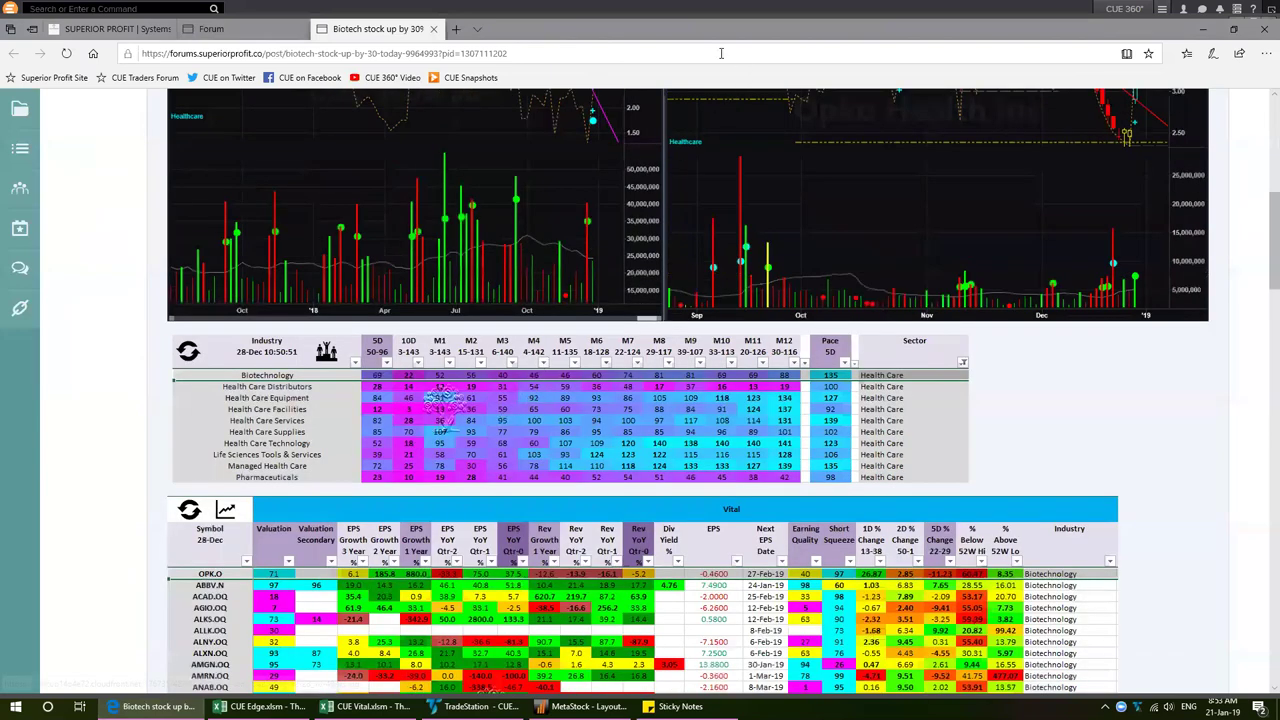
pyautogui.press('Home')
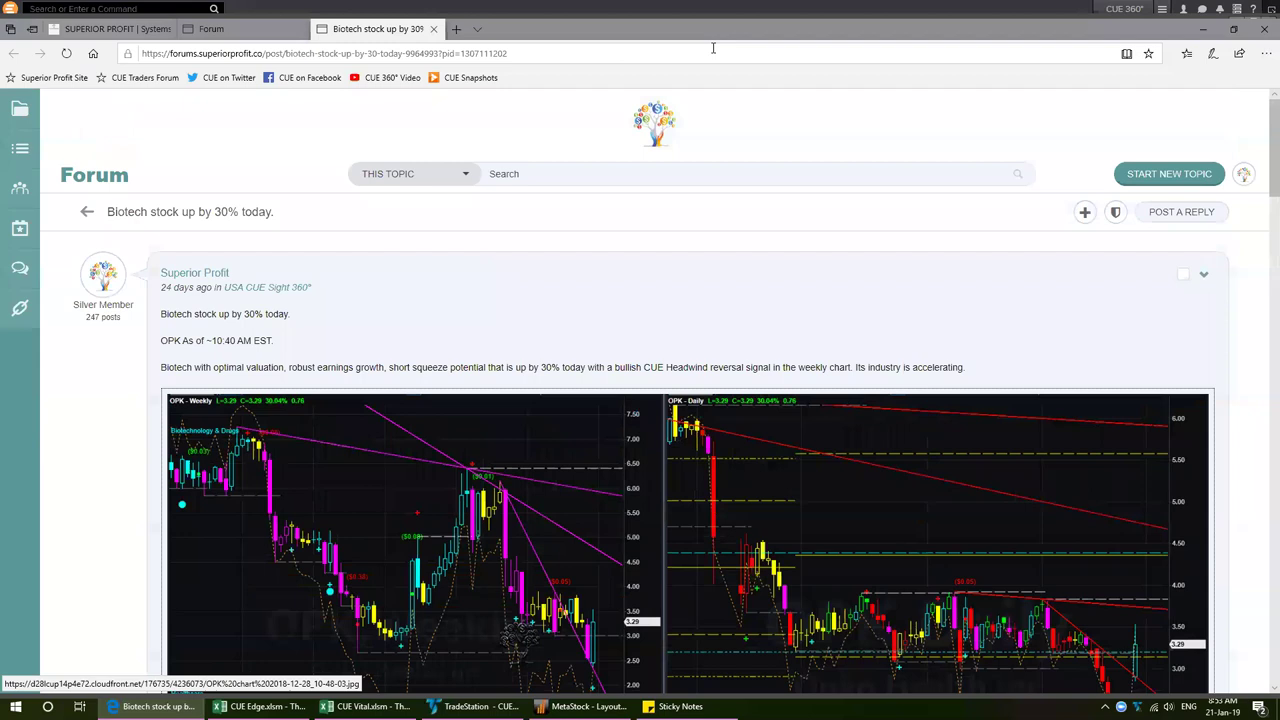
# Enlarge the OPK chart image and draw arrows on the weekly chart at the support level, the cyan signals and the recent volume bar
pyautogui.click(506, 476)
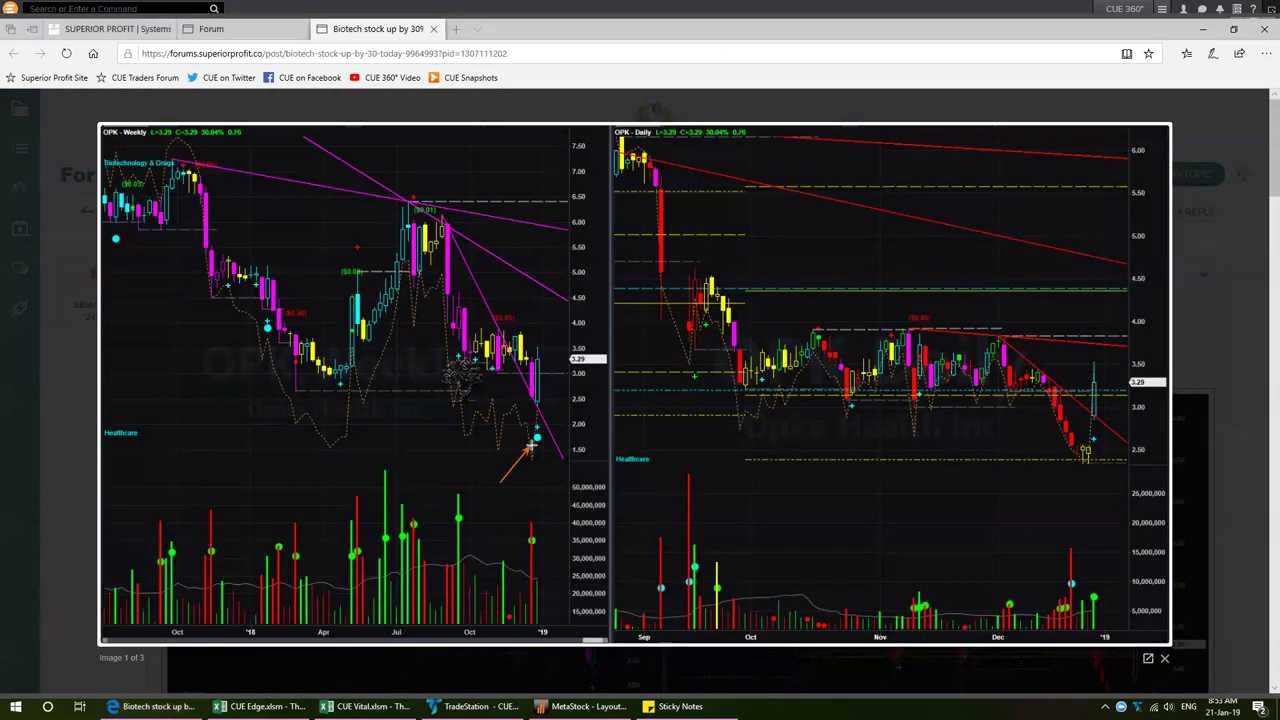
pyautogui.moveTo(341, 391); pyautogui.dragTo(567, 391)
pyautogui.moveTo(484, 450); pyautogui.dragTo(528, 428)
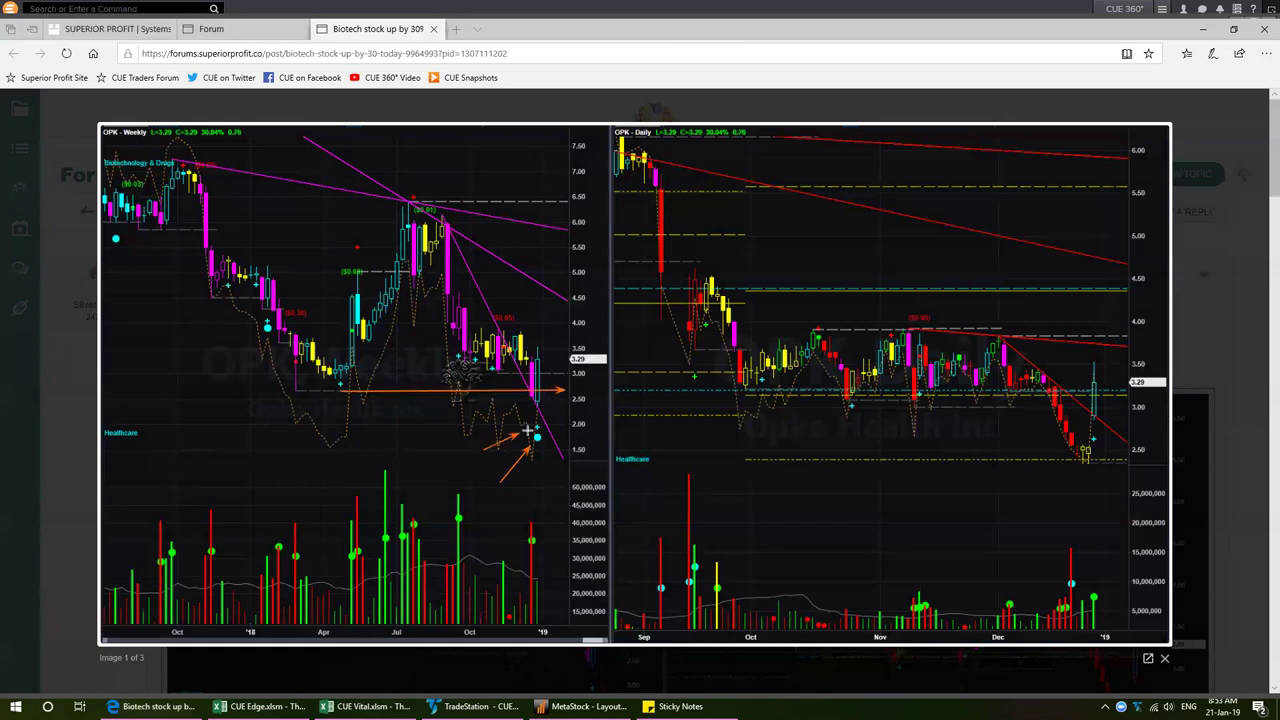
pyautogui.moveTo(509, 496); pyautogui.dragTo(528, 523)
pyautogui.moveTo(584, 450); pyautogui.dragTo(540, 402)
pyautogui.moveTo(372, 396)
pyautogui.mouseDown()
pyautogui.moveTo(548, 393)
pyautogui.moveTo(499, 381)
pyautogui.moveTo(545, 409)
pyautogui.moveTo(565, 385)
pyautogui.mouseUp()
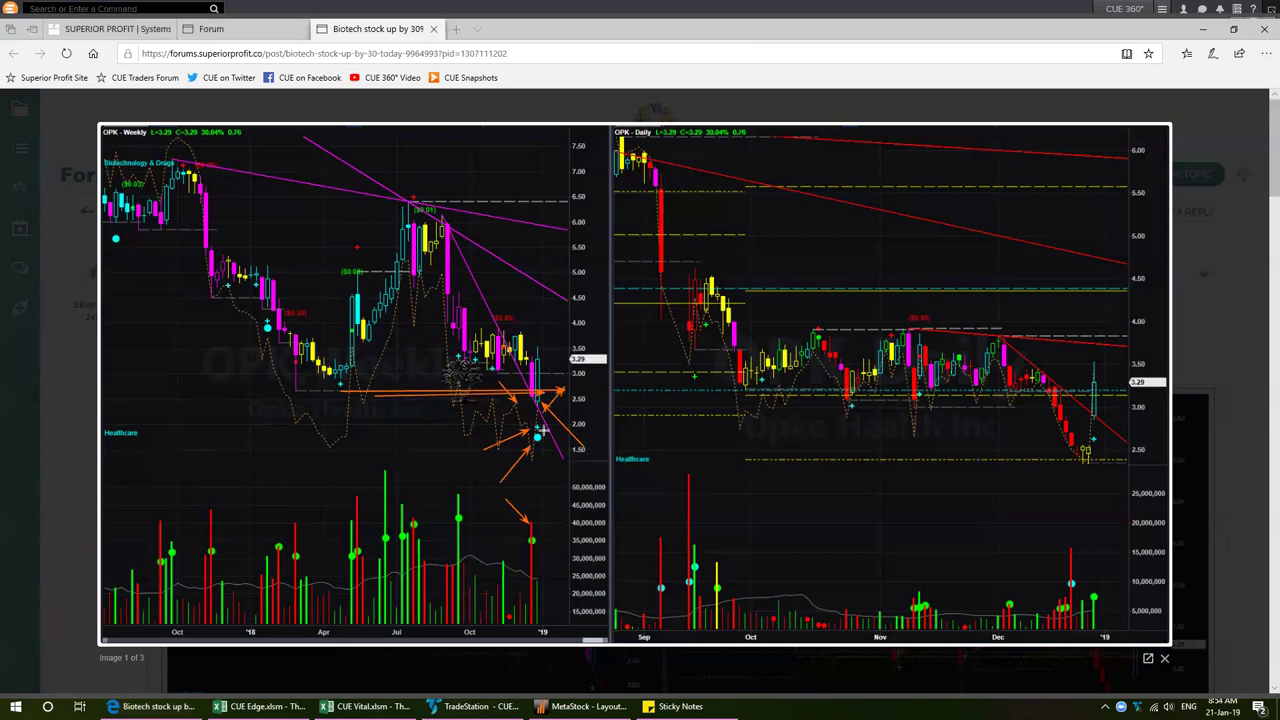
pyautogui.moveTo(592, 453); pyautogui.dragTo(548, 446)
# Draw arrows on the OPK daily chart along the lower support line and at the recent lows, volume spike and latest candle, then clear all arrows
pyautogui.moveTo(757, 461); pyautogui.dragTo(1062, 461)
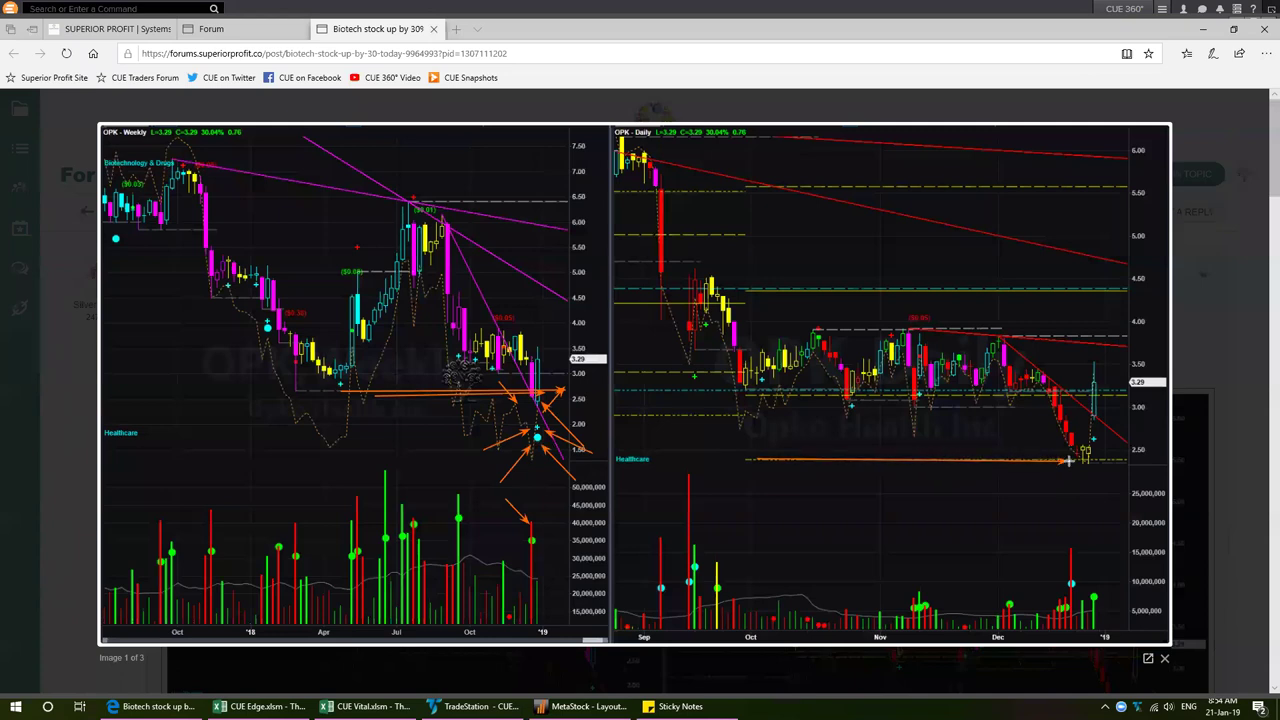
pyautogui.moveTo(1063, 507); pyautogui.dragTo(1094, 472)
pyautogui.moveTo(1023, 531); pyautogui.dragTo(1064, 570)
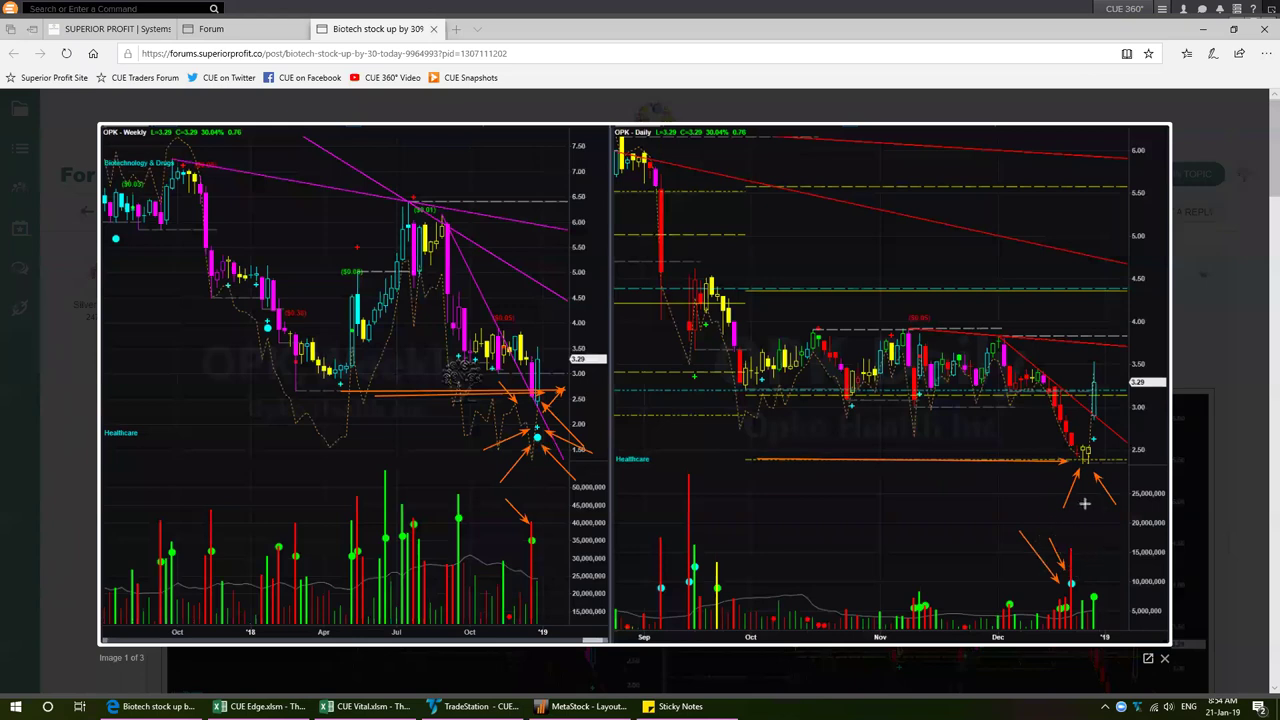
pyautogui.moveTo(1164, 445); pyautogui.dragTo(1099, 404)
pyautogui.moveTo(746, 168); pyautogui.dragTo(718, 140)
pyautogui.moveTo(1169, 506); pyautogui.dragTo(1100, 452)
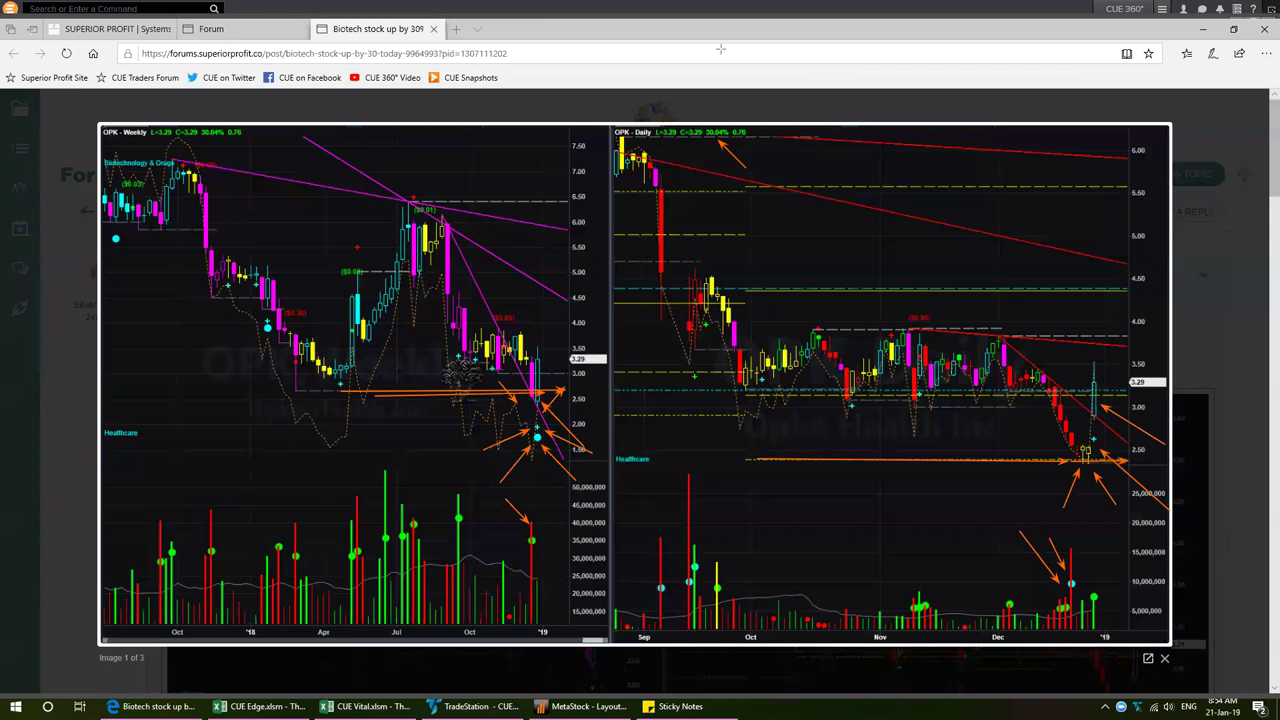
pyautogui.press('e')
# Examine the enlarged industry ranking and Vital tables, close the image viewer, and look through the rest of the OPK post
pyautogui.click(1056, 410)
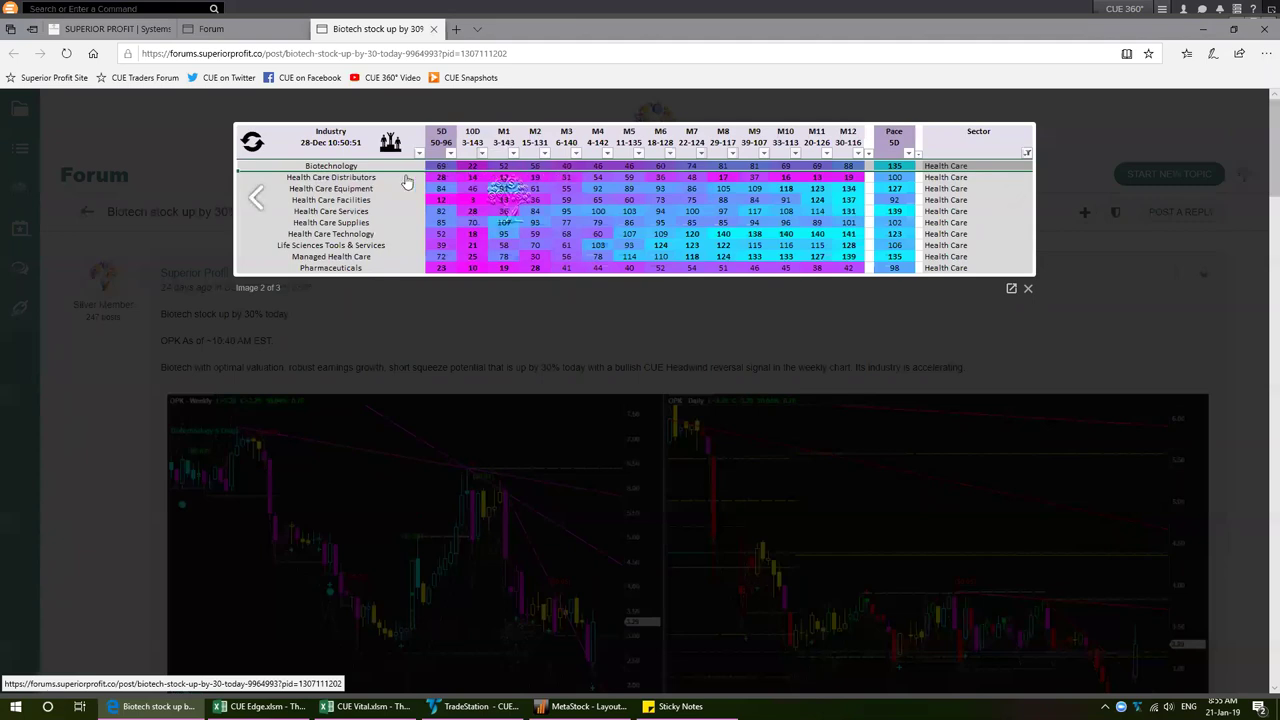
pyautogui.click(1015, 203)
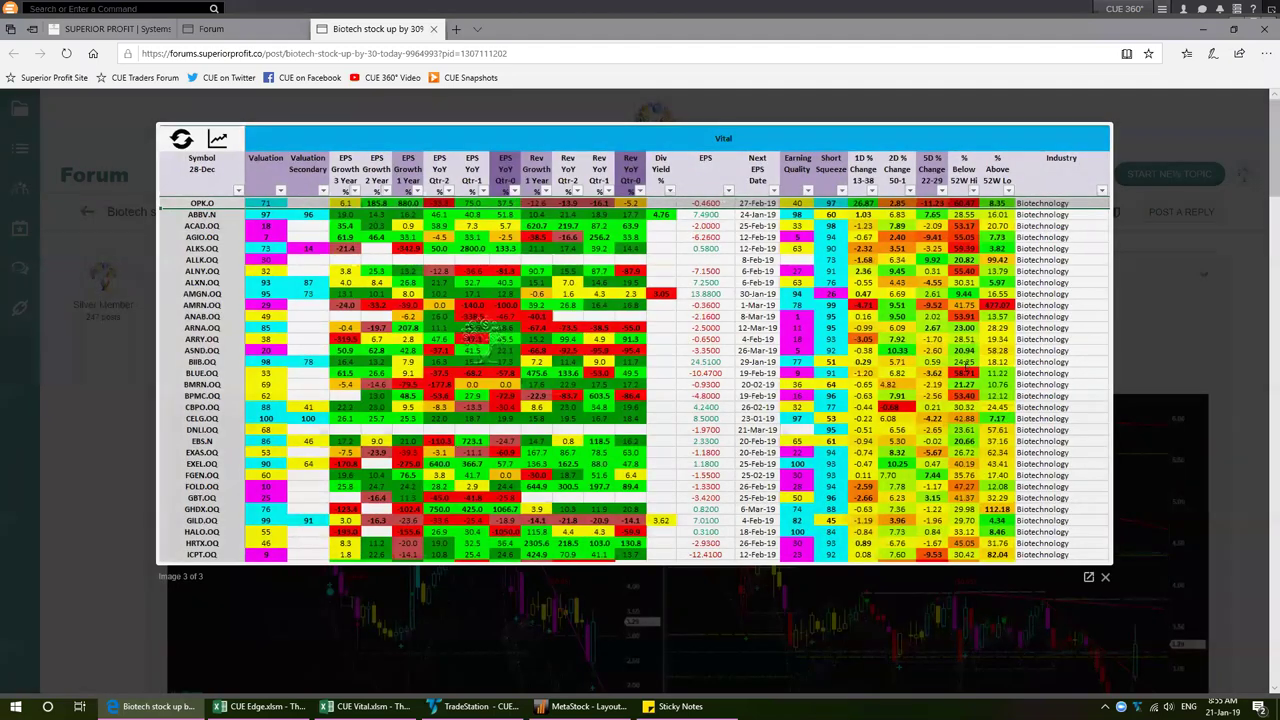
pyautogui.click(175, 288)
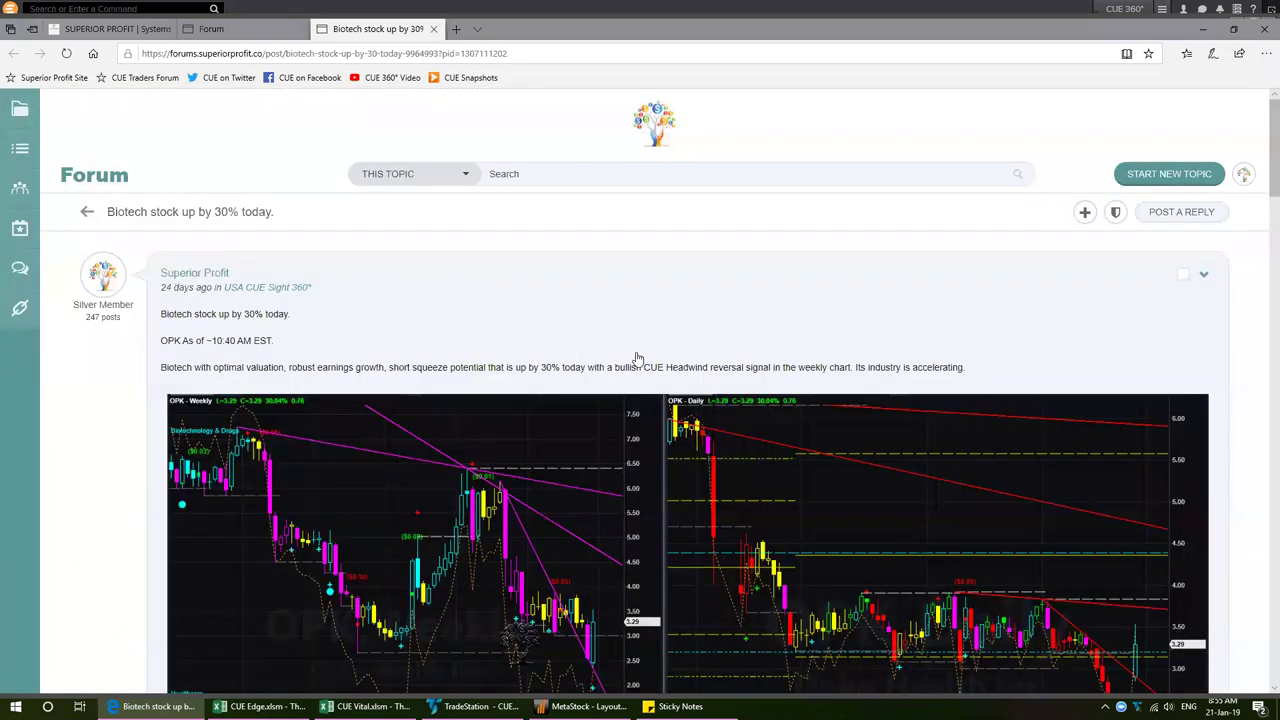
pyautogui.scroll(-2, 744, 585)
pyautogui.scroll(-5, 731, 606)
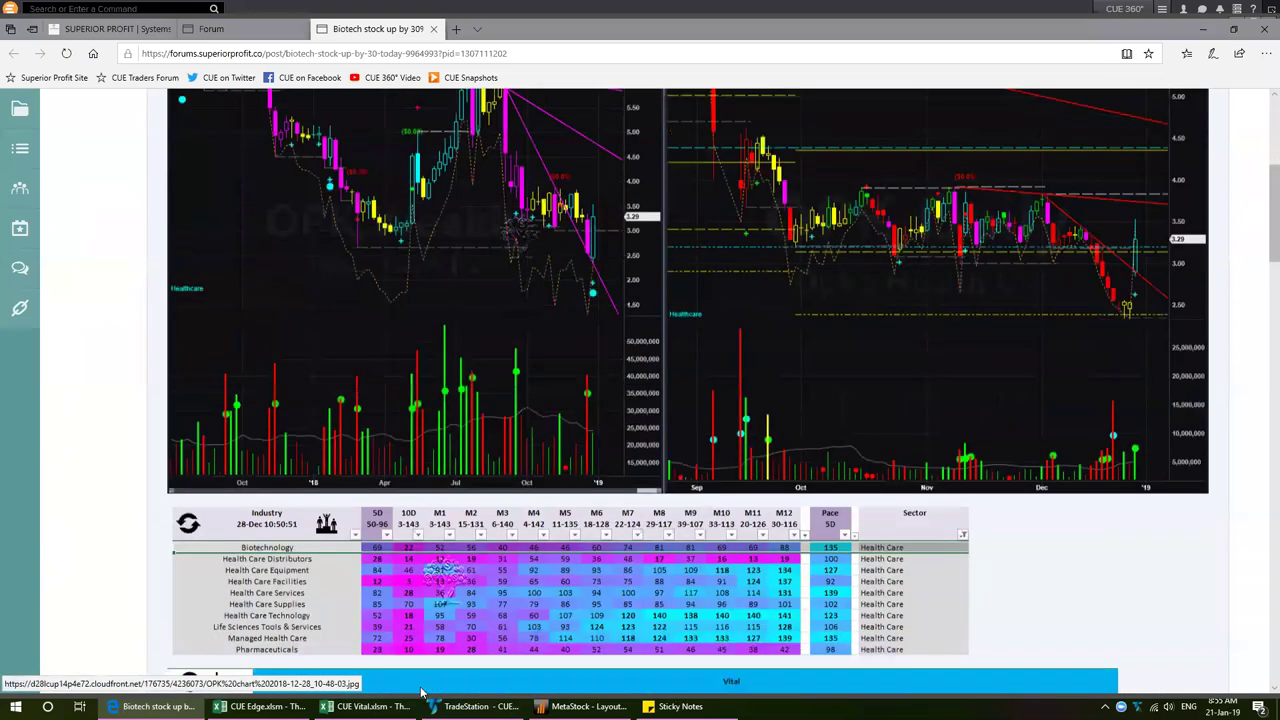
pyautogui.scroll(-1, 598, 580)
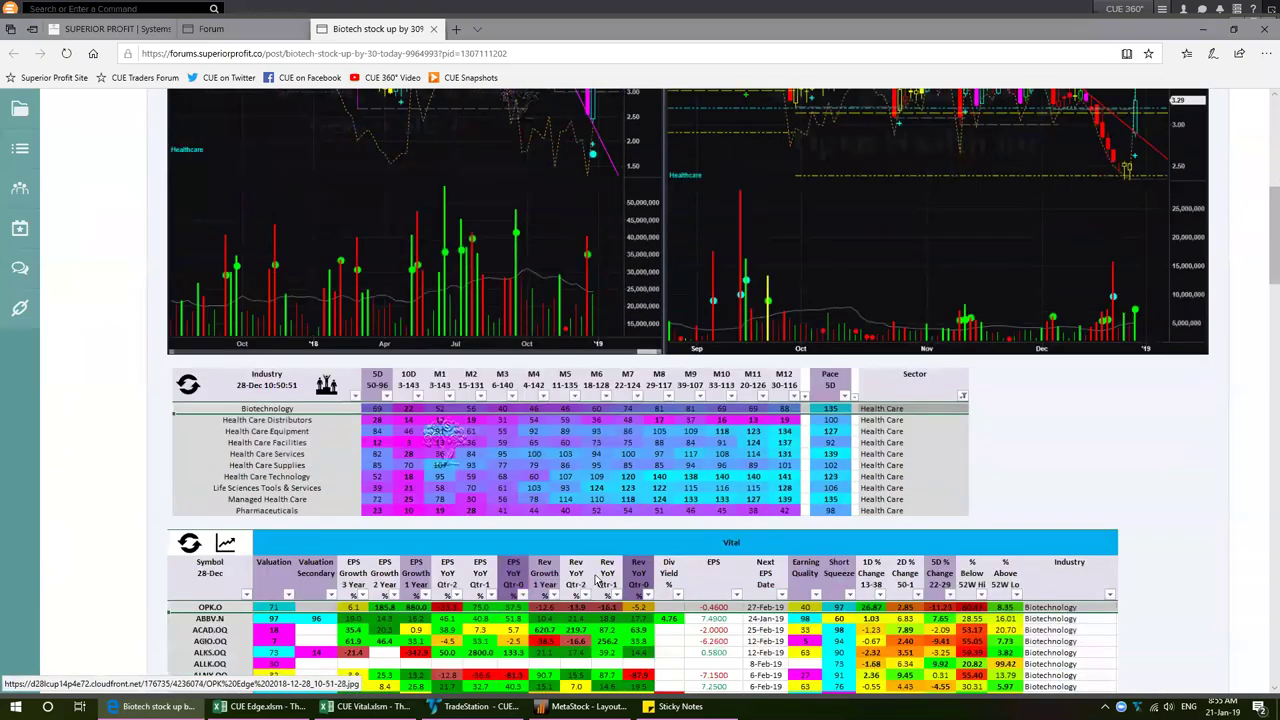
pyautogui.scroll(-2, 598, 580)
pyautogui.scroll(-4, 598, 580)
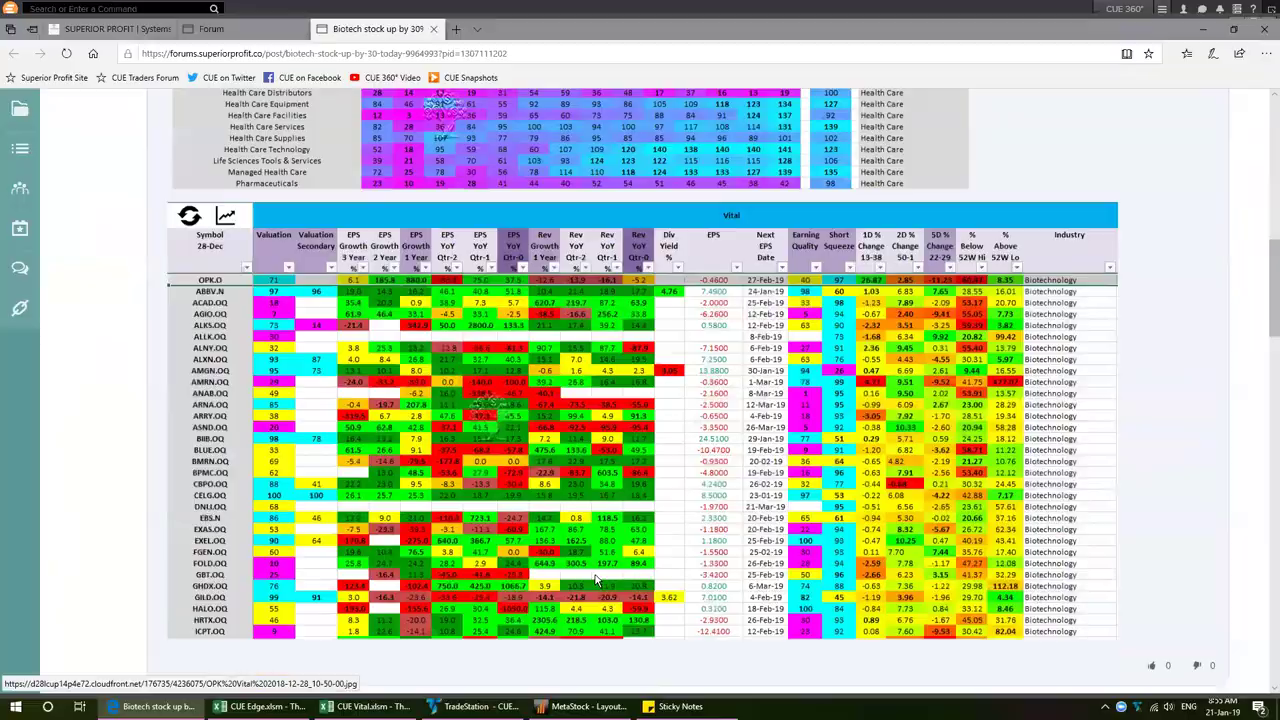
# Switch to TradeStation and load OPK in the weekly and daily charts
pyautogui.hotkey('alt', 'Tab')
pyautogui.write('opk')
pyautogui.press('Return')
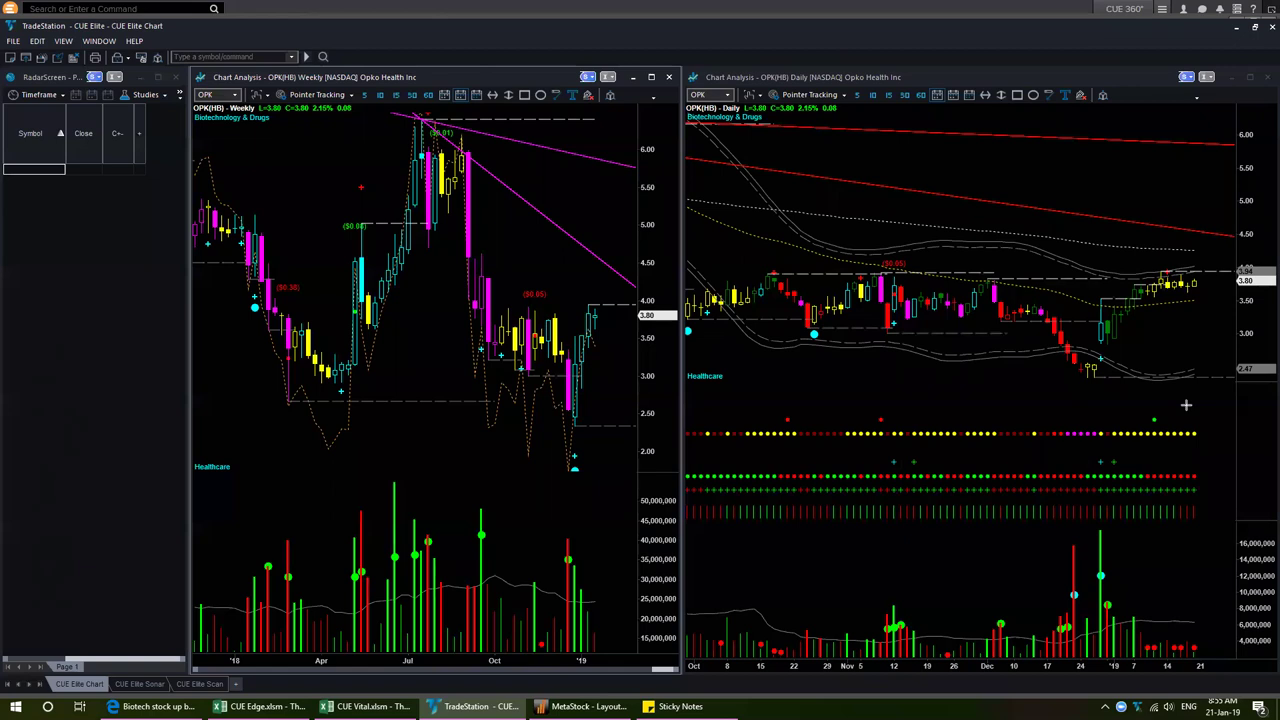
# Draw arrows marking OPK's price rise and the recent sideways candles on the daily chart, and the climb to resistance on the weekly chart
pyautogui.moveTo(1020, 391)
pyautogui.mouseDown()
pyautogui.moveTo(1138, 326)
pyautogui.moveTo(1158, 290)
pyautogui.mouseUp()
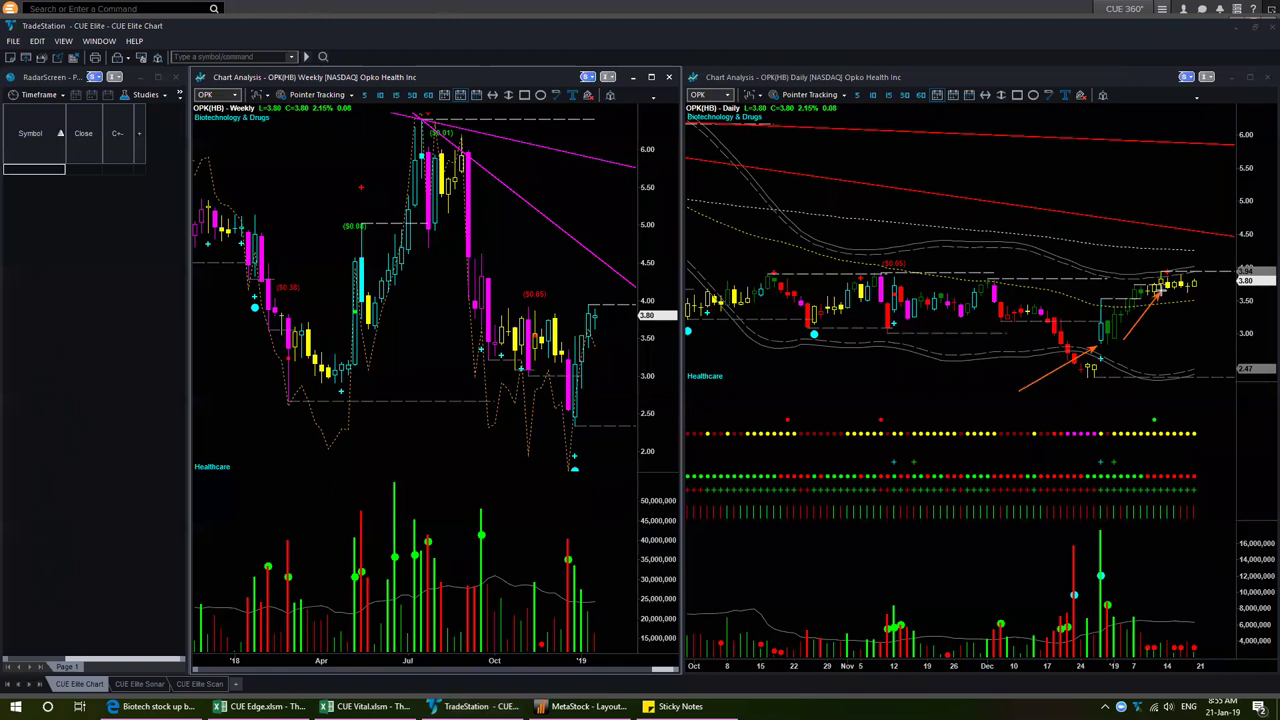
pyautogui.moveTo(1092, 280); pyautogui.dragTo(1192, 275)
pyautogui.moveTo(591, 407); pyautogui.dragTo(630, 302)
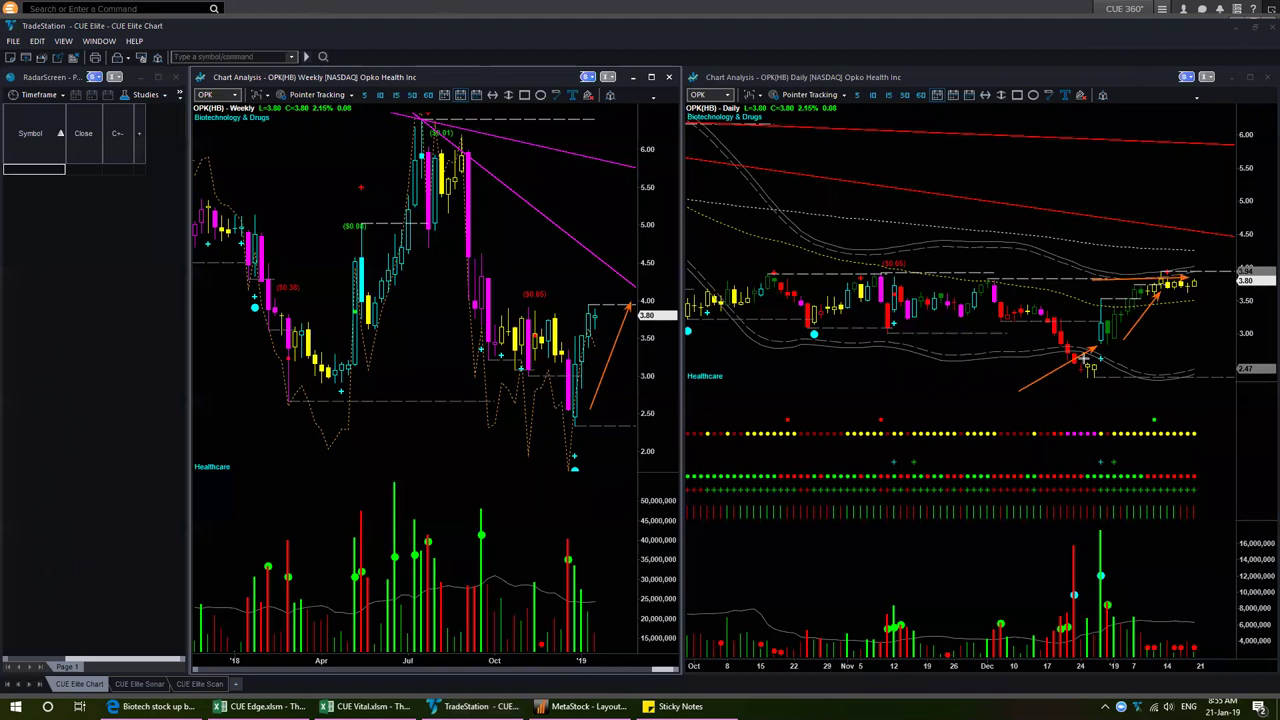
pyautogui.moveTo(1162, 291); pyautogui.dragTo(1224, 289)
# Add arrows at the daily chart's indicator signals, volume spikes and the path up from the last candle, and clear all drawn arrows
pyautogui.moveTo(1099, 370); pyautogui.dragTo(1100, 444)
pyautogui.moveTo(1086, 540)
pyautogui.mouseDown()
pyautogui.moveTo(1098, 553)
pyautogui.moveTo(1065, 576)
pyautogui.mouseUp()
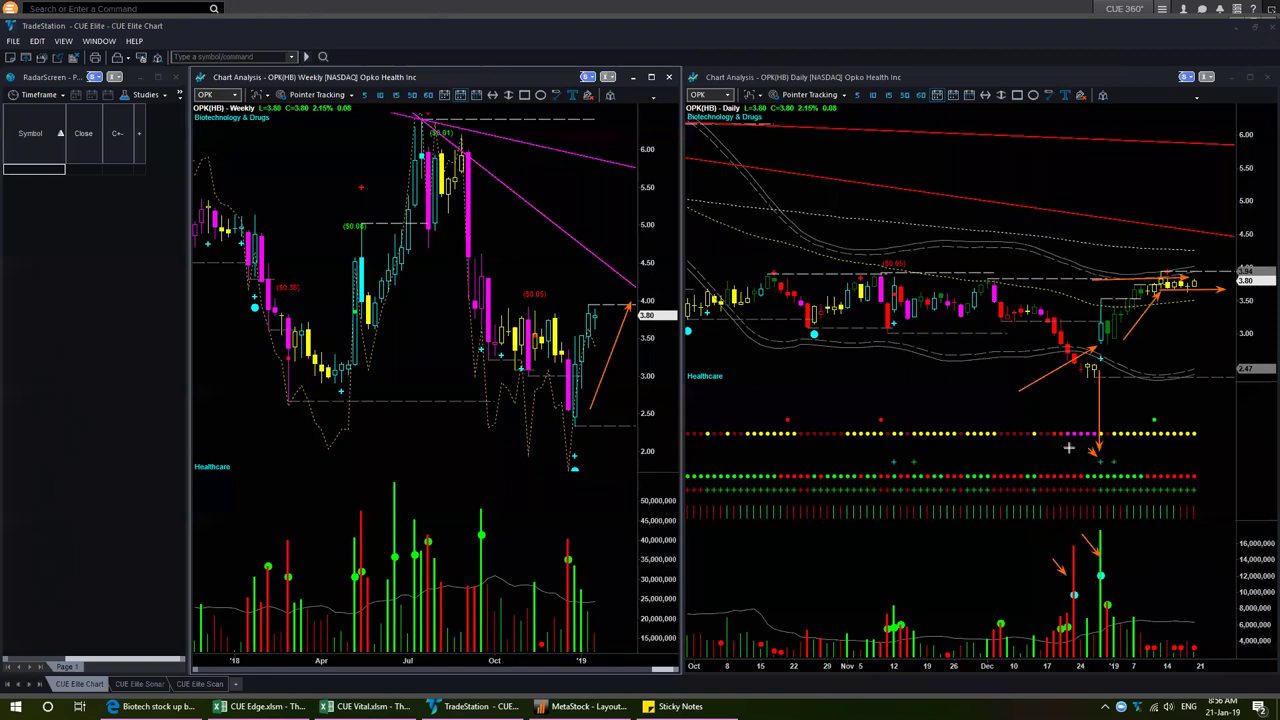
pyautogui.moveTo(1051, 440); pyautogui.dragTo(1093, 441)
pyautogui.moveTo(1183, 396); pyautogui.dragTo(1157, 418)
pyautogui.moveTo(1200, 283); pyautogui.dragTo(1233, 221)
pyautogui.press('e')
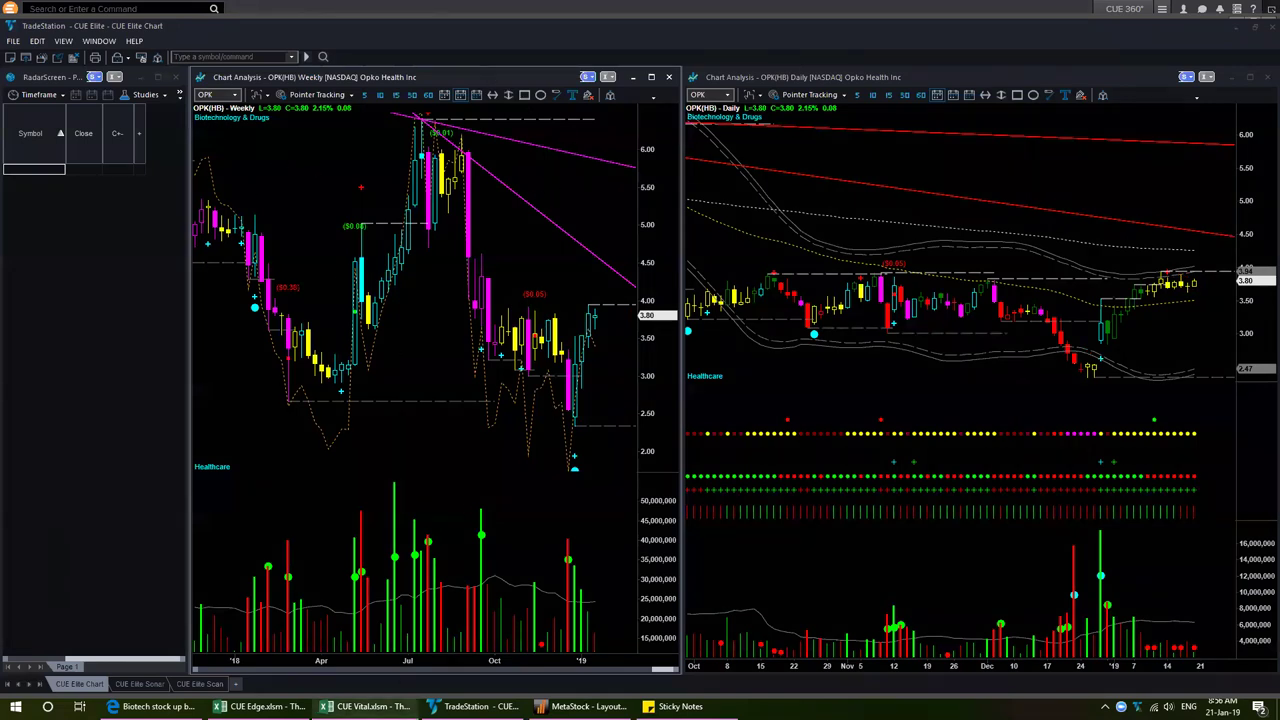
# Switch to the CUE Edge workbook in Excel and open the Sector sheet
pyautogui.moveTo(365, 706)
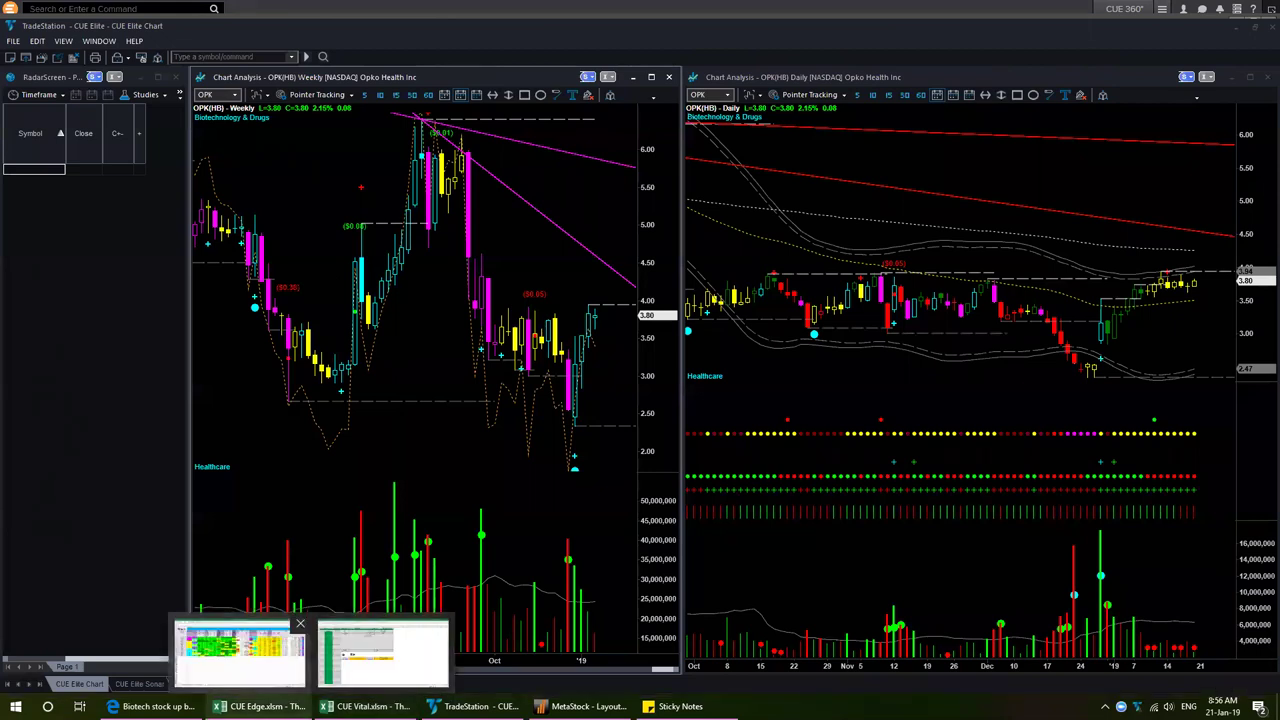
pyautogui.click(190, 641)
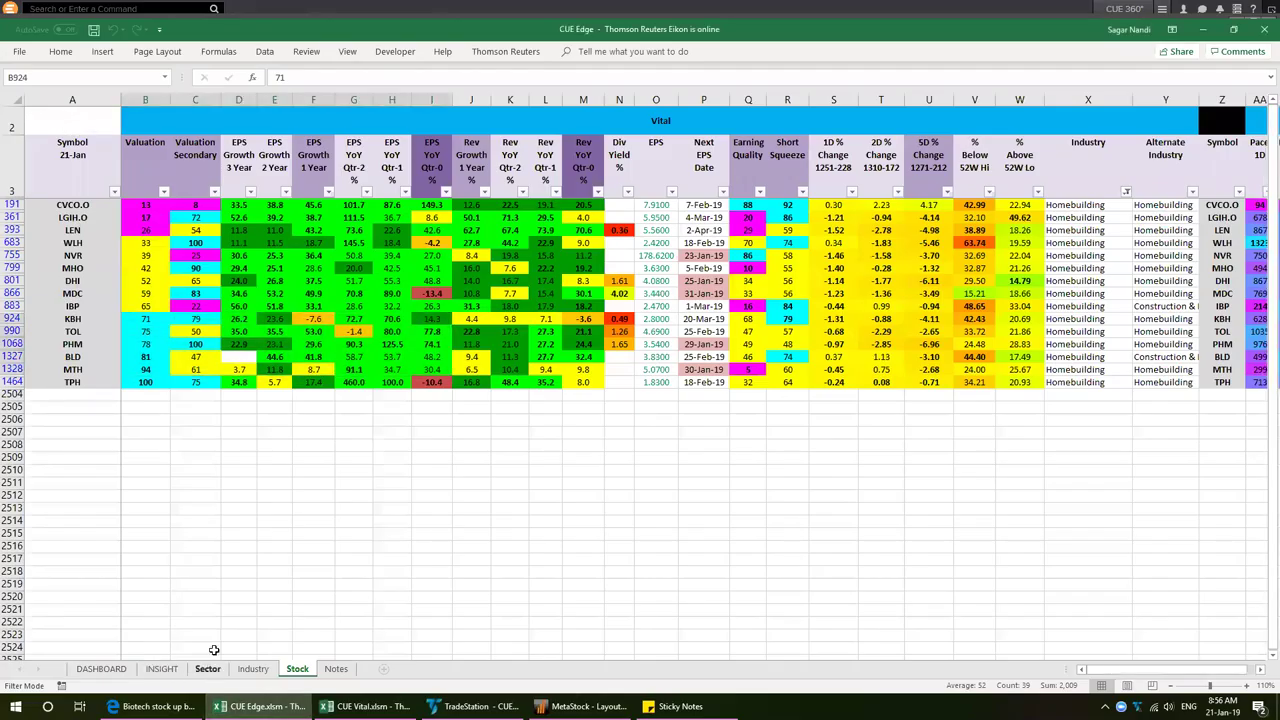
pyautogui.click(208, 668)
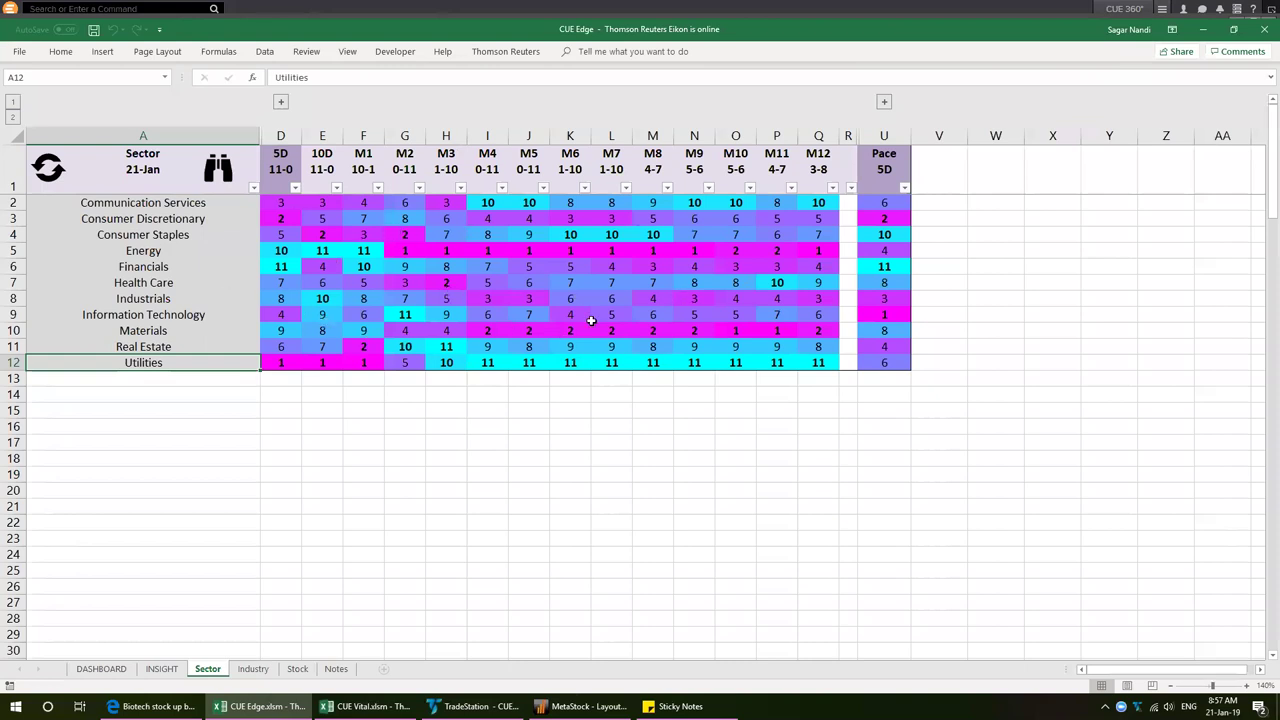
# Clear the Sector sheet's cells from Energy through Real Estate up to column M, and refresh the sector rankings
pyautogui.moveTo(175, 249); pyautogui.dragTo(655, 347)
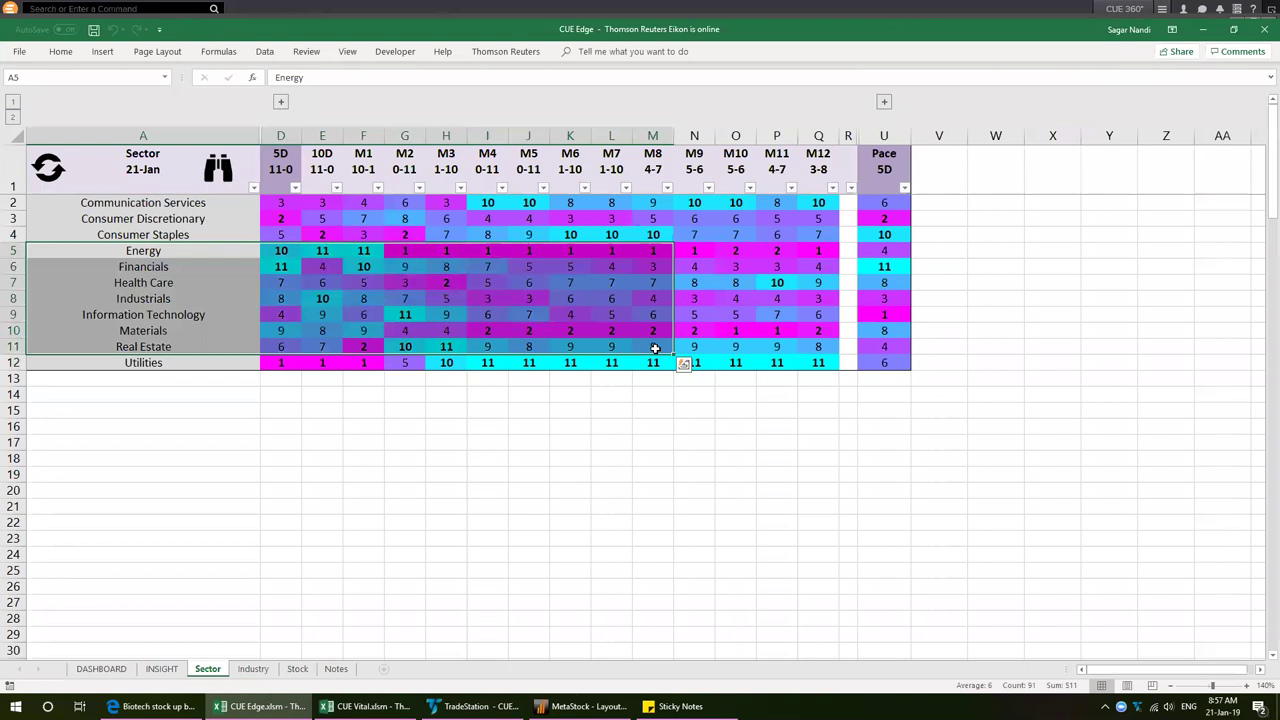
pyautogui.press('Delete')
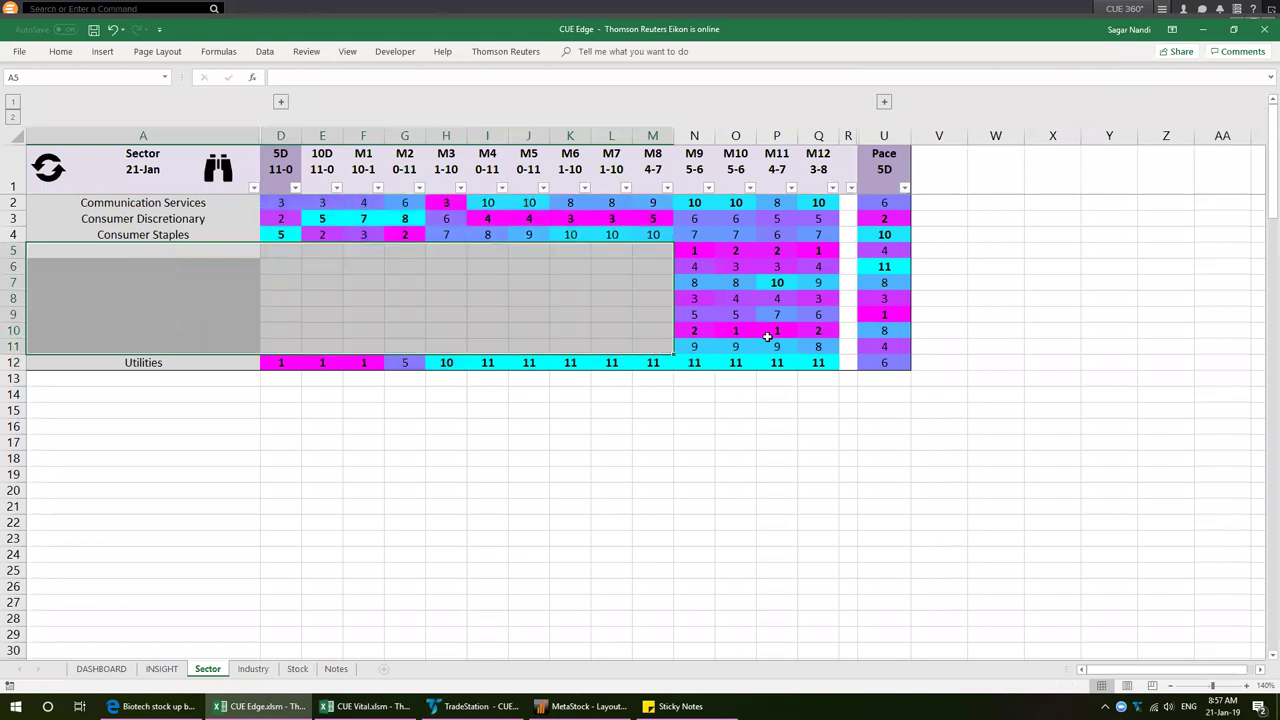
pyautogui.click(719, 260)
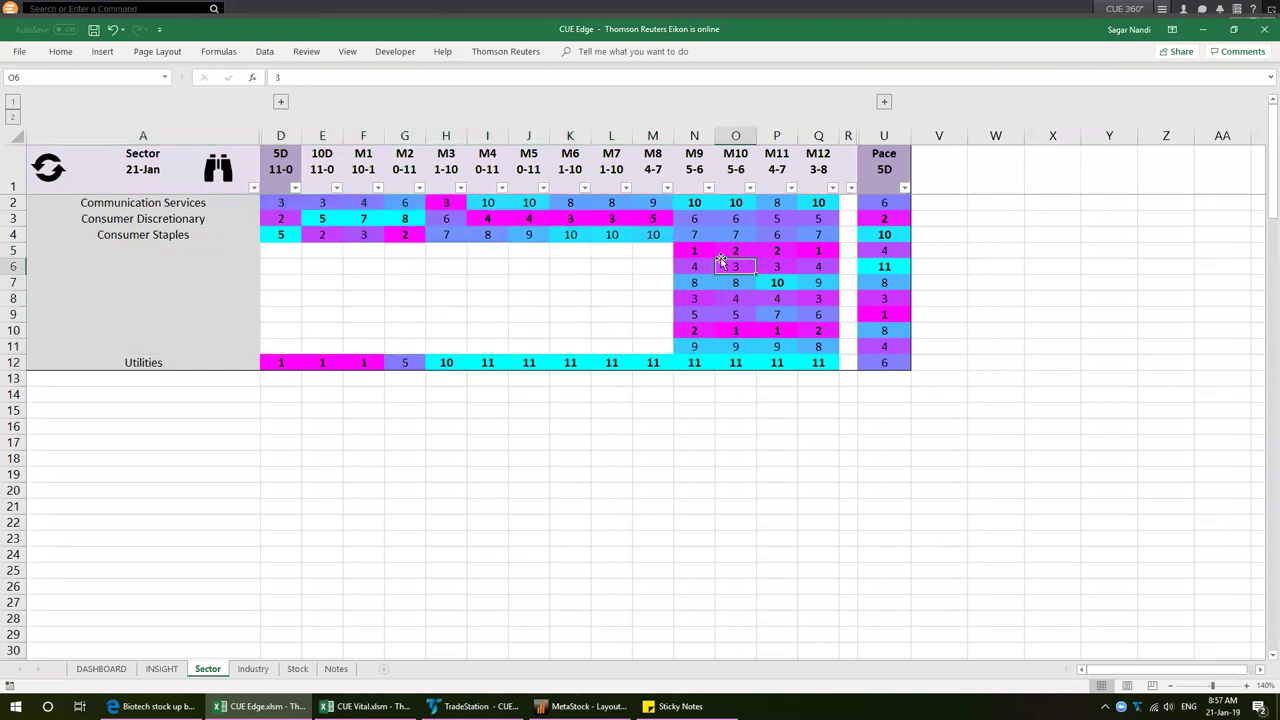
pyautogui.click(50, 168)
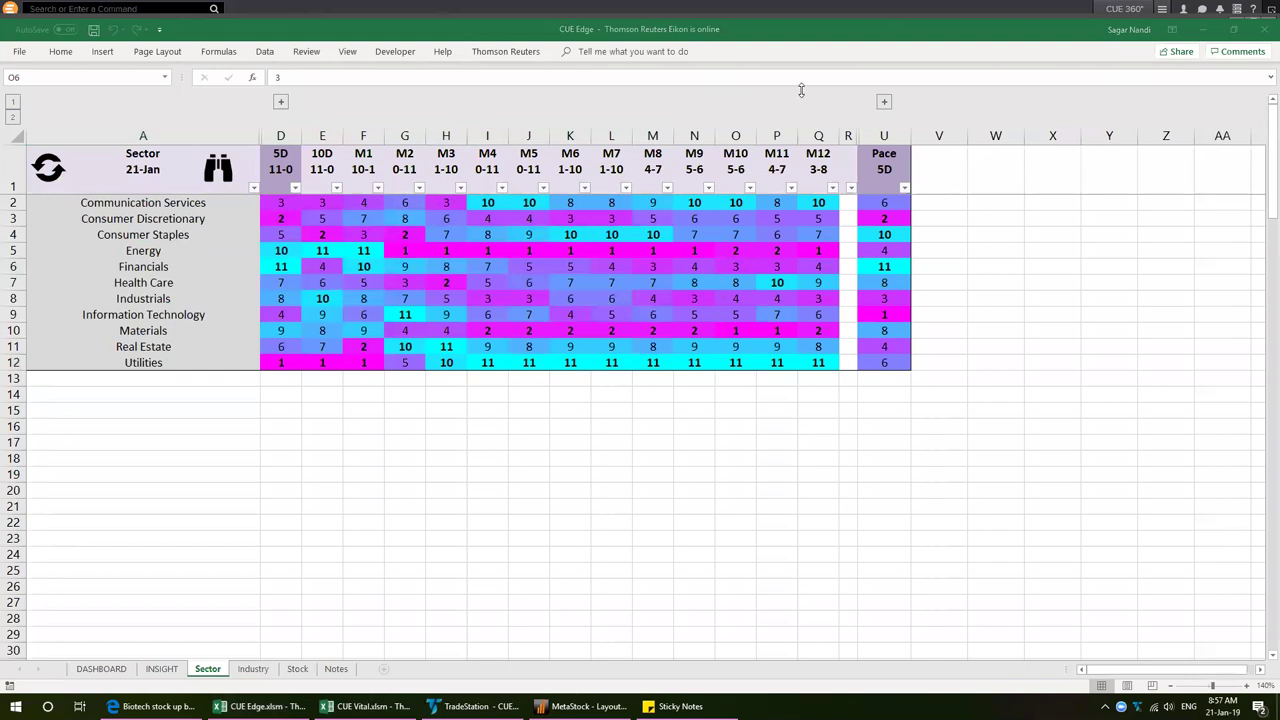
# Show the Health Care sector's industries on the Industry sheet and select Biotechnology
pyautogui.click(158, 283)
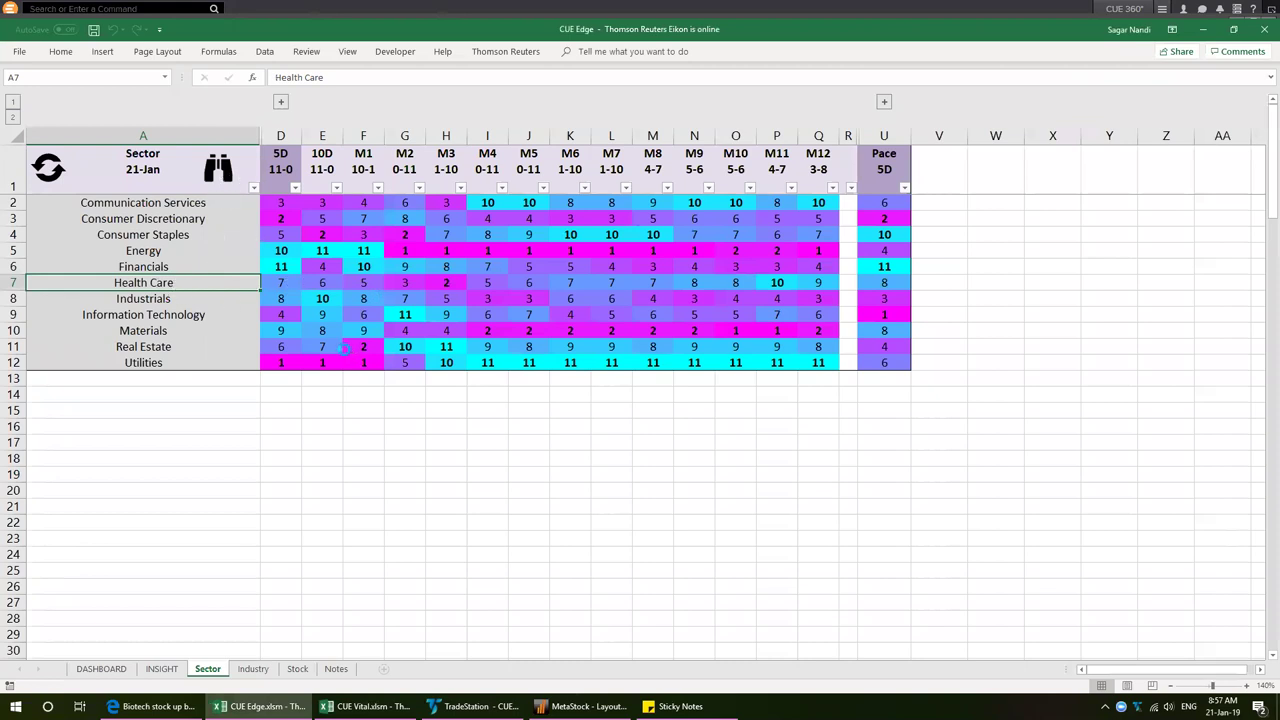
pyautogui.hotkey('ctrl', 'pagedown')
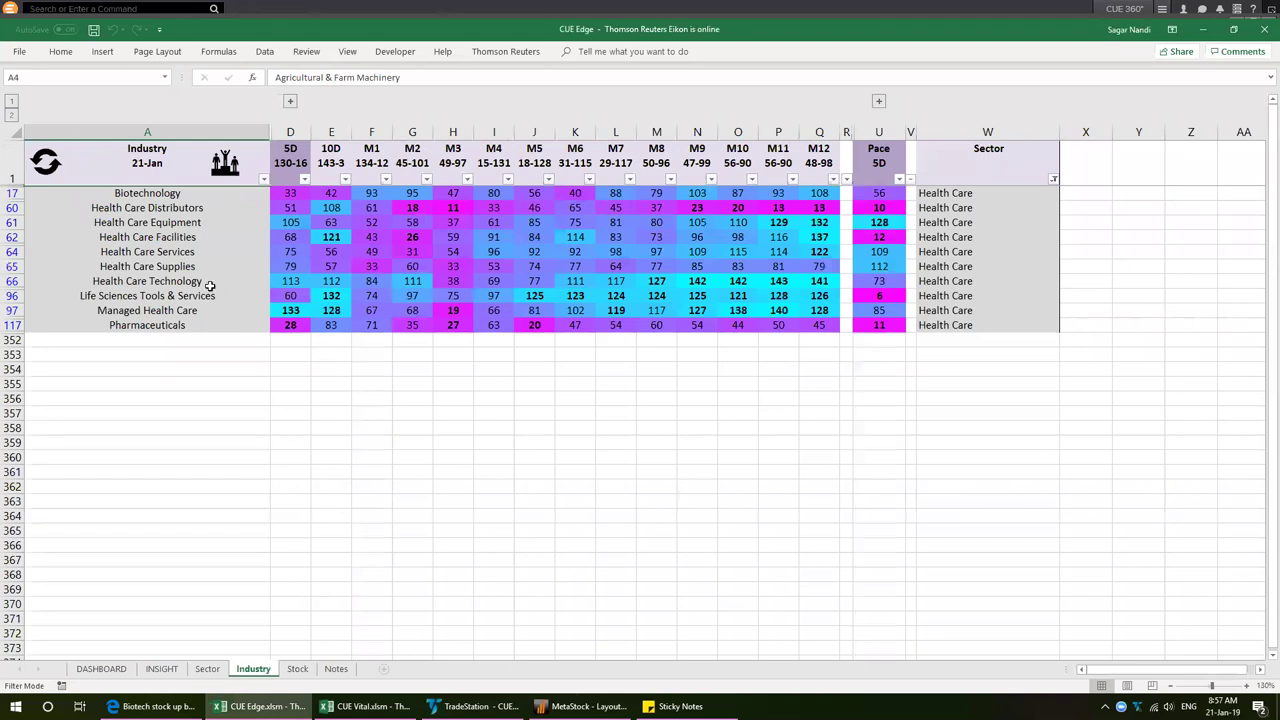
pyautogui.click(229, 190)
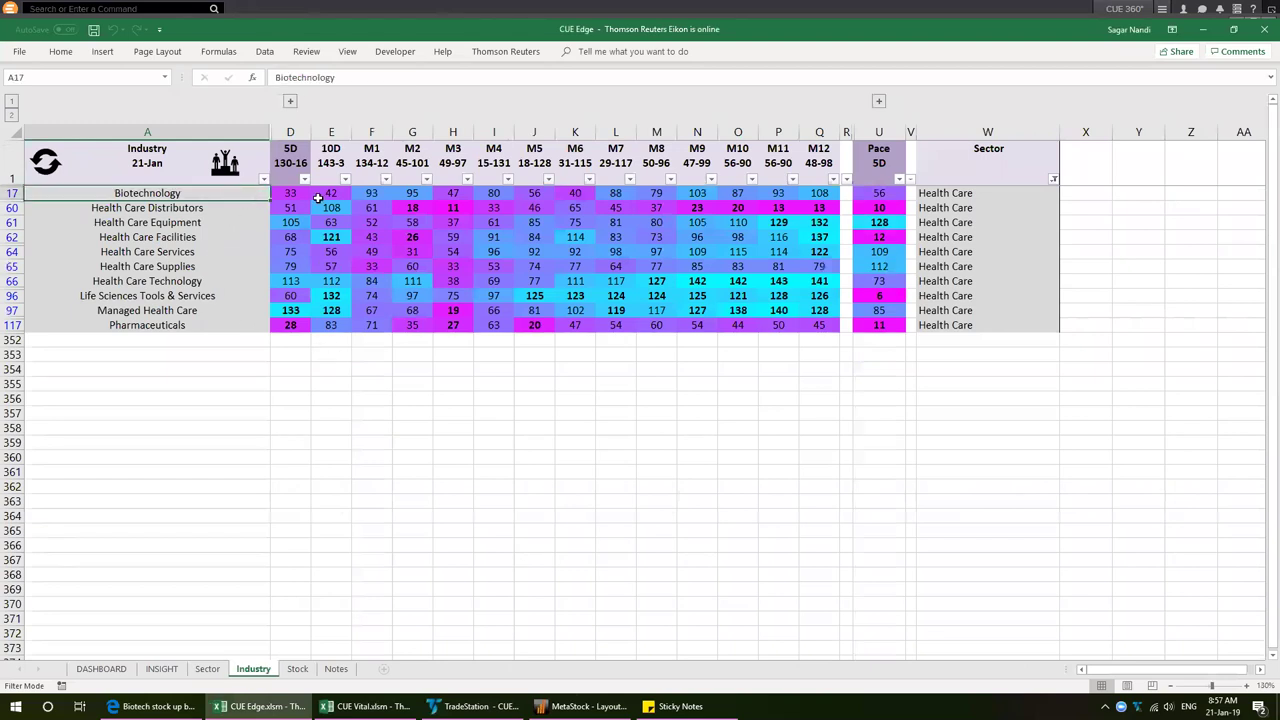
# Expand the hidden 1D and 2D columns and highlight Biotechnology's 5D, 2D and 1D ranks
pyautogui.click(290, 104)
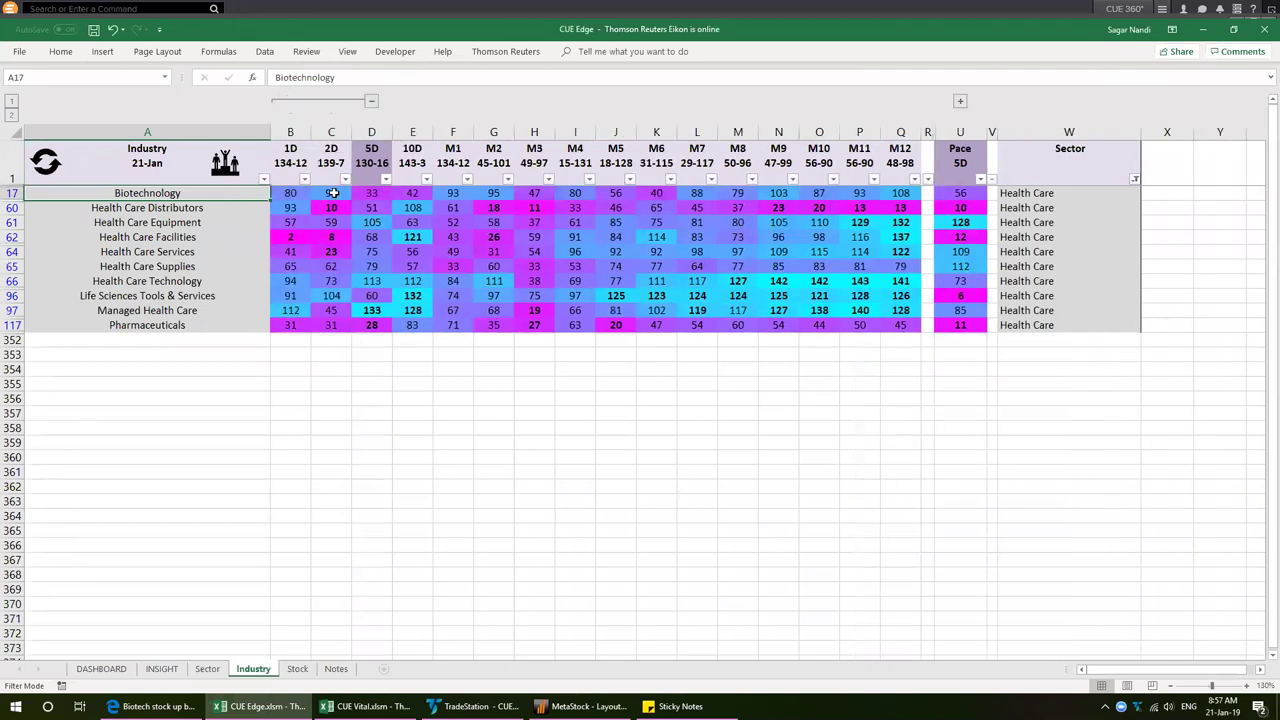
pyautogui.moveTo(333, 193); pyautogui.dragTo(290, 193)
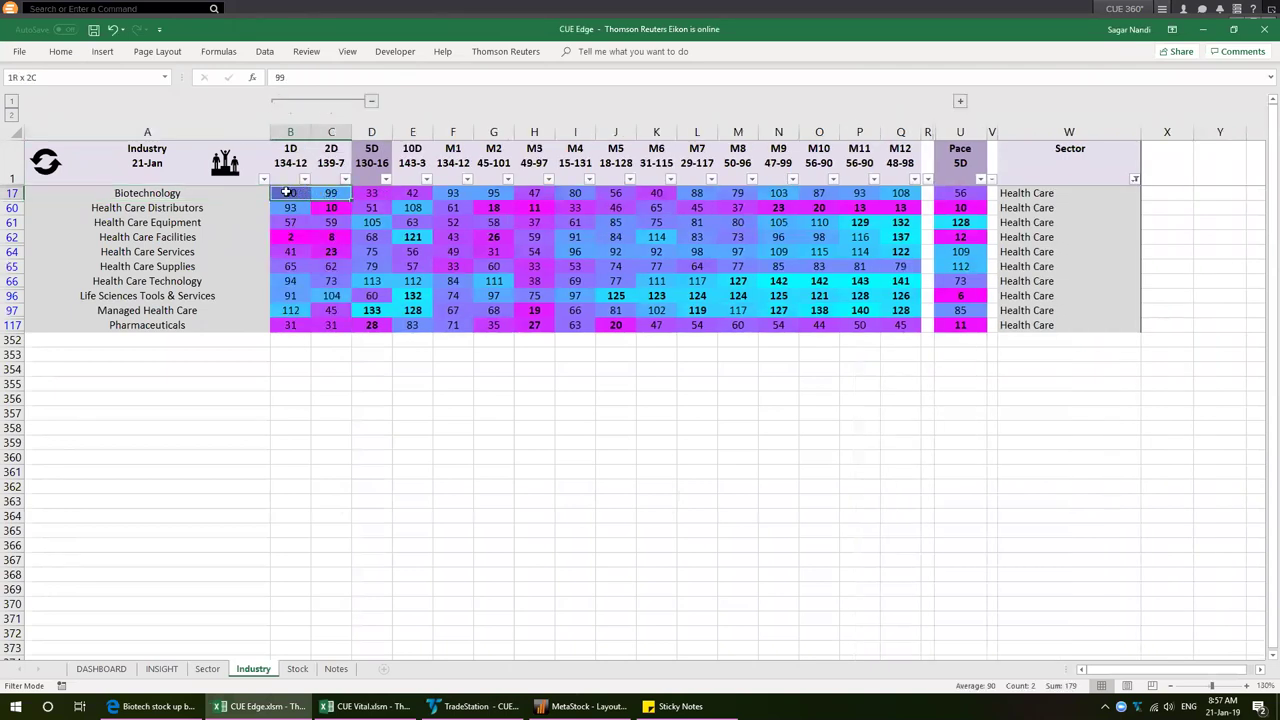
pyautogui.click(372, 193)
pyautogui.moveTo(392, 193); pyautogui.dragTo(296, 194)
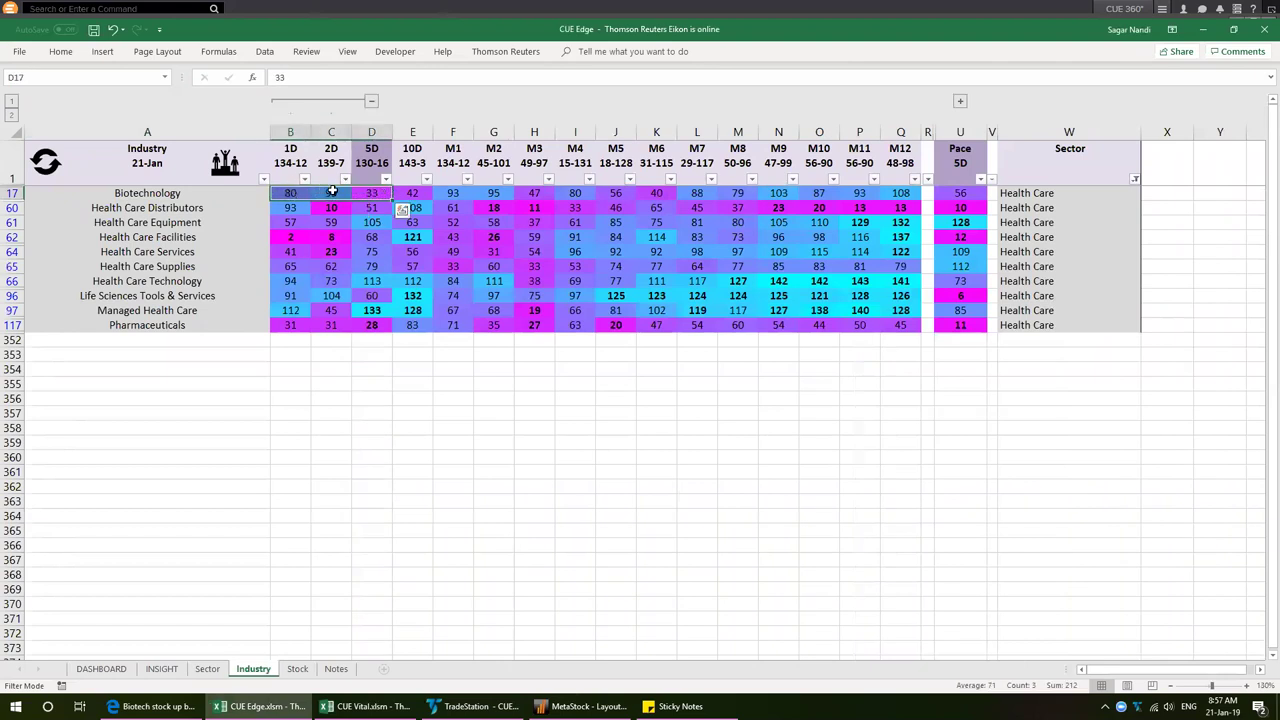
pyautogui.click(282, 194)
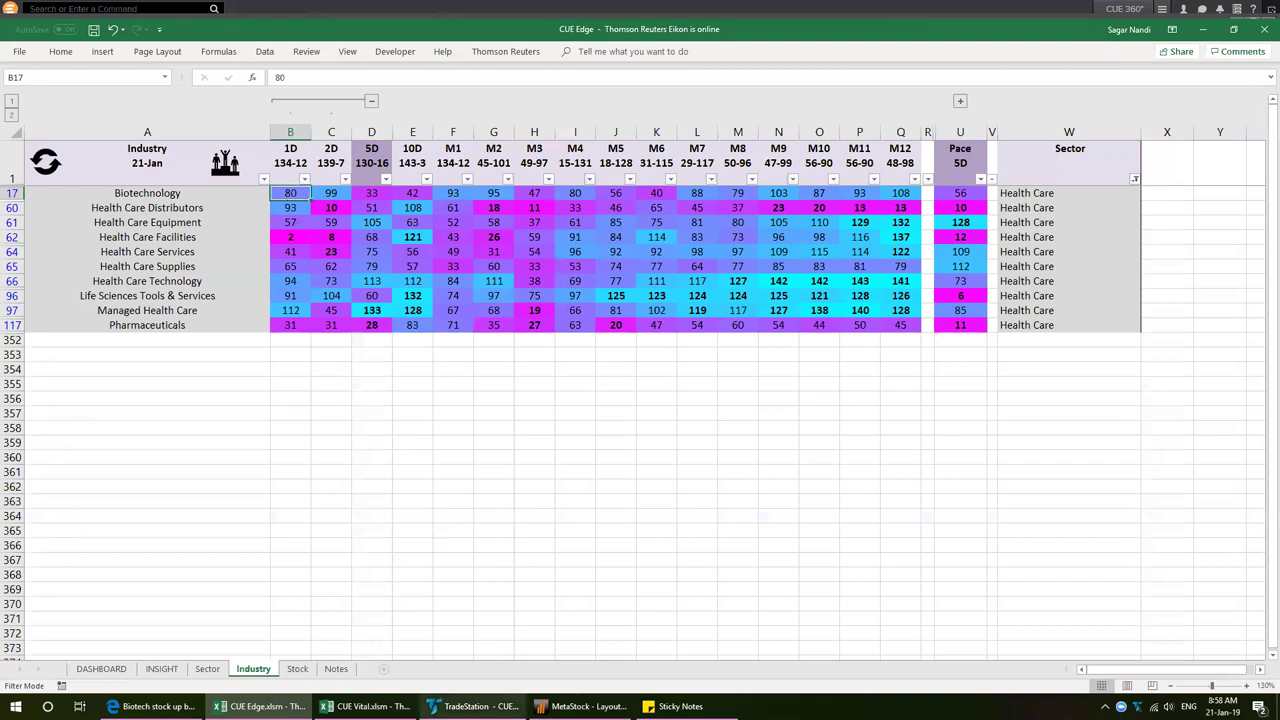
# Switch to TradeStation, show the dotted support and resistance levels on OPK's daily chart, and draw arrows marking supports and a pullback
pyautogui.click(475, 706)
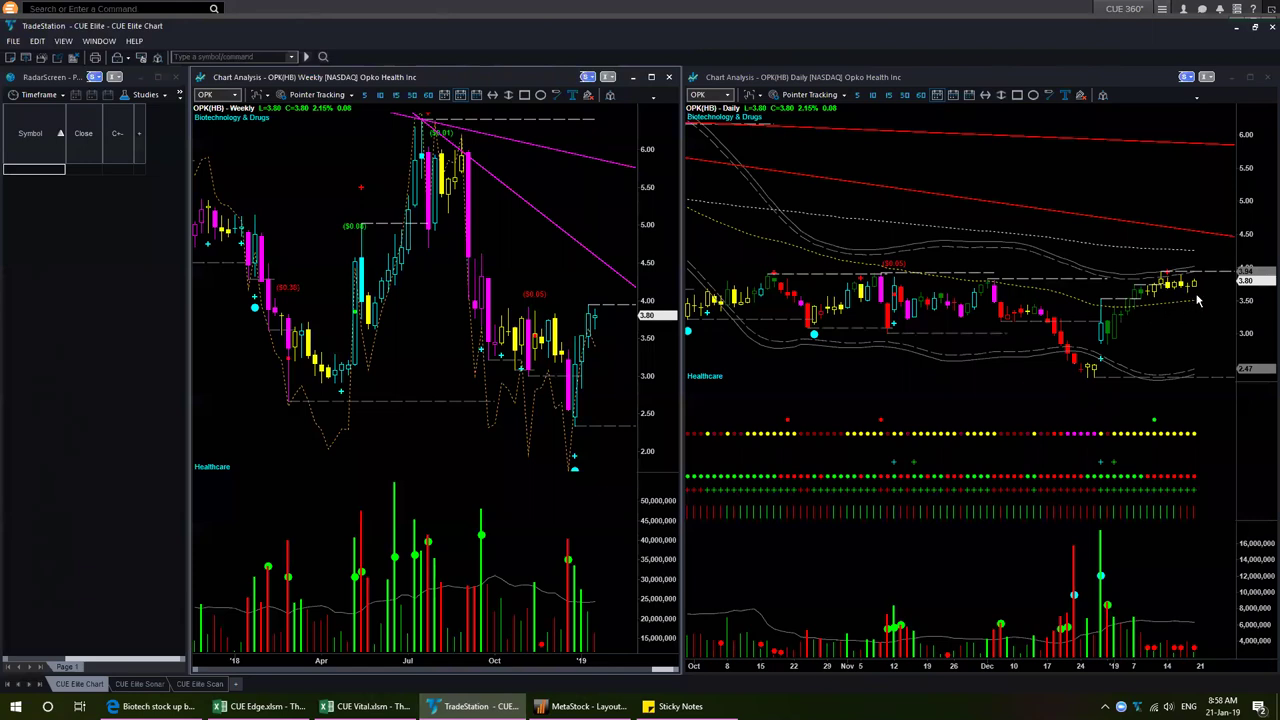
pyautogui.click(1199, 331)
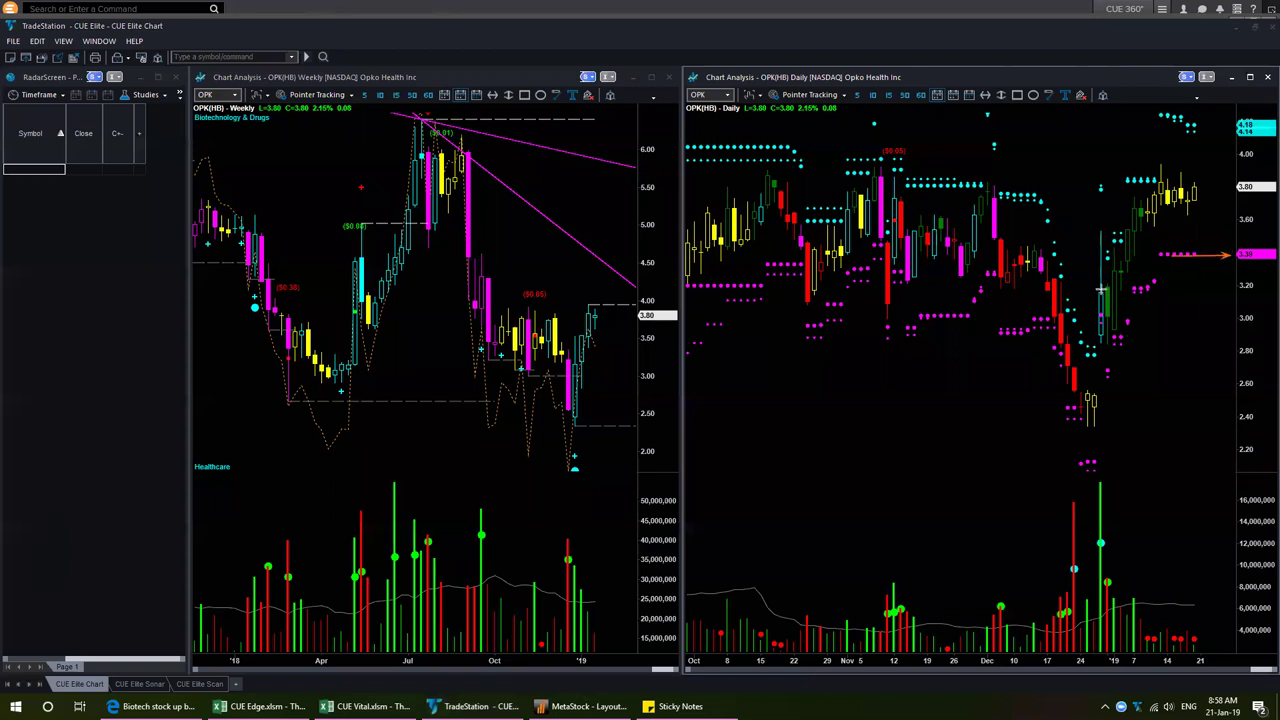
pyautogui.moveTo(1101, 291); pyautogui.dragTo(1248, 290)
pyautogui.moveTo(1202, 190); pyautogui.dragTo(1215, 222)
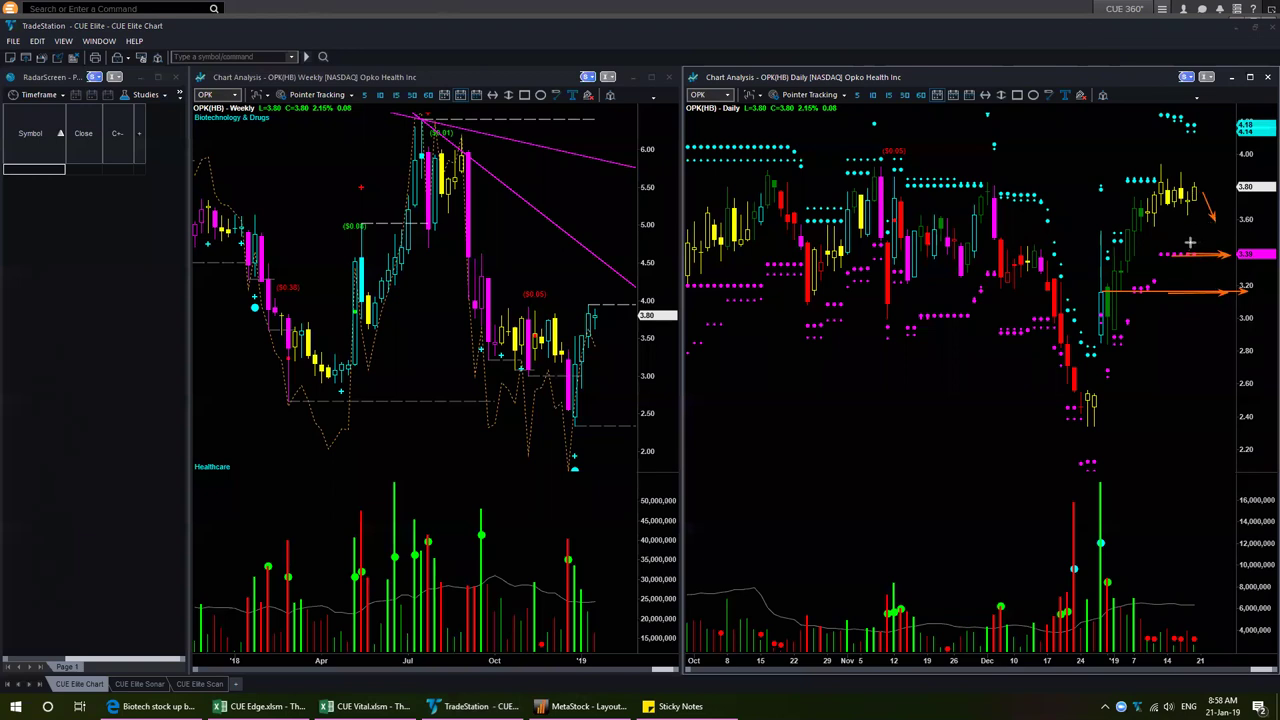
pyautogui.moveTo(1181, 222); pyautogui.dragTo(1238, 222)
pyautogui.moveTo(1152, 231); pyautogui.dragTo(1258, 230)
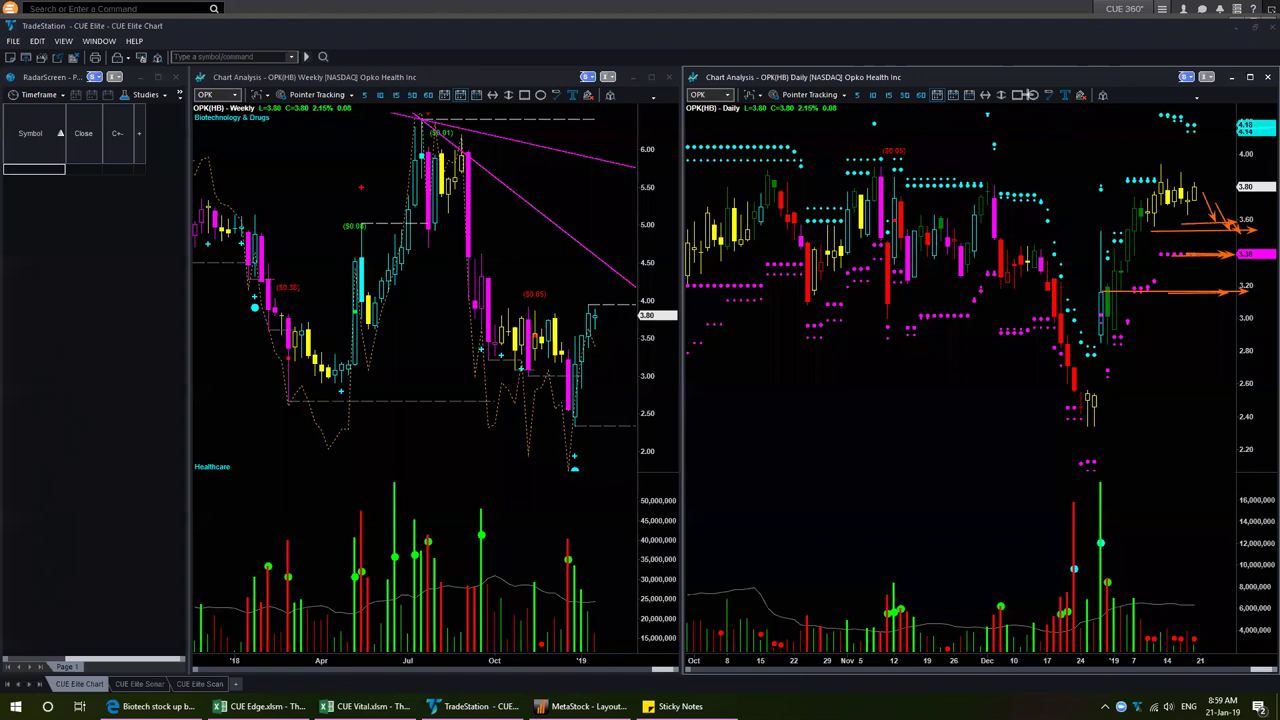
# Replace the arrows with a path from OPK's last daily candle down to the magenta level and back up, and clear it
pyautogui.click(1030, 94)
pyautogui.moveTo(1194, 208)
pyautogui.mouseDown()
pyautogui.moveTo(1218, 246)
pyautogui.moveTo(1248, 194)
pyautogui.mouseUp()
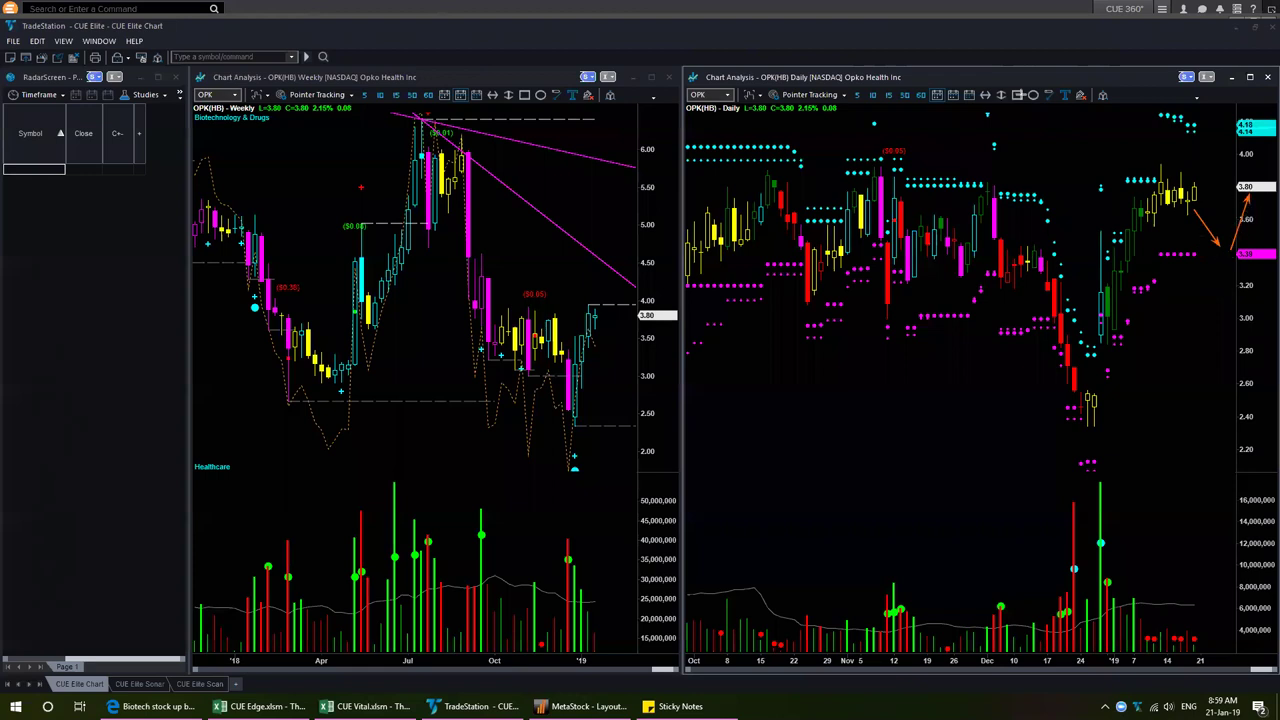
pyautogui.press('Escape')
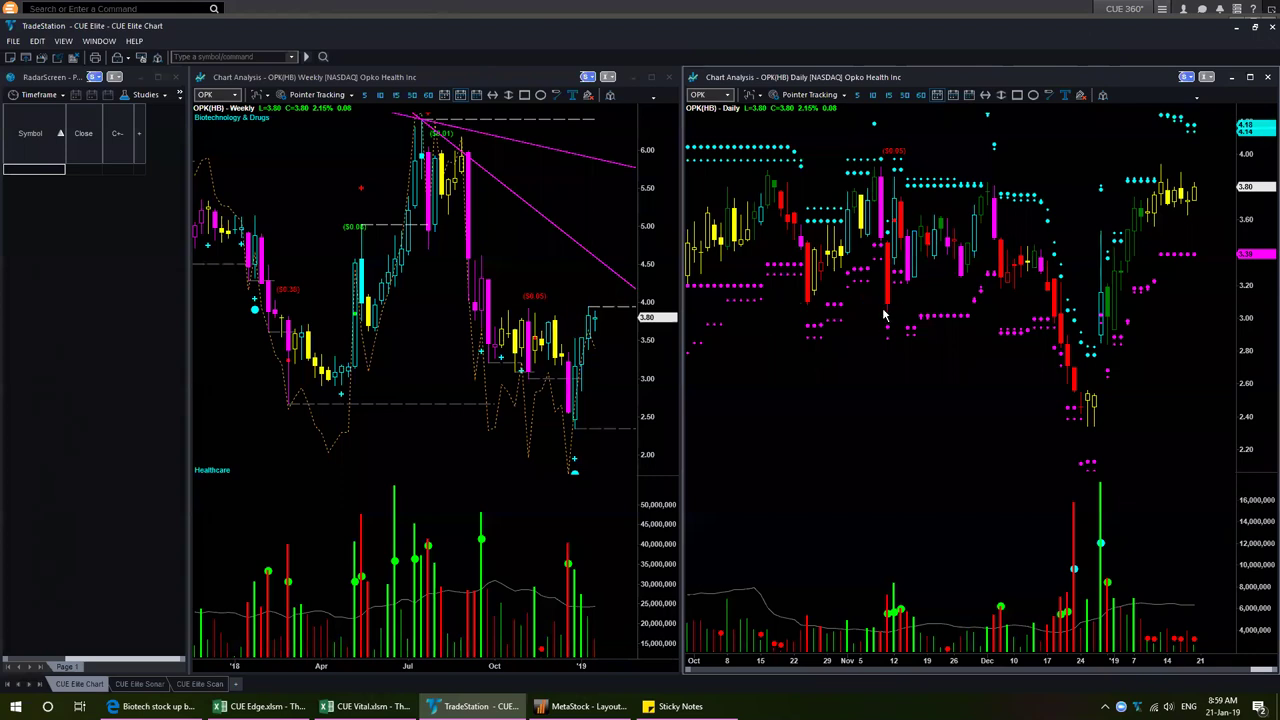
# Switch to the forum in the browser, close the biotech topic, and open "Trend following long after a downtrend"
pyautogui.click(155, 706)
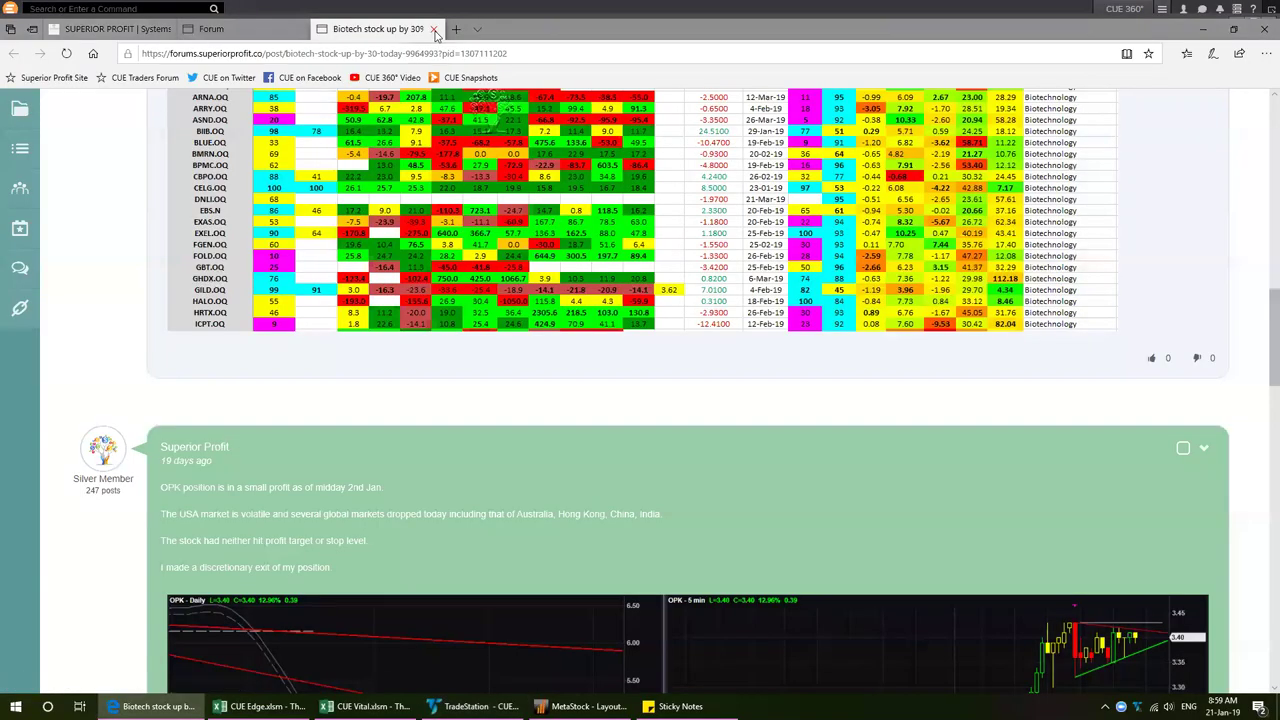
pyautogui.click(433, 29)
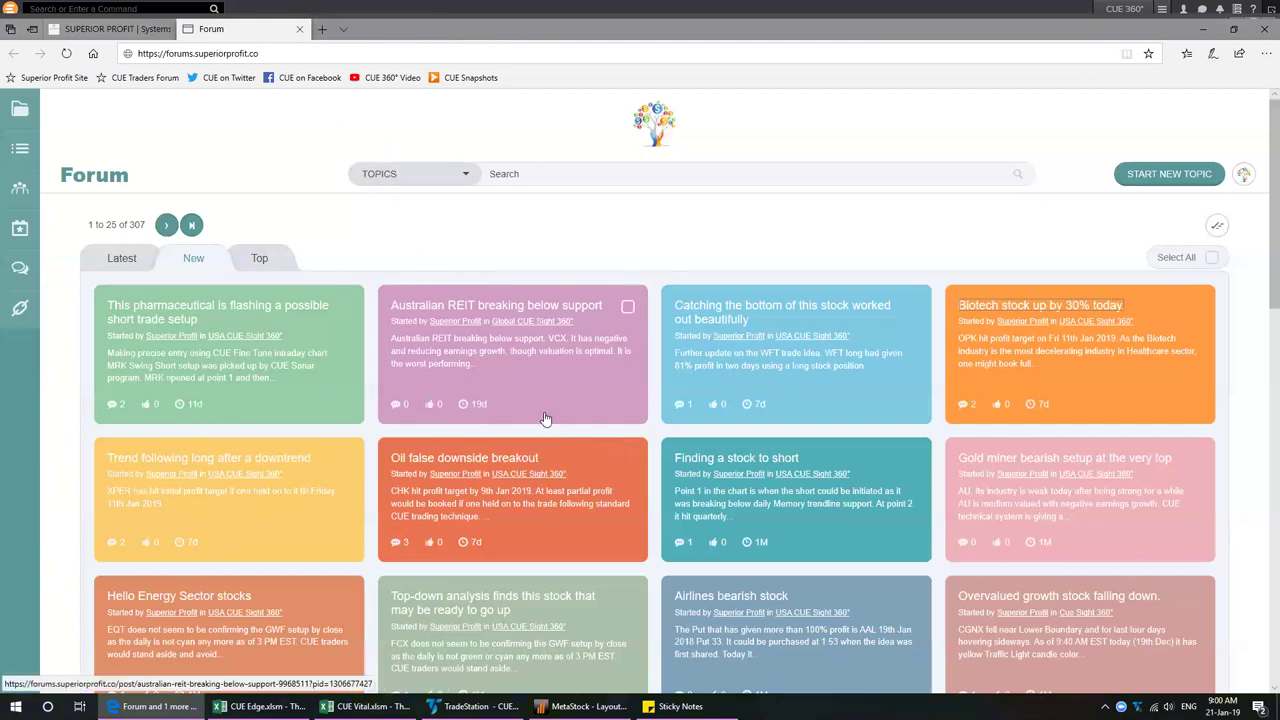
pyautogui.scroll(-3, 545, 418)
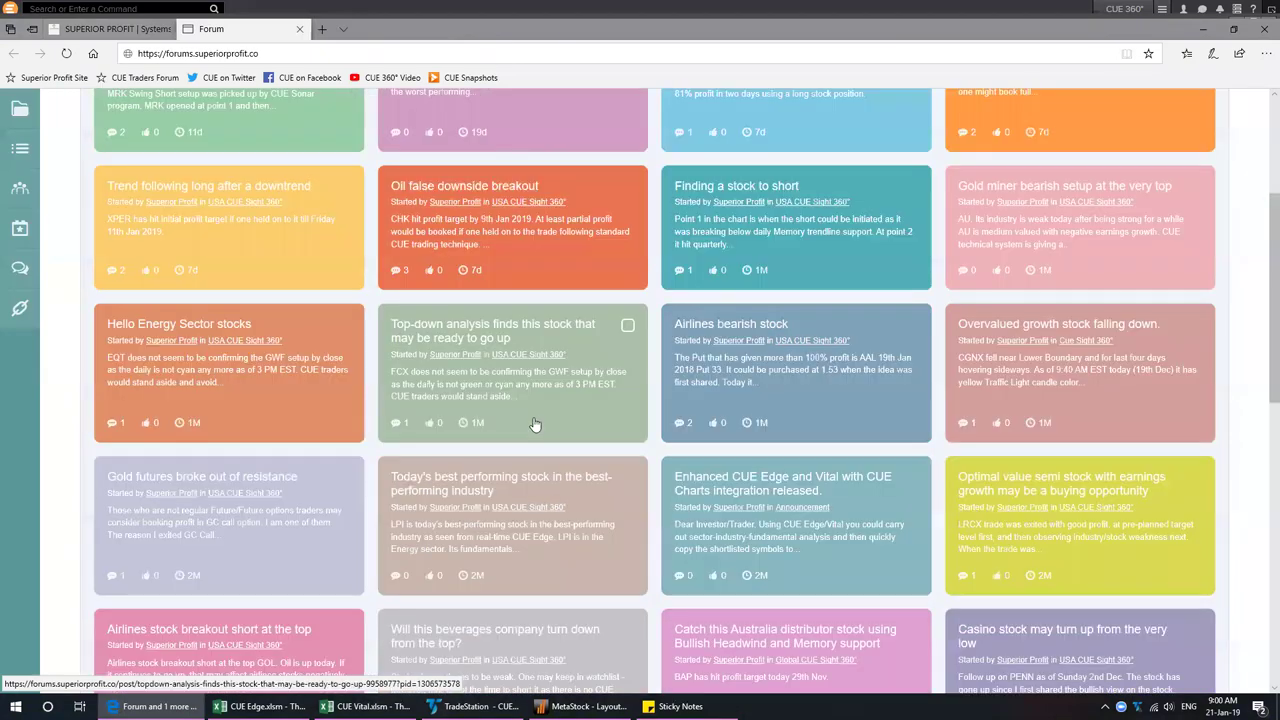
pyautogui.scroll(1, 350, 520)
pyautogui.scroll(1, 300, 545)
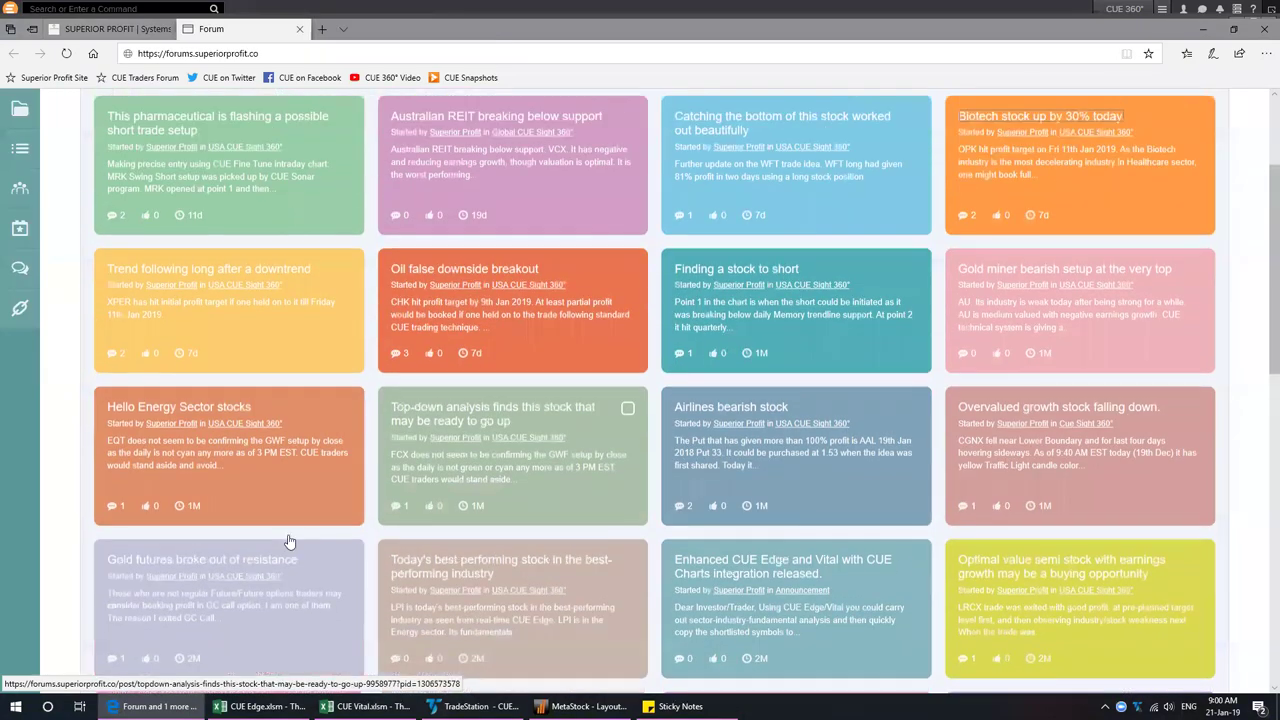
pyautogui.scroll(2, 240, 488)
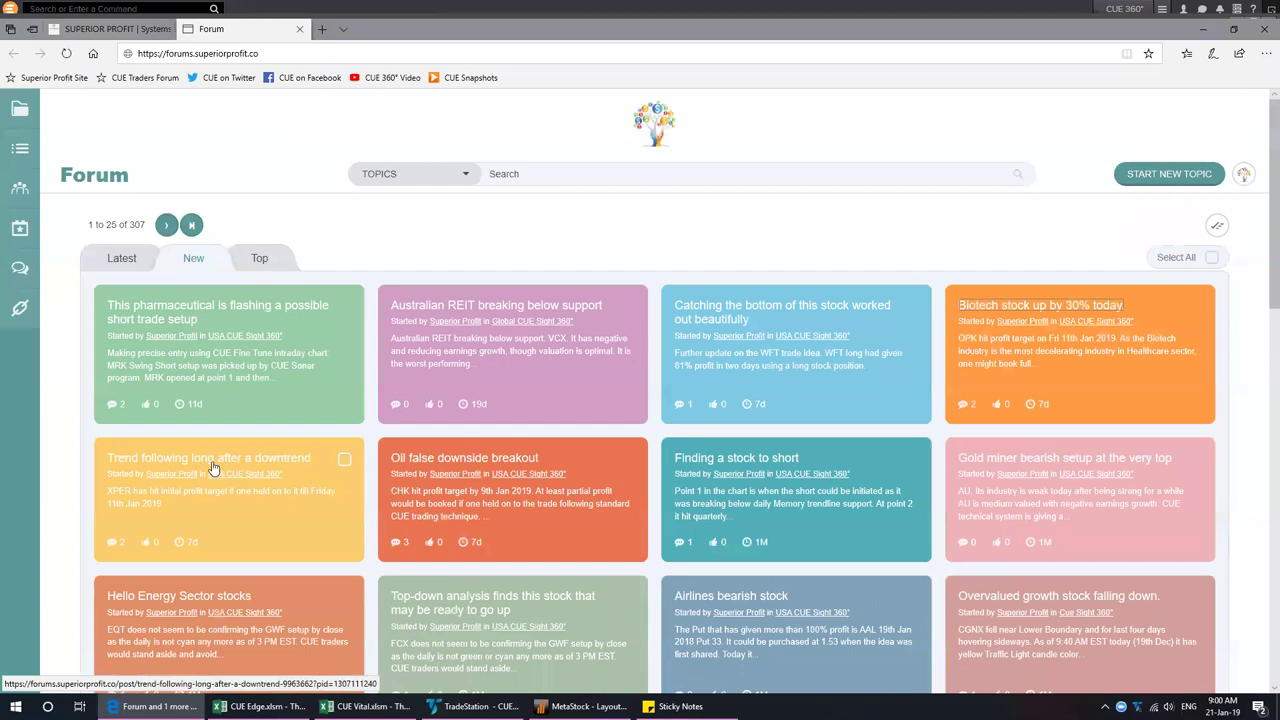
pyautogui.click(282, 463)
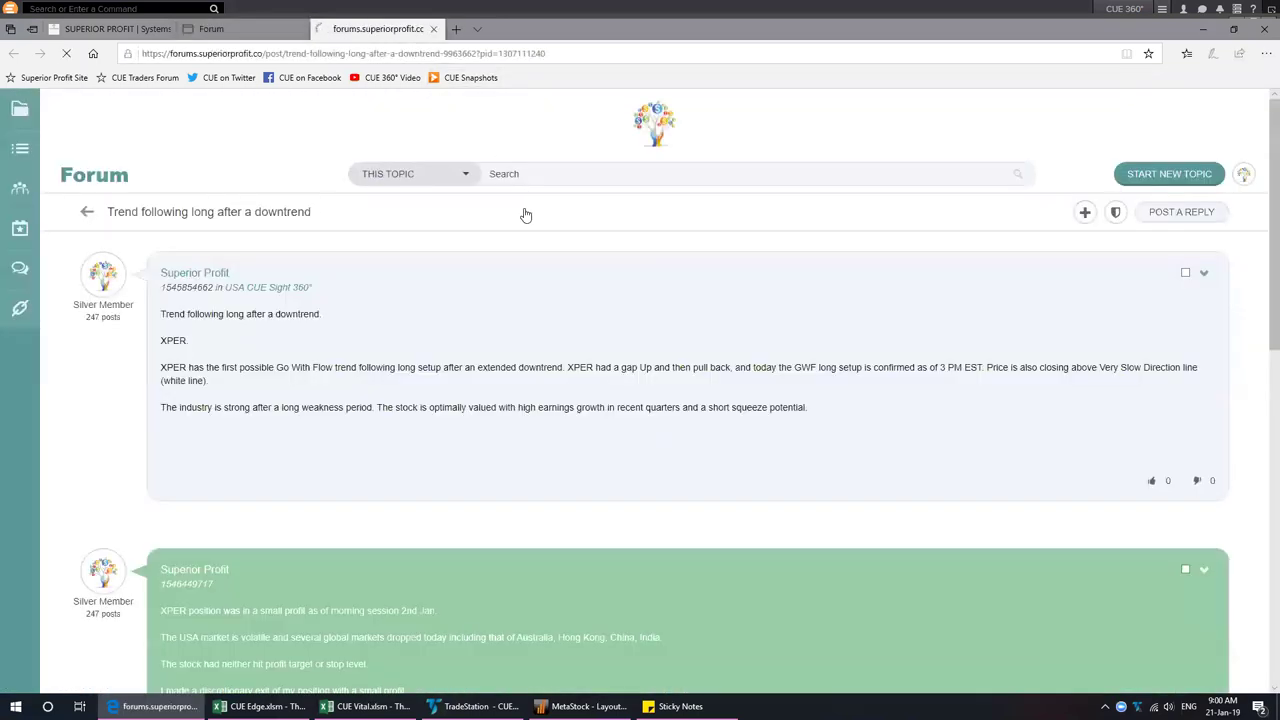
# Skim the XPER topic's charts, industry and fundamentals tables, and follow-up replies
pyautogui.scroll(-3, 526, 215)
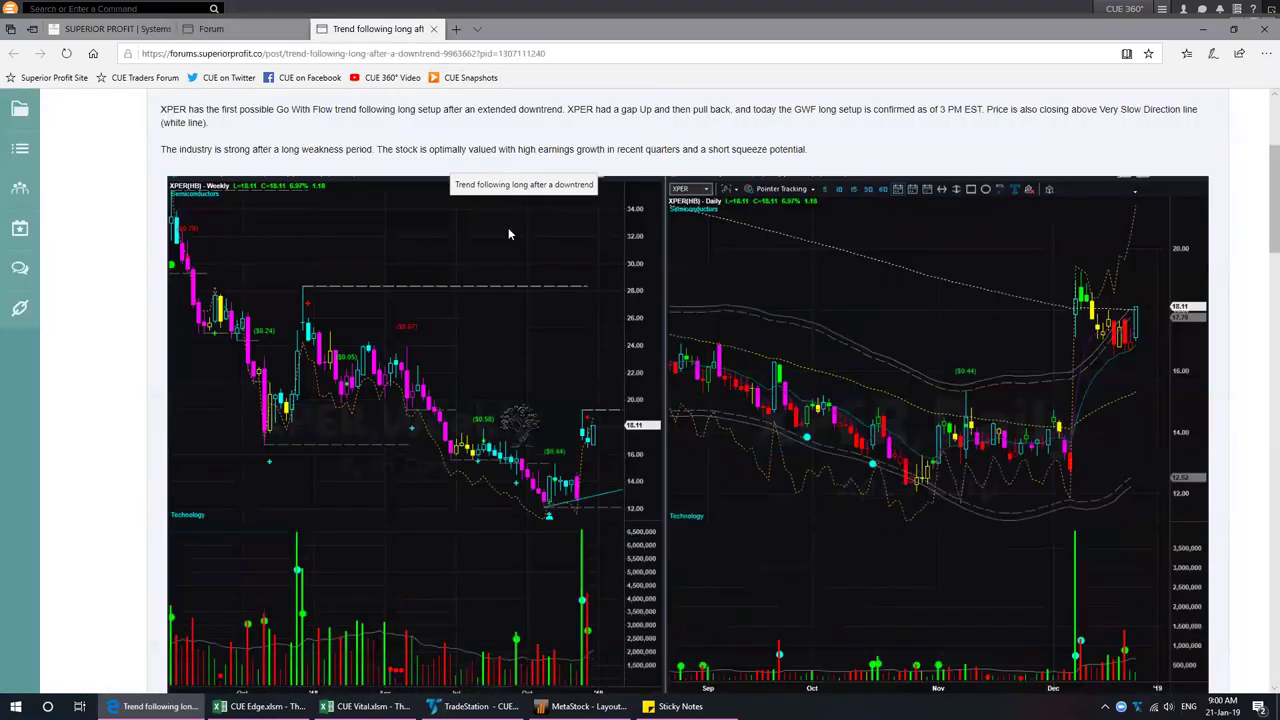
pyautogui.scroll(-10, 508, 234)
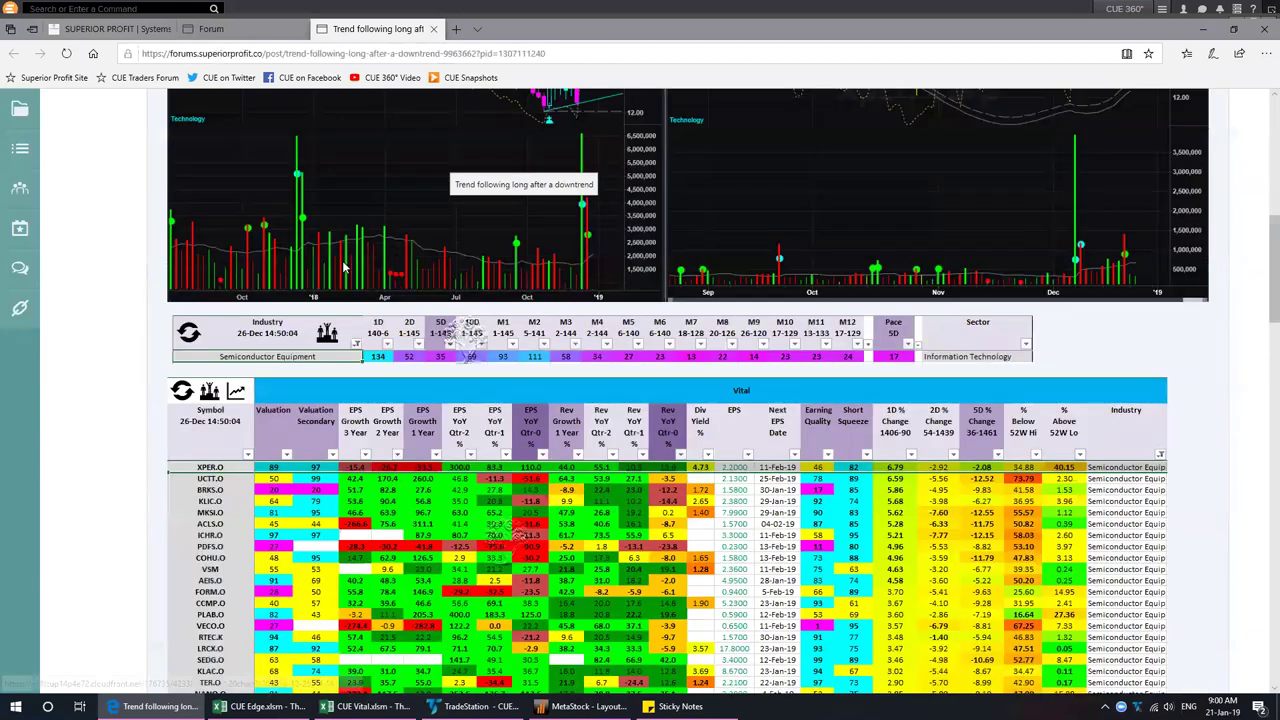
pyautogui.scroll(-3, 183, 288)
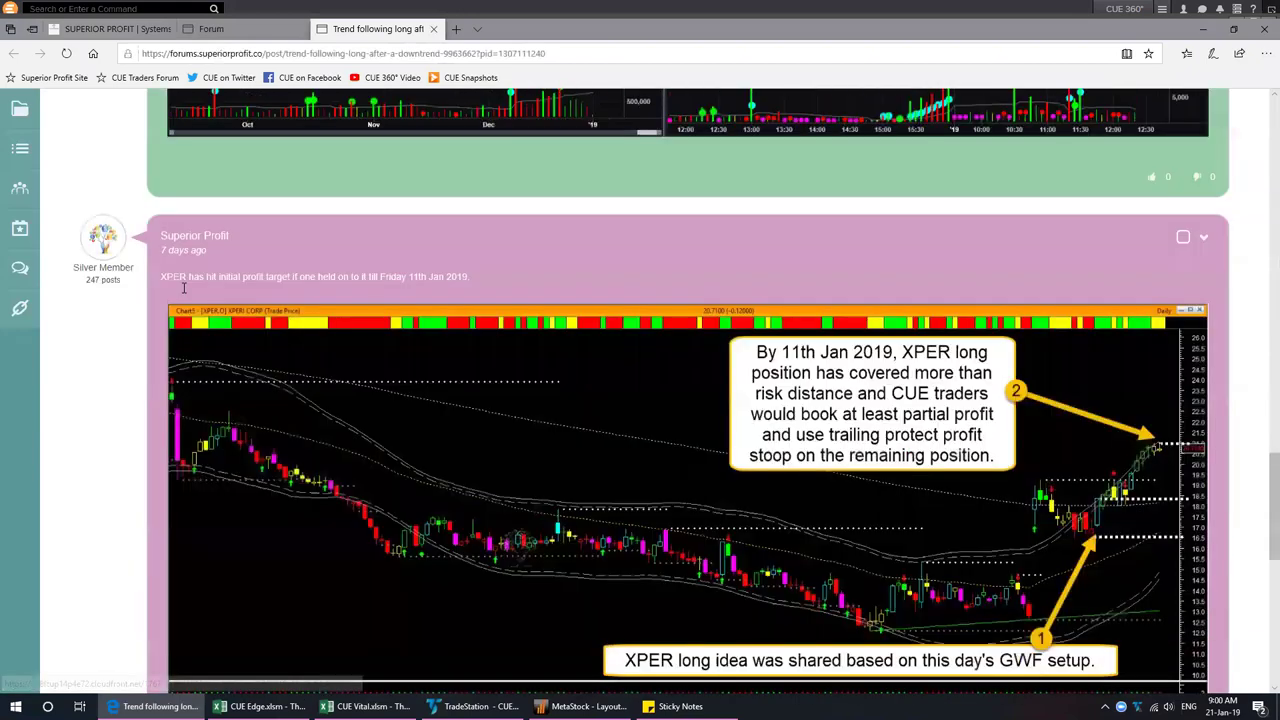
pyautogui.scroll(8, 183, 288)
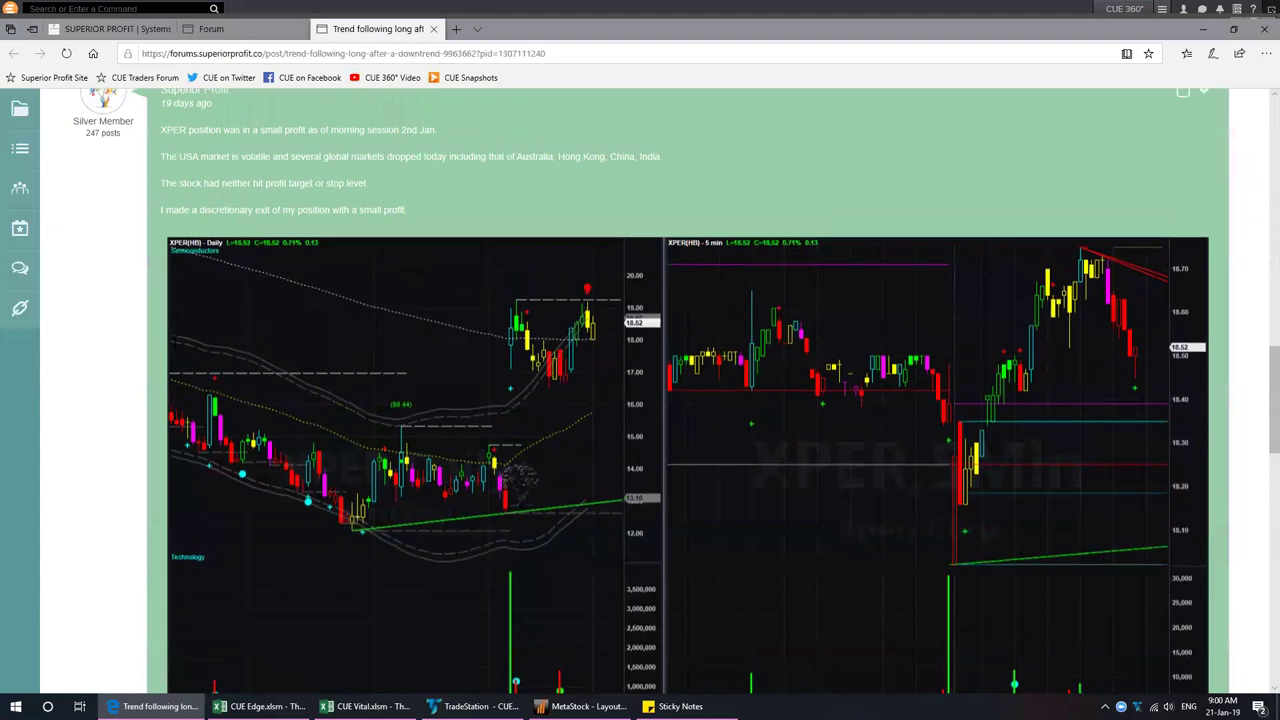
pyautogui.scroll(15, 174, 340)
pyautogui.scroll(-2, 246, 333)
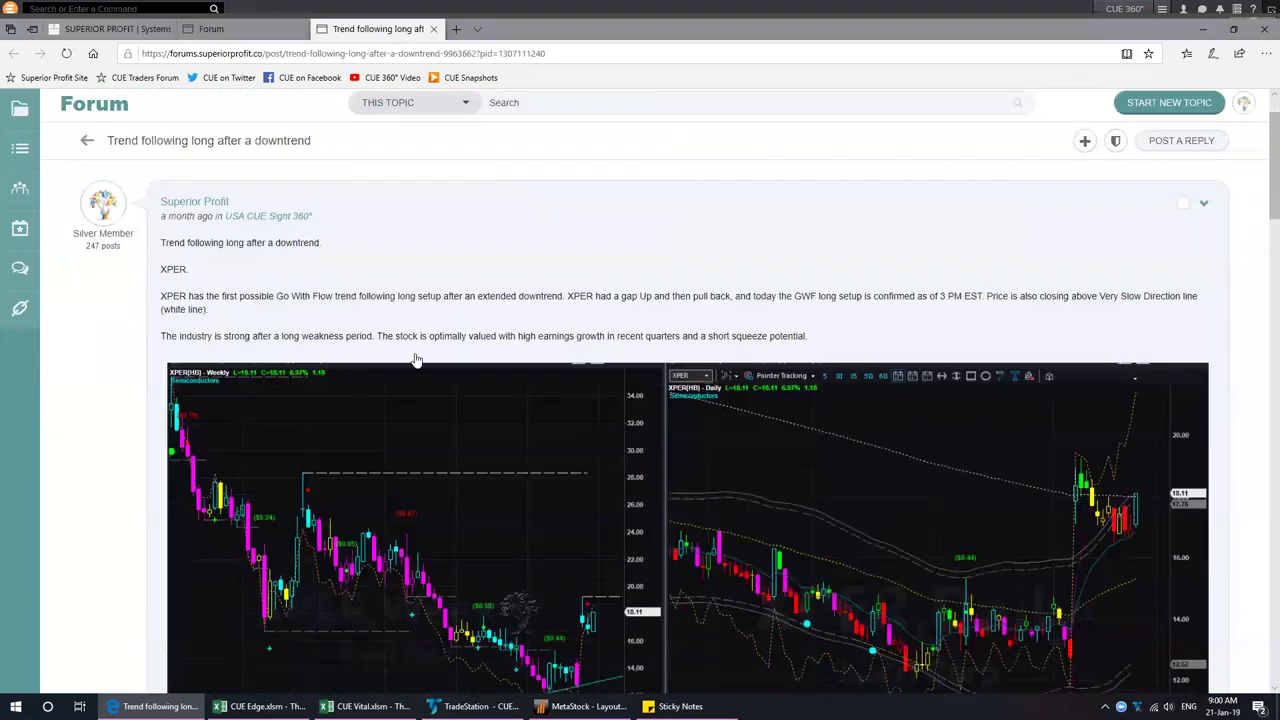
# Enlarge the XPER chart image and draw arrows at the weekly low and latest candle, and at the daily cyan dots and sideways lows
pyautogui.scroll(-1, 930, 418)
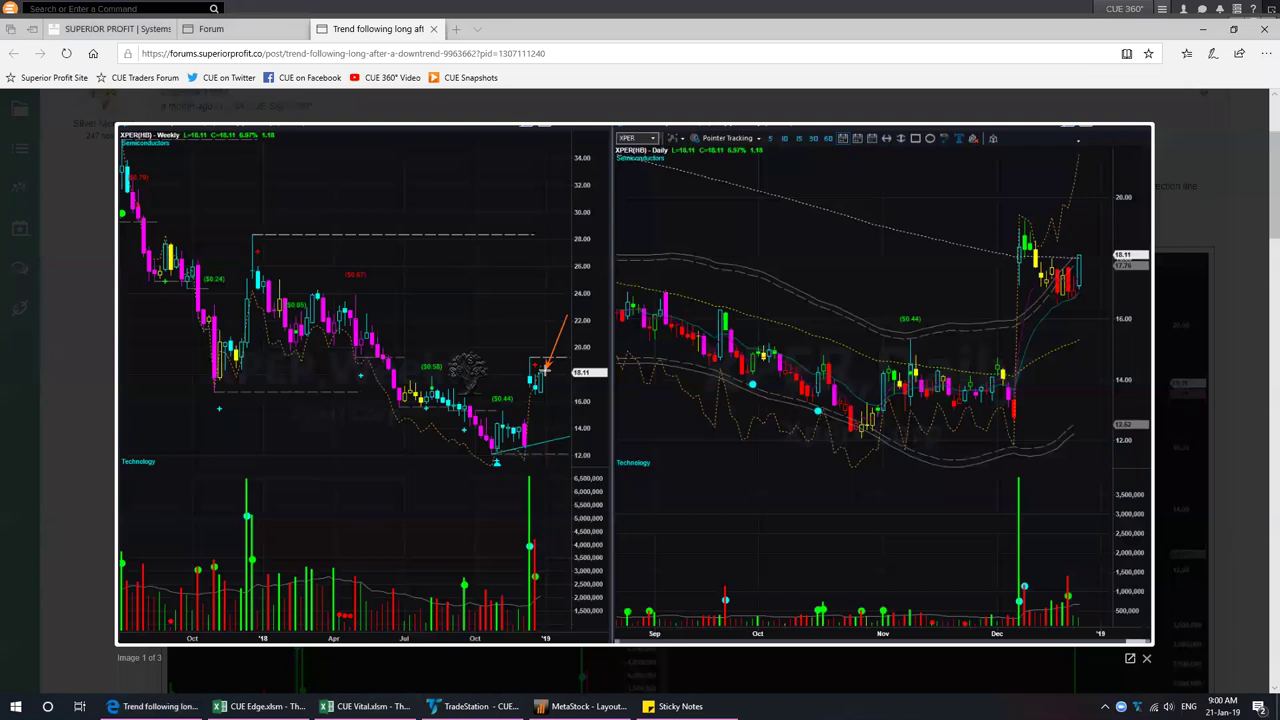
pyautogui.moveTo(466, 500); pyautogui.dragTo(492, 470)
pyautogui.moveTo(781, 455); pyautogui.dragTo(804, 420)
pyautogui.moveTo(710, 428)
pyautogui.mouseDown()
pyautogui.moveTo(747, 399)
pyautogui.moveTo(815, 410)
pyautogui.mouseUp()
pyautogui.moveTo(895, 436); pyautogui.dragTo(1028, 405)
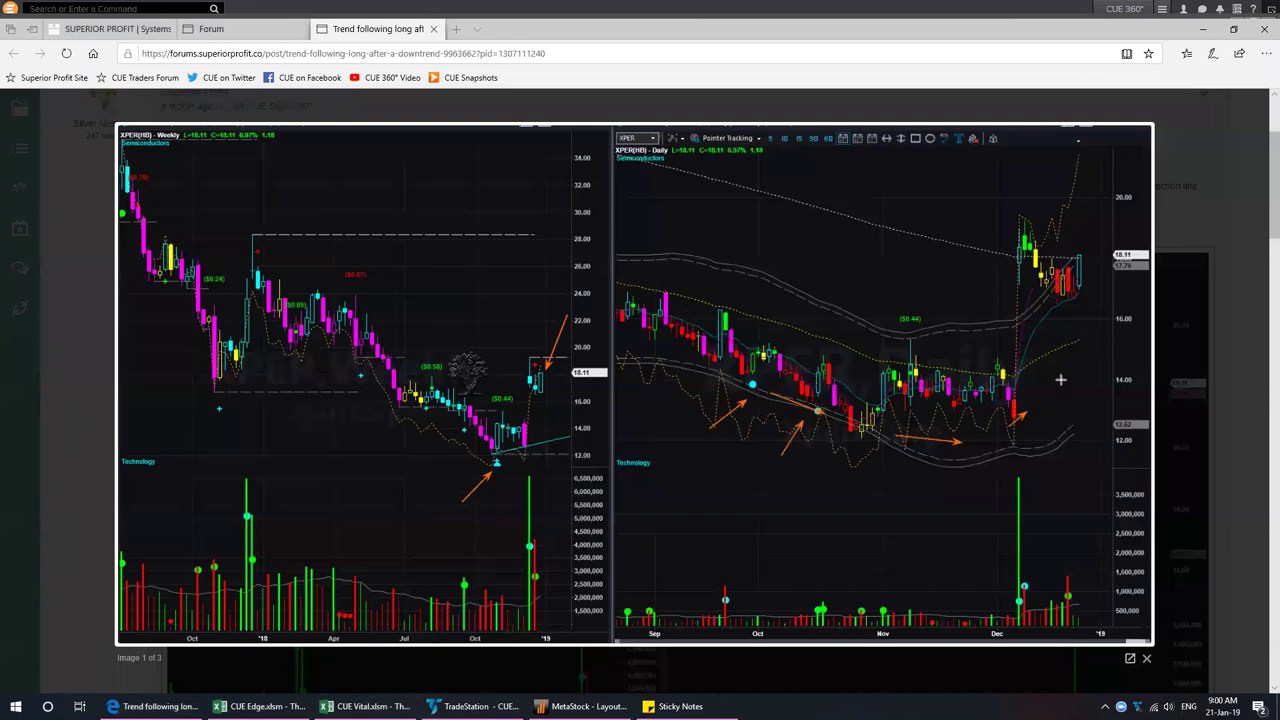
# Draw arrows along the daily chart's gap up, pullback and last candle, and clear all arrows from the image
pyautogui.moveTo(988, 364); pyautogui.dragTo(1016, 249)
pyautogui.moveTo(1026, 266)
pyautogui.mouseDown()
pyautogui.moveTo(1058, 306)
pyautogui.moveTo(1086, 296)
pyautogui.mouseUp()
pyautogui.moveTo(1112, 247); pyautogui.dragTo(1088, 268)
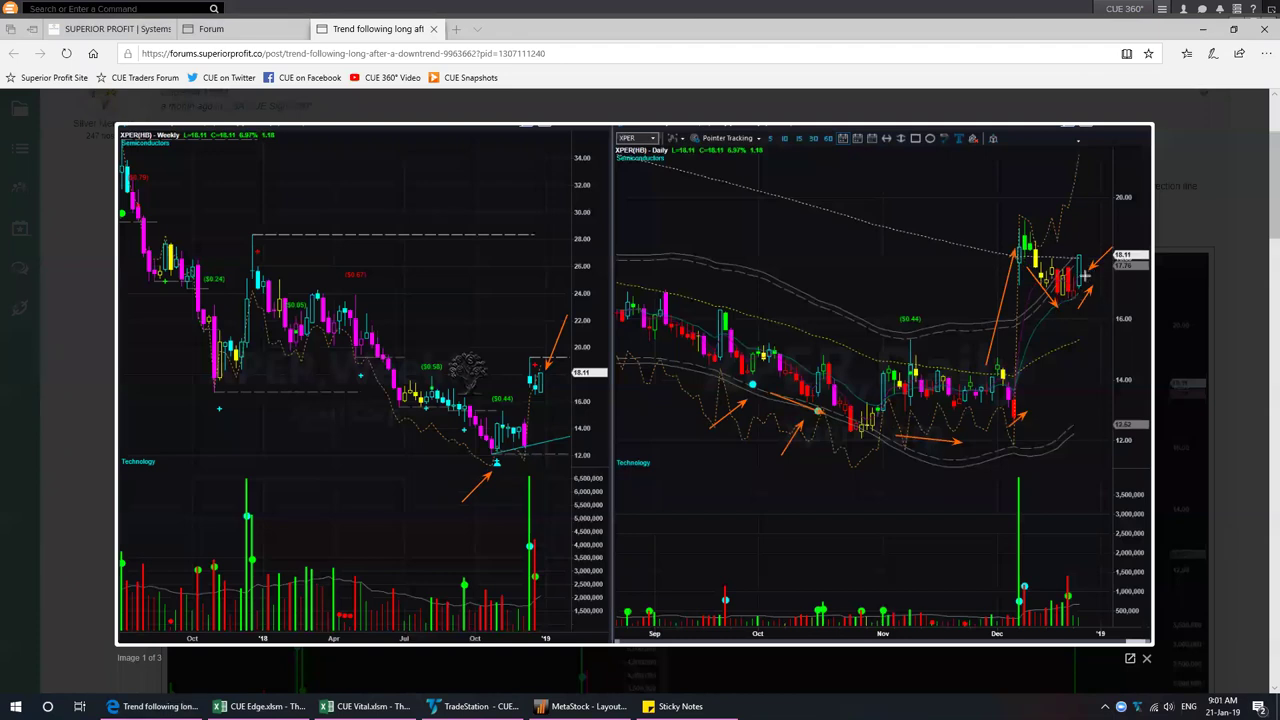
pyautogui.press('e')
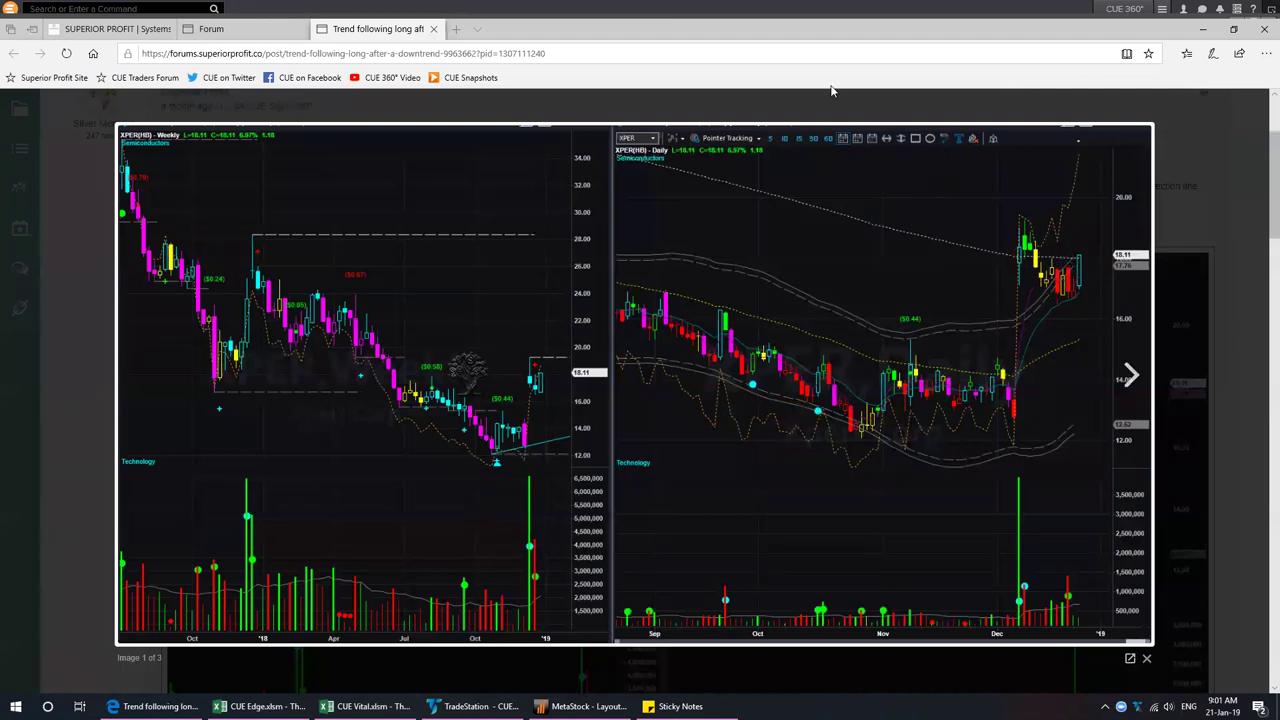
# Draw arrows along the daily chart's bands and the rise into the last candle, clear them, and show the topic's second image
pyautogui.moveTo(1069, 266); pyautogui.dragTo(1092, 244)
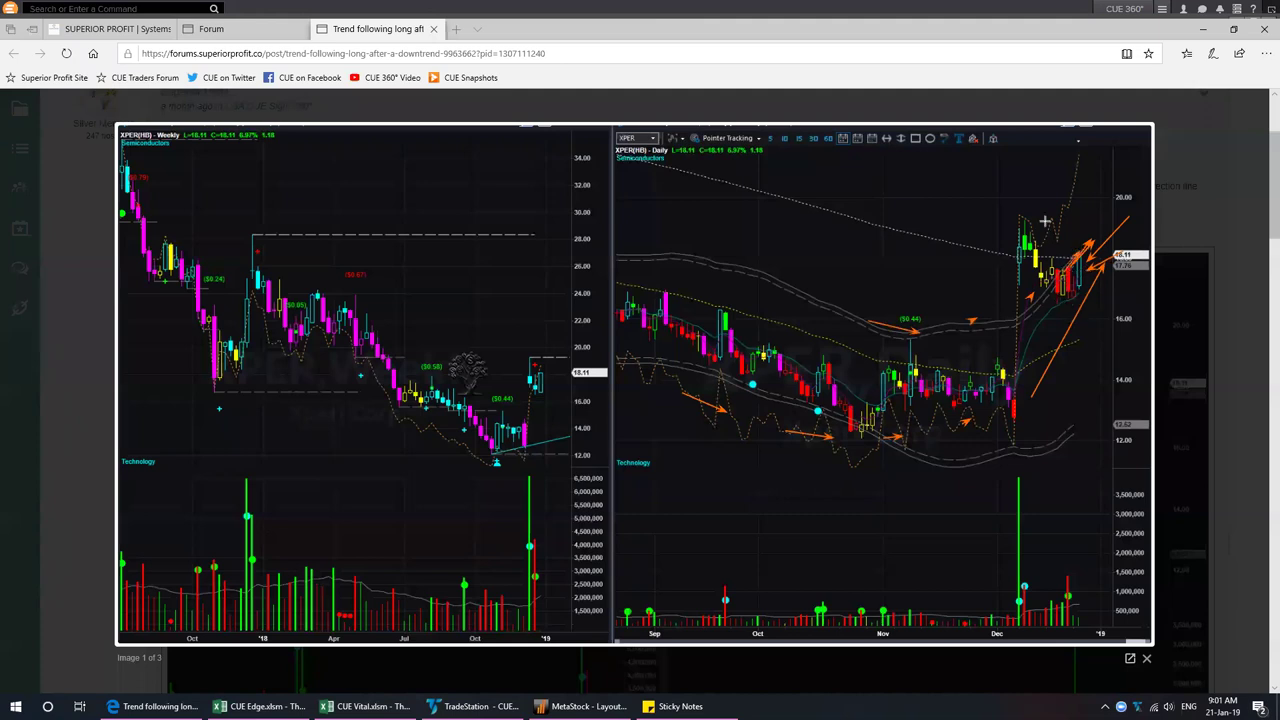
pyautogui.press('e')
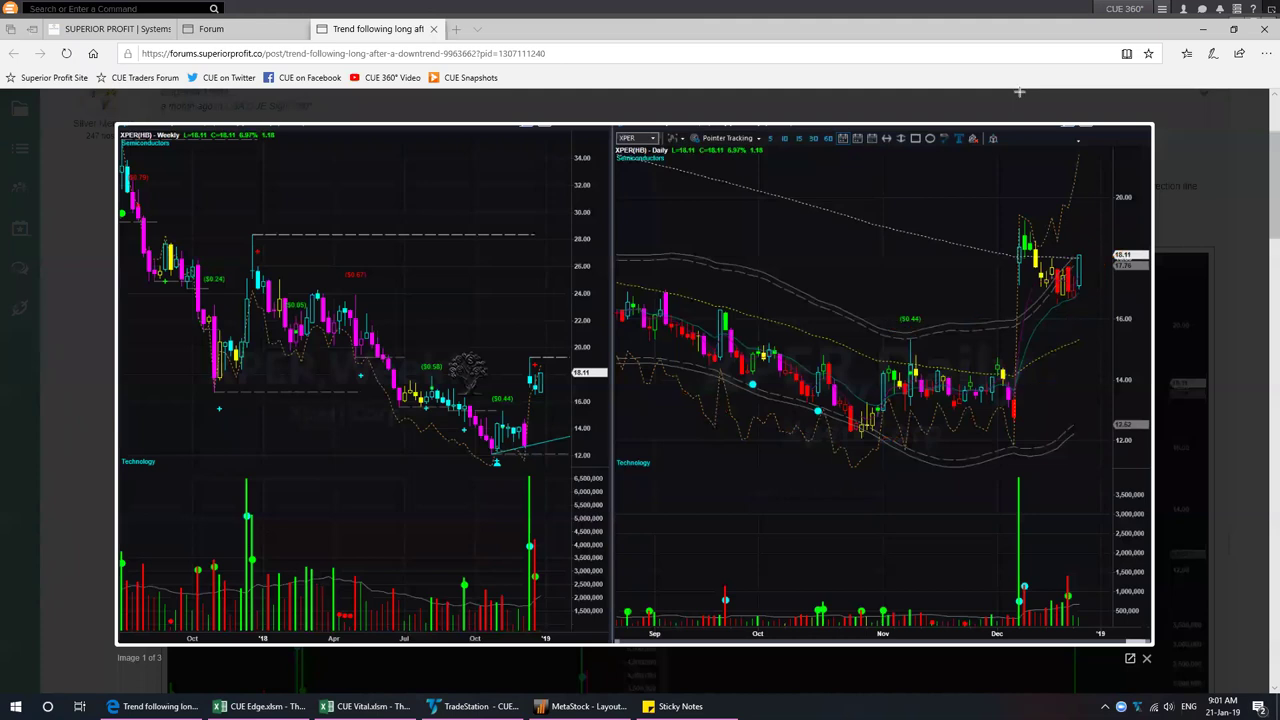
pyautogui.click(1130, 372)
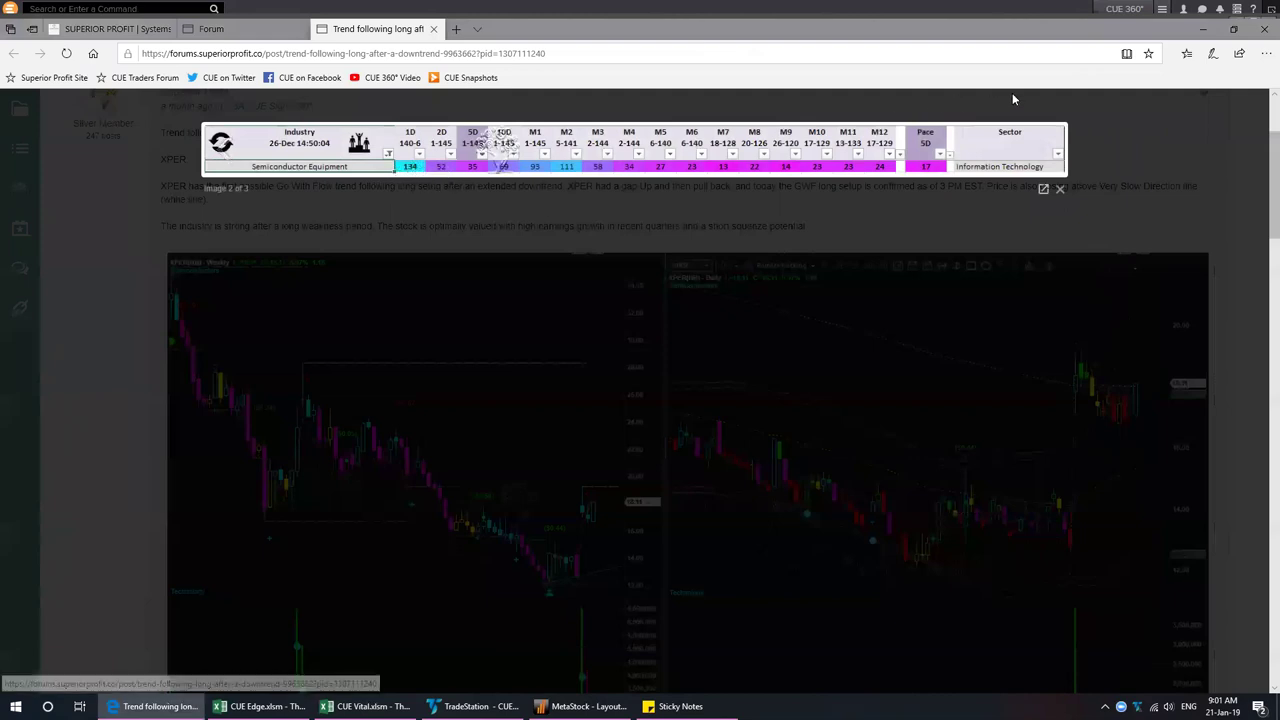
# View the XPER topic's fundamentals image, close the image viewer, and load XPER in the TradeStation weekly and daily charts
pyautogui.click(1043, 153)
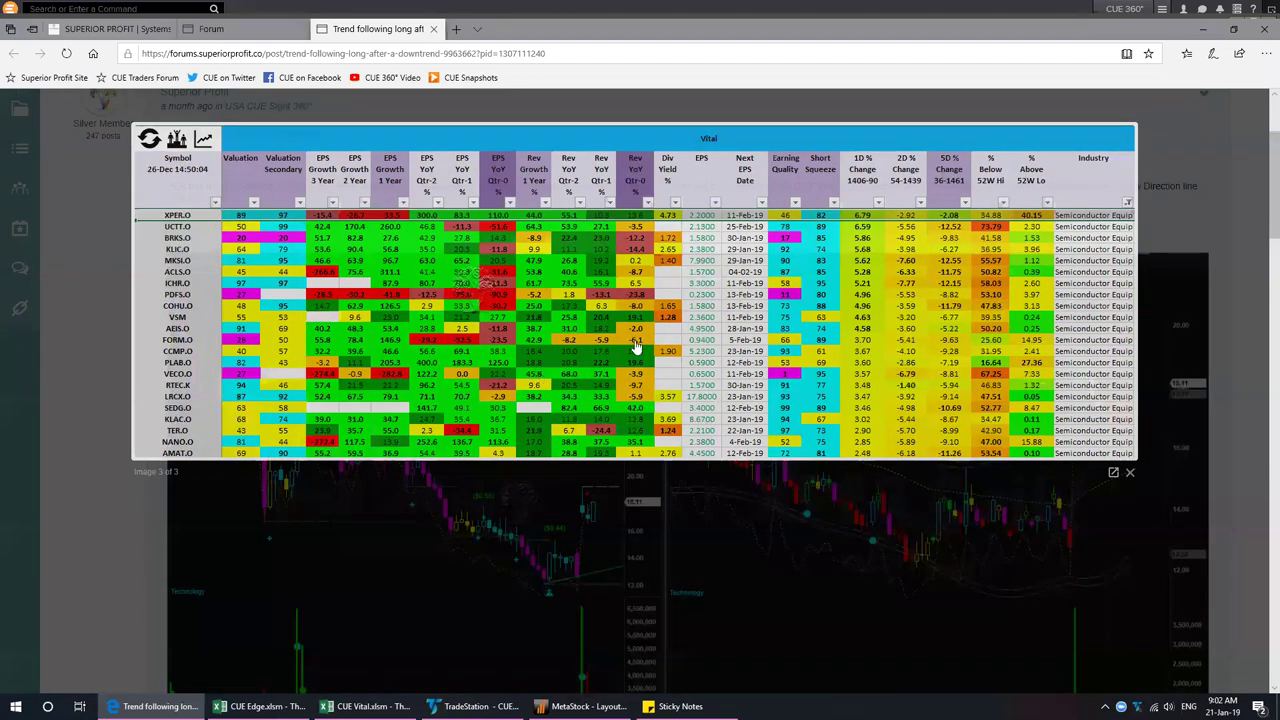
pyautogui.press('Escape')
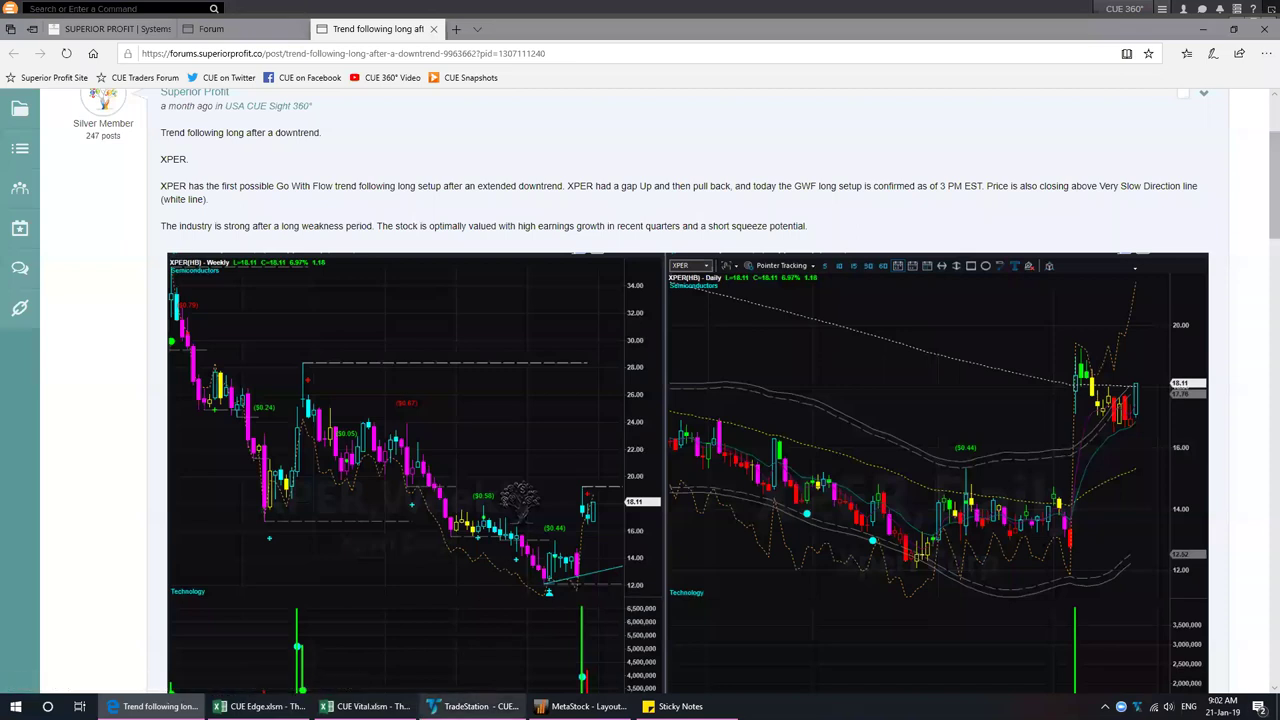
pyautogui.click(476, 706)
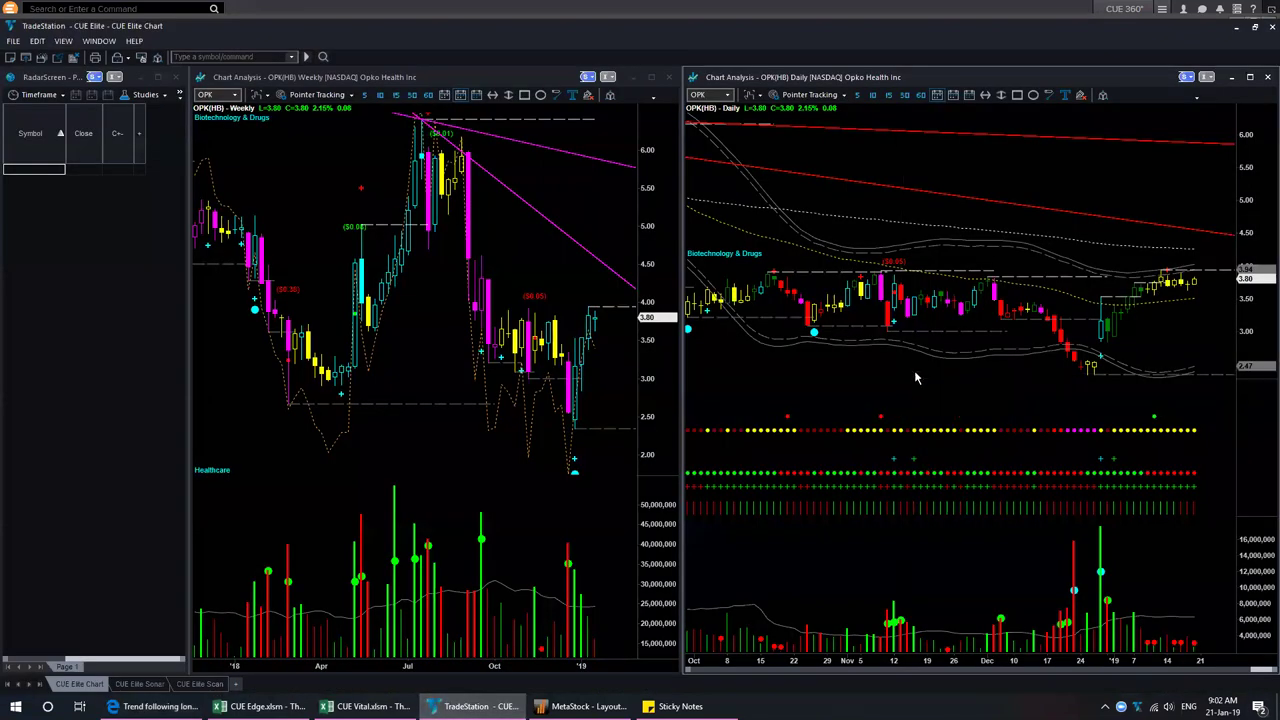
pyautogui.write('XPER')
pyautogui.press('Return')
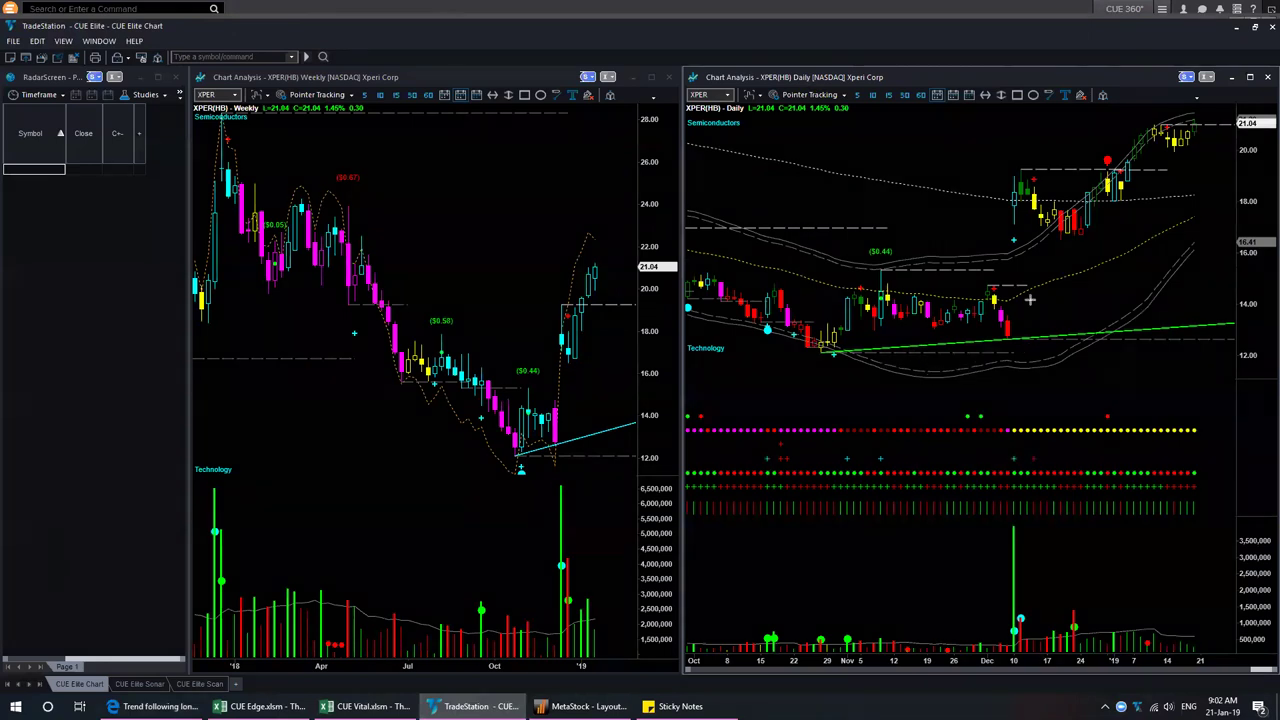
# Draw arrows at the XPER daily setup candle, its high and low levels, the latest highs and the last weekly candle, and clear them
pyautogui.moveTo(1176, 325); pyautogui.dragTo(1094, 231)
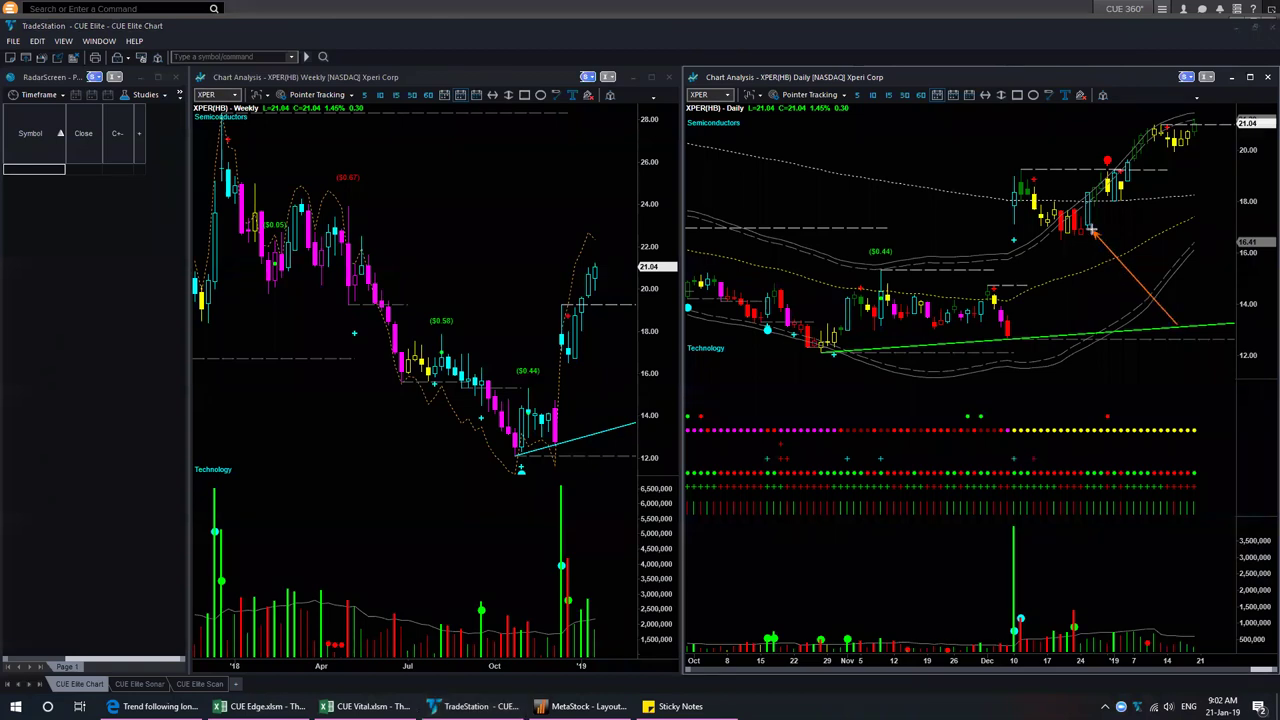
pyautogui.moveTo(1090, 191); pyautogui.dragTo(1186, 190)
pyautogui.moveTo(1066, 245); pyautogui.dragTo(1153, 246)
pyautogui.moveTo(1150, 127); pyautogui.dragTo(1232, 128)
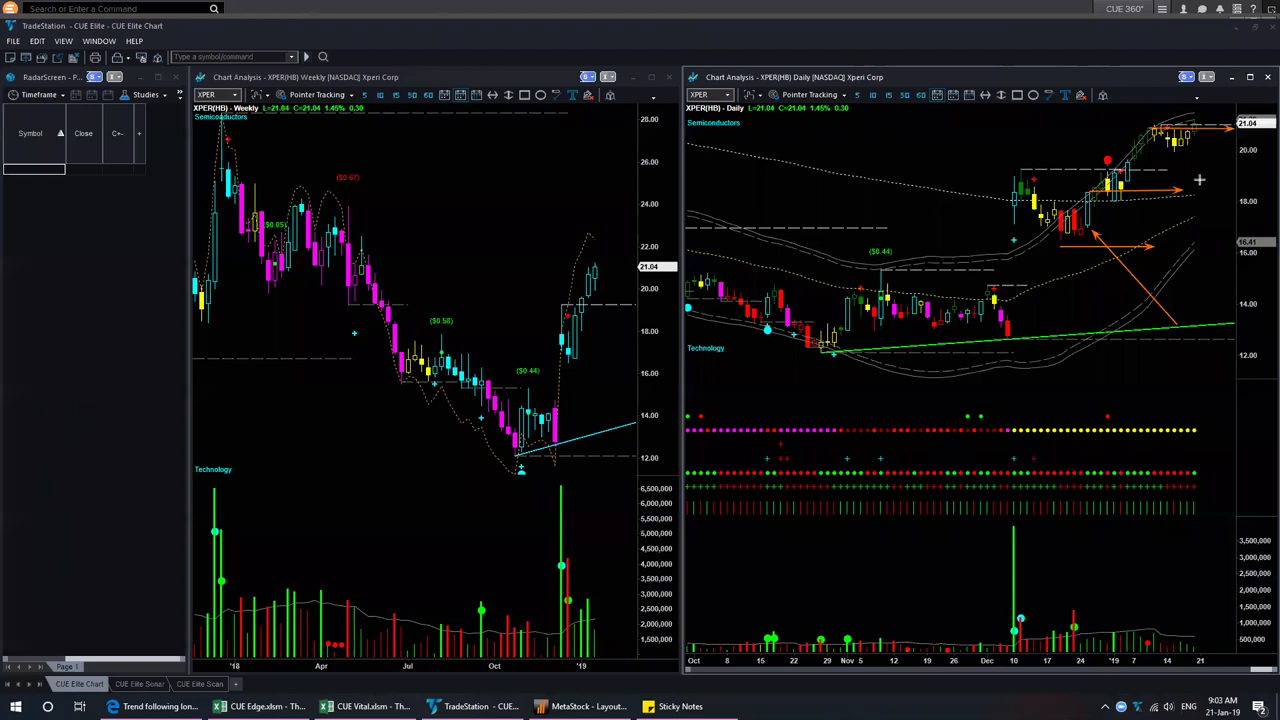
pyautogui.moveTo(633, 256); pyautogui.dragTo(600, 271)
pyautogui.click(1008, 94)
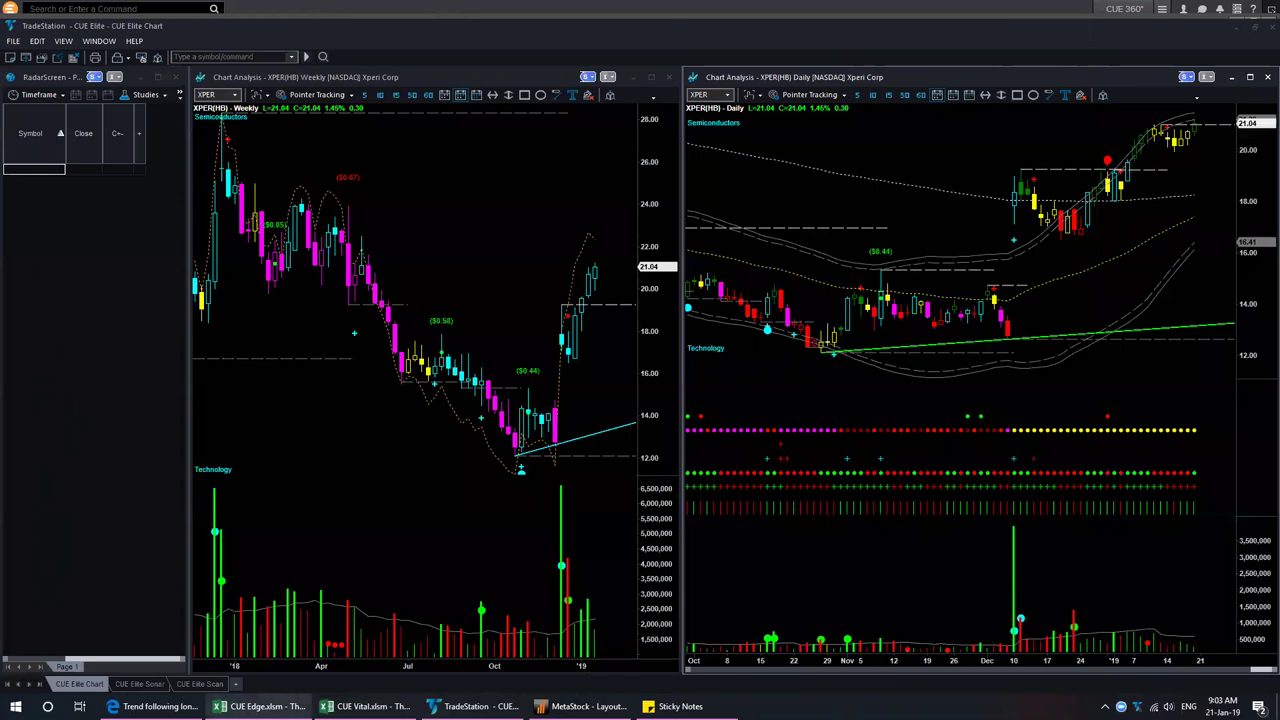
# In the CUE Edge workbook's Industry ranking, clear the Health Care filter and filter the industries by "semi"
pyautogui.moveTo(262, 706)
pyautogui.click(232, 642)
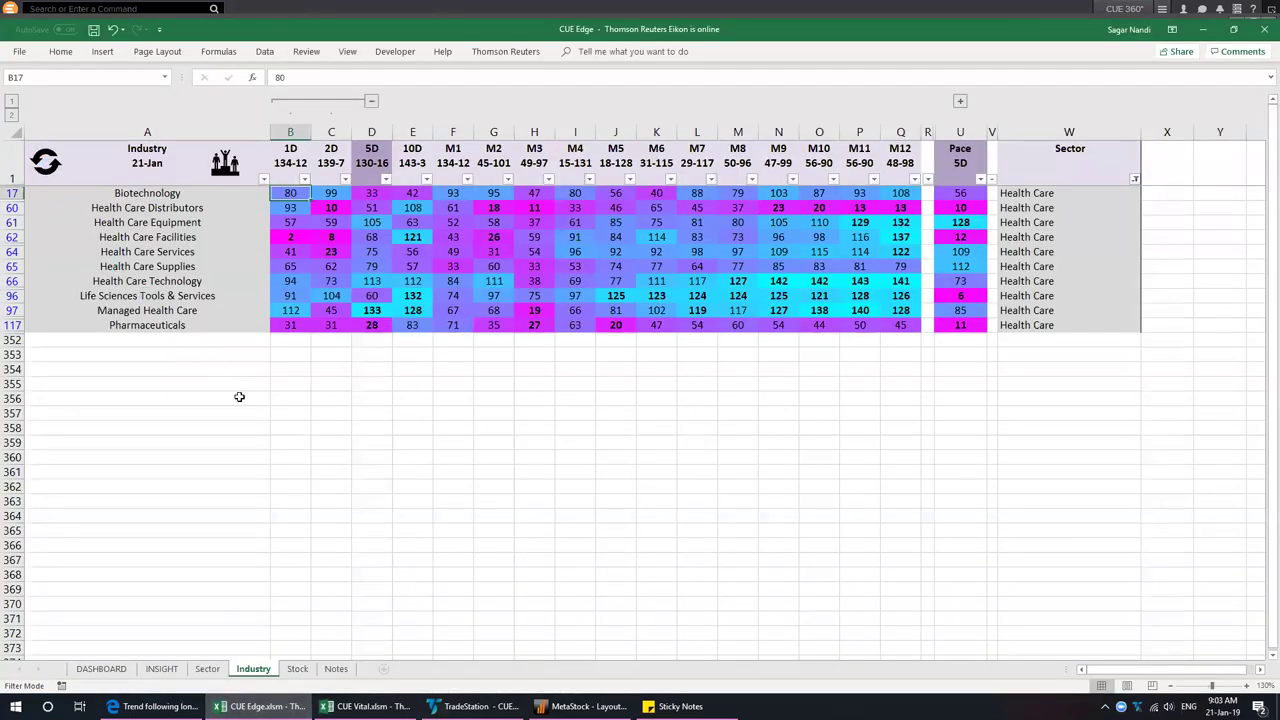
pyautogui.hotkey('alt', 'a')
pyautogui.press('c')
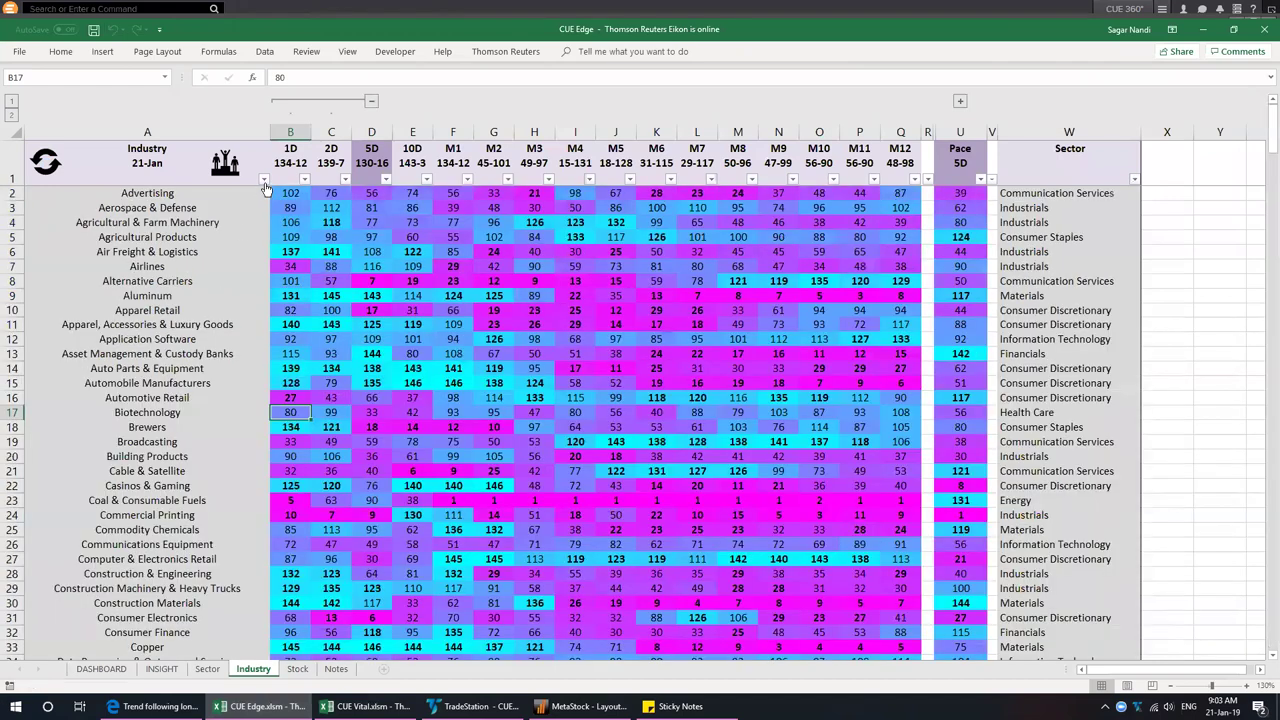
pyautogui.click(264, 179)
pyautogui.click(192, 292)
pyautogui.write('semi')
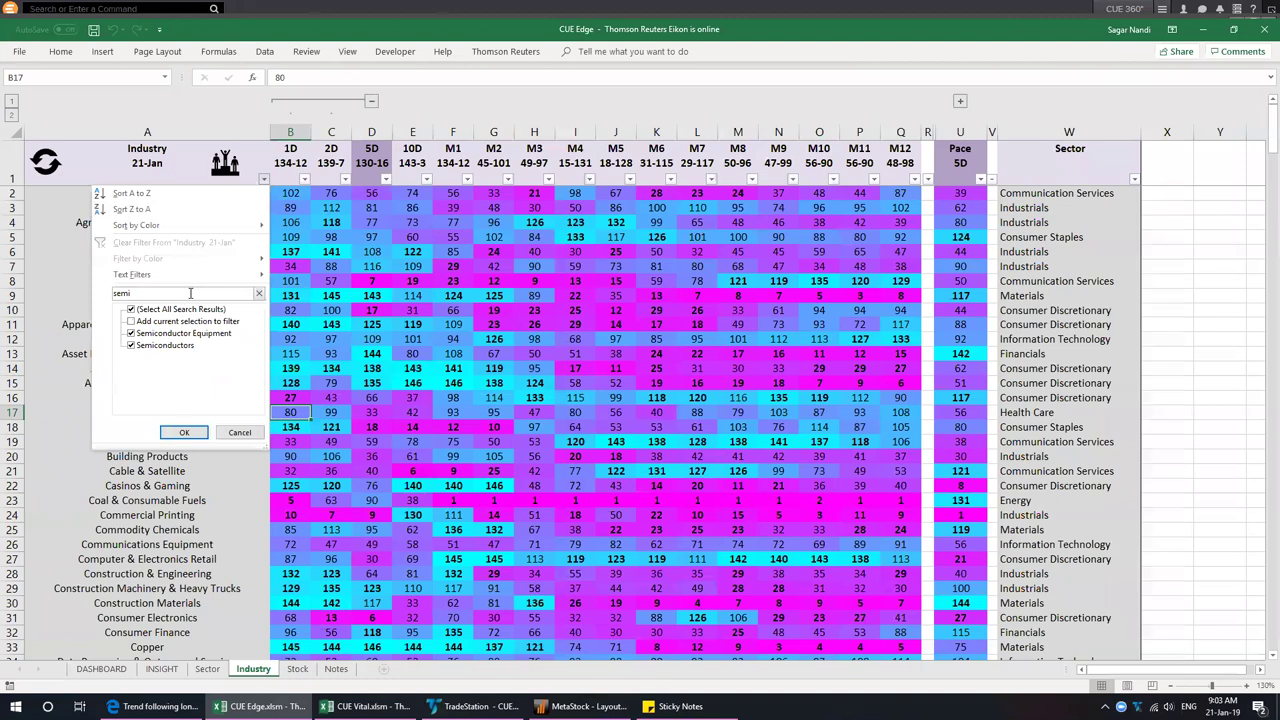
pyautogui.press('Return')
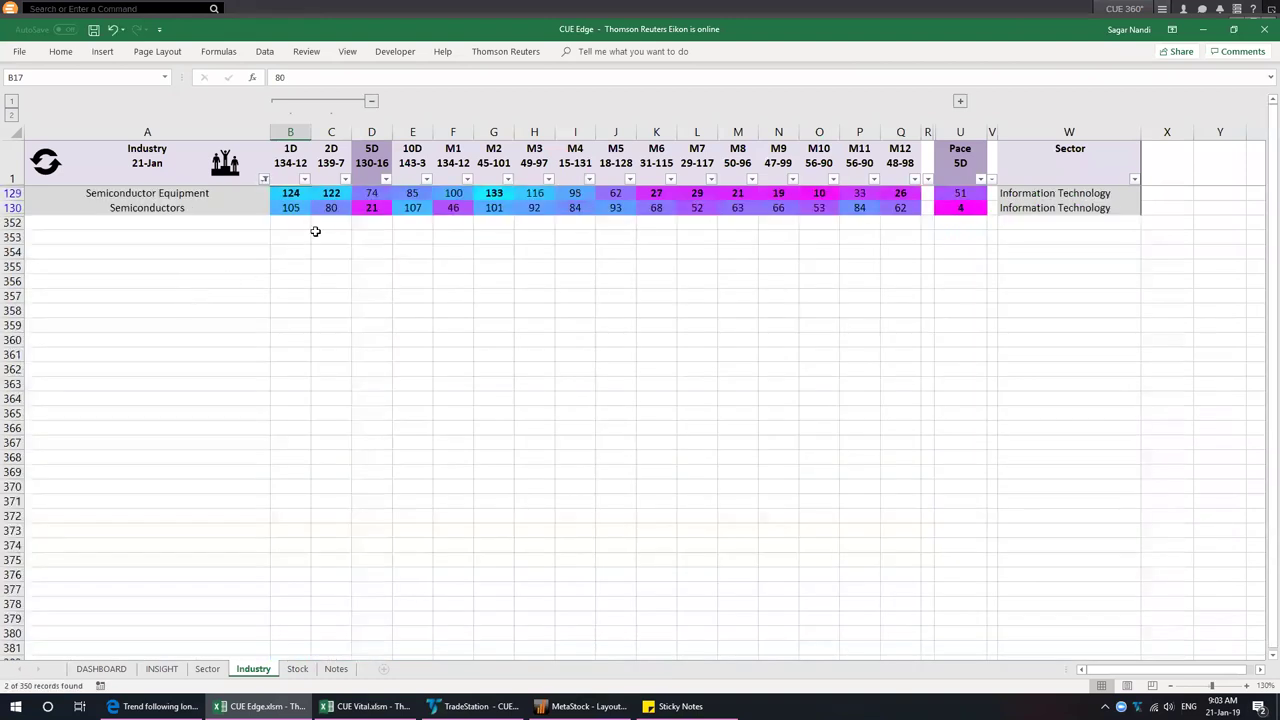
# Examine the 1D and 2D ranks of both semiconductor industries and the 5D pace of Semiconductors
pyautogui.click(295, 196)
pyautogui.moveTo(295, 196); pyautogui.dragTo(326, 207)
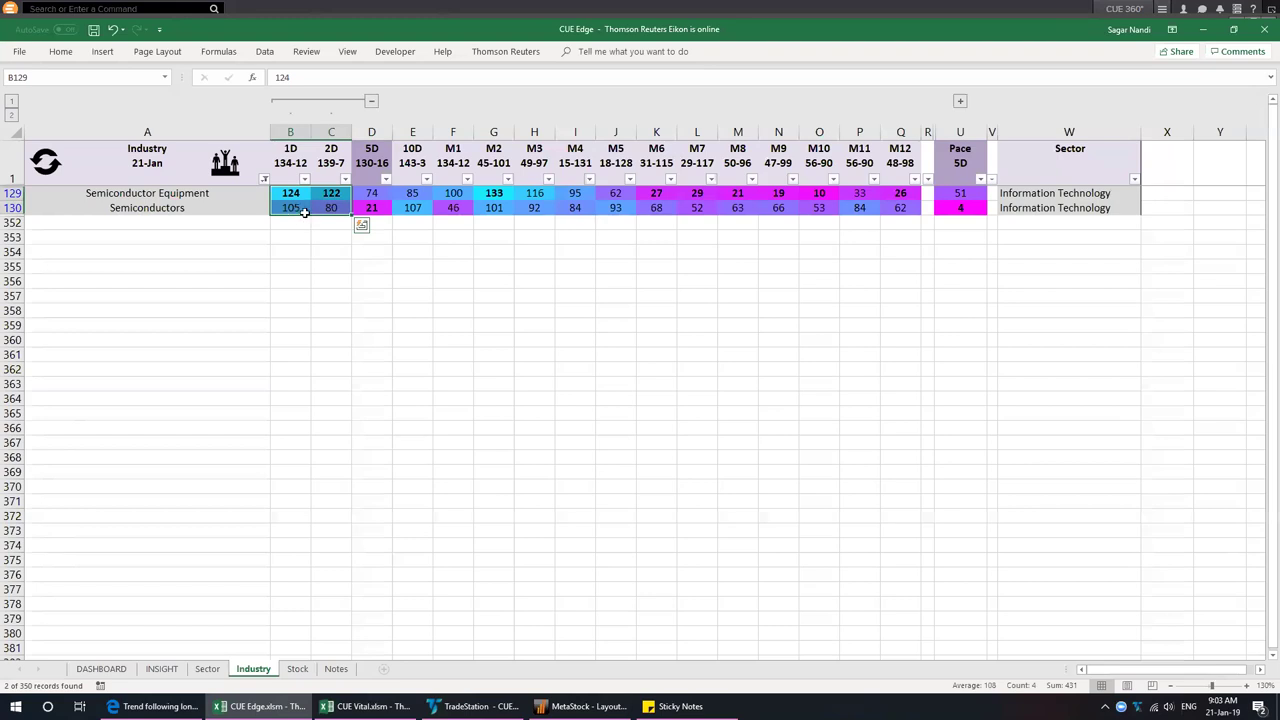
pyautogui.click(964, 210)
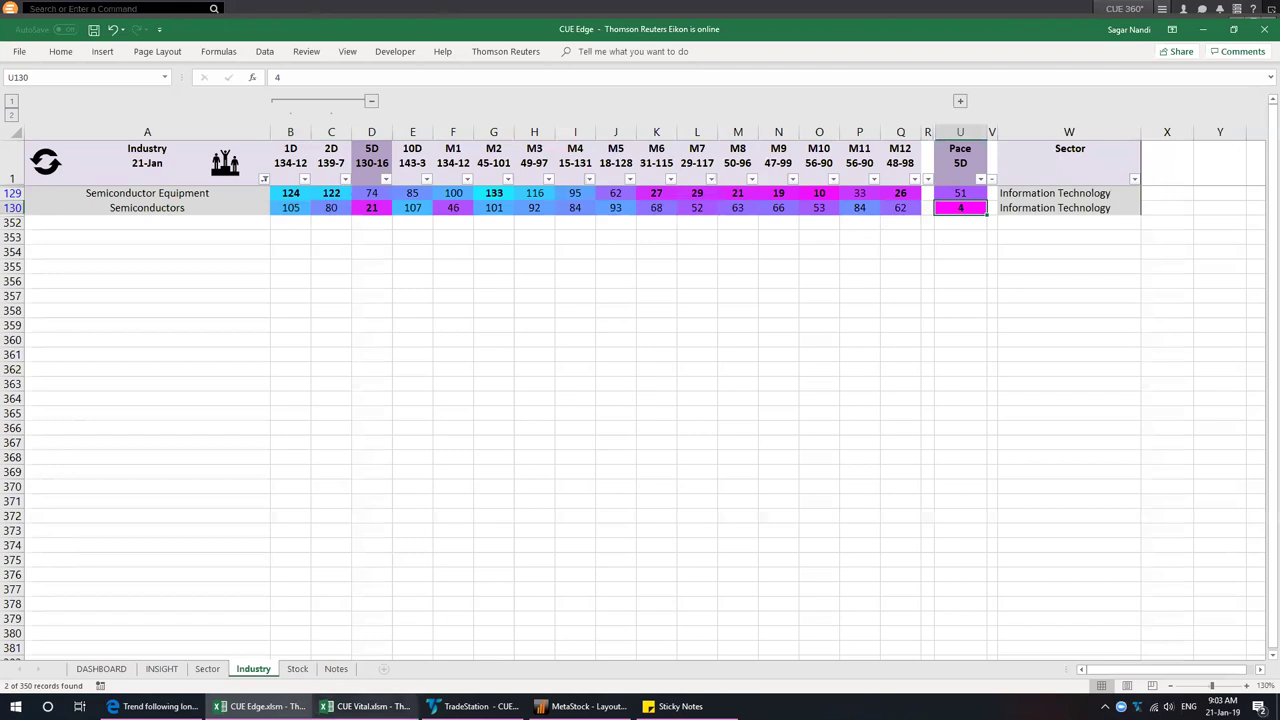
# Return to the XPER forum topic in the browser and find its industry and fundamentals tables
pyautogui.click(155, 706)
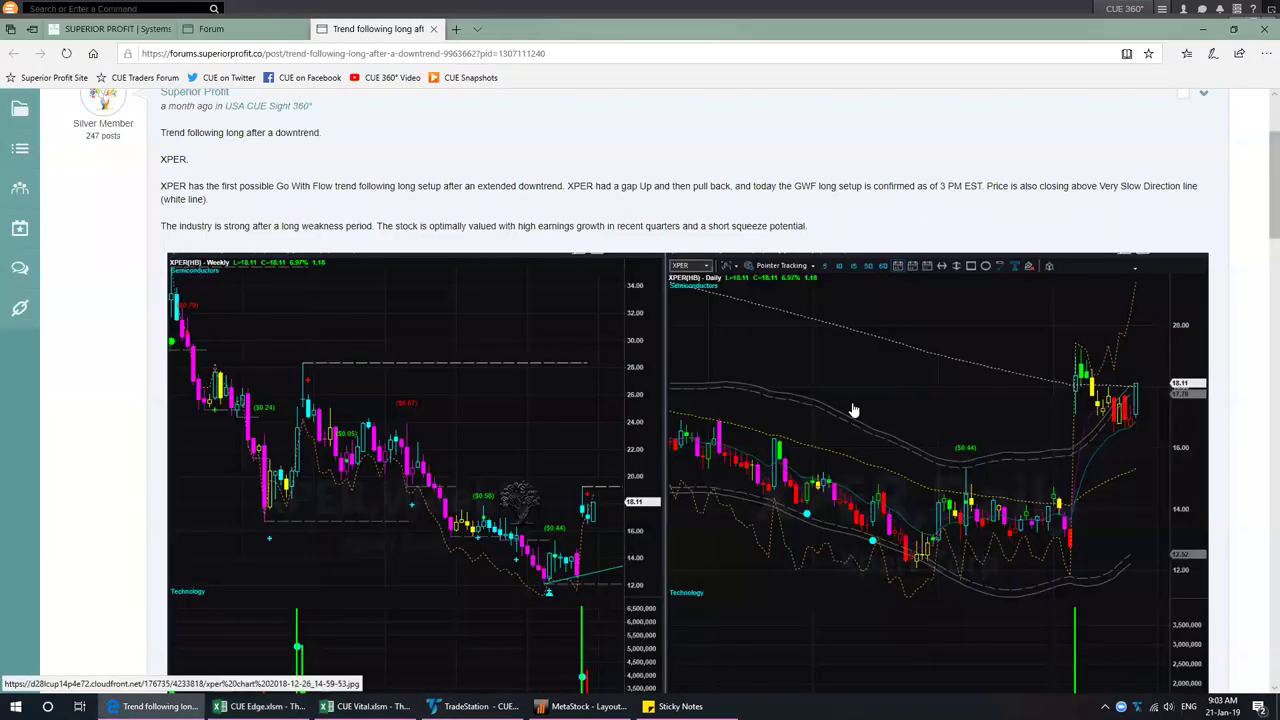
pyautogui.scroll(-3, 303, 484)
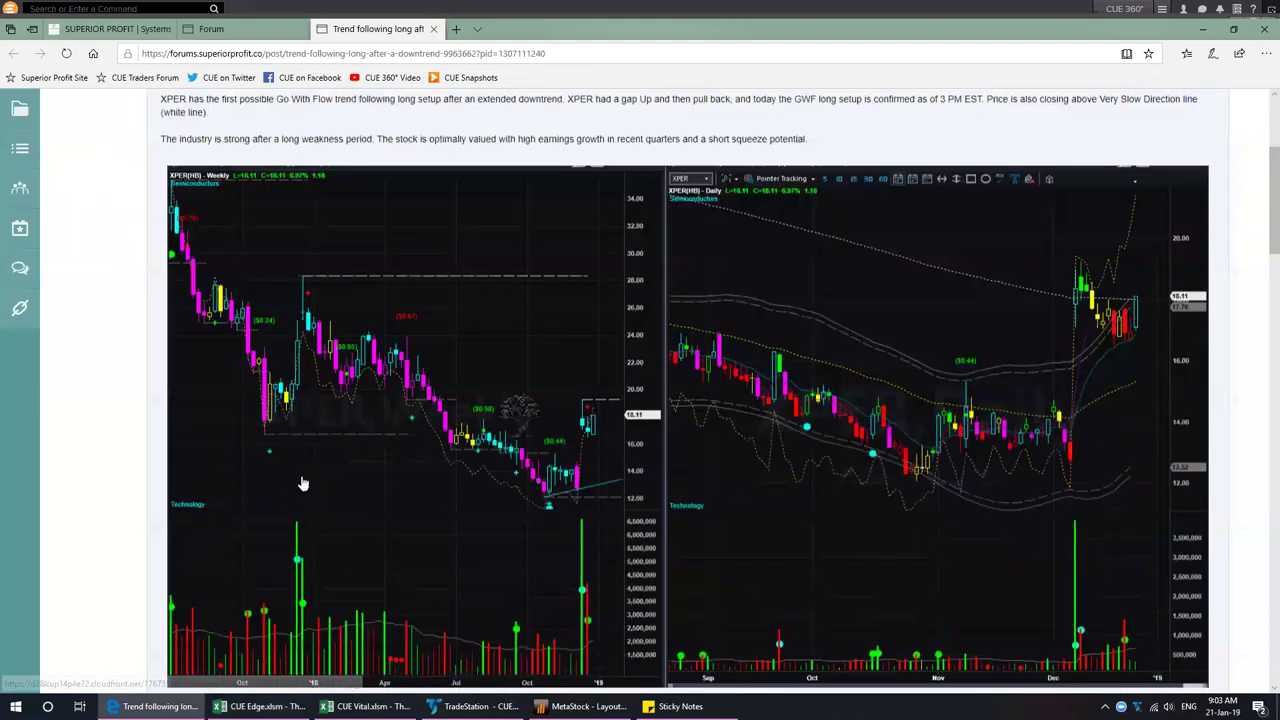
pyautogui.scroll(-3, 303, 484)
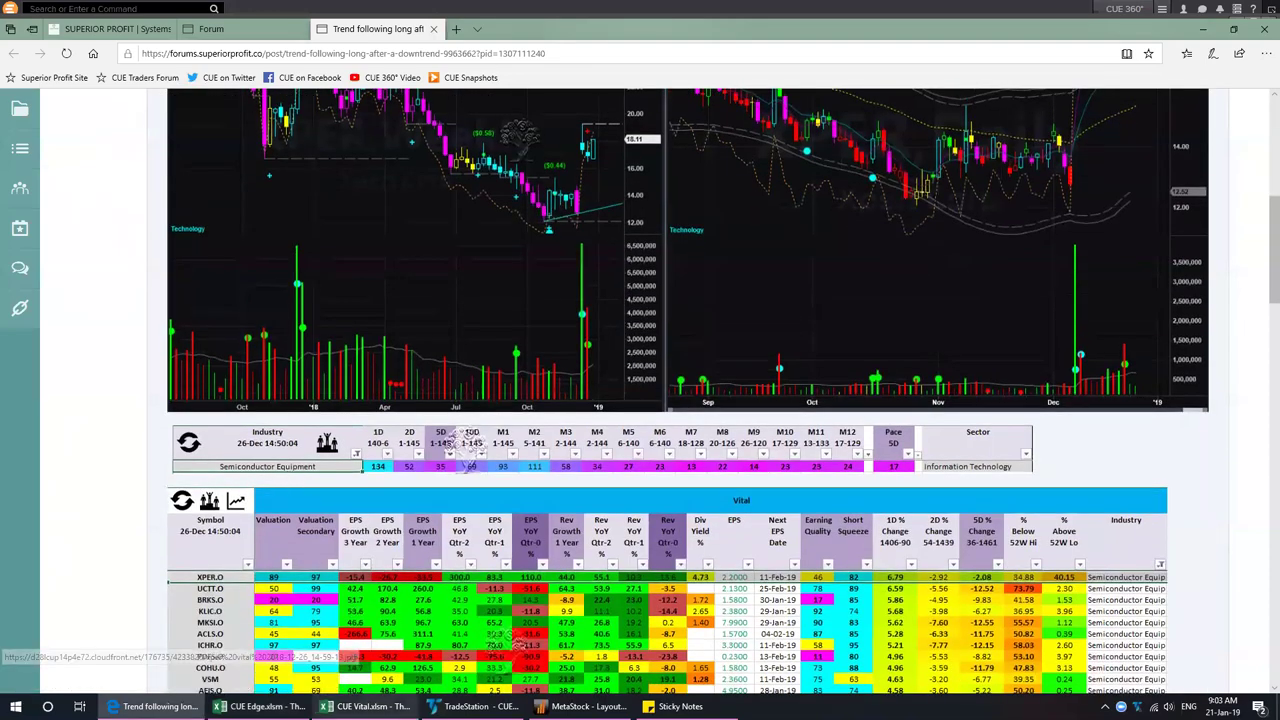
# Back in CUE Edge, expand the pace columns, compare the Semiconductor Equipment and Semiconductors rows, and collapse the columns again
pyautogui.click(262, 706)
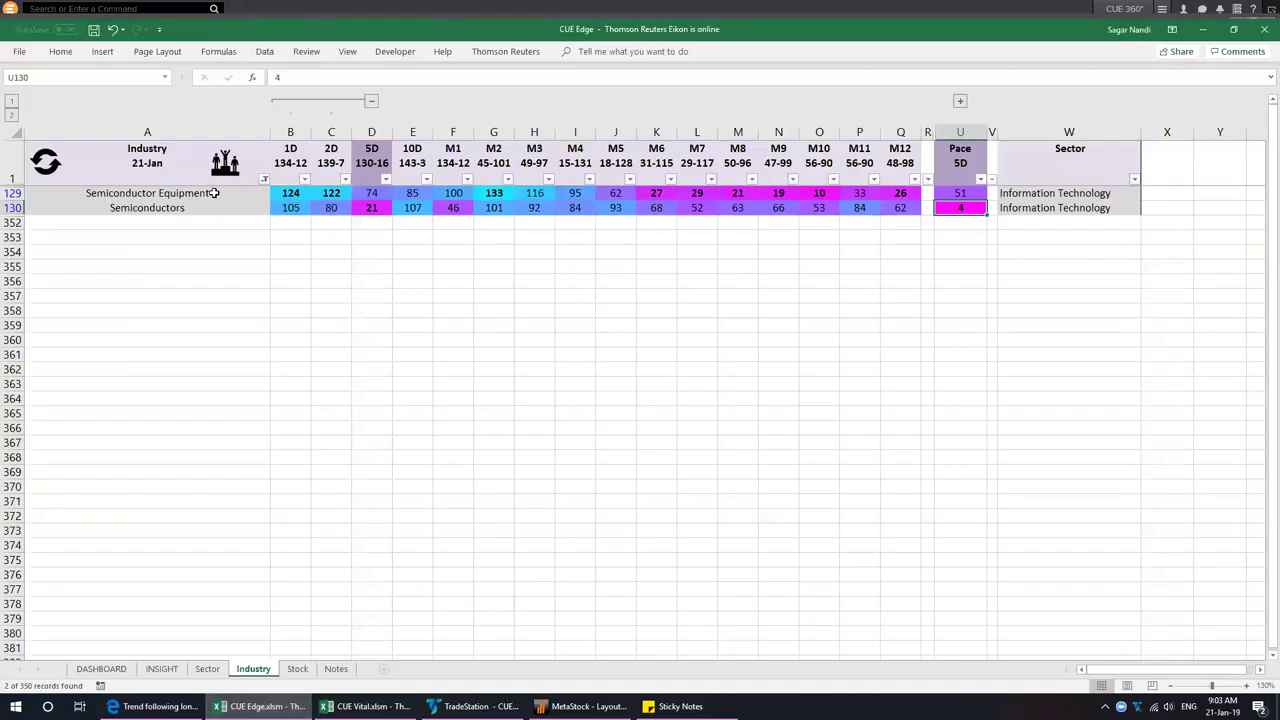
pyautogui.click(213, 193)
pyautogui.click(968, 193)
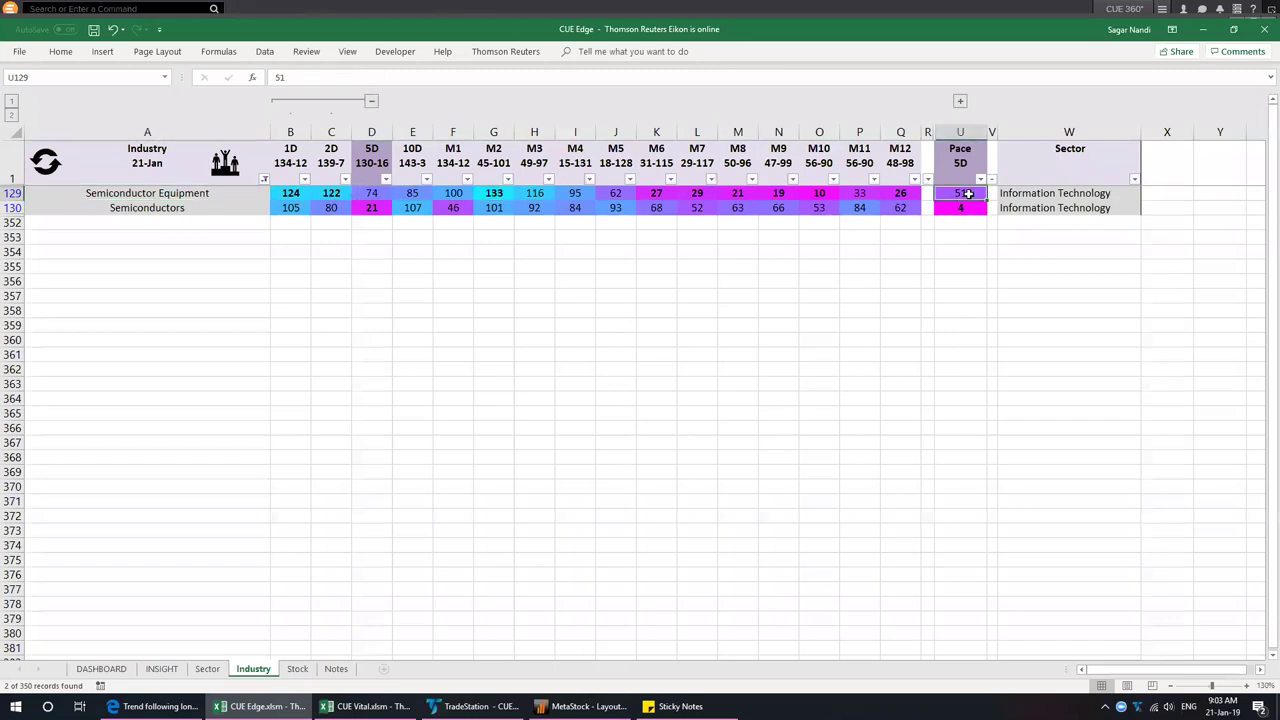
pyautogui.click(960, 101)
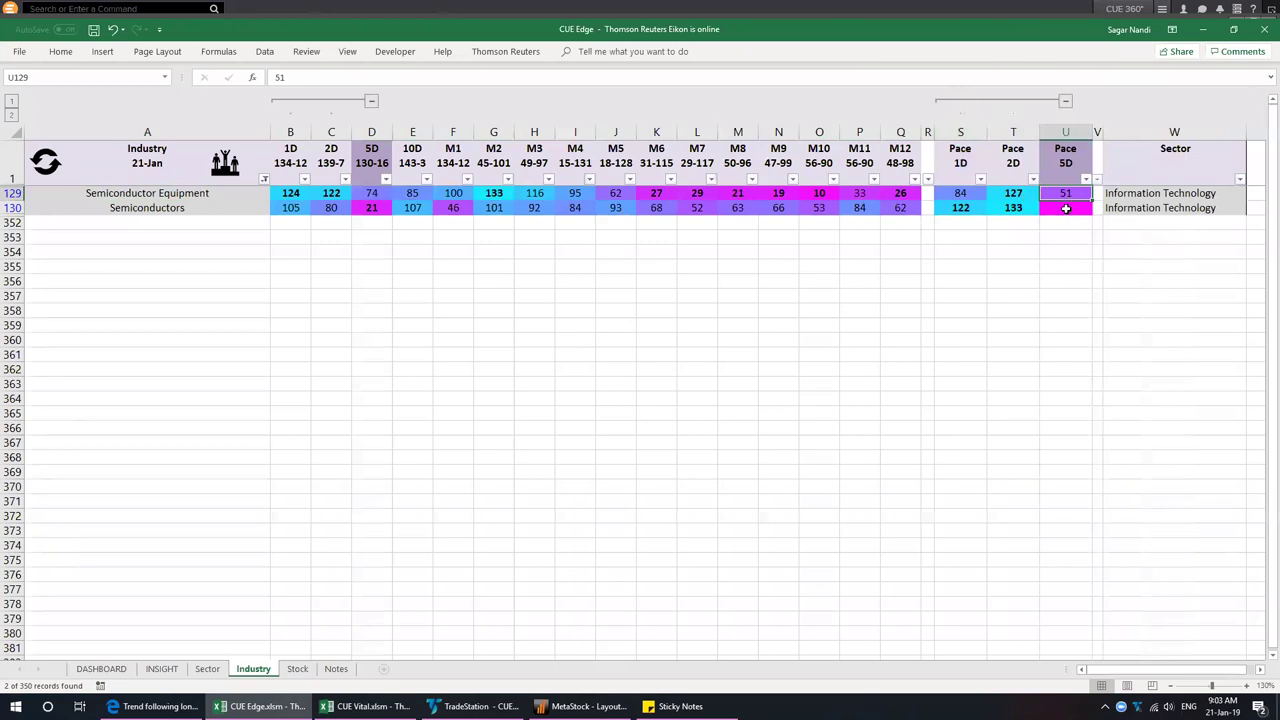
pyautogui.click(1066, 208)
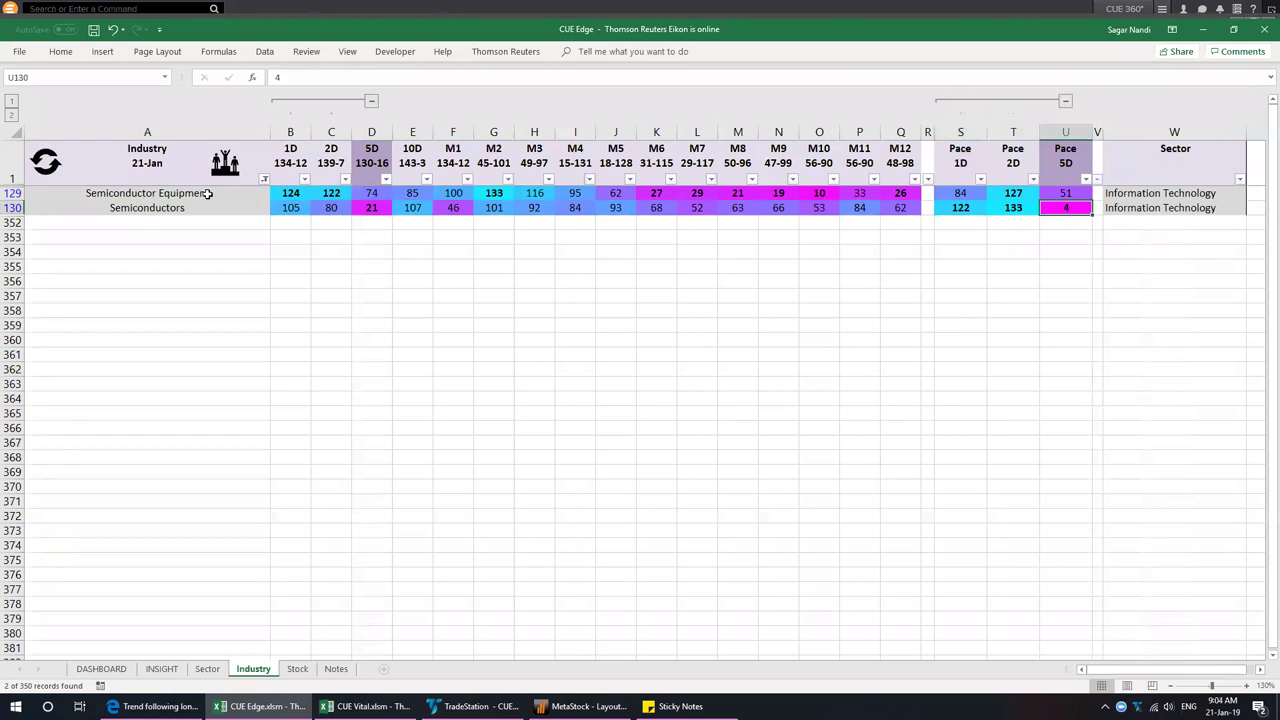
pyautogui.click(191, 208)
pyautogui.click(205, 194)
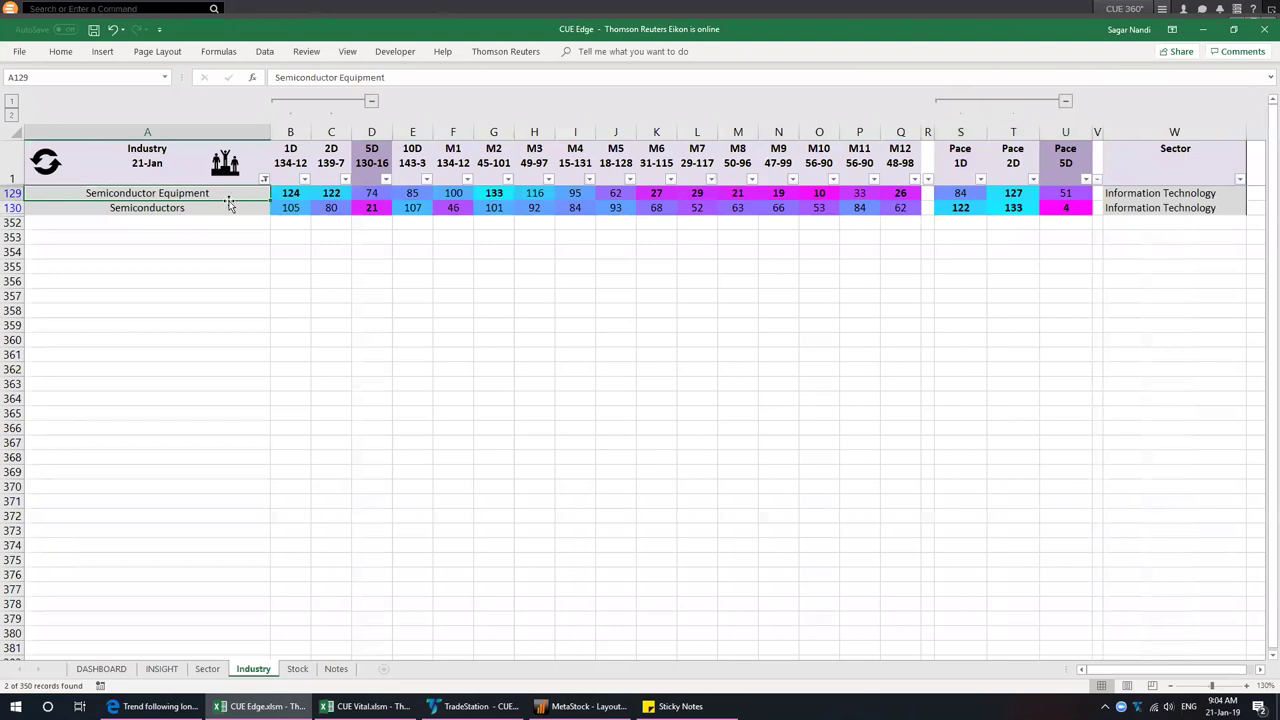
pyautogui.click(1066, 101)
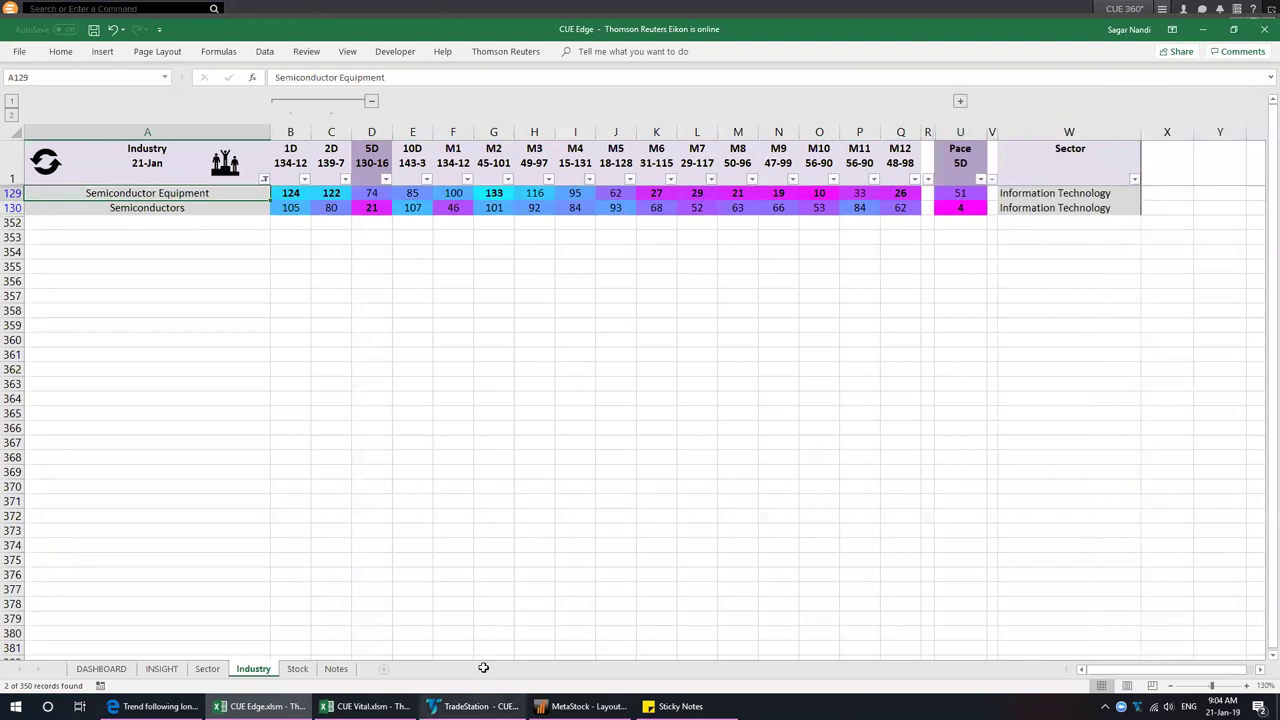
# Switch to TradeStation and draw arrows at the XPER daily chart's October cyan dot and the early cyan and red crosses in the indicator rows
pyautogui.click(470, 706)
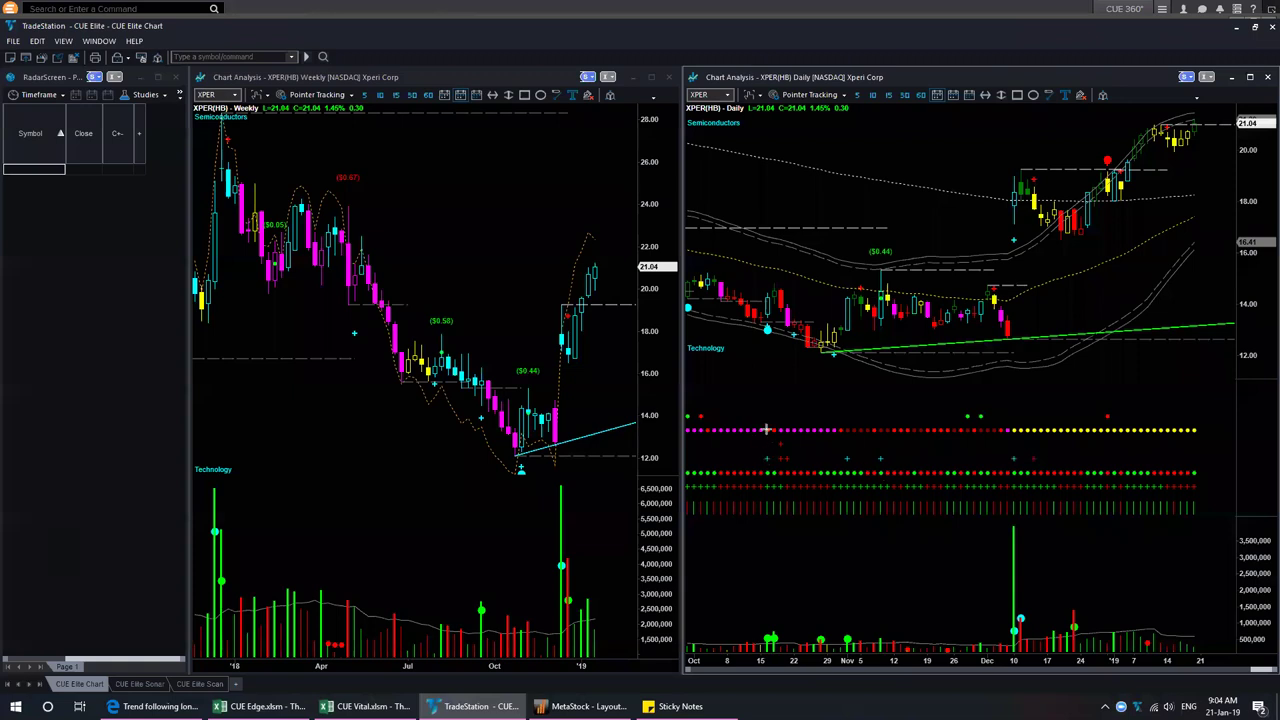
pyautogui.moveTo(743, 383); pyautogui.dragTo(766, 340)
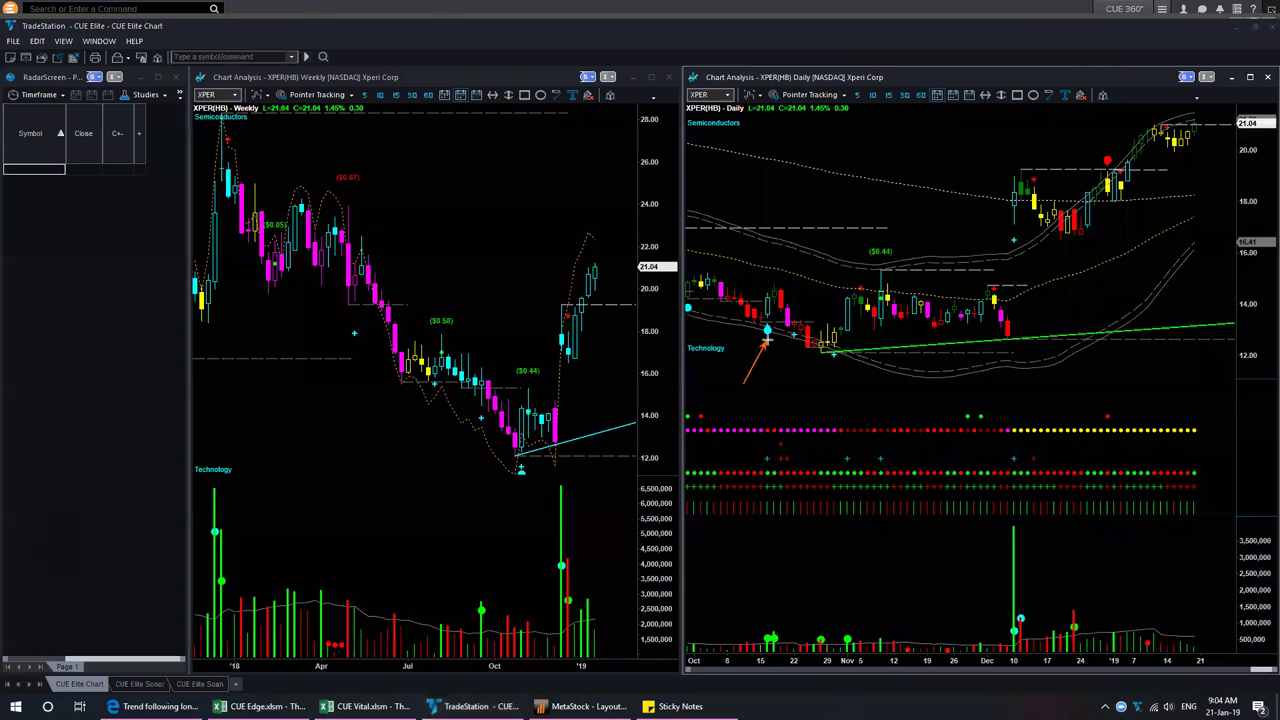
pyautogui.moveTo(743, 445); pyautogui.dragTo(763, 456)
pyautogui.moveTo(816, 443); pyautogui.dragTo(790, 455)
pyautogui.moveTo(836, 448); pyautogui.dragTo(846, 458)
# Draw arrows along XPER's daily sideways range and at the gap up, the late red indicator dot and the setup candle, and clear all arrows
pyautogui.moveTo(810, 304); pyautogui.dragTo(900, 314)
pyautogui.moveTo(982, 309); pyautogui.dragTo(988, 302)
pyautogui.moveTo(993, 245); pyautogui.dragTo(1011, 200)
pyautogui.moveTo(1146, 384); pyautogui.dragTo(1109, 413)
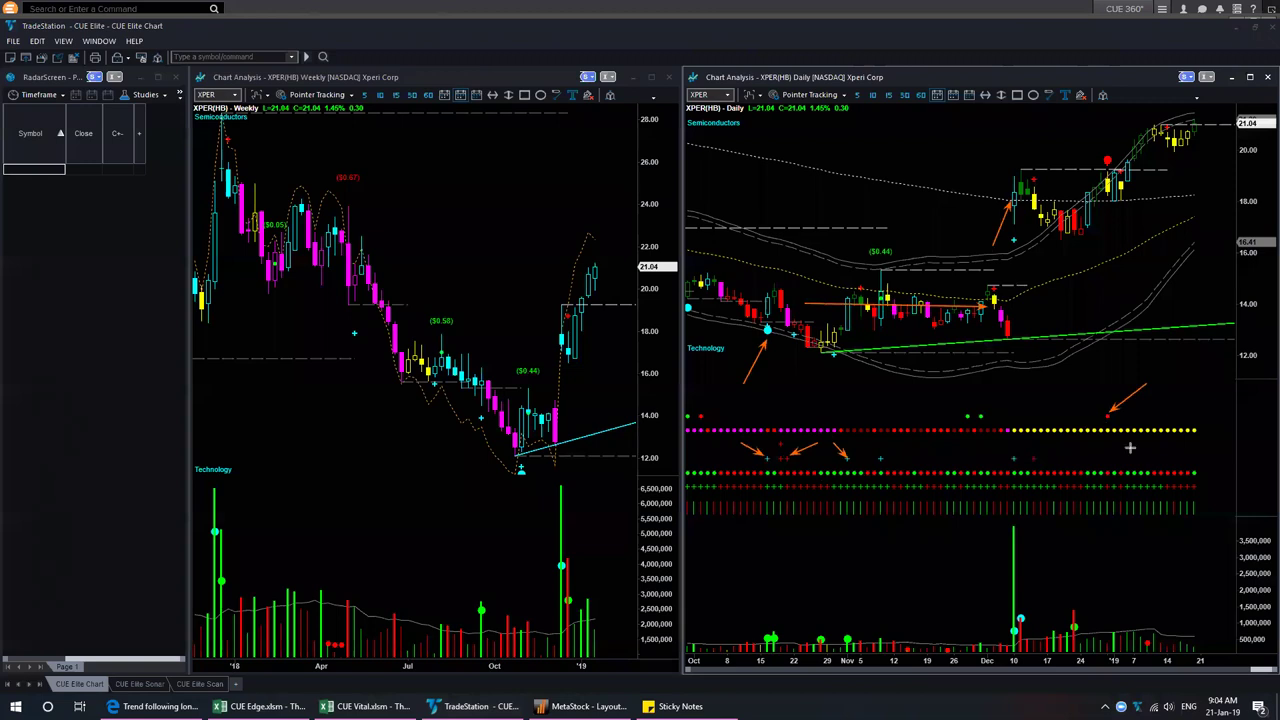
pyautogui.moveTo(1187, 274); pyautogui.dragTo(1092, 224)
pyautogui.moveTo(1127, 281); pyautogui.dragTo(1092, 228)
pyautogui.press('Escape')
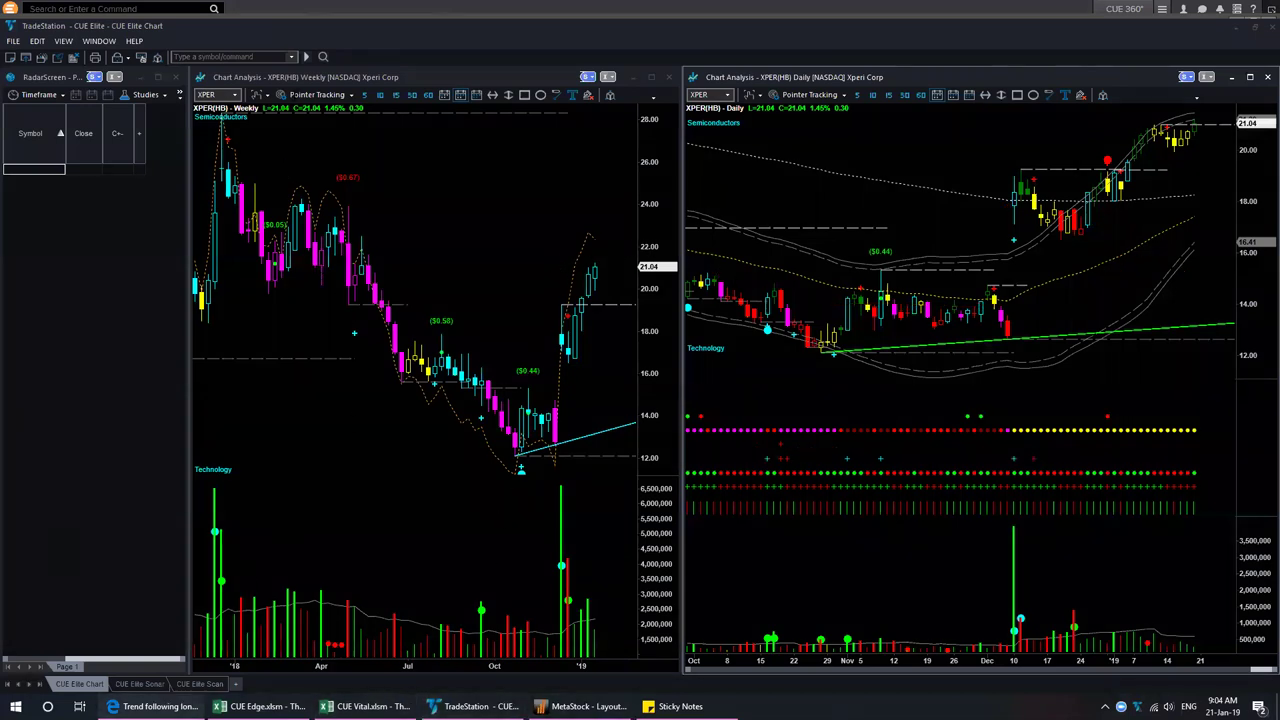
# Return to the browser, close the XPER topic and skim the forum's list of new topics
pyautogui.hotkey('alt', 'Tab')
pyautogui.hotkey('ctrl', 'w')
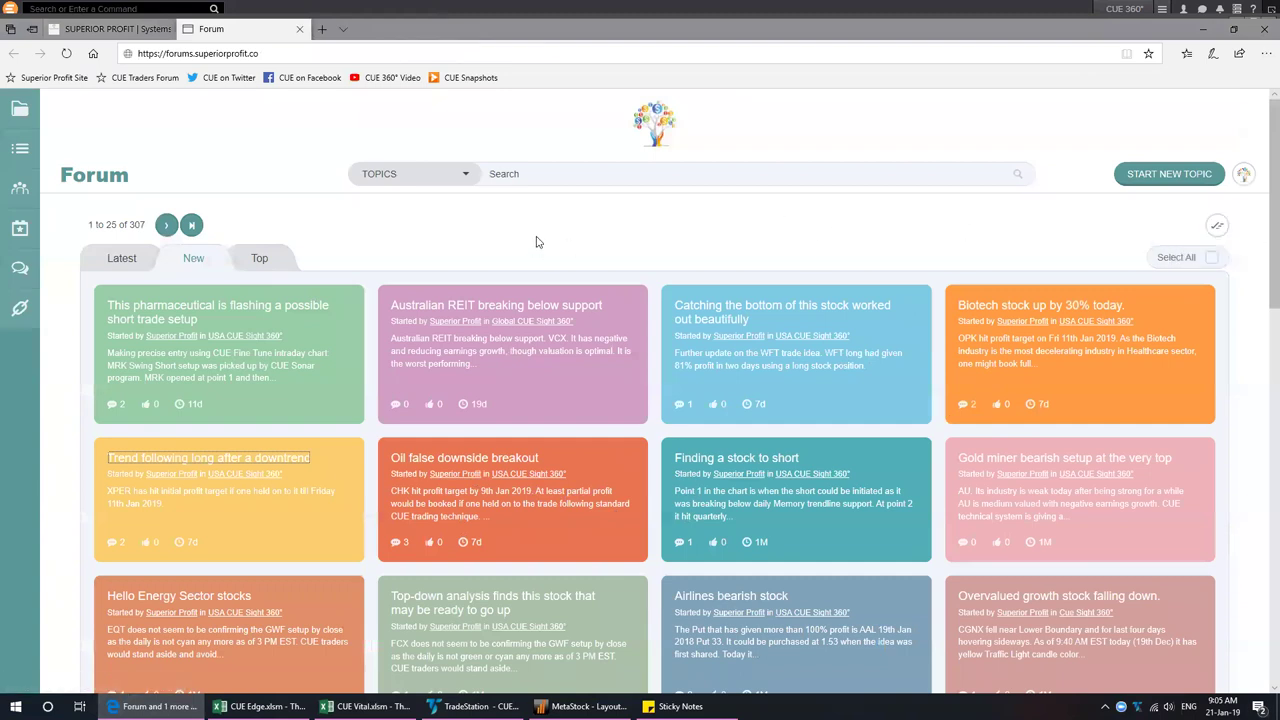
pyautogui.scroll(-1, 536, 242)
pyautogui.scroll(-1, 536, 242)
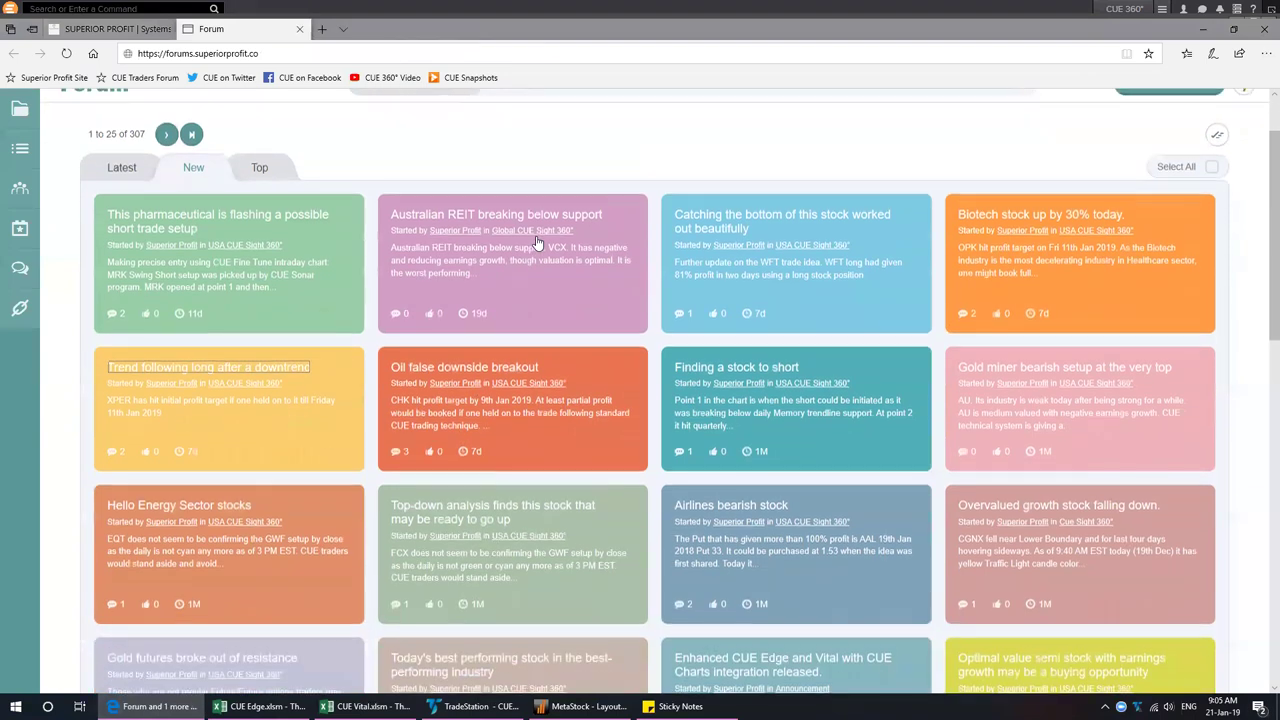
pyautogui.scroll(2, 325, 215)
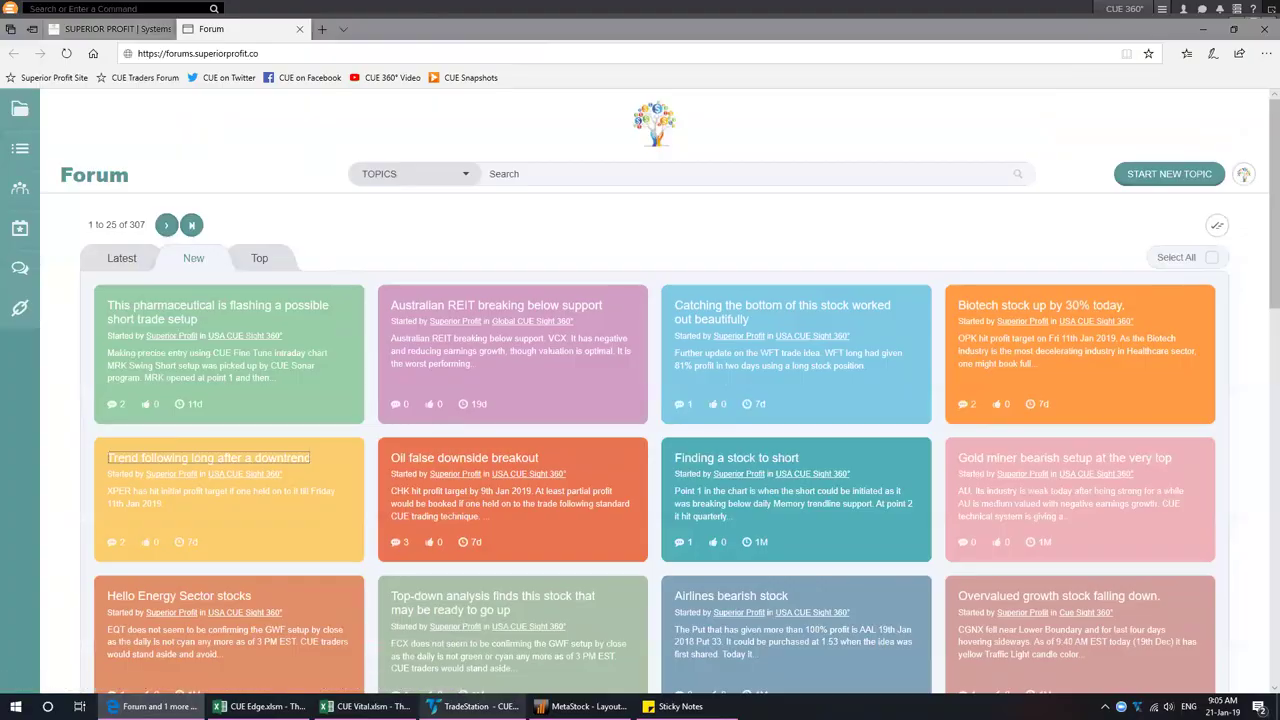
pyautogui.click(472, 706)
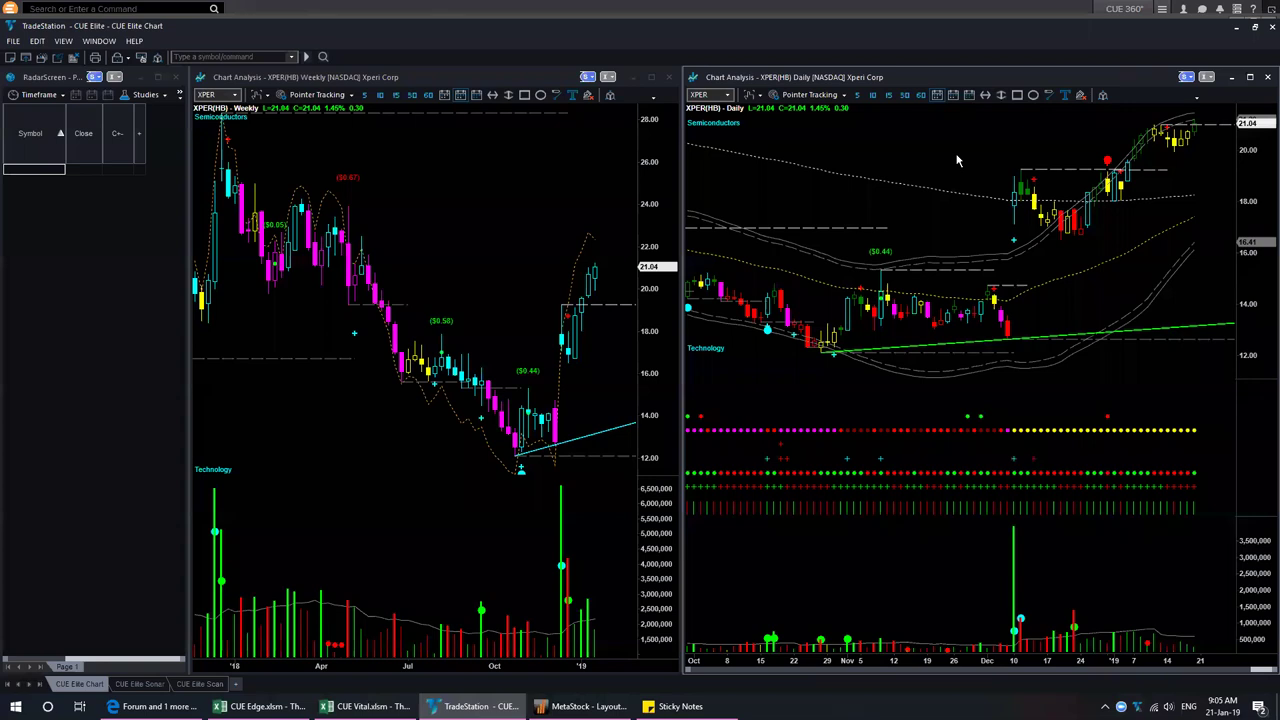
pyautogui.write('@rt')
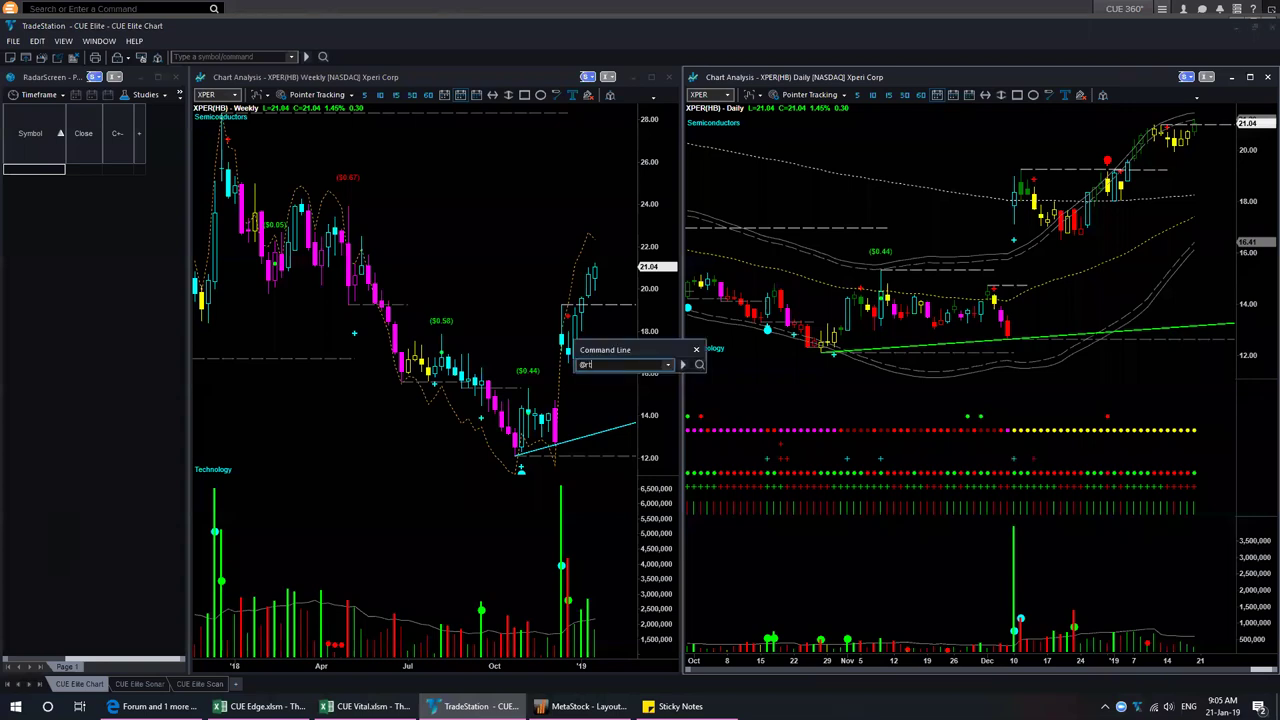
pyautogui.write('y')
pyautogui.press('Return')
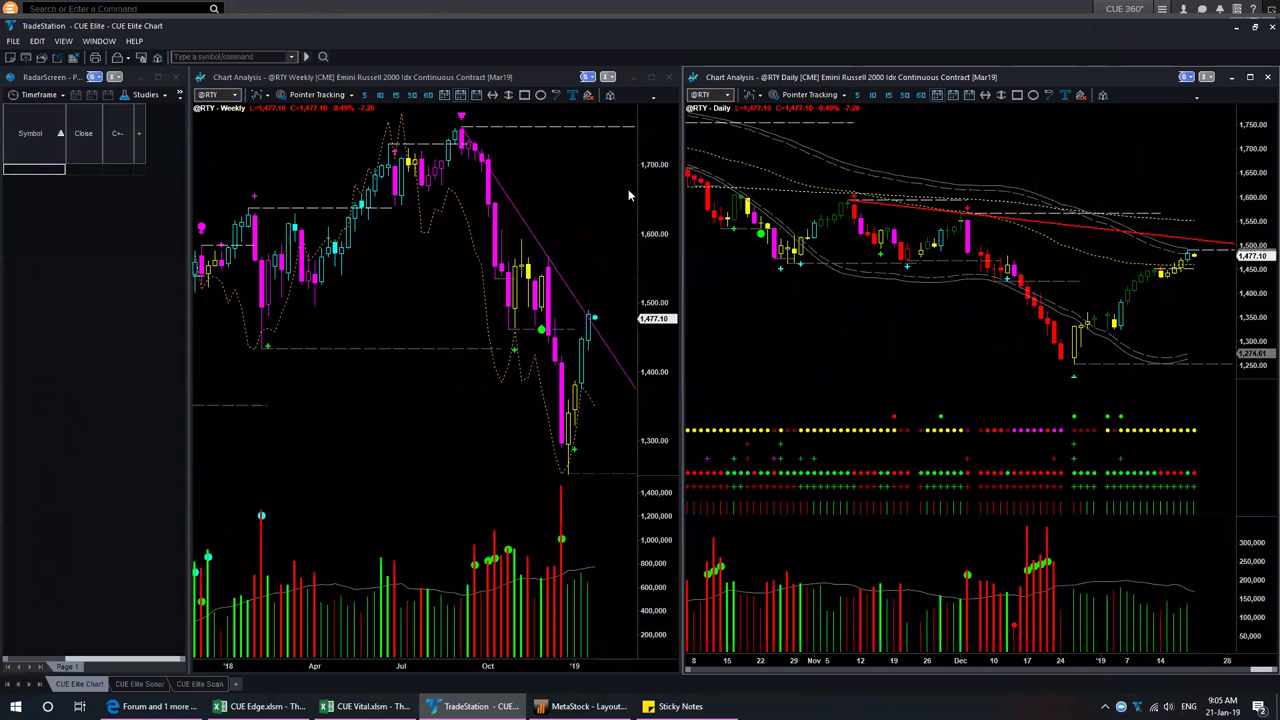
pyautogui.moveTo(532, 218); pyautogui.dragTo(591, 310)
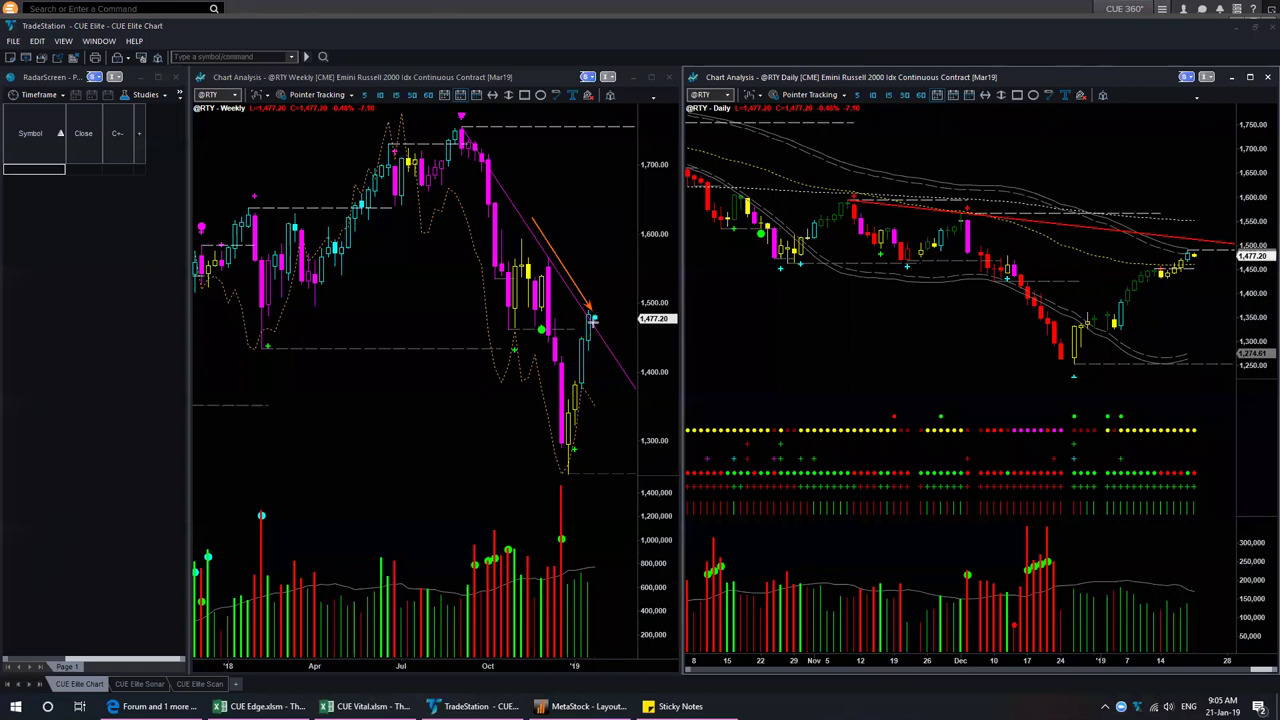
pyautogui.moveTo(626, 301); pyautogui.dragTo(603, 315)
pyautogui.moveTo(1240, 247); pyautogui.dragTo(1196, 256)
pyautogui.moveTo(899, 148)
pyautogui.mouseDown()
pyautogui.moveTo(858, 118)
pyautogui.moveTo(830, 121)
pyautogui.mouseUp()
pyautogui.press('Escape')
pyautogui.click(672, 90)
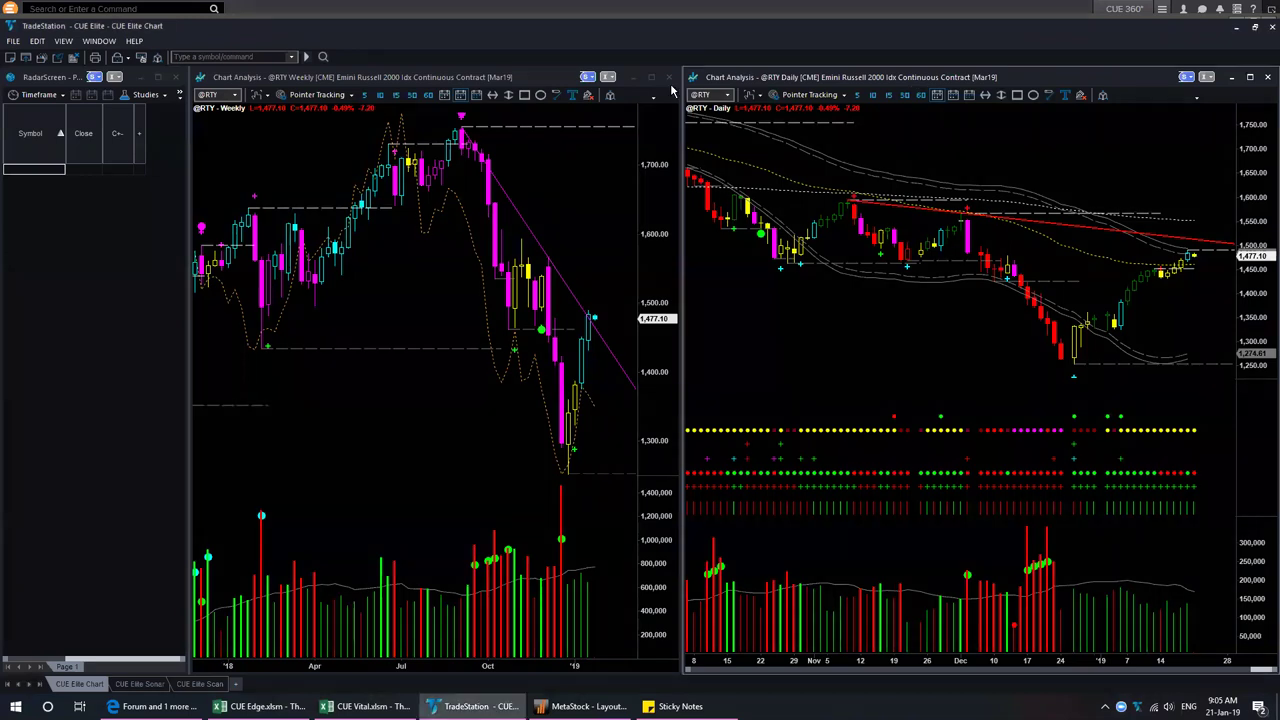
pyautogui.write('@YM')
pyautogui.press('Return')
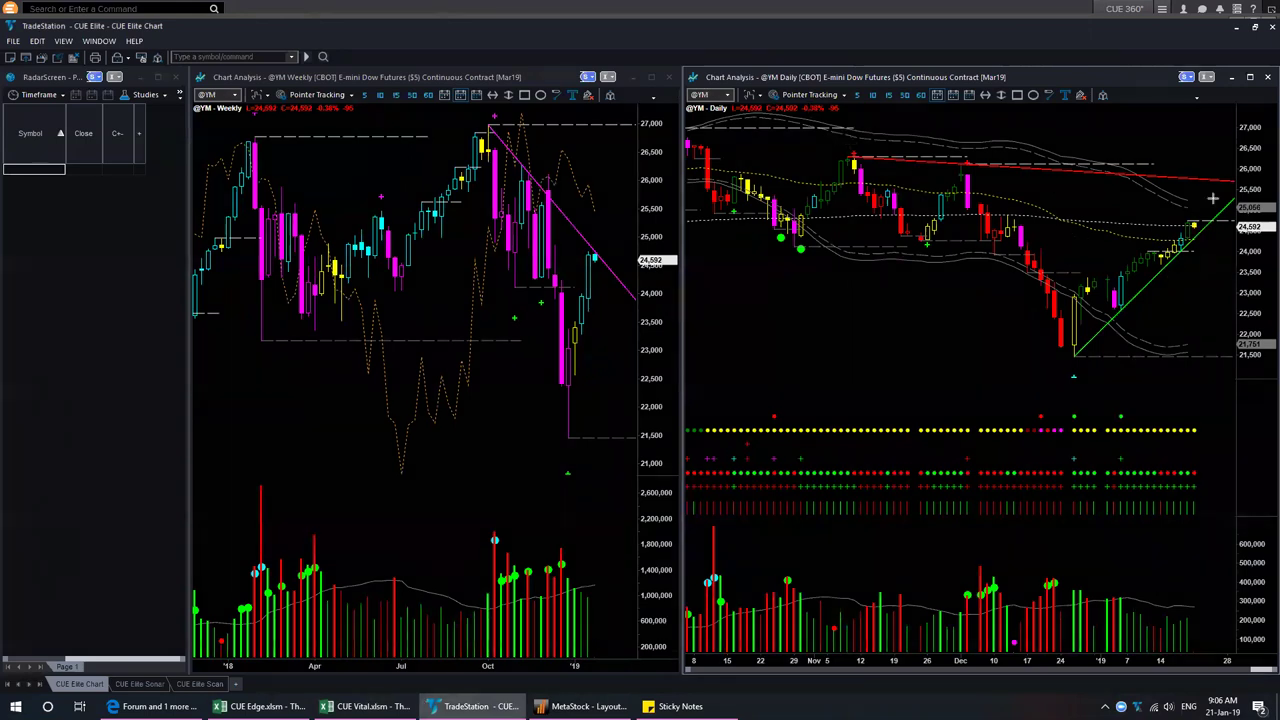
pyautogui.moveTo(1211, 201); pyautogui.dragTo(1197, 220)
pyautogui.moveTo(1147, 301); pyautogui.dragTo(1224, 218)
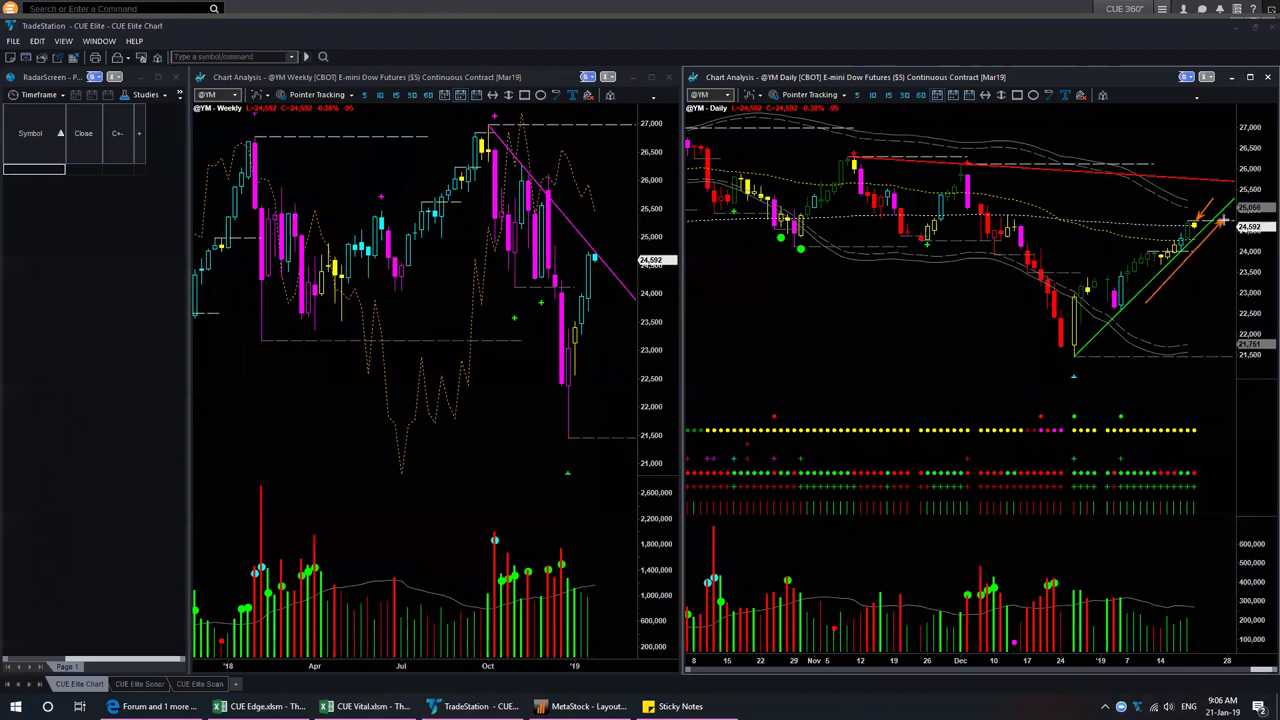